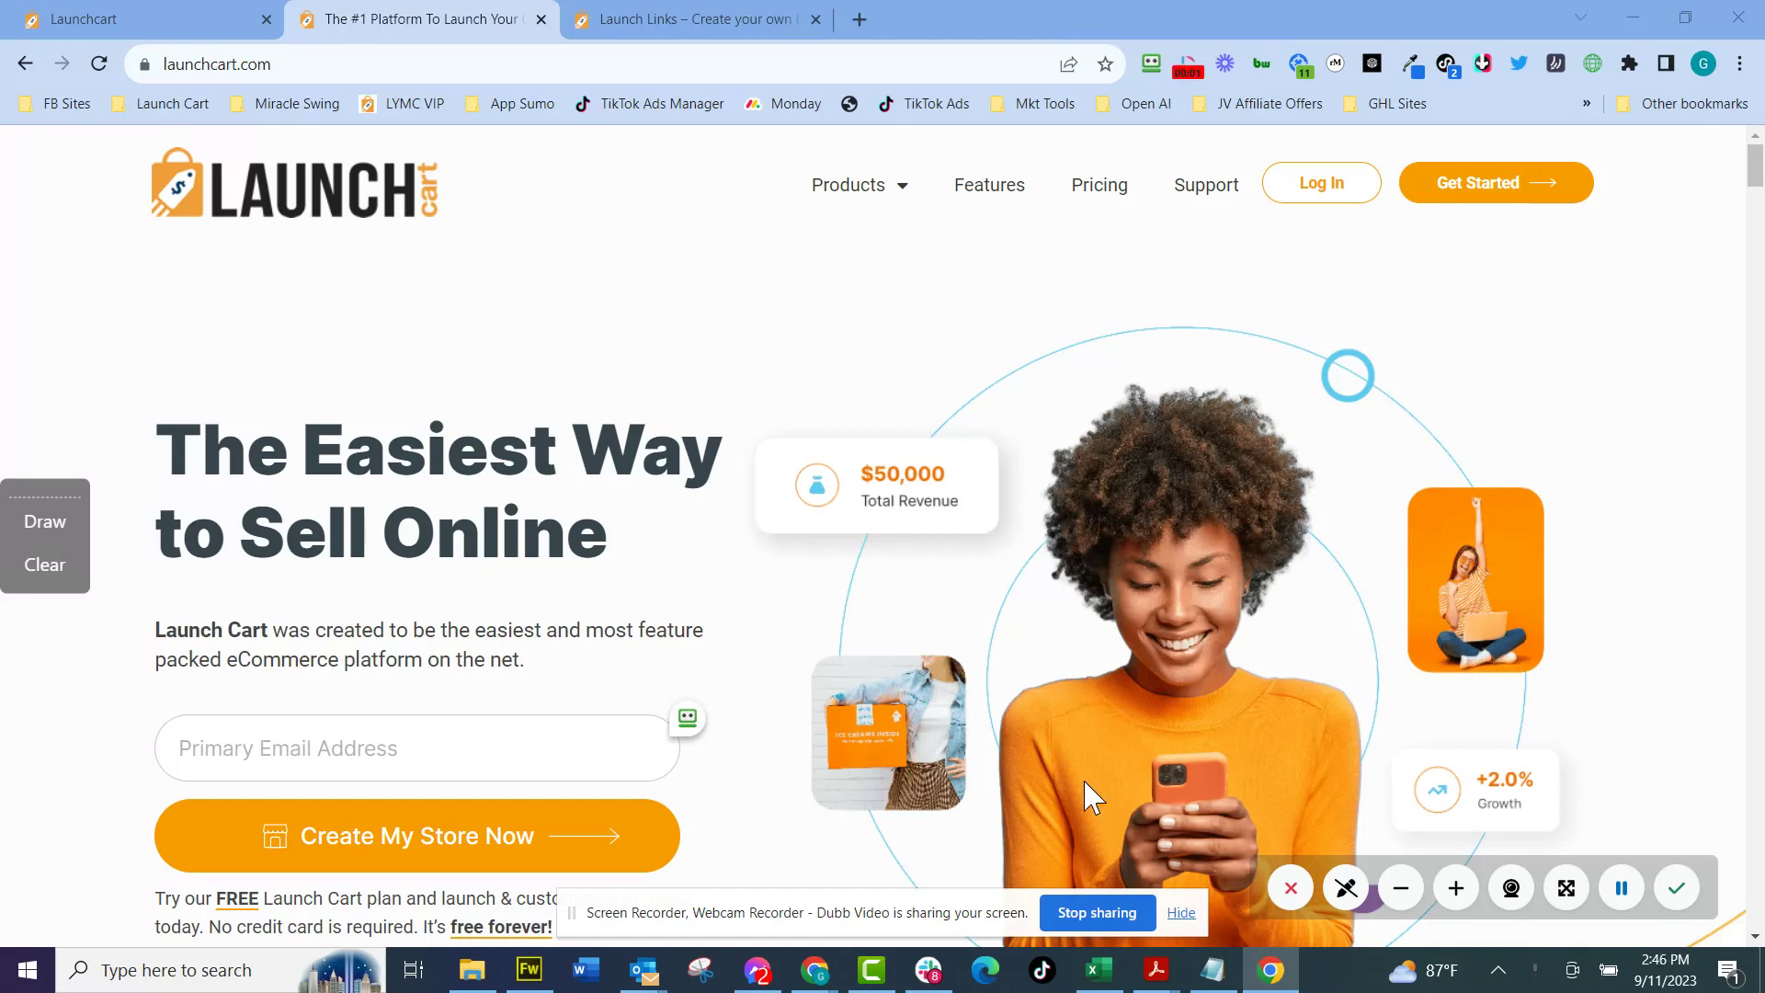
# Dismiss the screen-sharing notice and bring up the Launch Cart Stores admin page.
pyautogui.click(1182, 913)
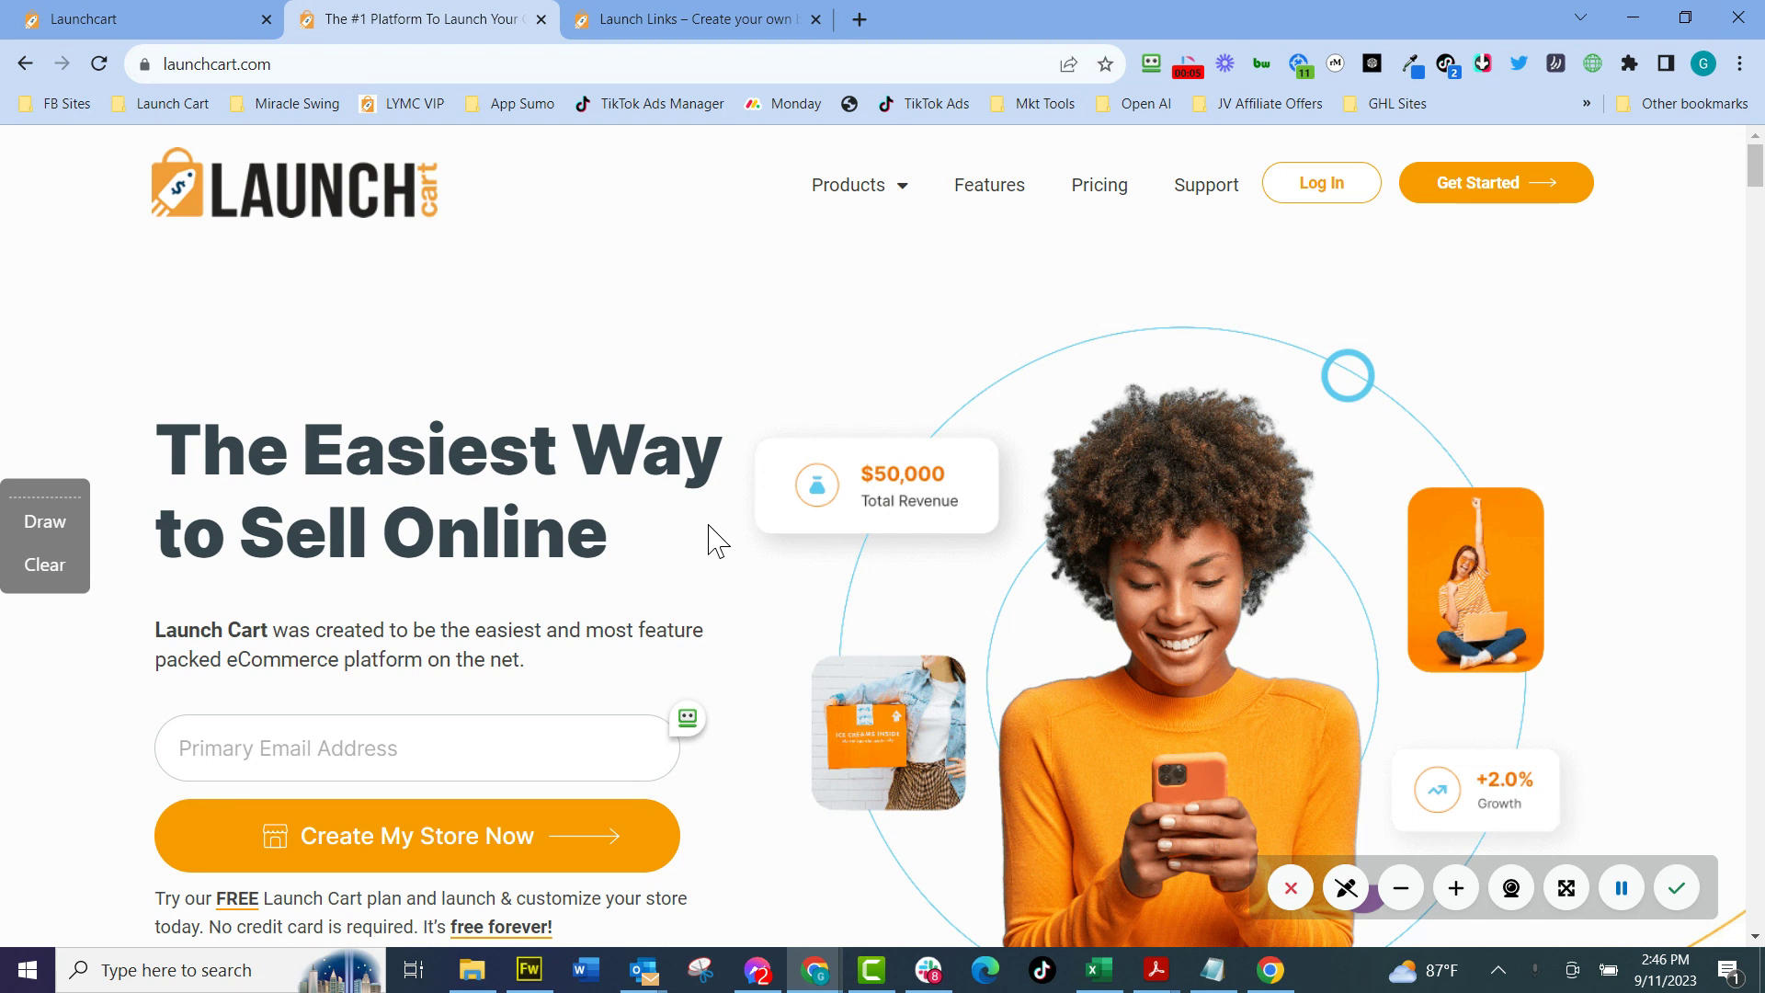
pyautogui.click(187, 20)
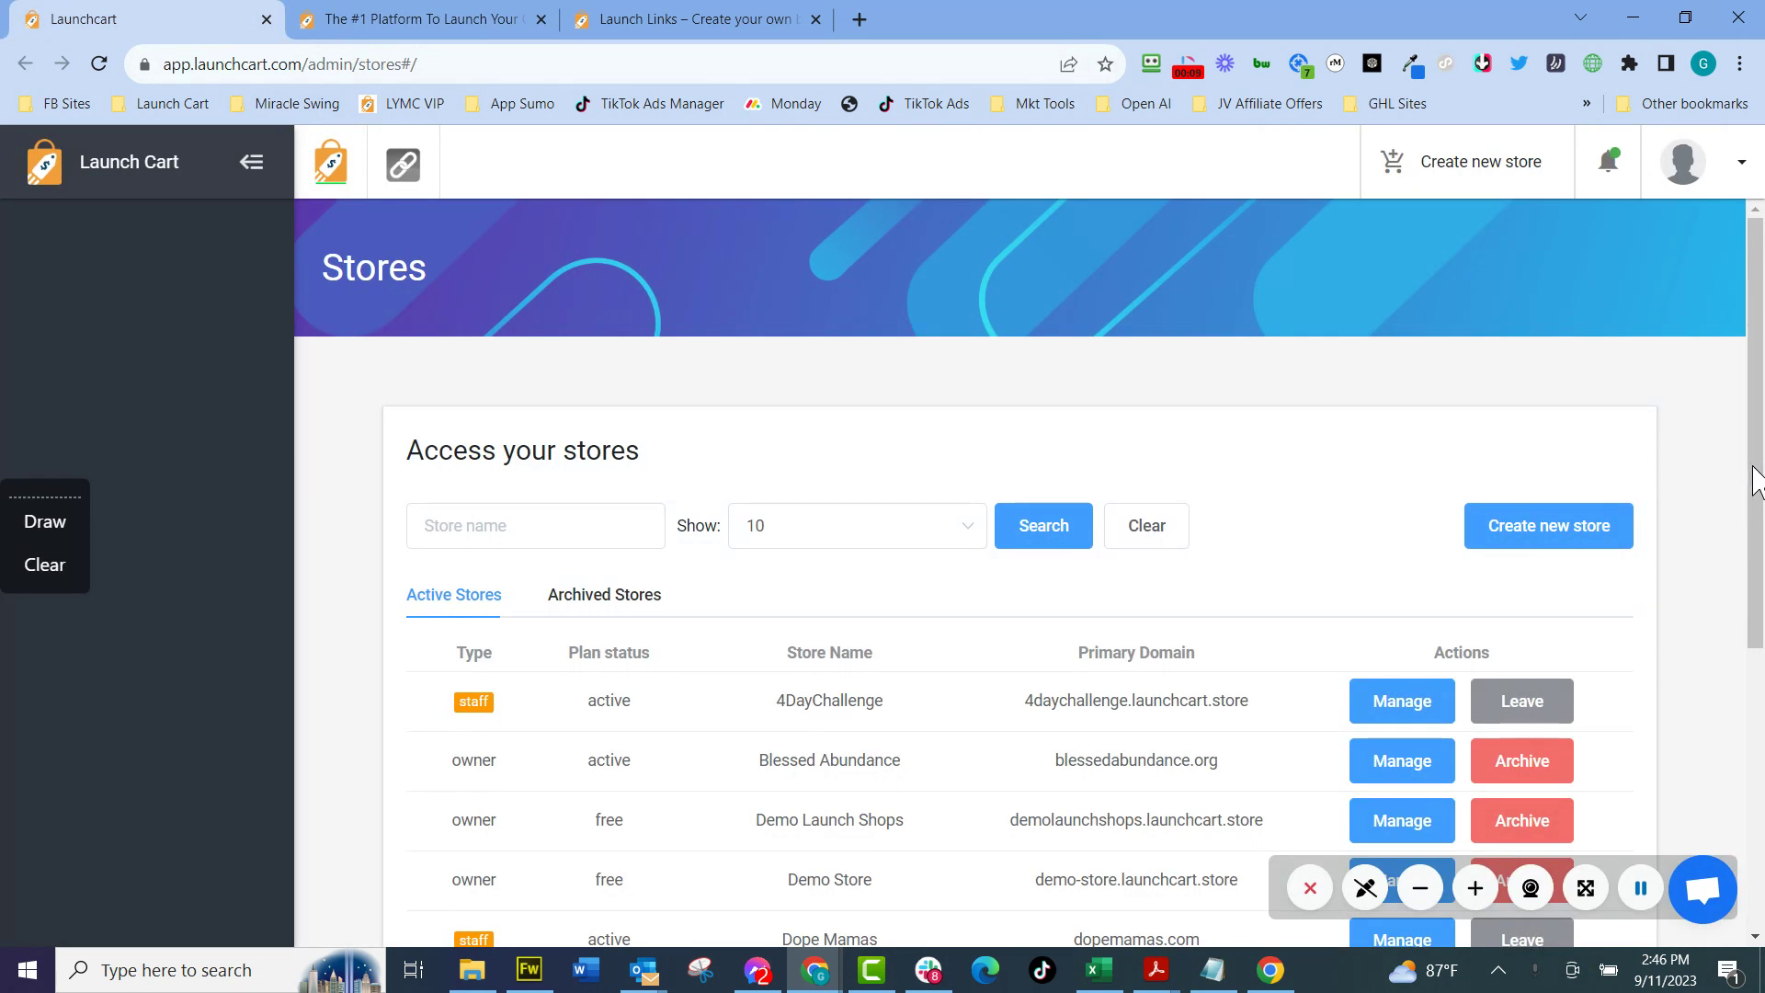
# Scroll the Stores table and open the Launch Cart Merch store's dashboard.
pyautogui.scroll(-5, 1752, 488)
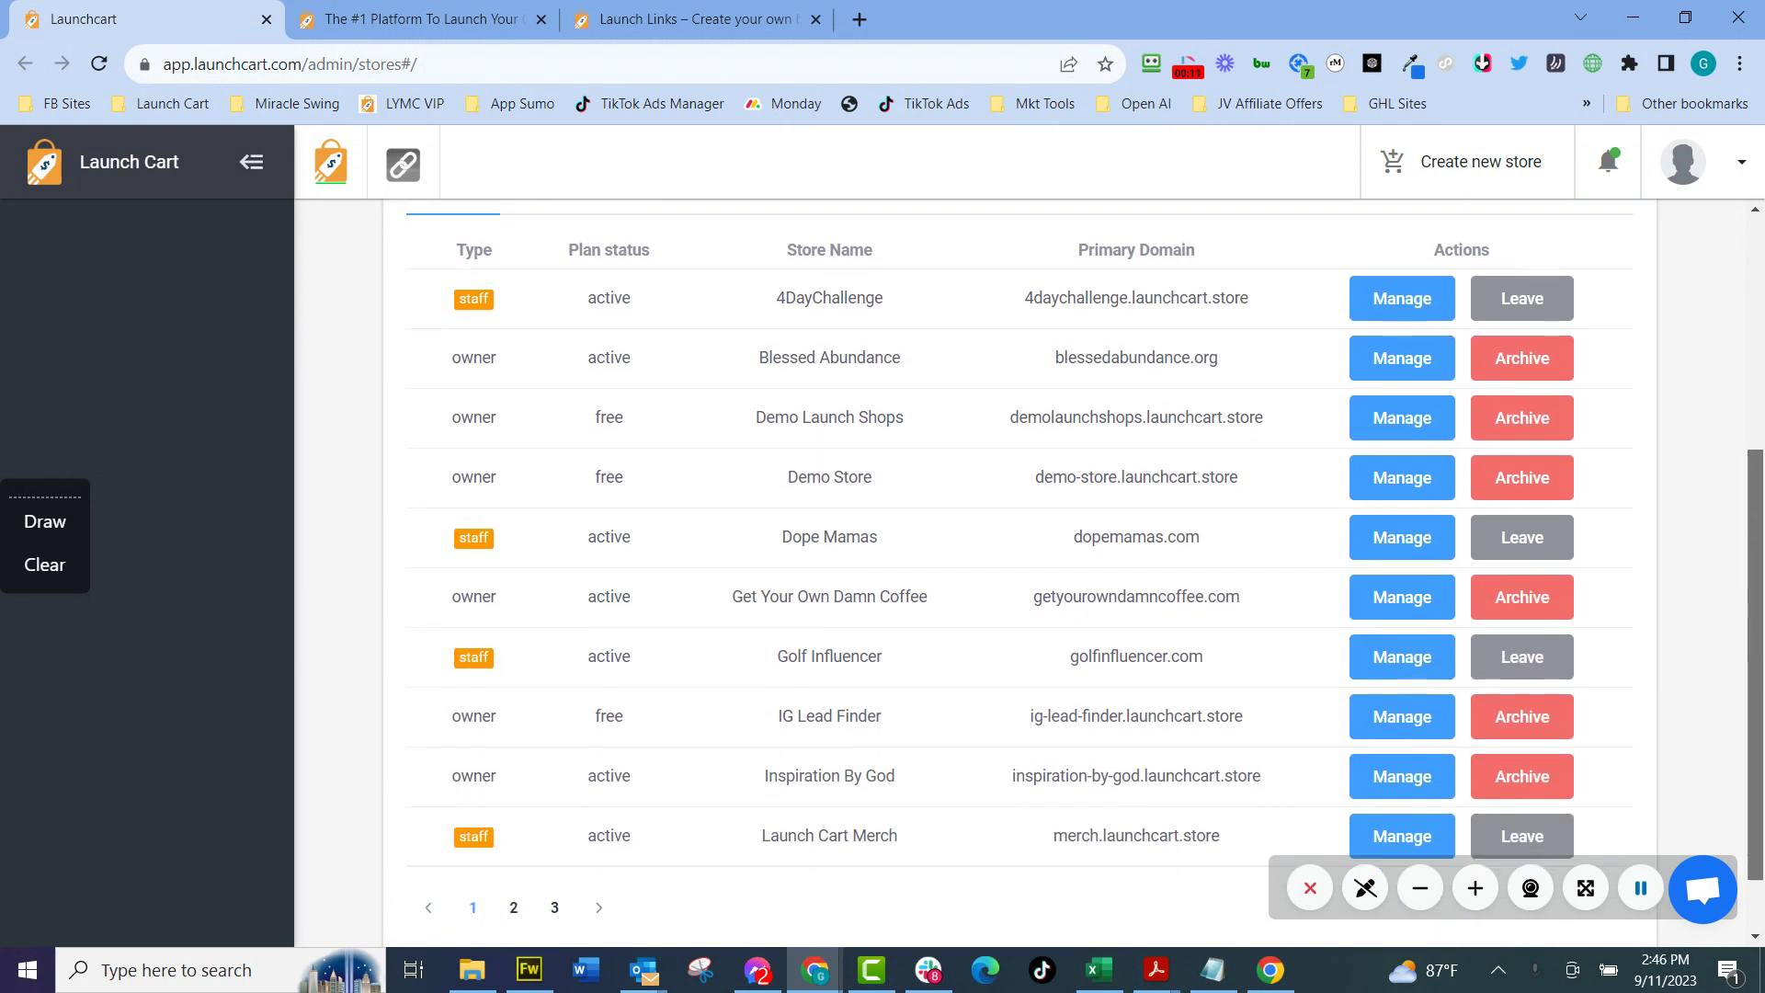
pyautogui.scroll(4, 1020, 570)
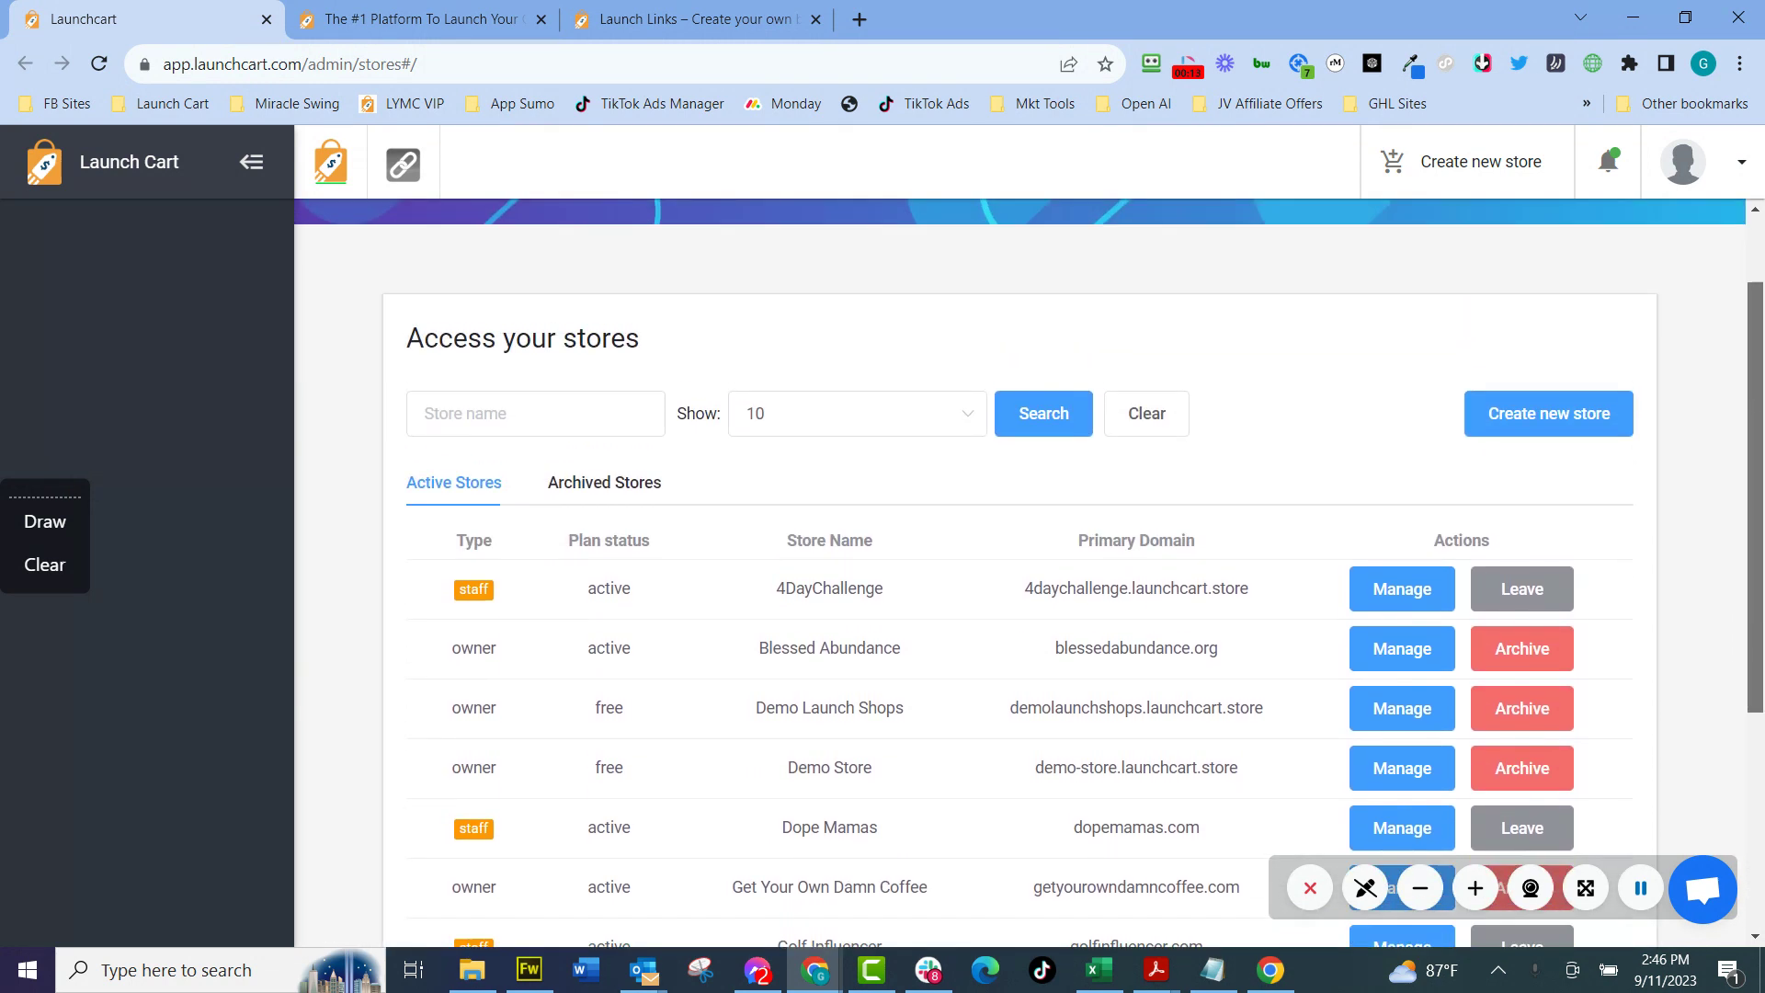
pyautogui.scroll(-2, 1021, 570)
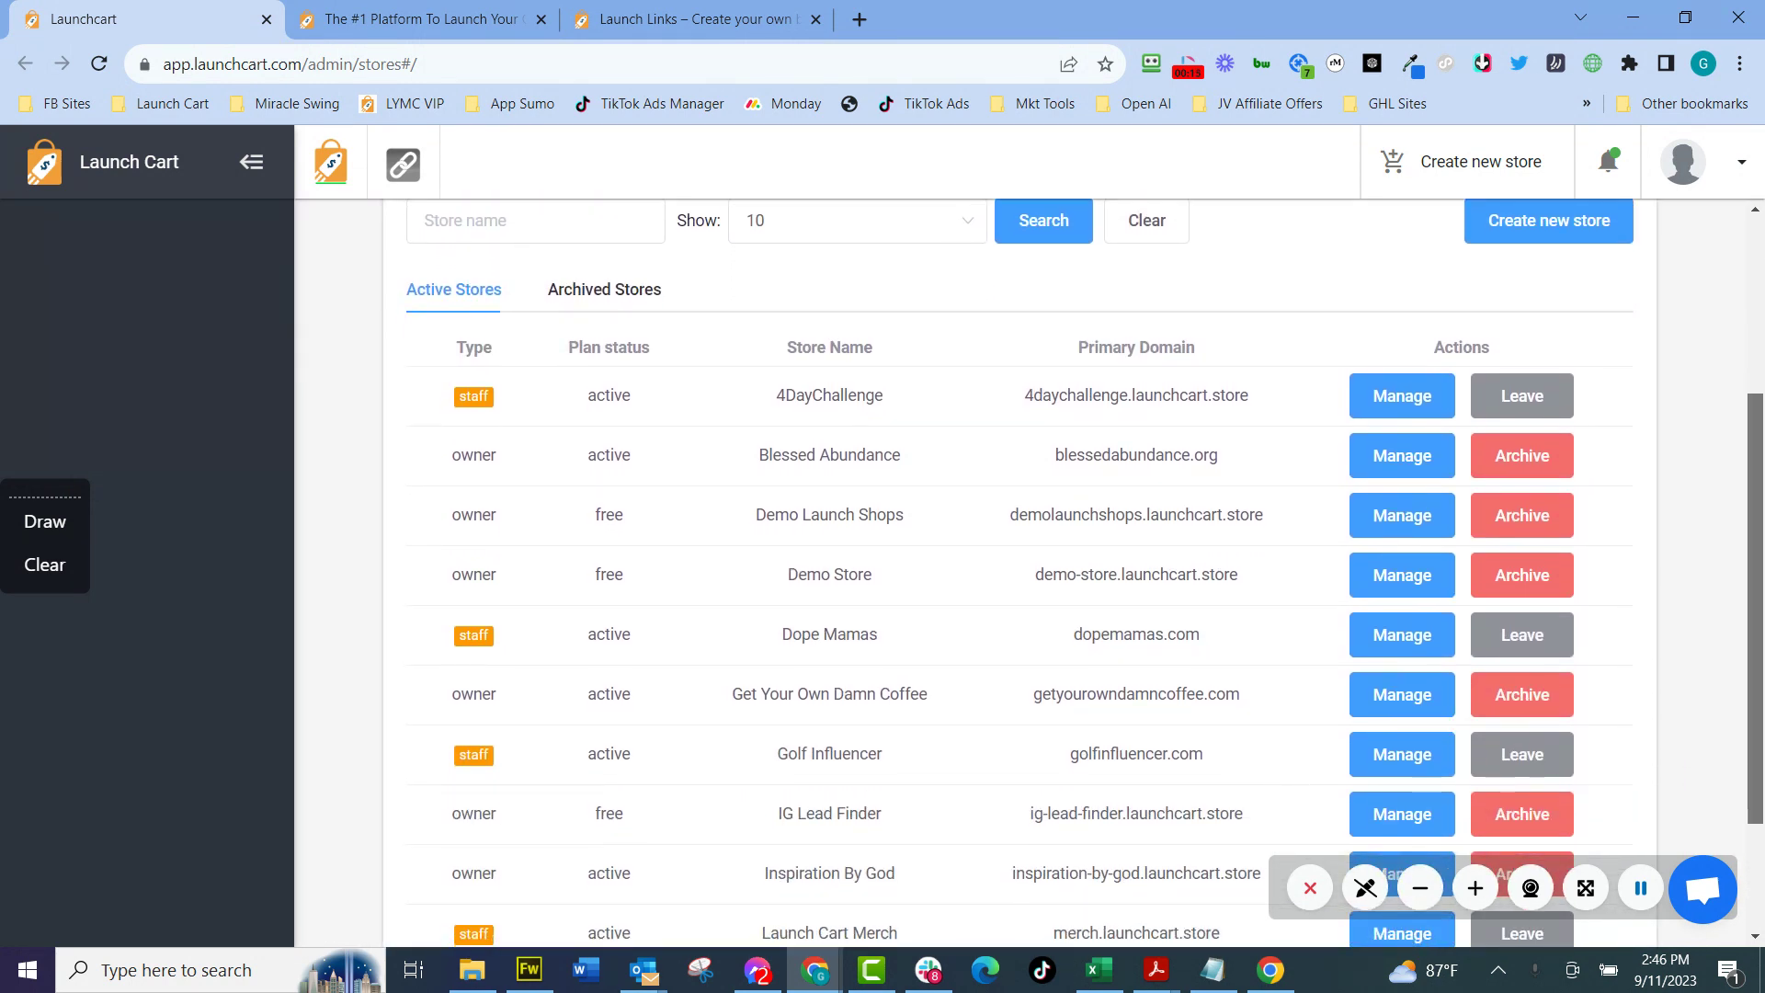
pyautogui.scroll(-1, 759, 469)
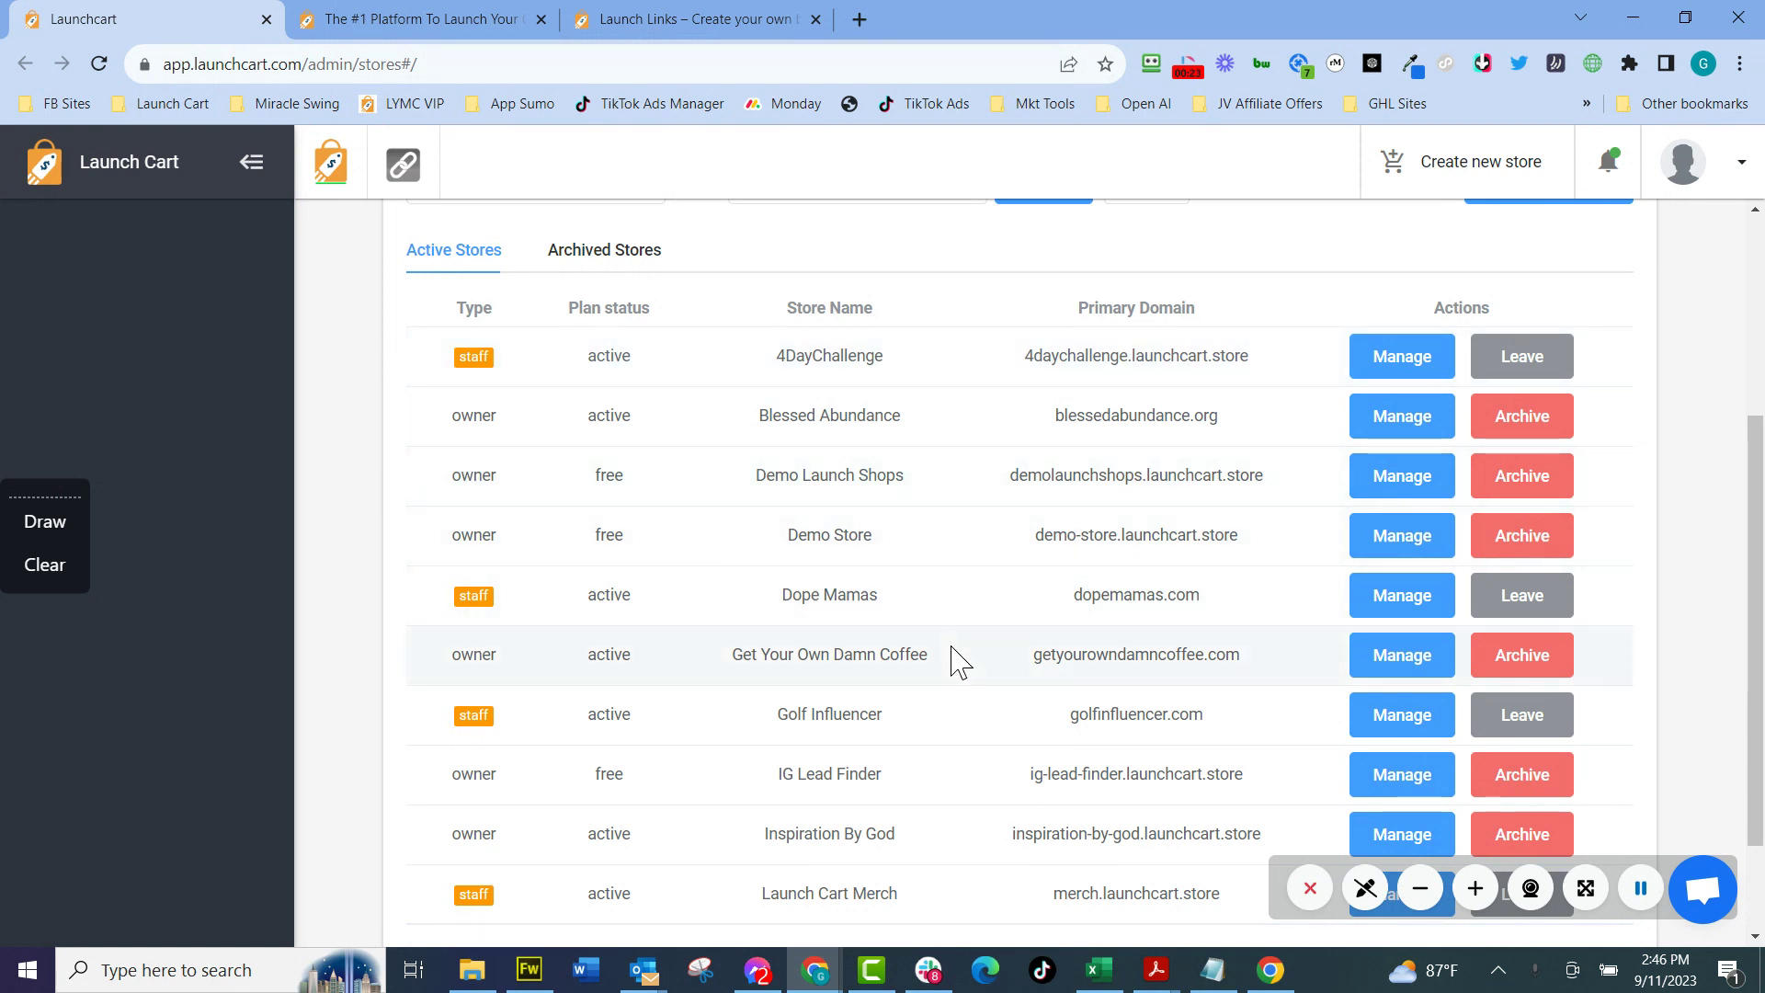
pyautogui.scroll(-2, 953, 662)
pyautogui.click(1388, 770)
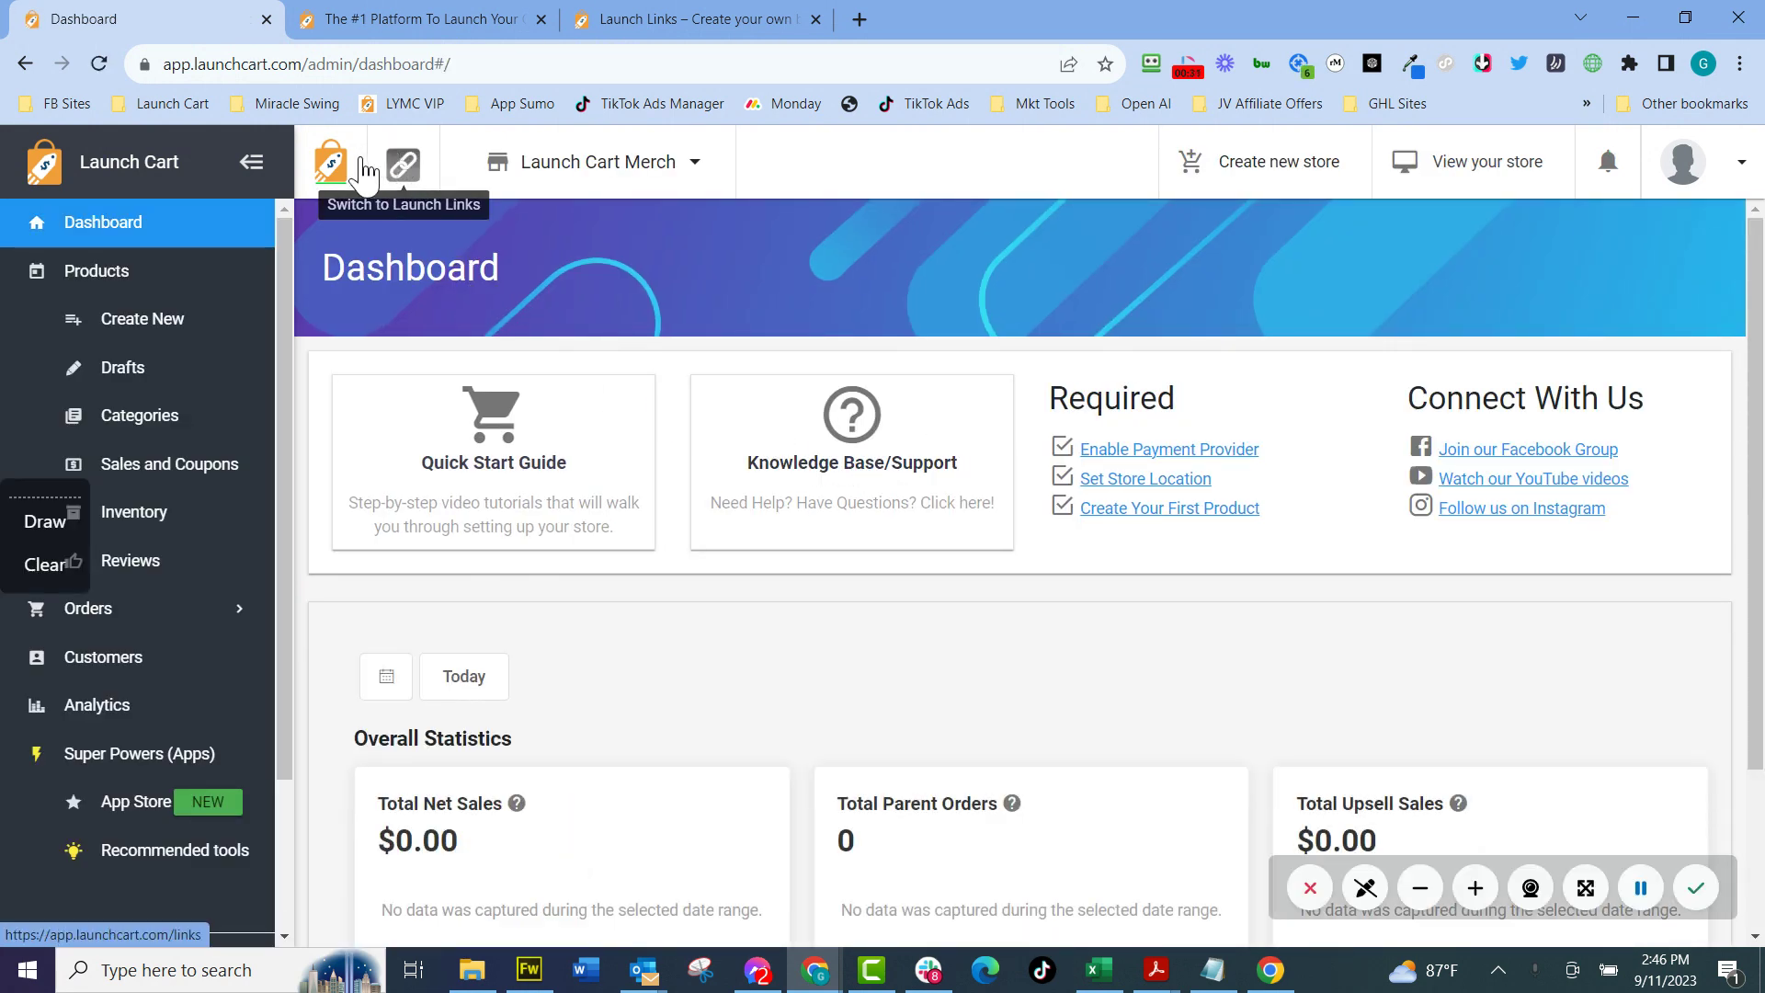
pyautogui.click(414, 168)
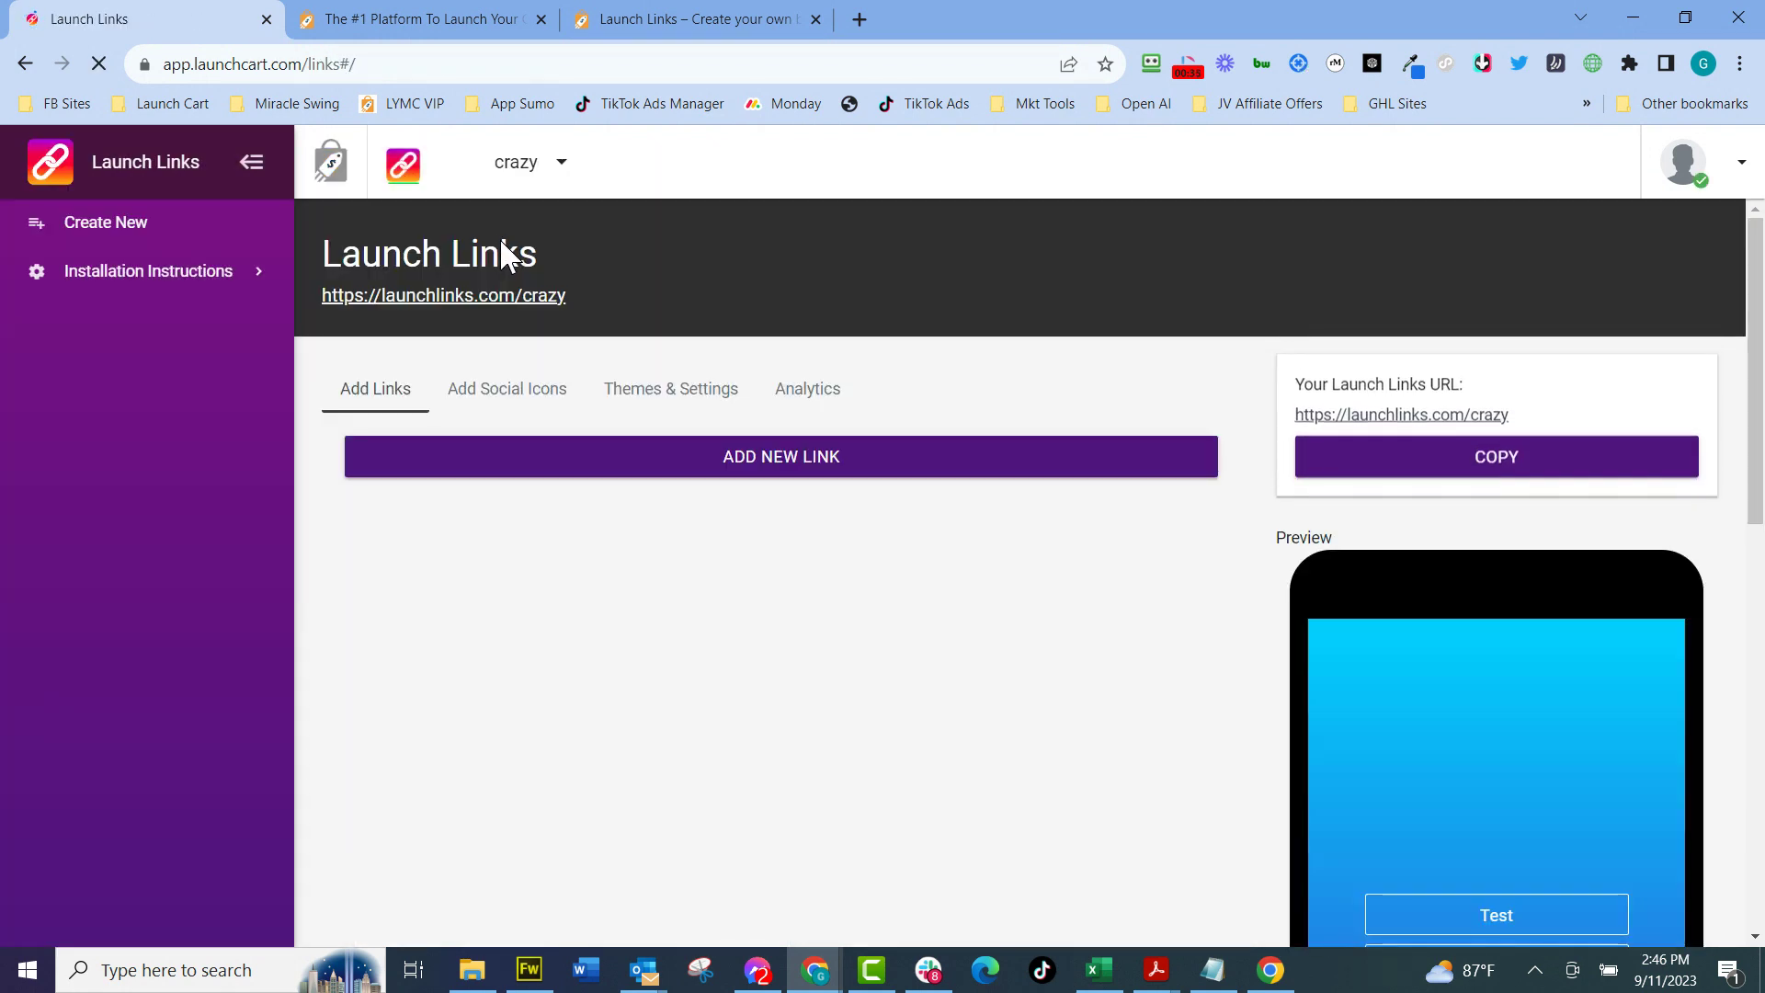
pyautogui.click(520, 162)
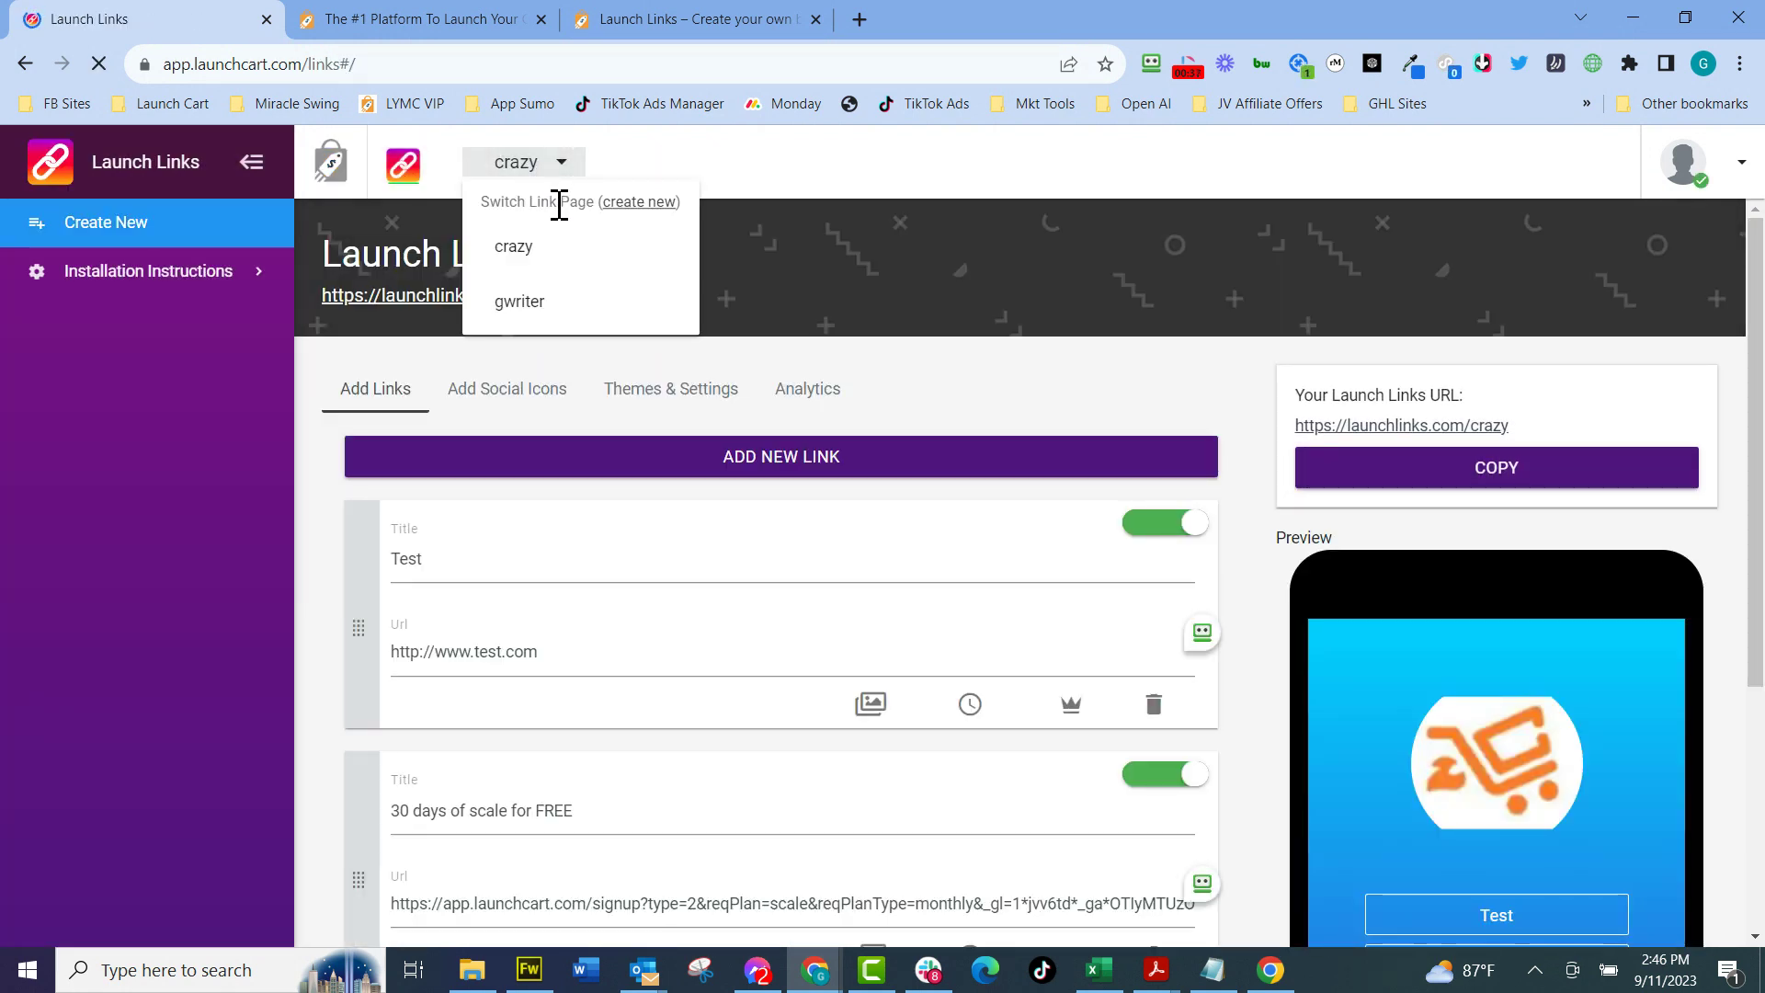
pyautogui.click(662, 22)
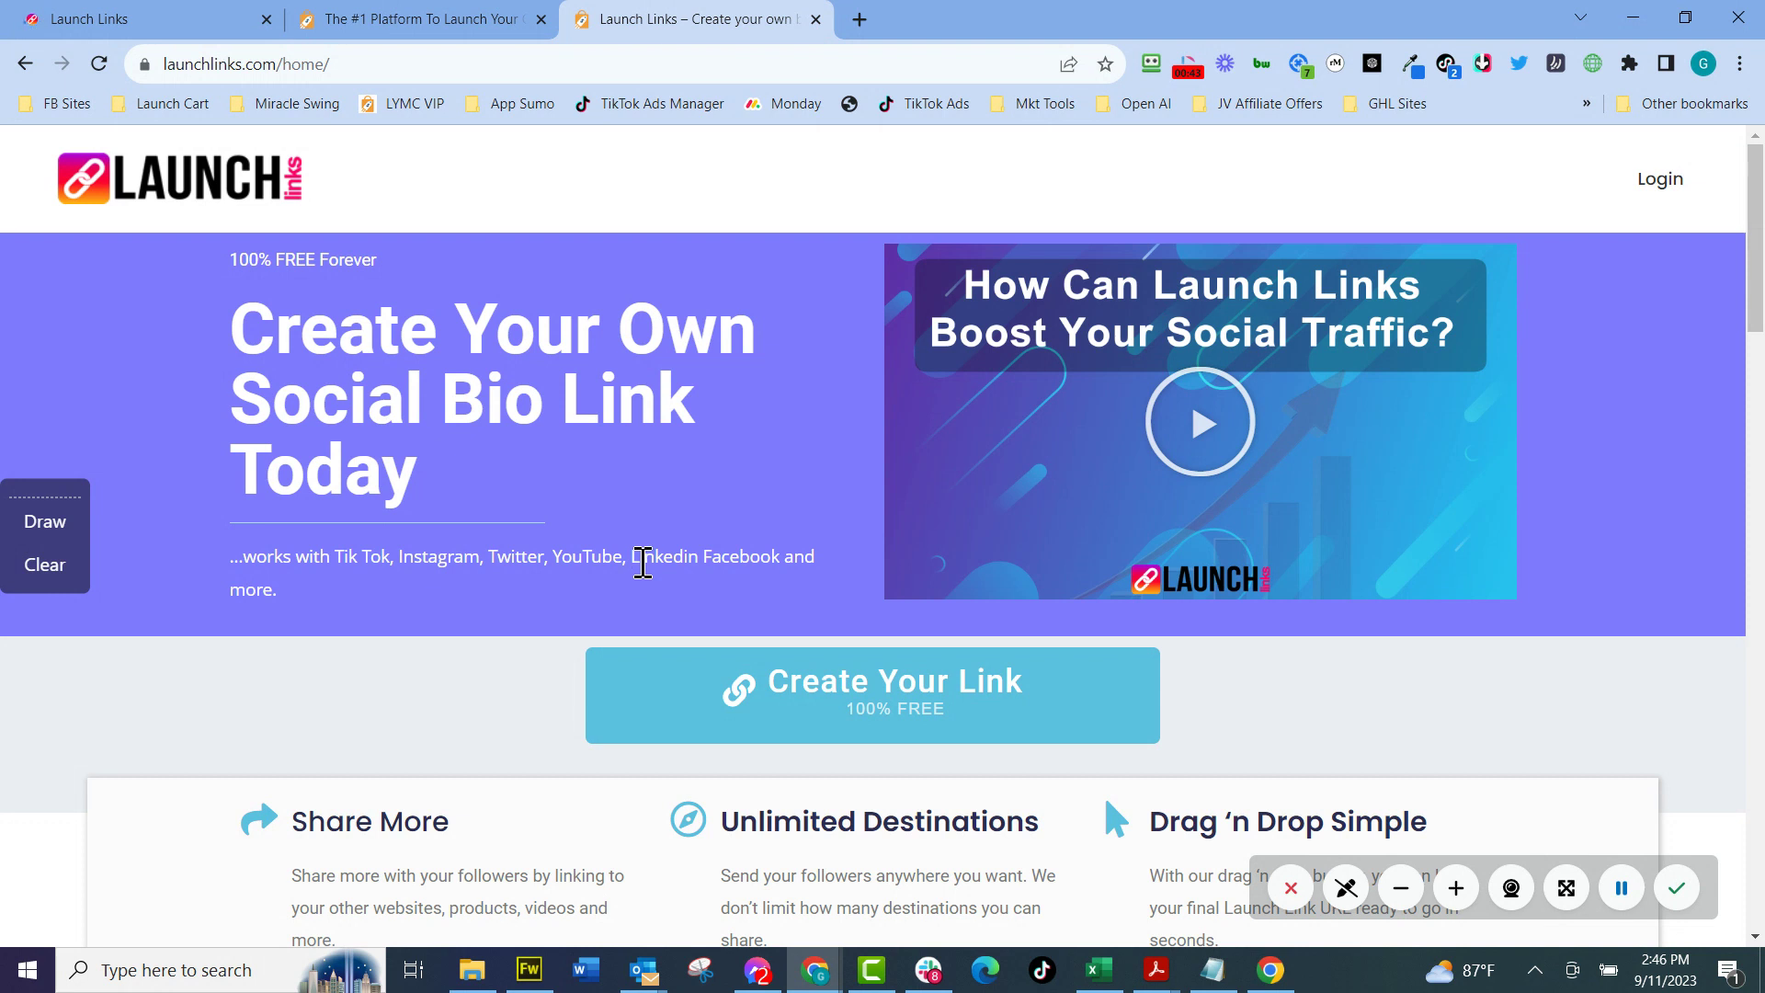
pyautogui.click(221, 22)
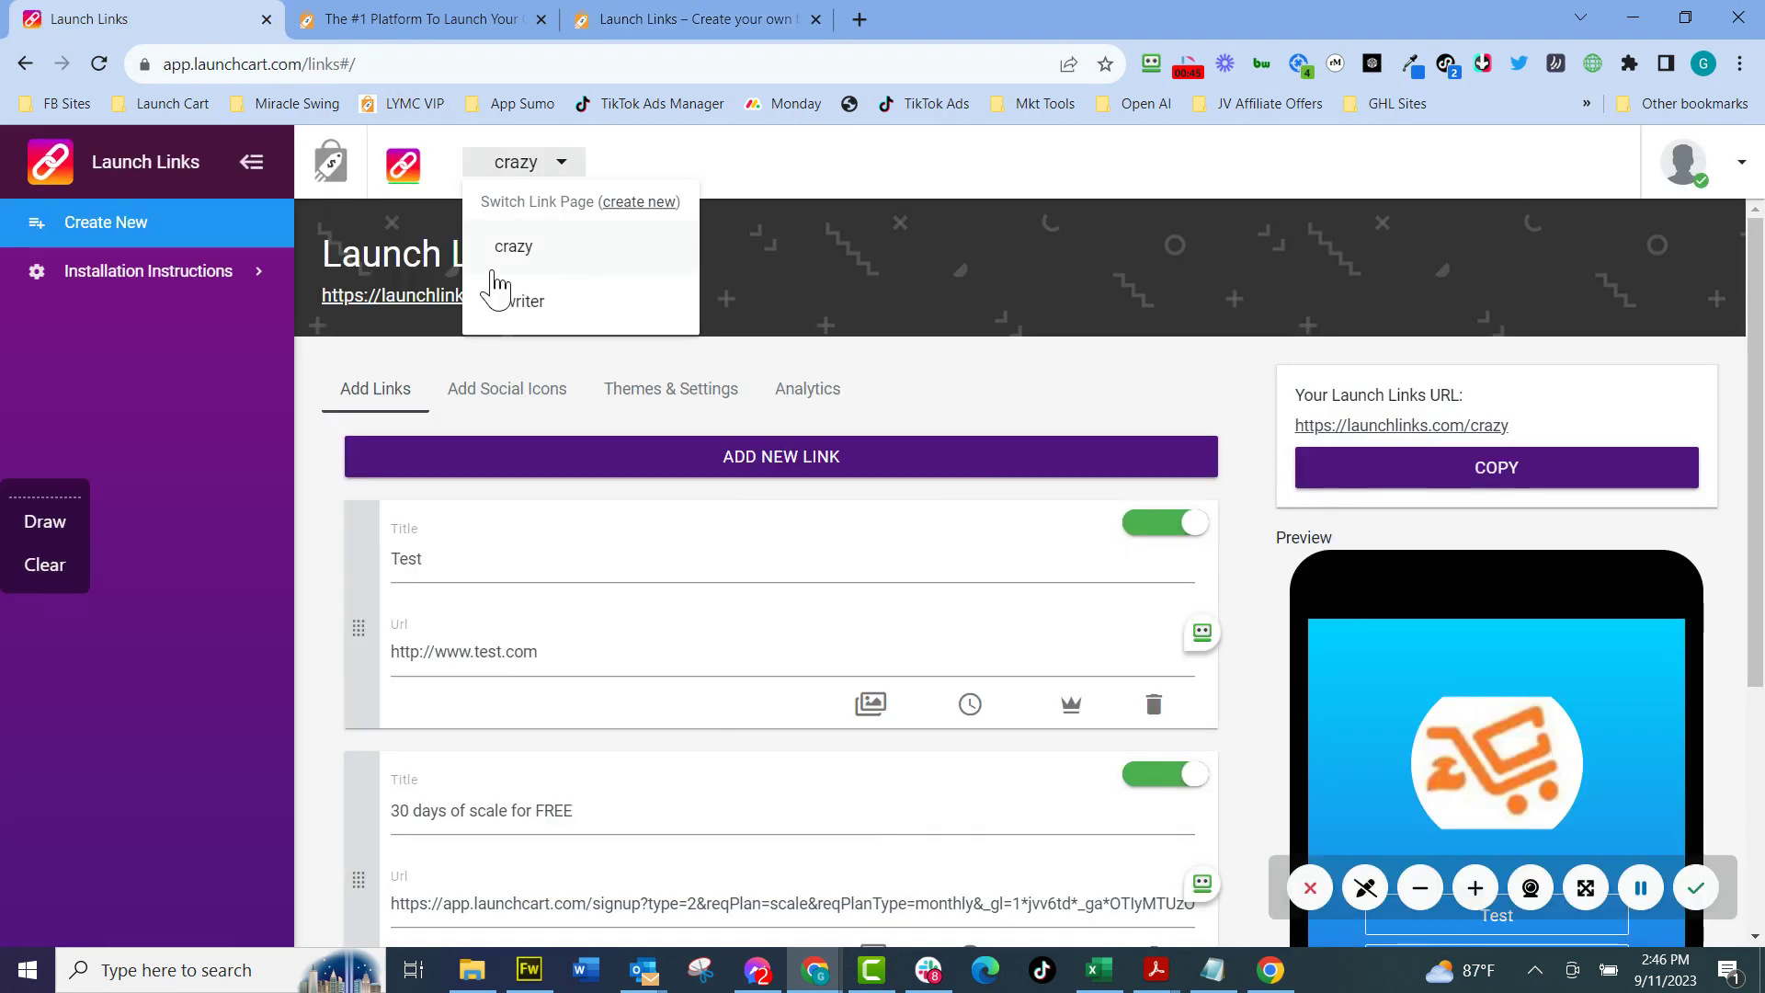
pyautogui.click(331, 163)
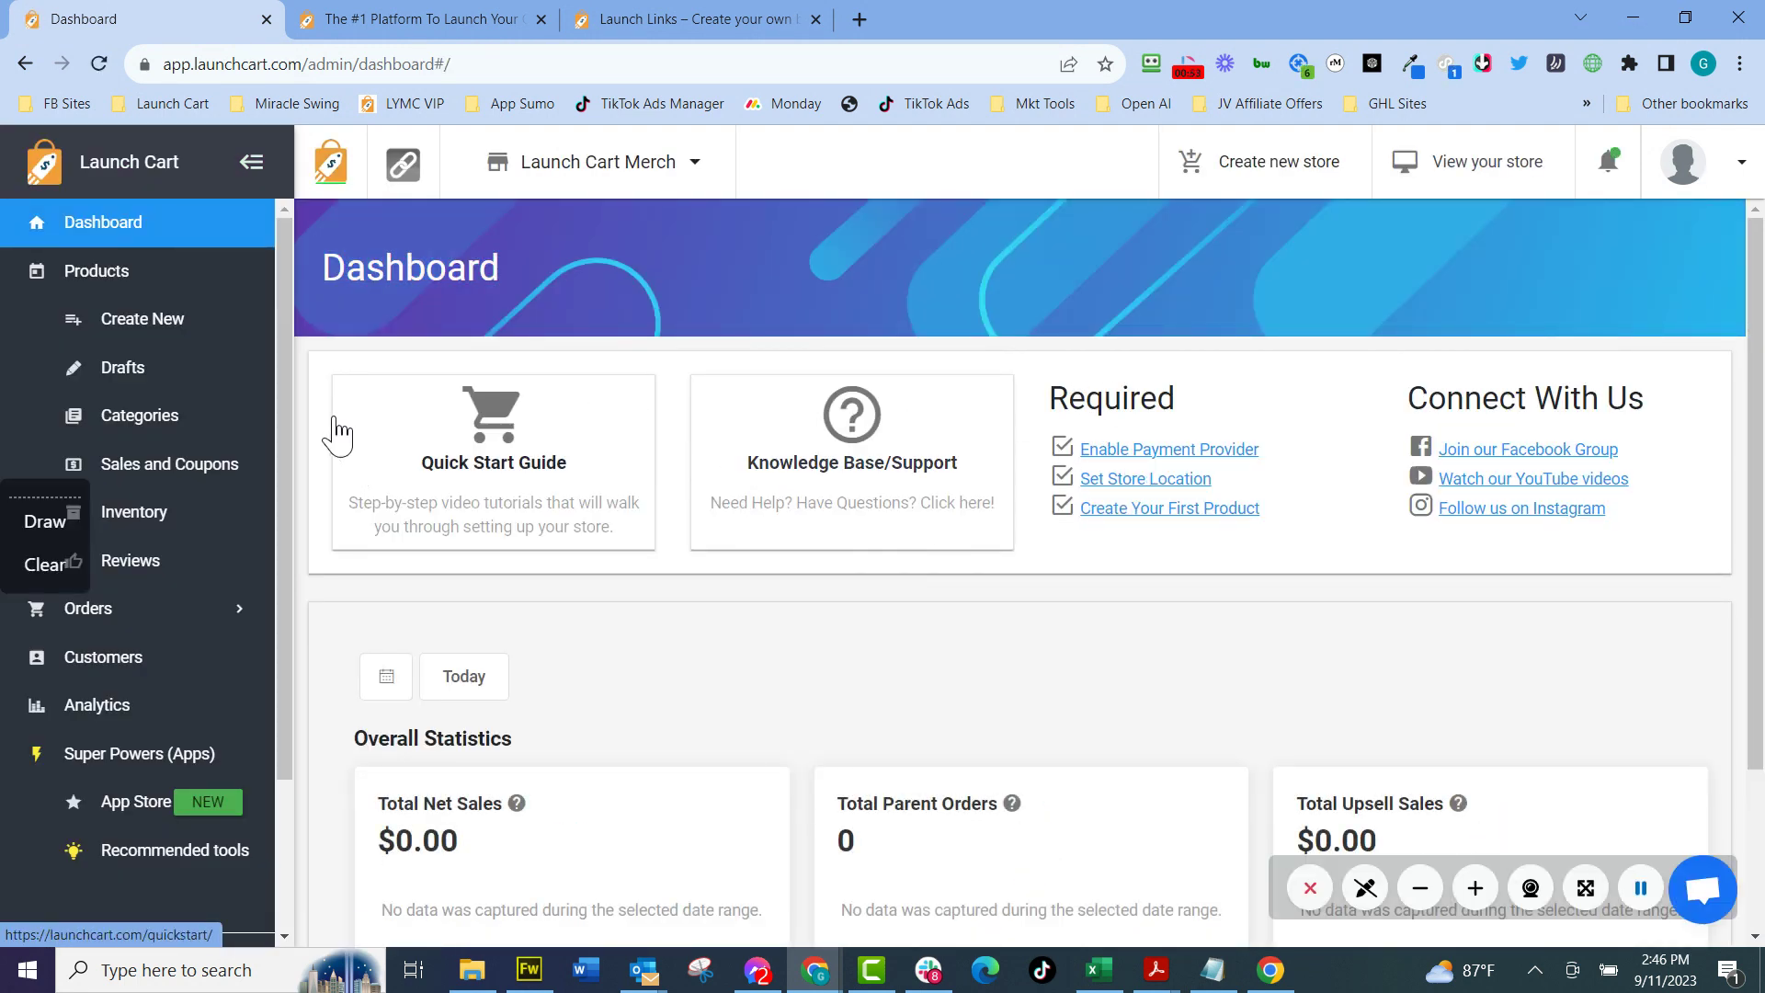
# Expand Appearance in the sidebar and open the Checkout Editor for the /checkout page.
pyautogui.moveTo(285, 381); pyautogui.dragTo(293, 529)
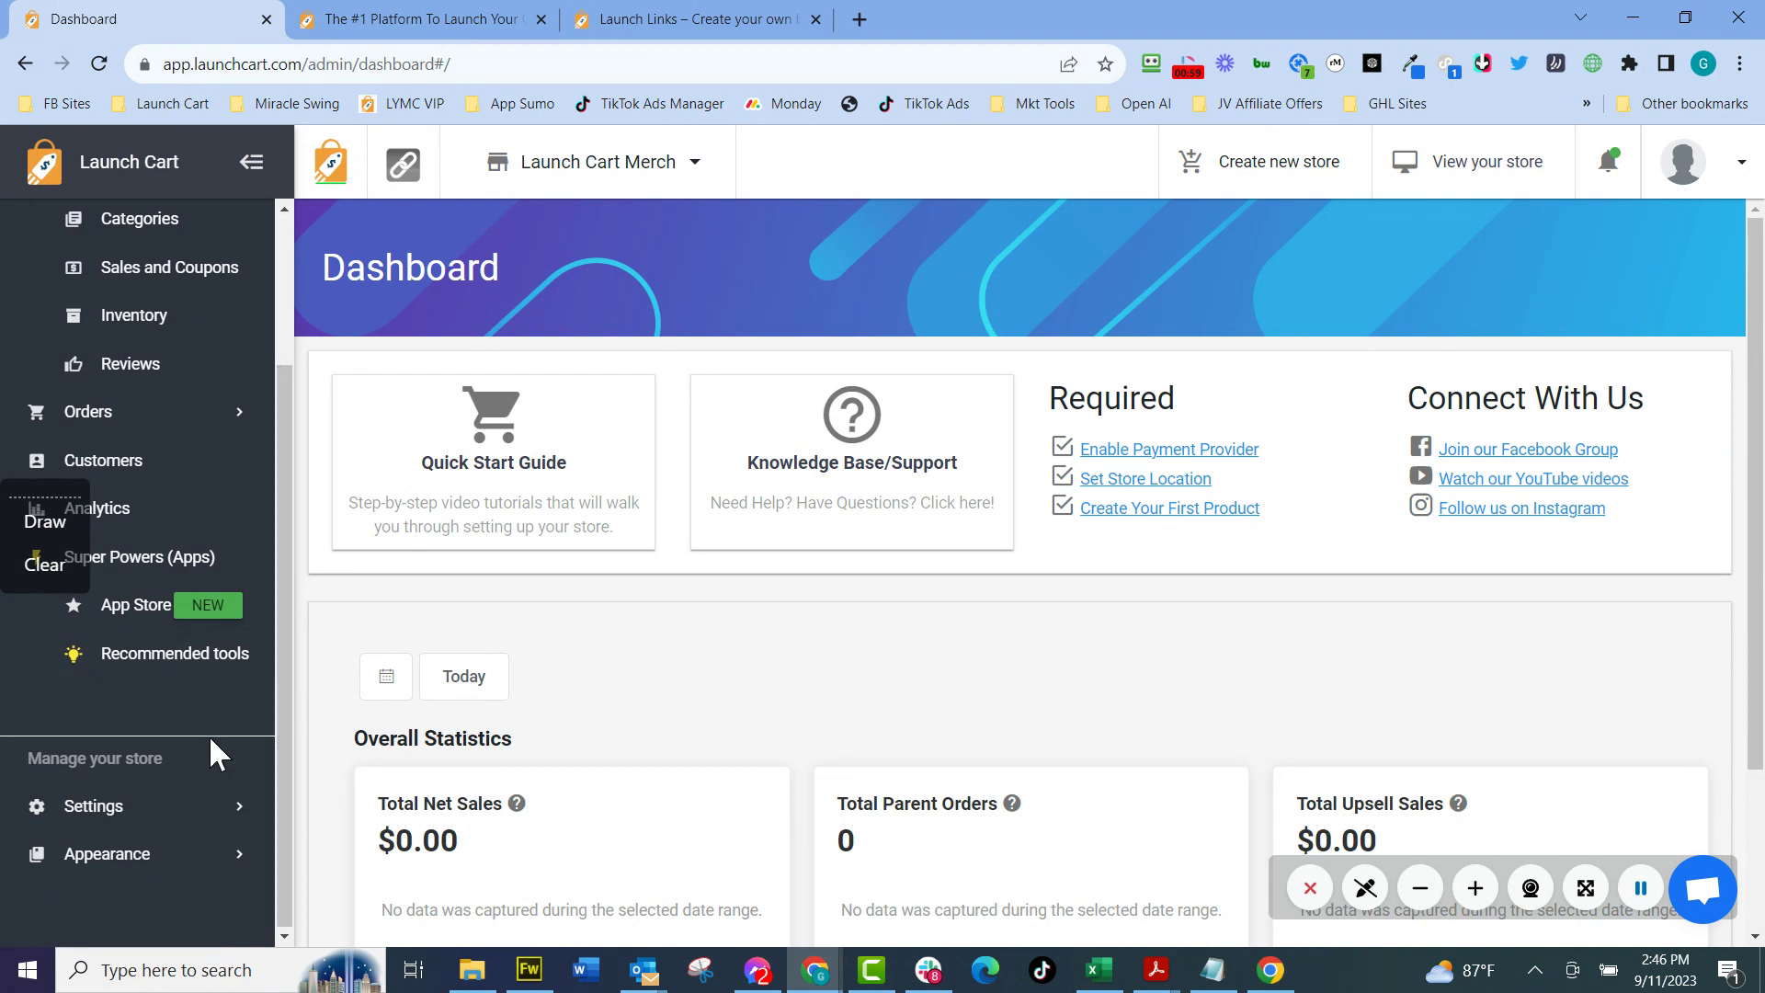
pyautogui.click(145, 855)
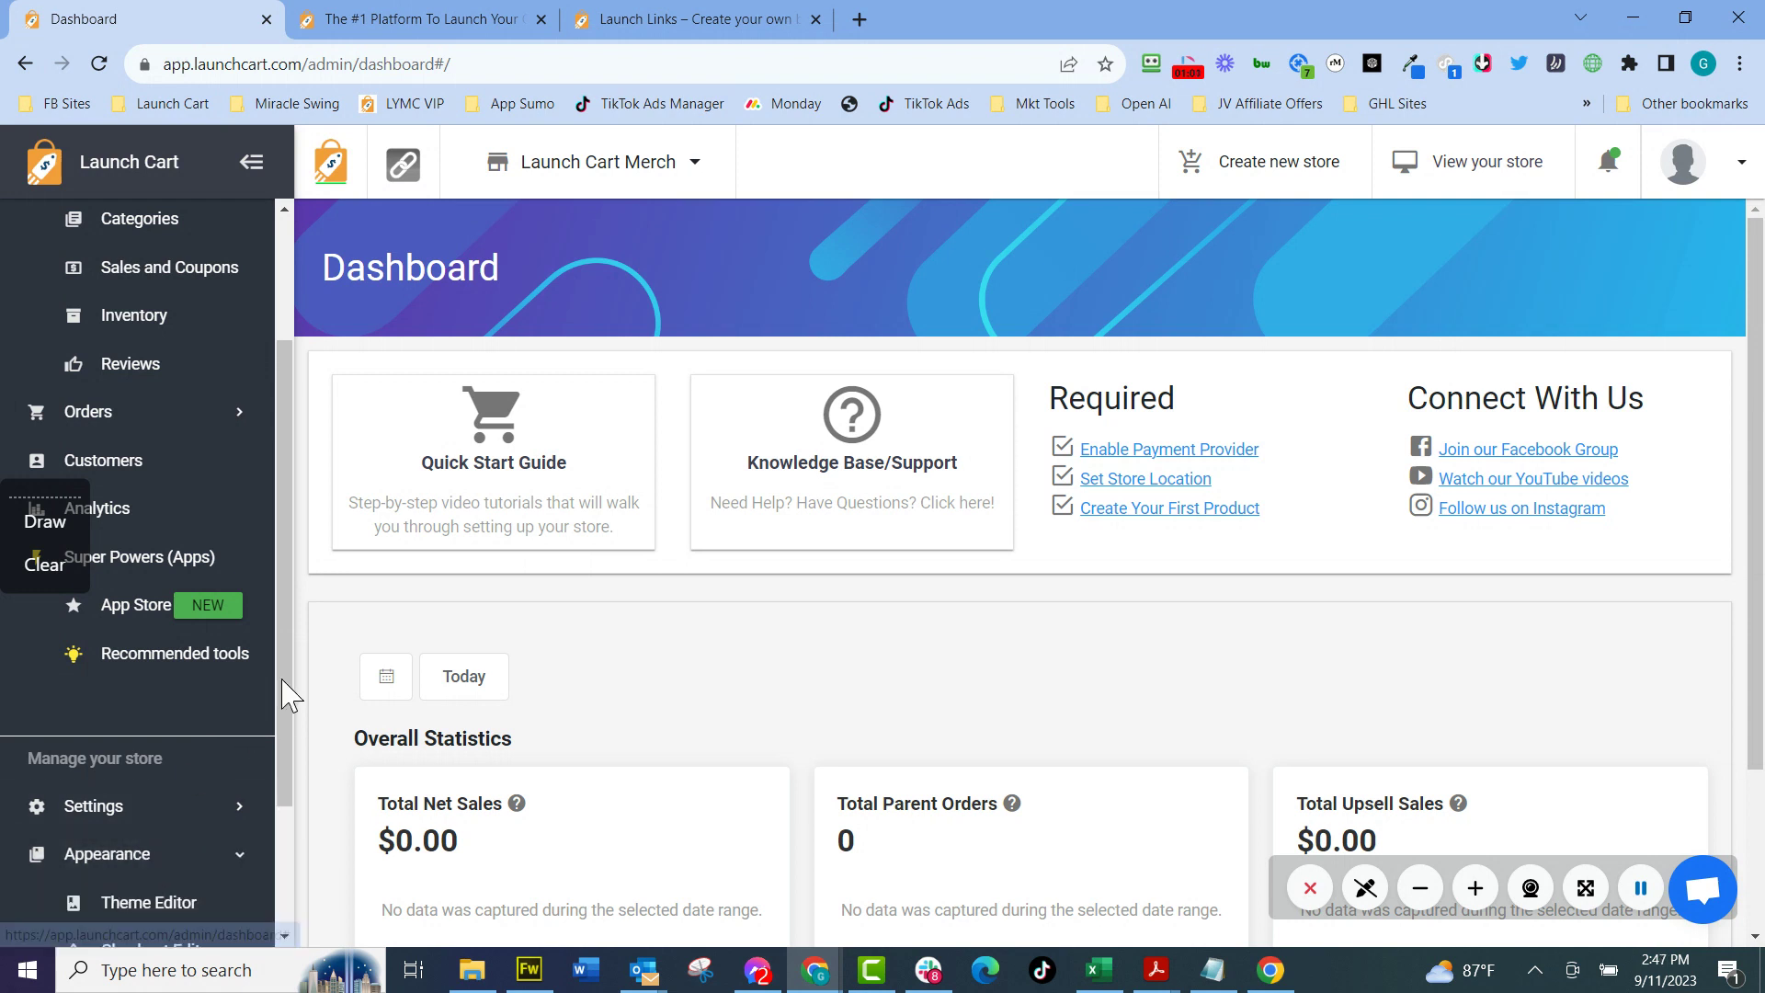
pyautogui.moveTo(288, 658); pyautogui.dragTo(304, 865)
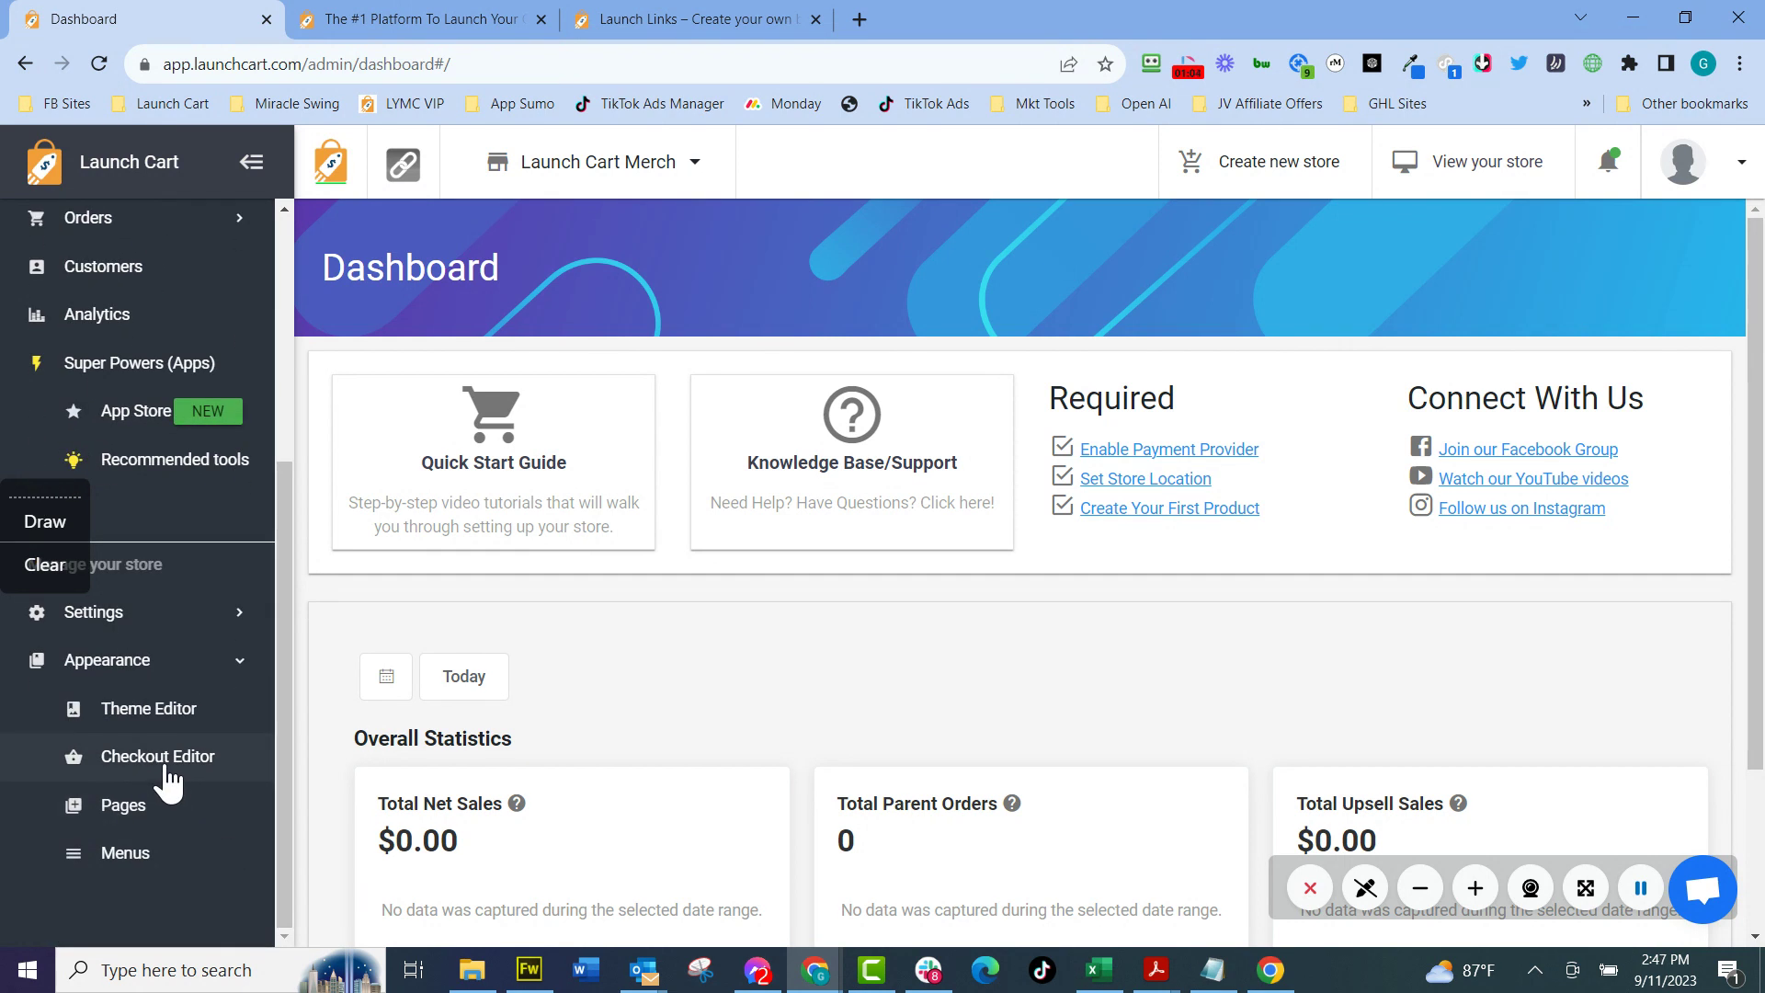
pyautogui.click(138, 755)
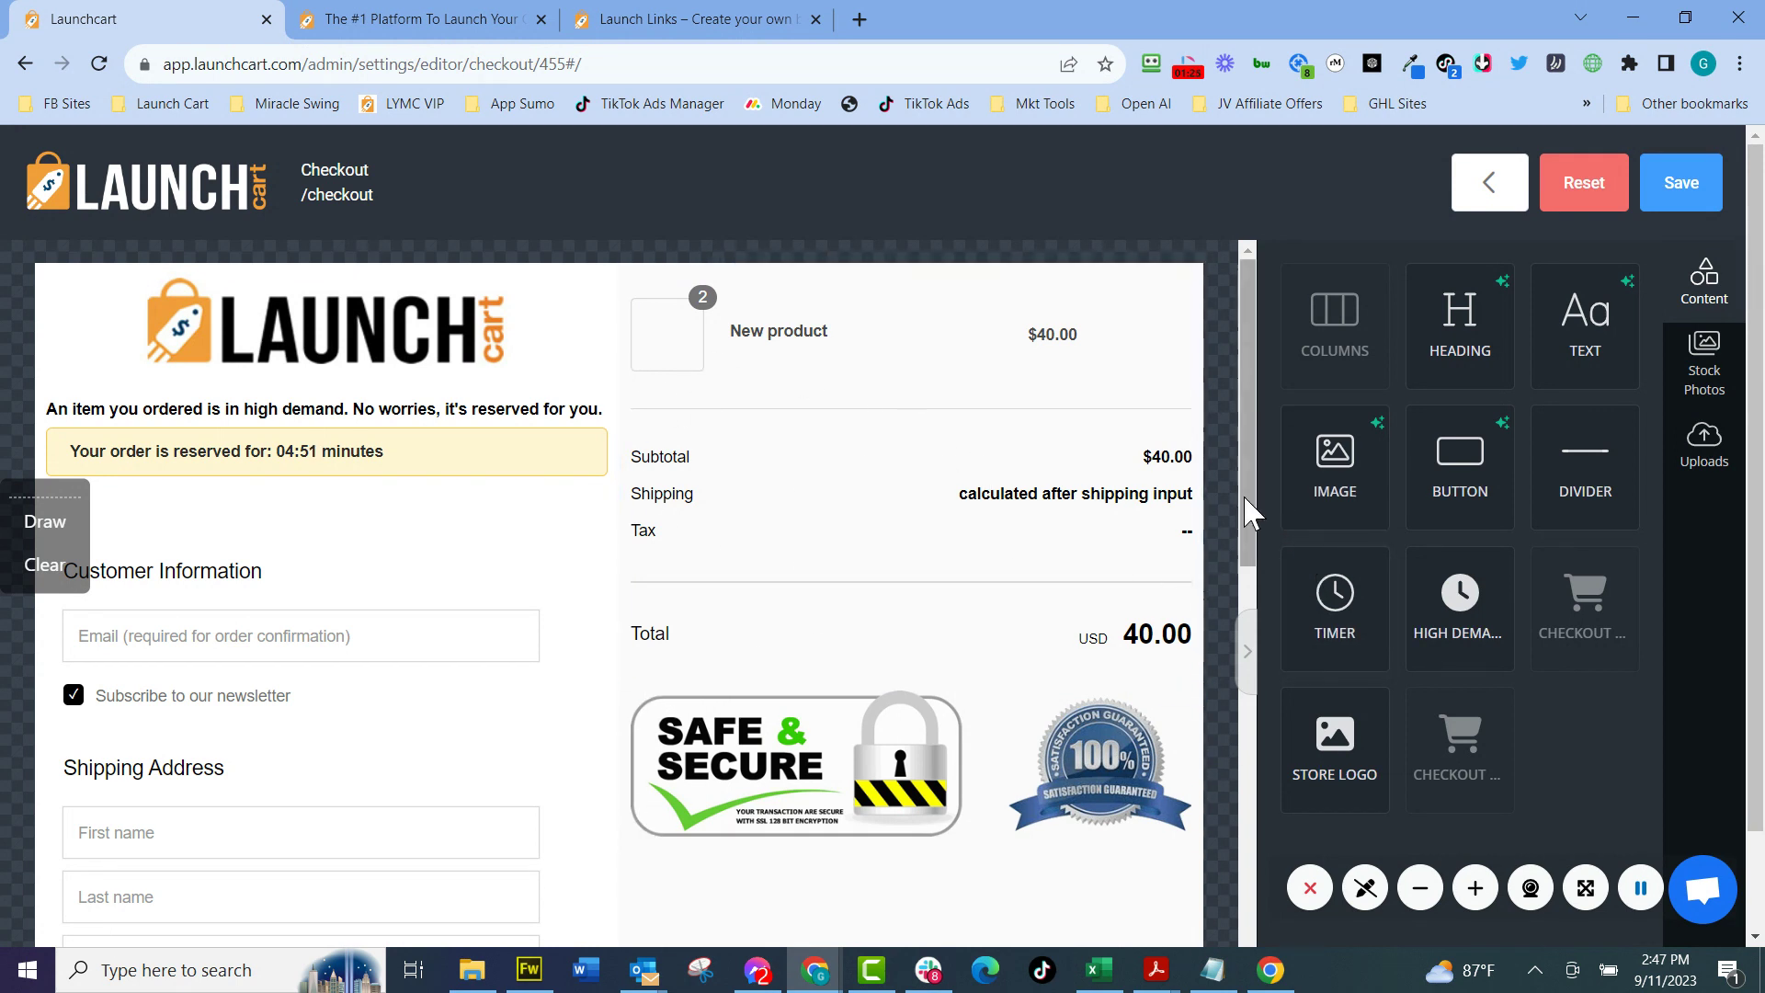
pyautogui.moveTo(1250, 512); pyautogui.dragTo(1244, 451)
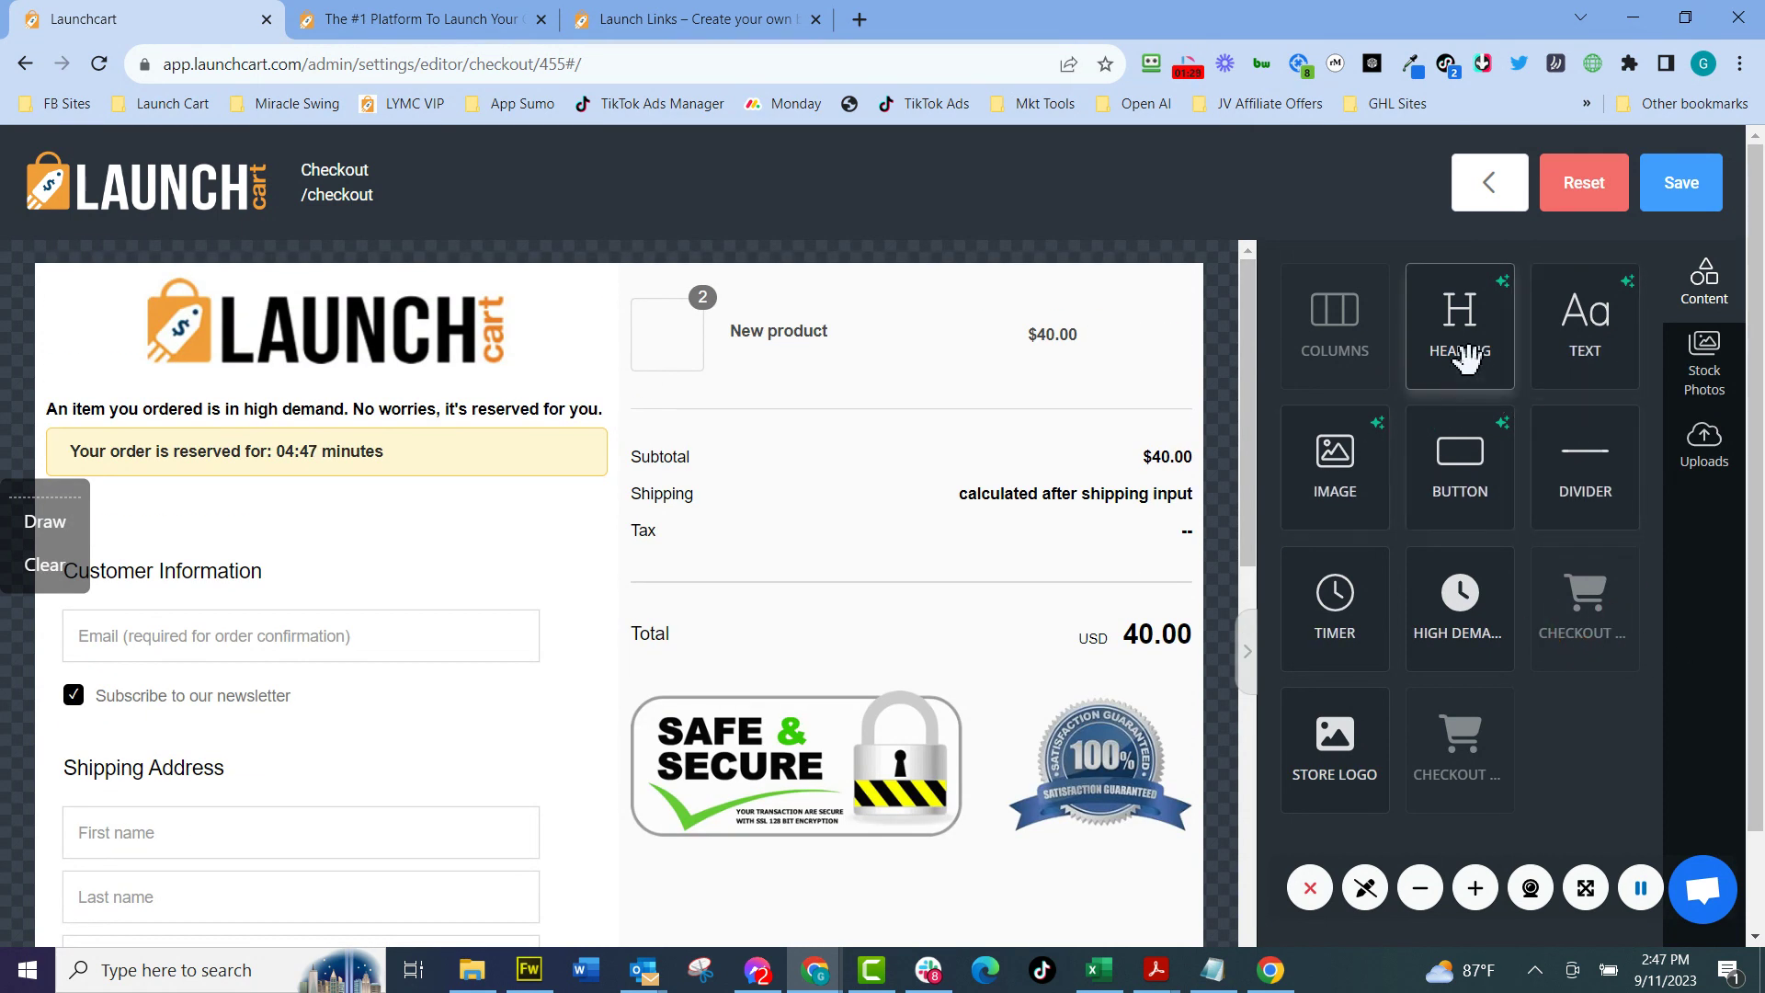
pyautogui.moveTo(1466, 311); pyautogui.dragTo(906, 665)
pyautogui.click(770, 704)
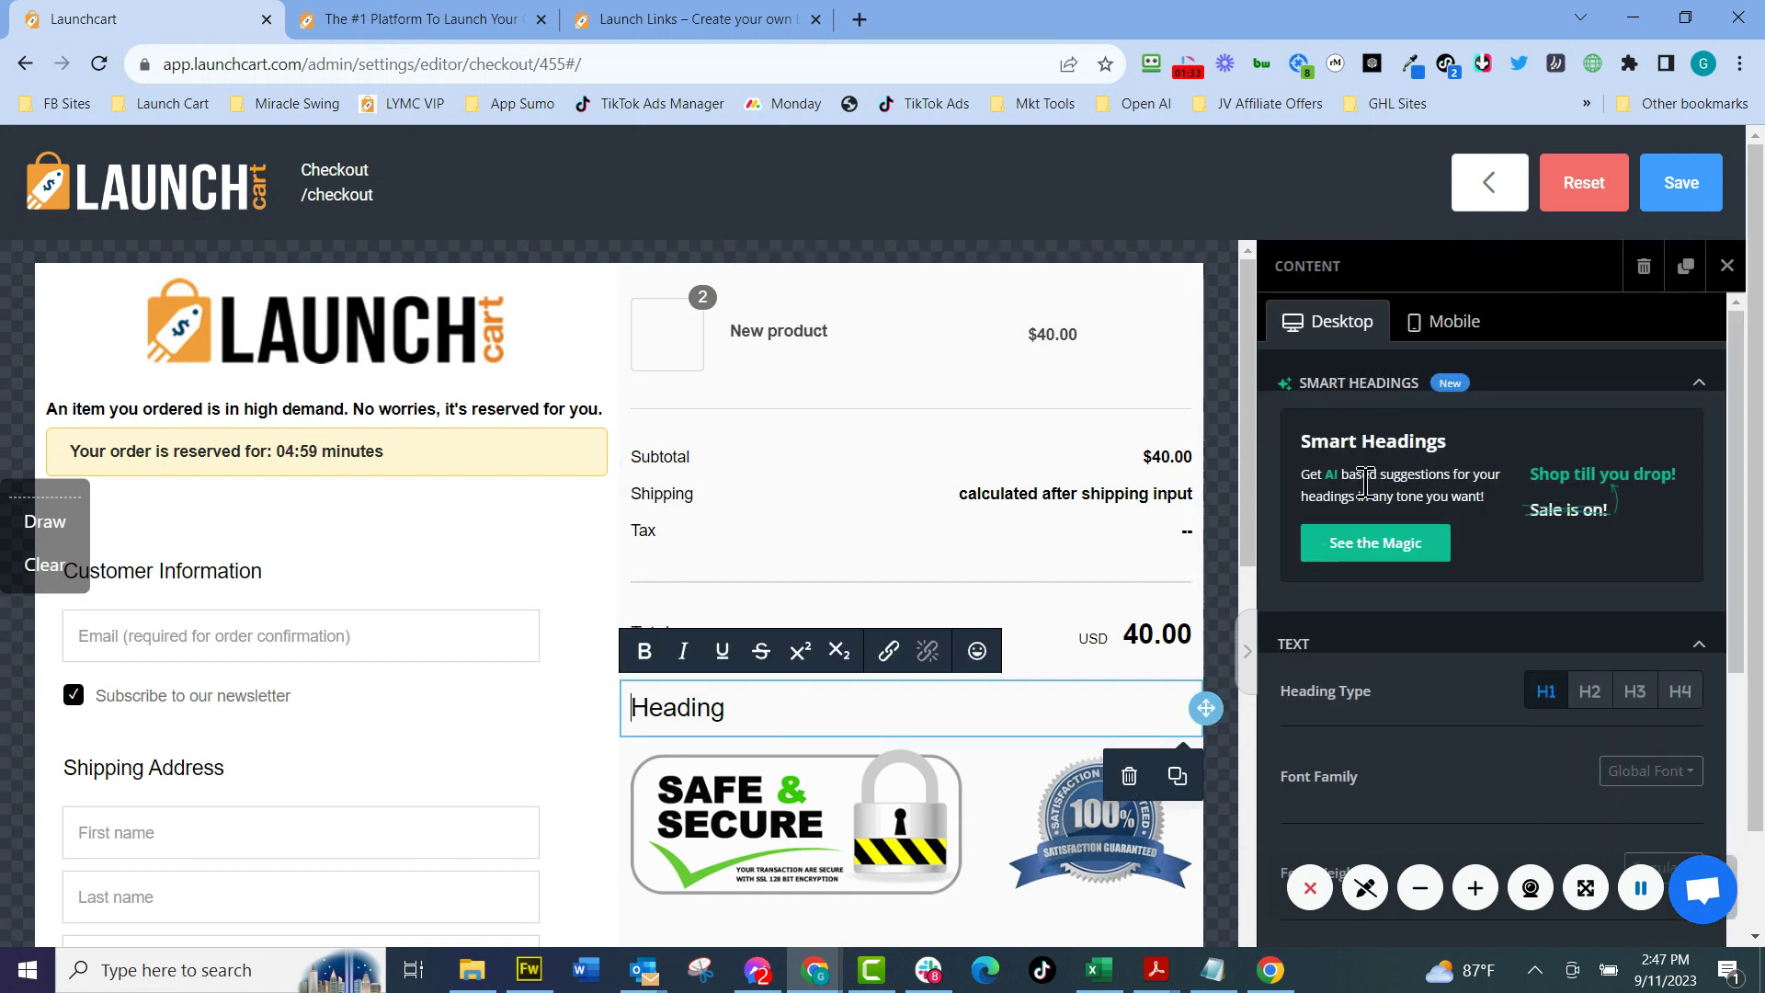
pyautogui.click(1727, 265)
pyautogui.click(1131, 708)
pyautogui.click(1129, 775)
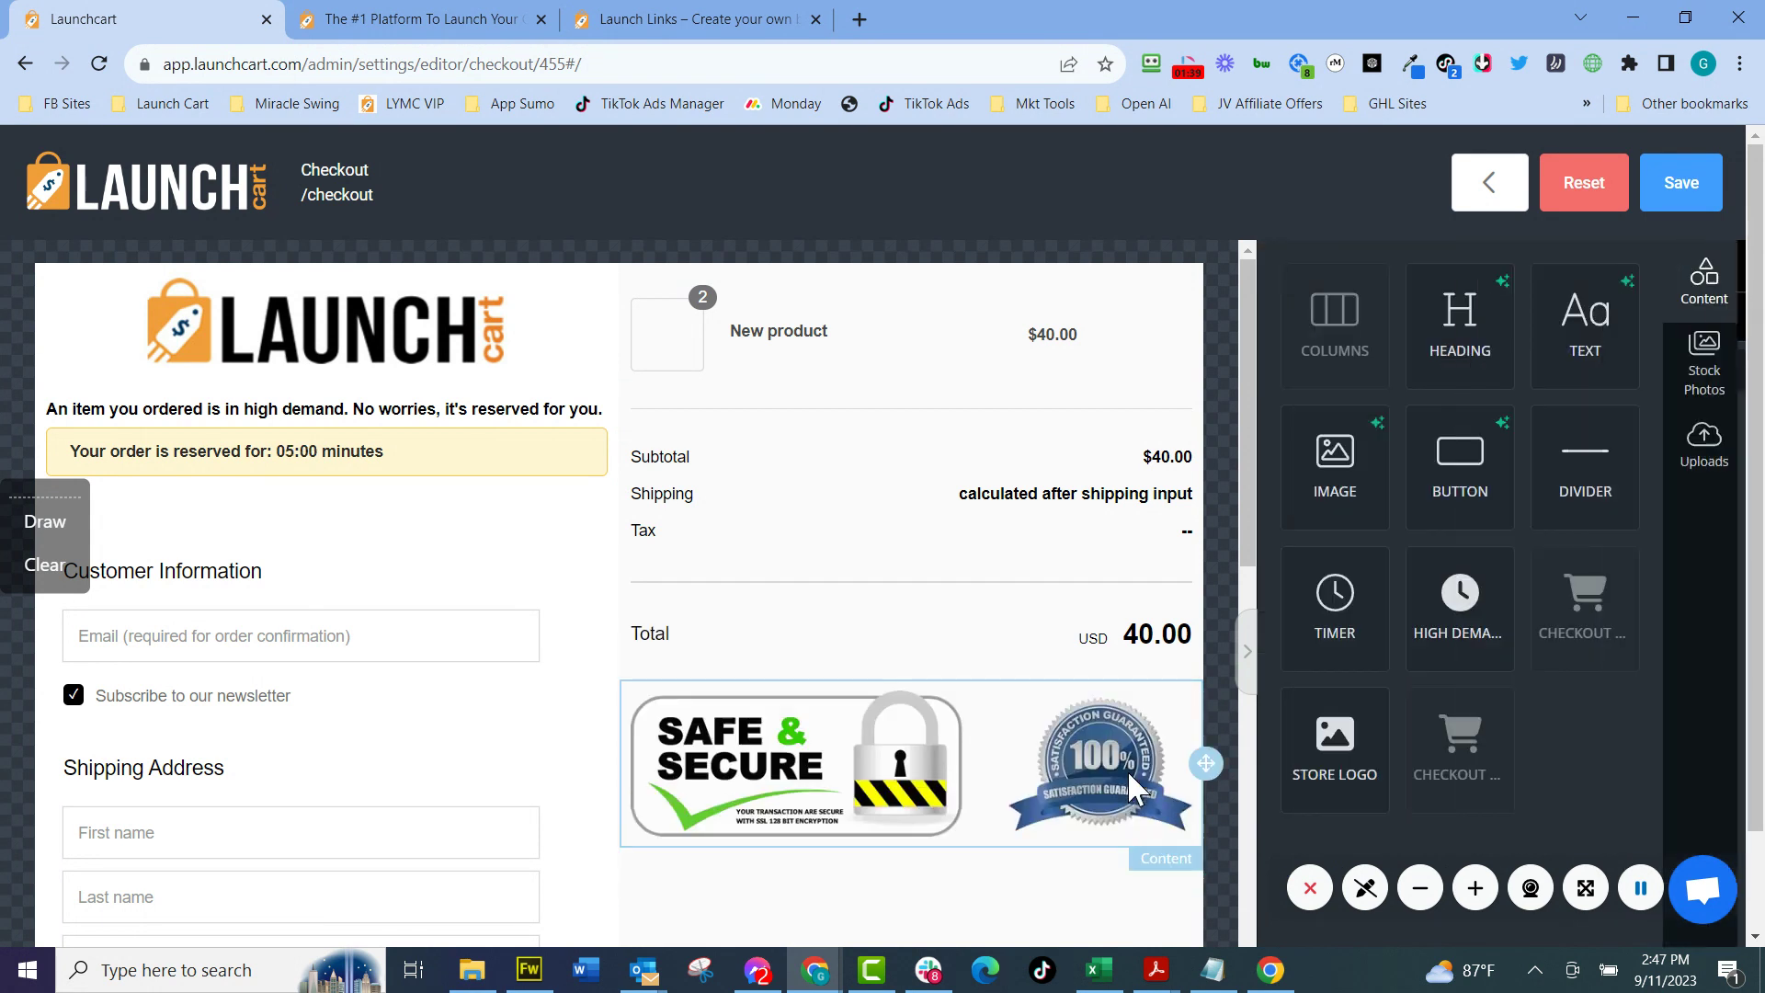
# Add an image block below the security badges and check its mobile and desktop views.
pyautogui.moveTo(1336, 453); pyautogui.dragTo(869, 832)
pyautogui.scroll(-10, 959, 685)
pyautogui.scroll(6, 946, 659)
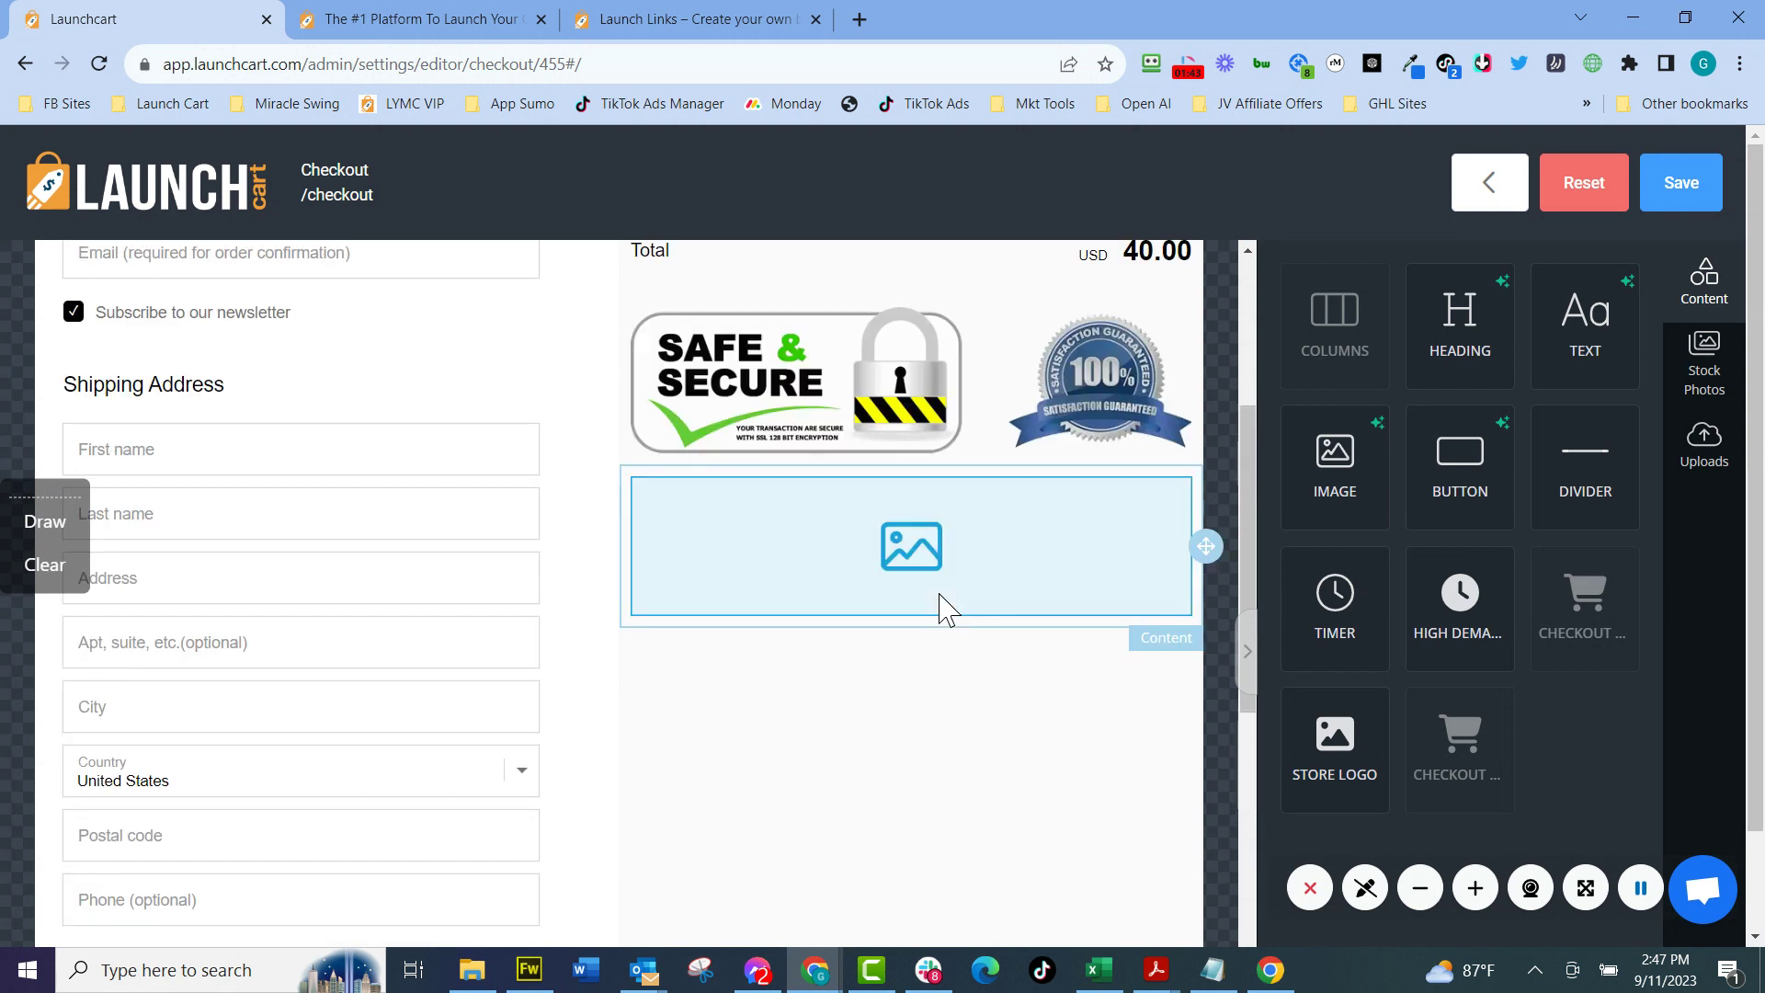
pyautogui.click(920, 556)
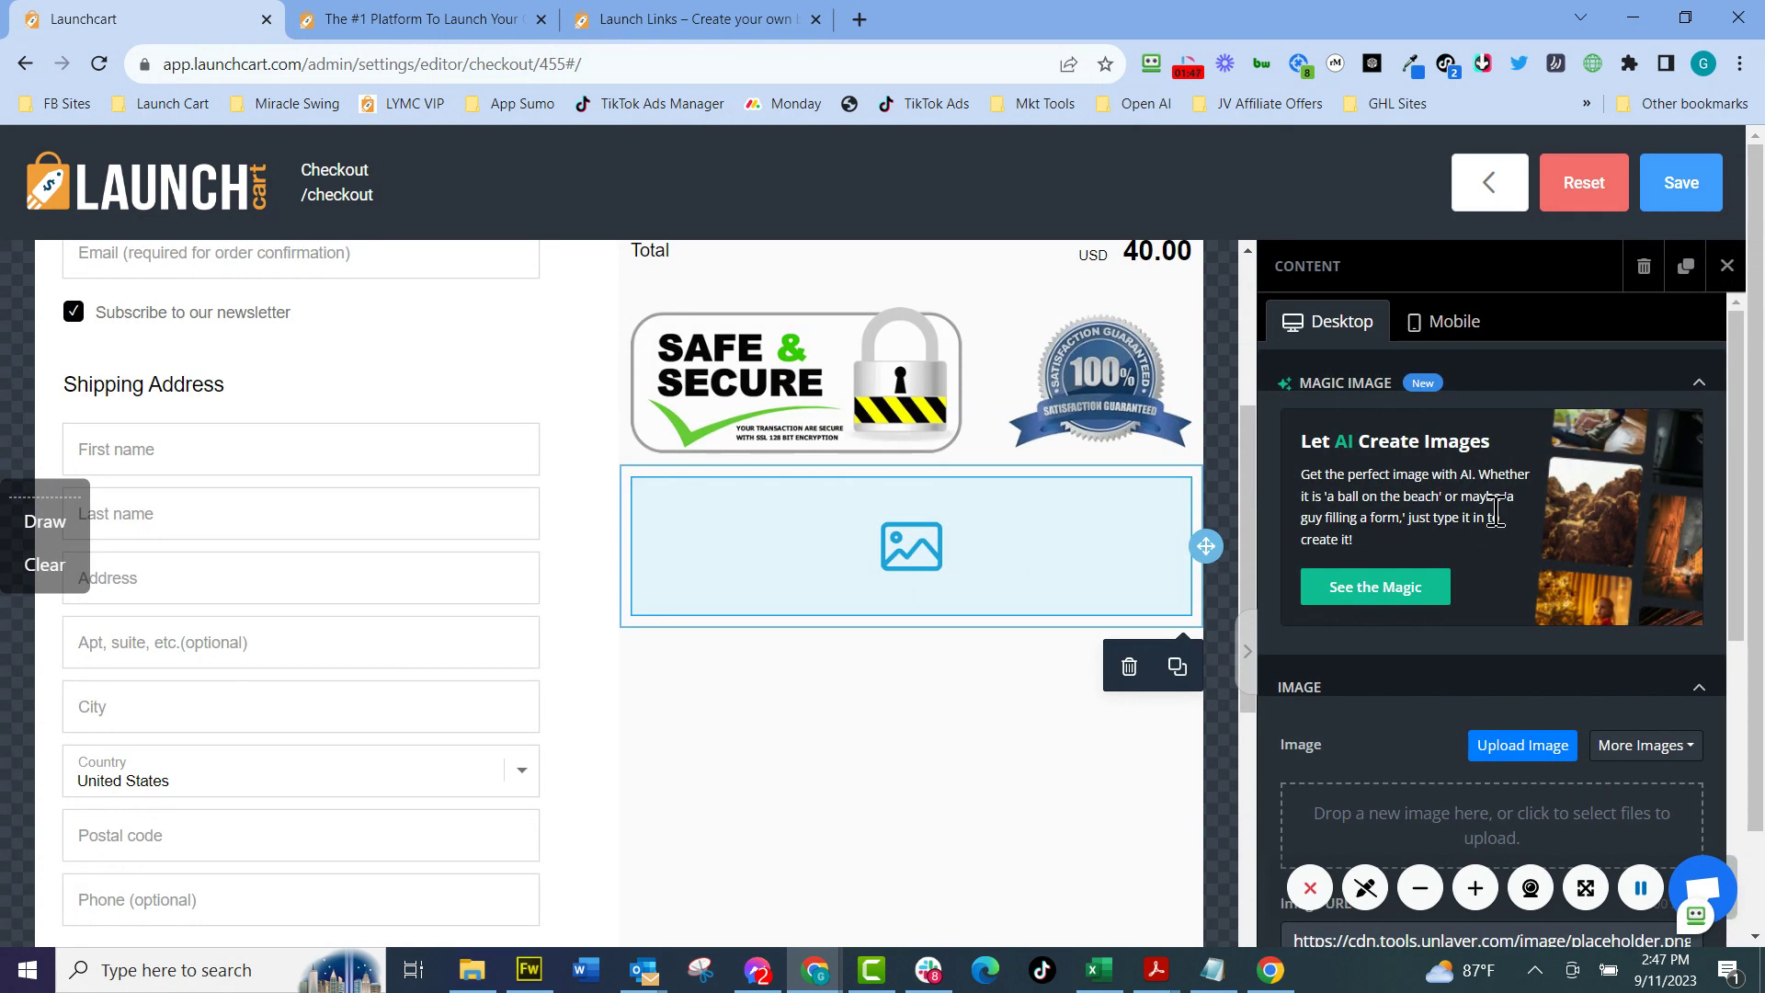
pyautogui.click(1455, 336)
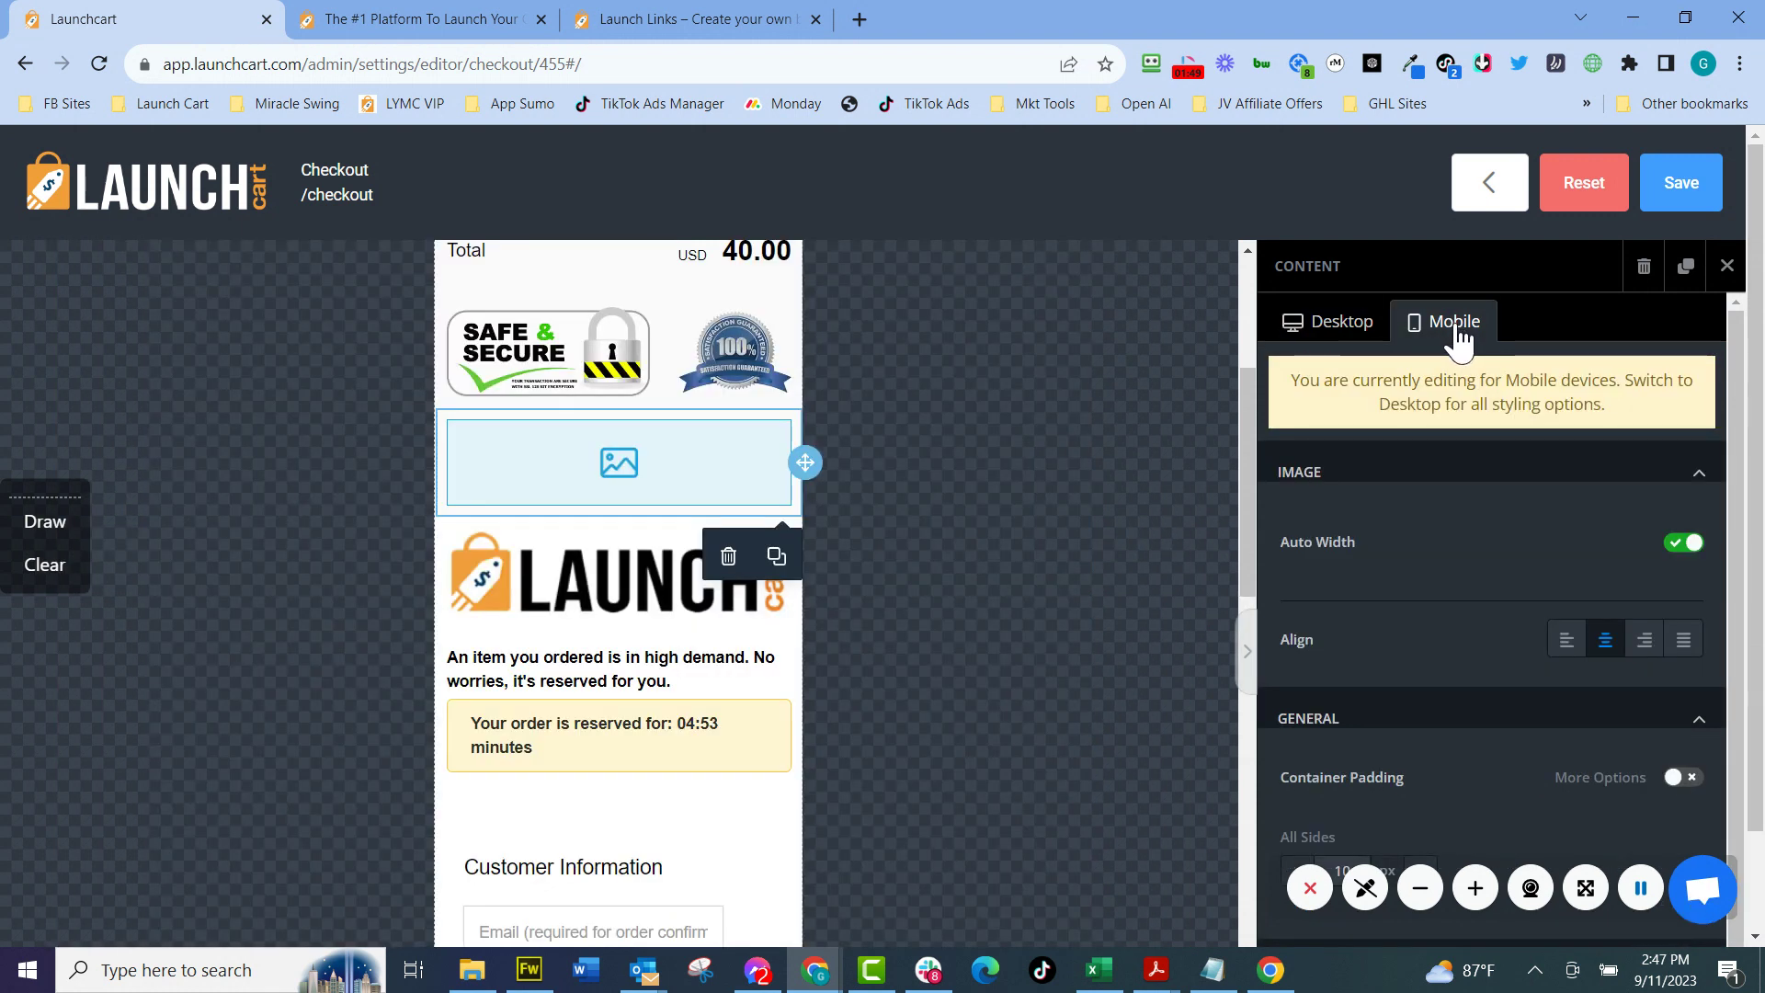
pyautogui.click(1343, 336)
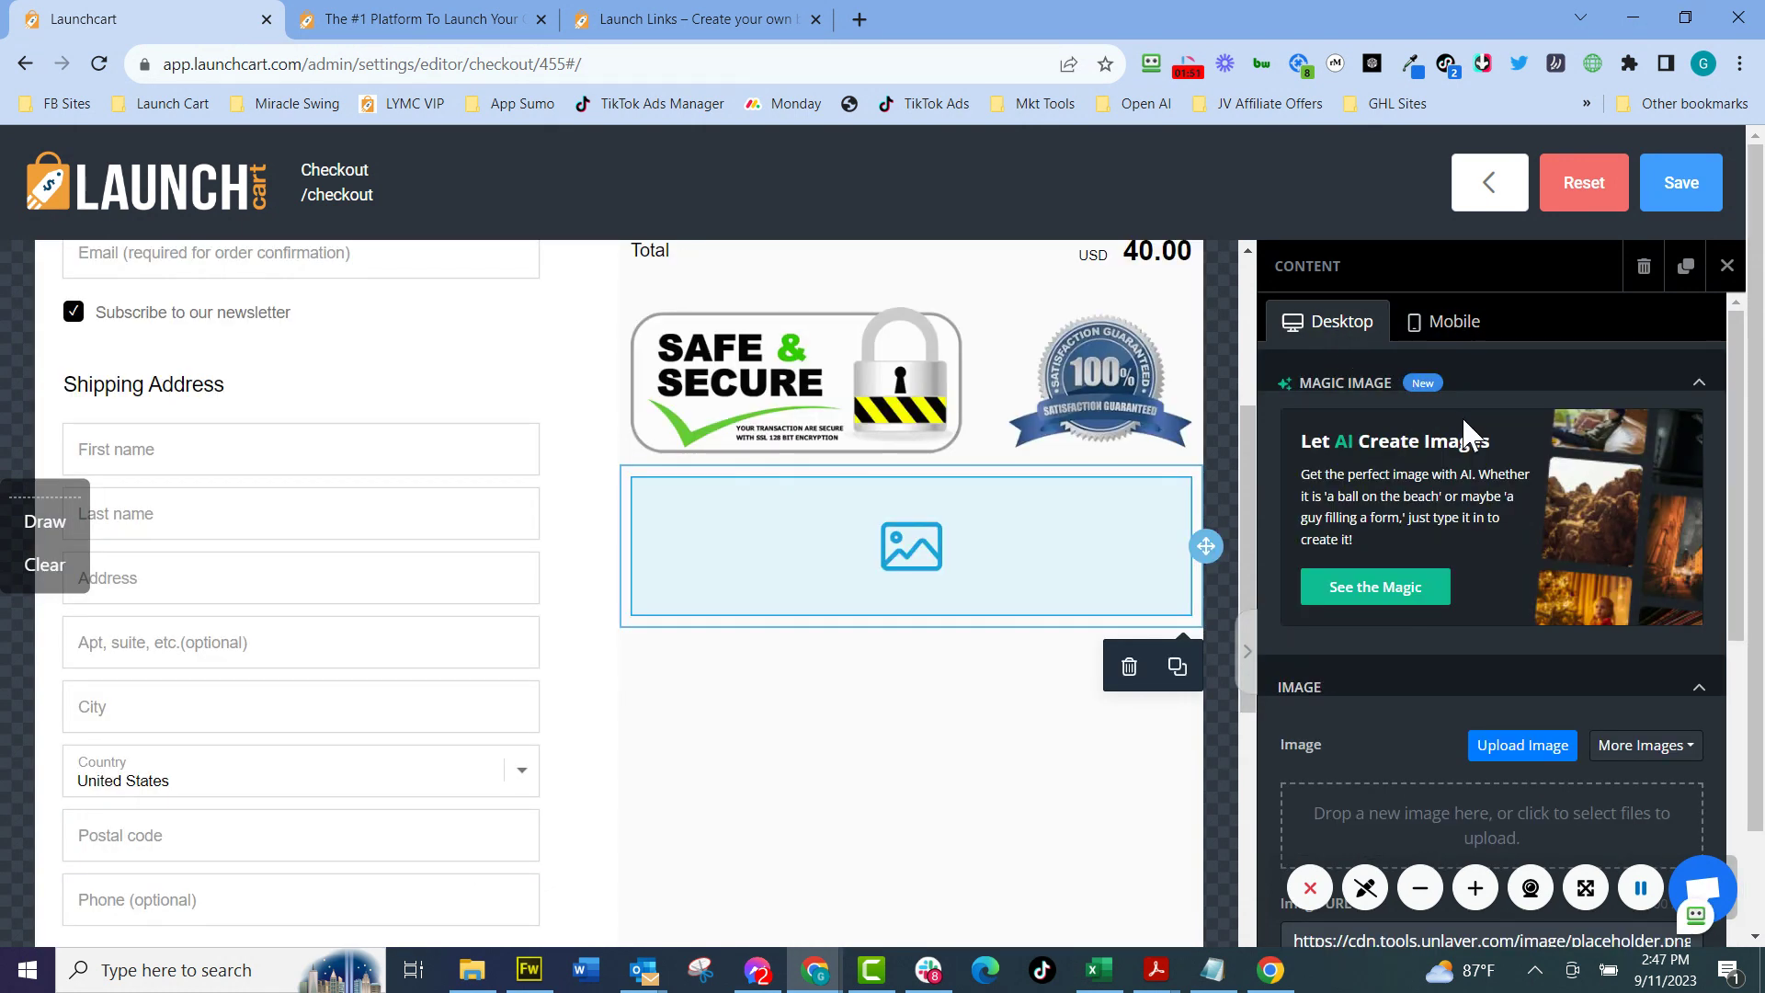
# Fill the image block with a hoodie photo from a 'merch' stock search, then delete it.
pyautogui.click(1674, 760)
pyautogui.click(1642, 788)
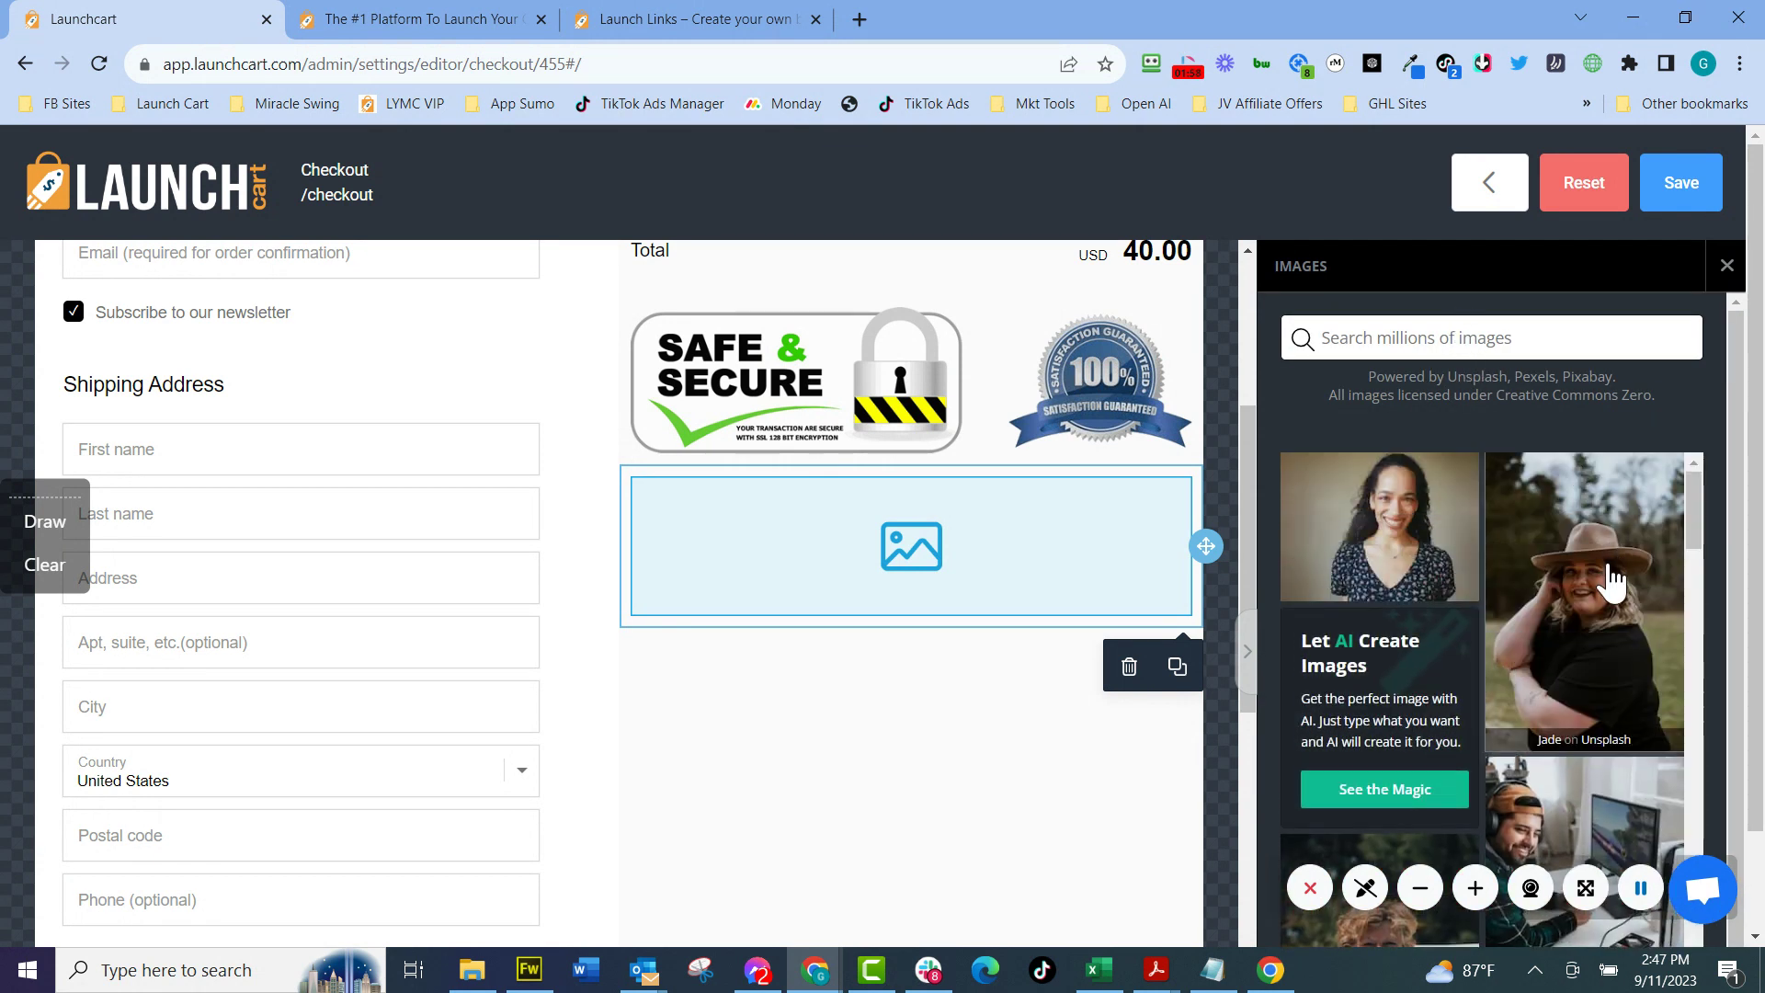
pyautogui.scroll(-4, 1460, 562)
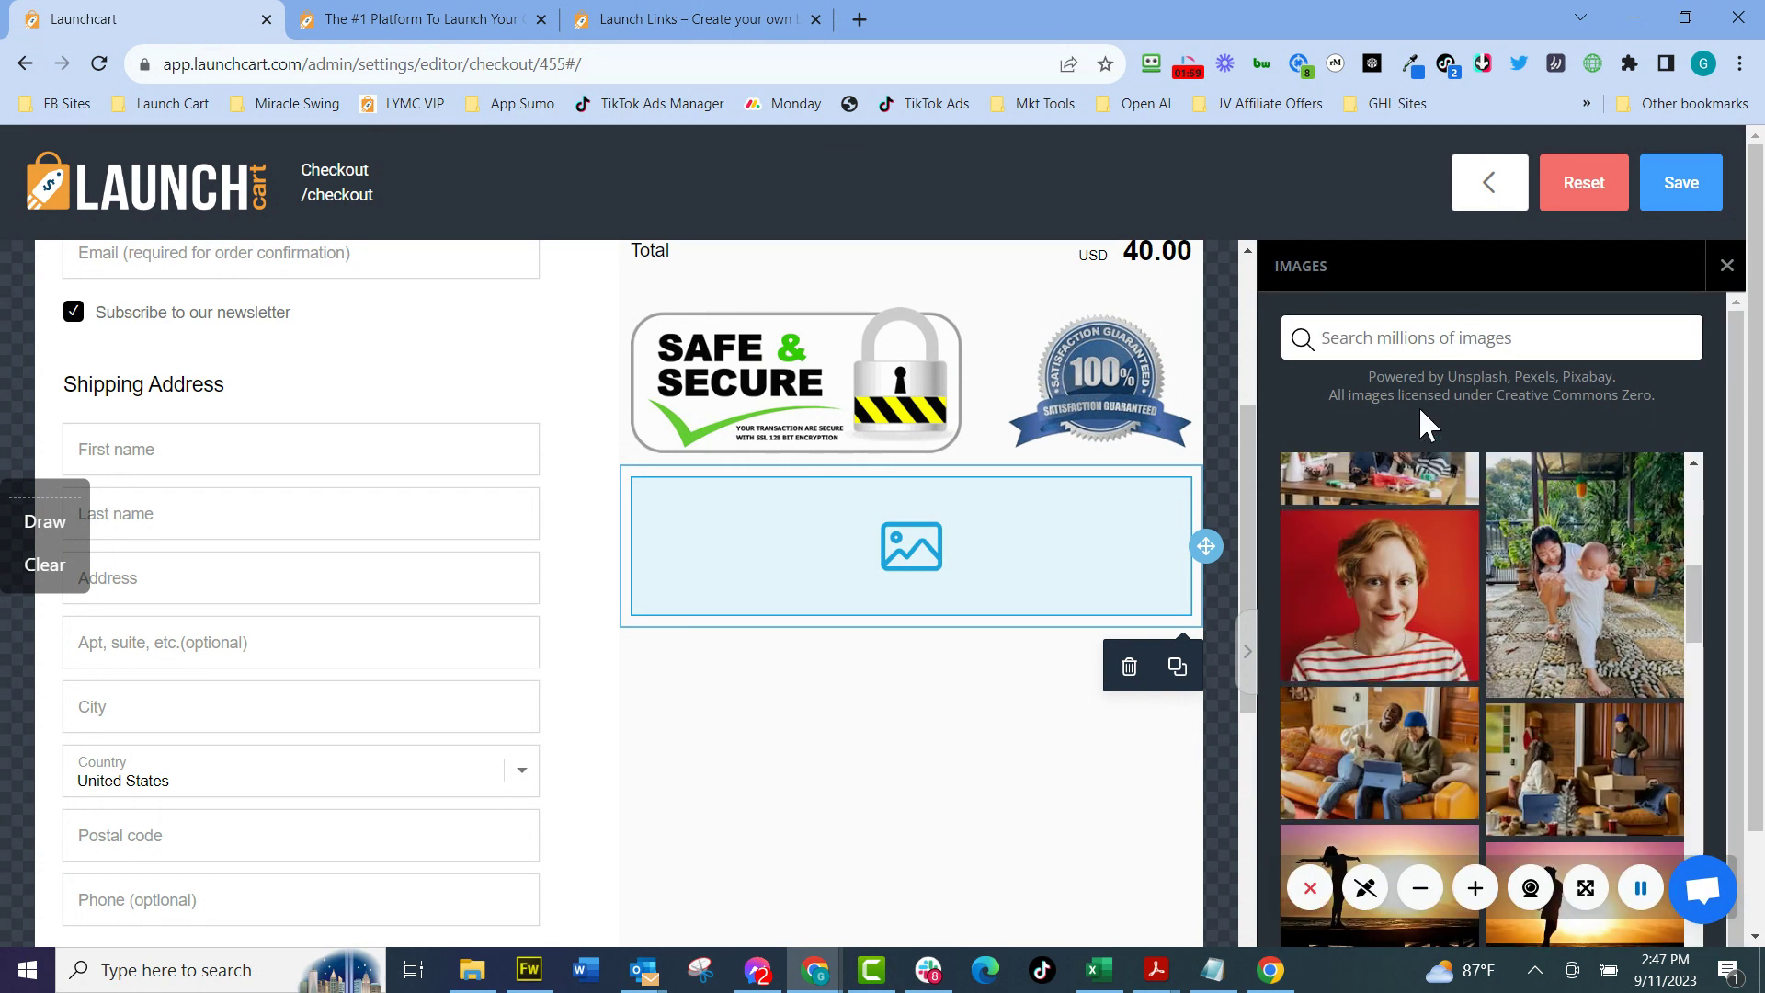
pyautogui.click(1407, 329)
pyautogui.write('merch')
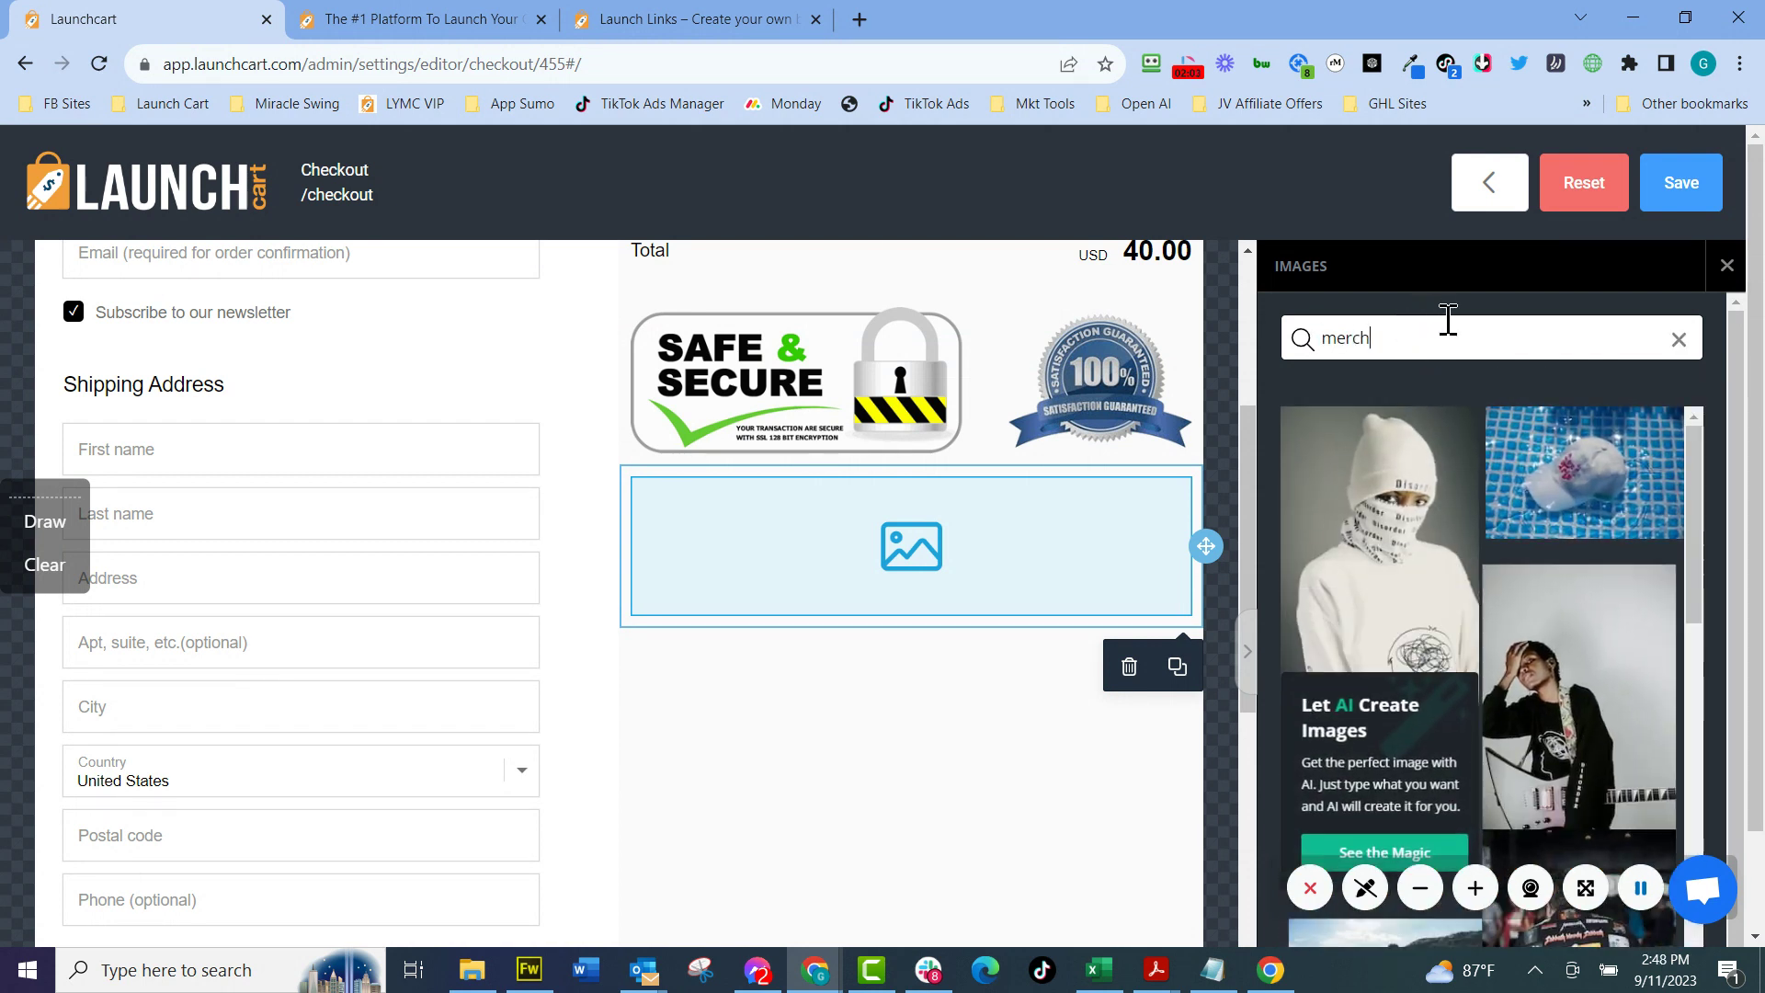
pyautogui.scroll(-3, 1506, 631)
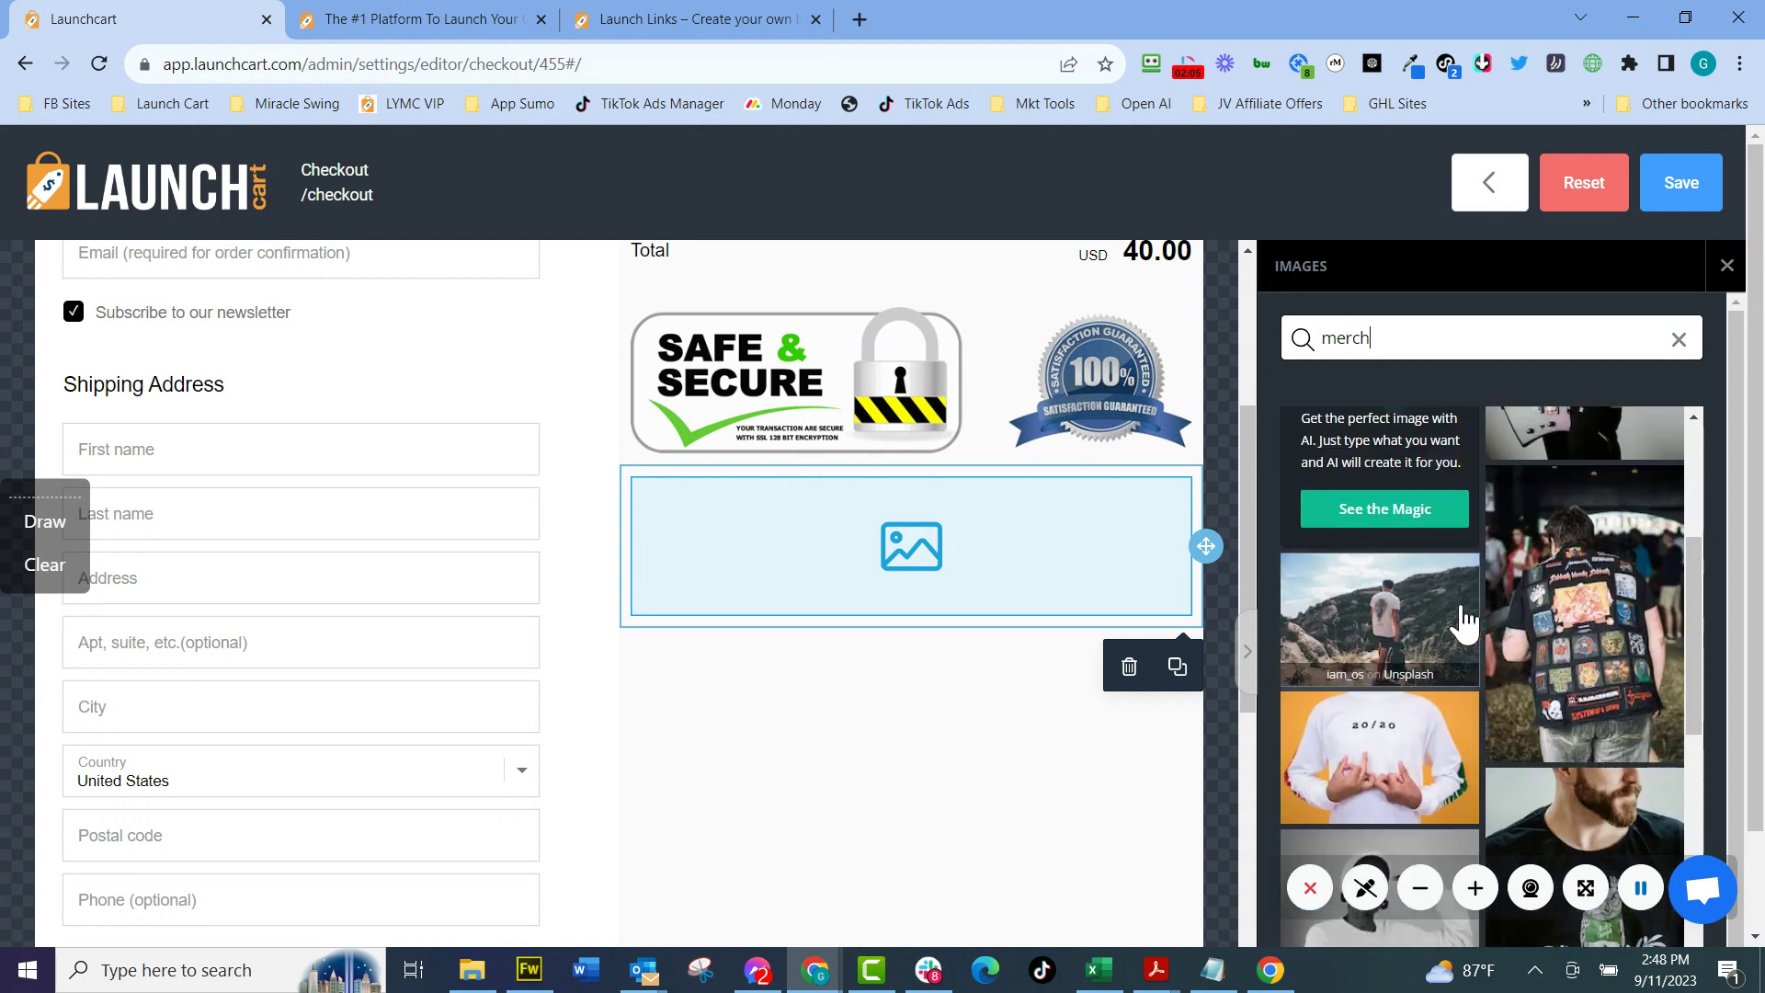
pyautogui.scroll(-3, 1506, 631)
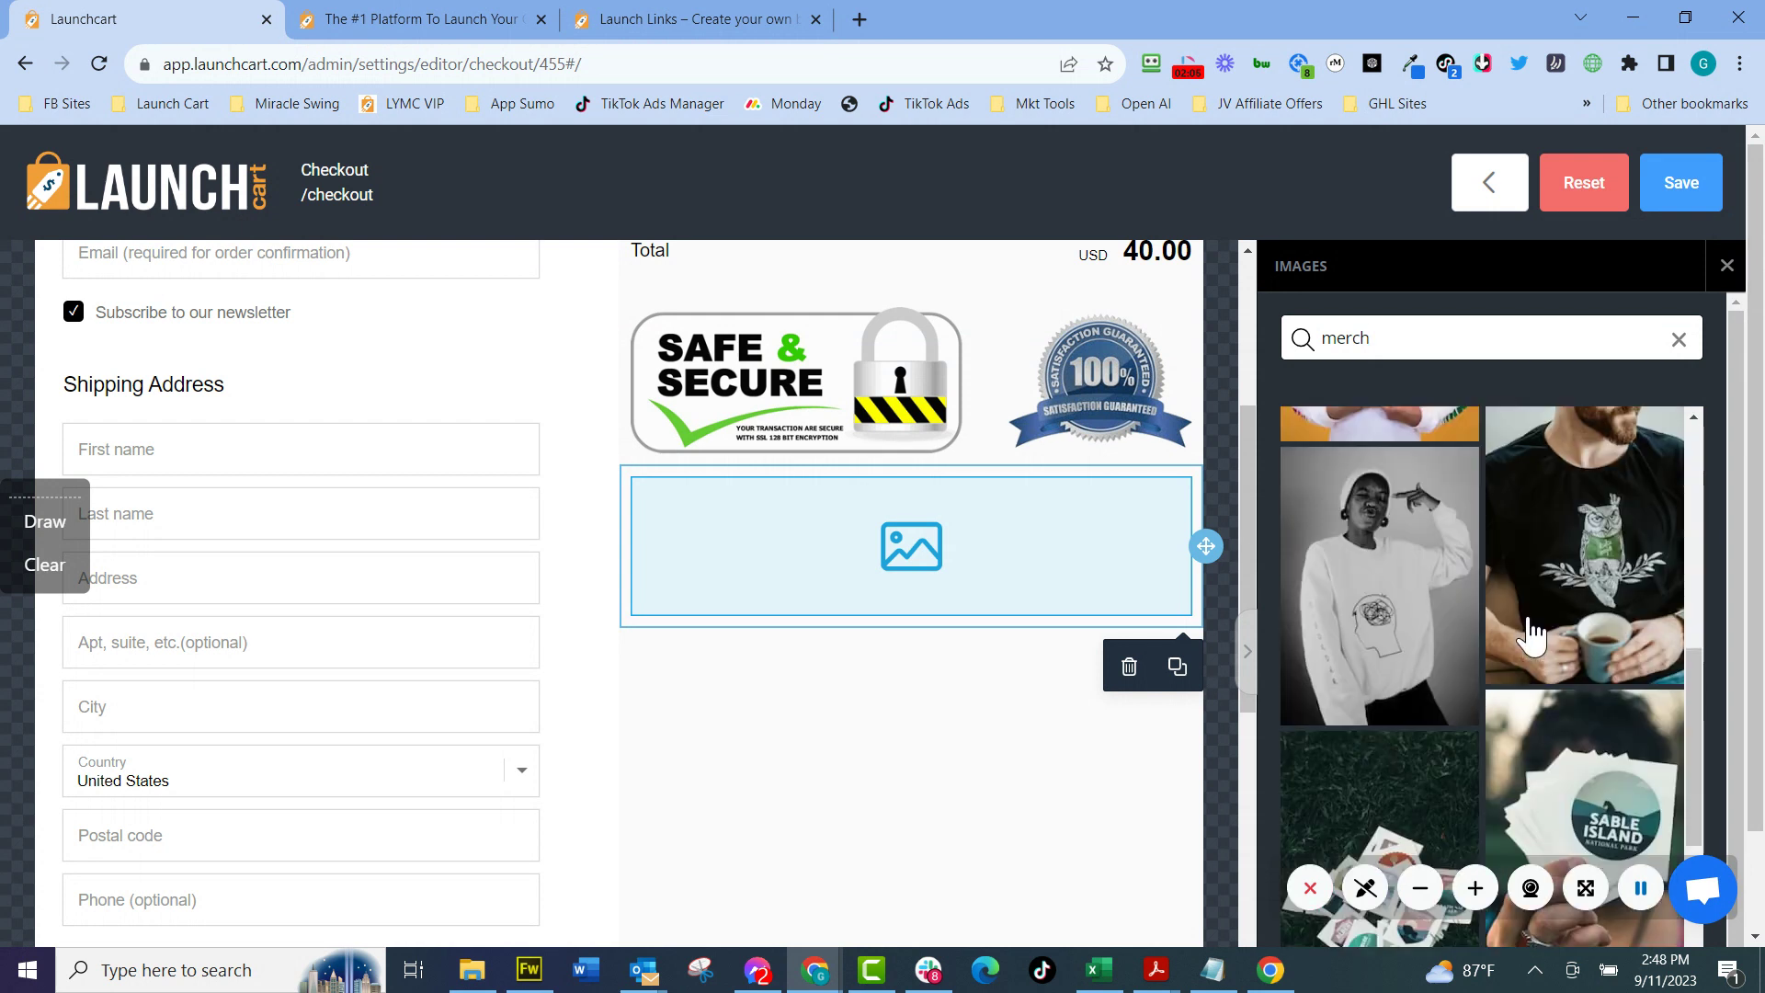
pyautogui.click(1366, 593)
pyautogui.scroll(-3, 993, 662)
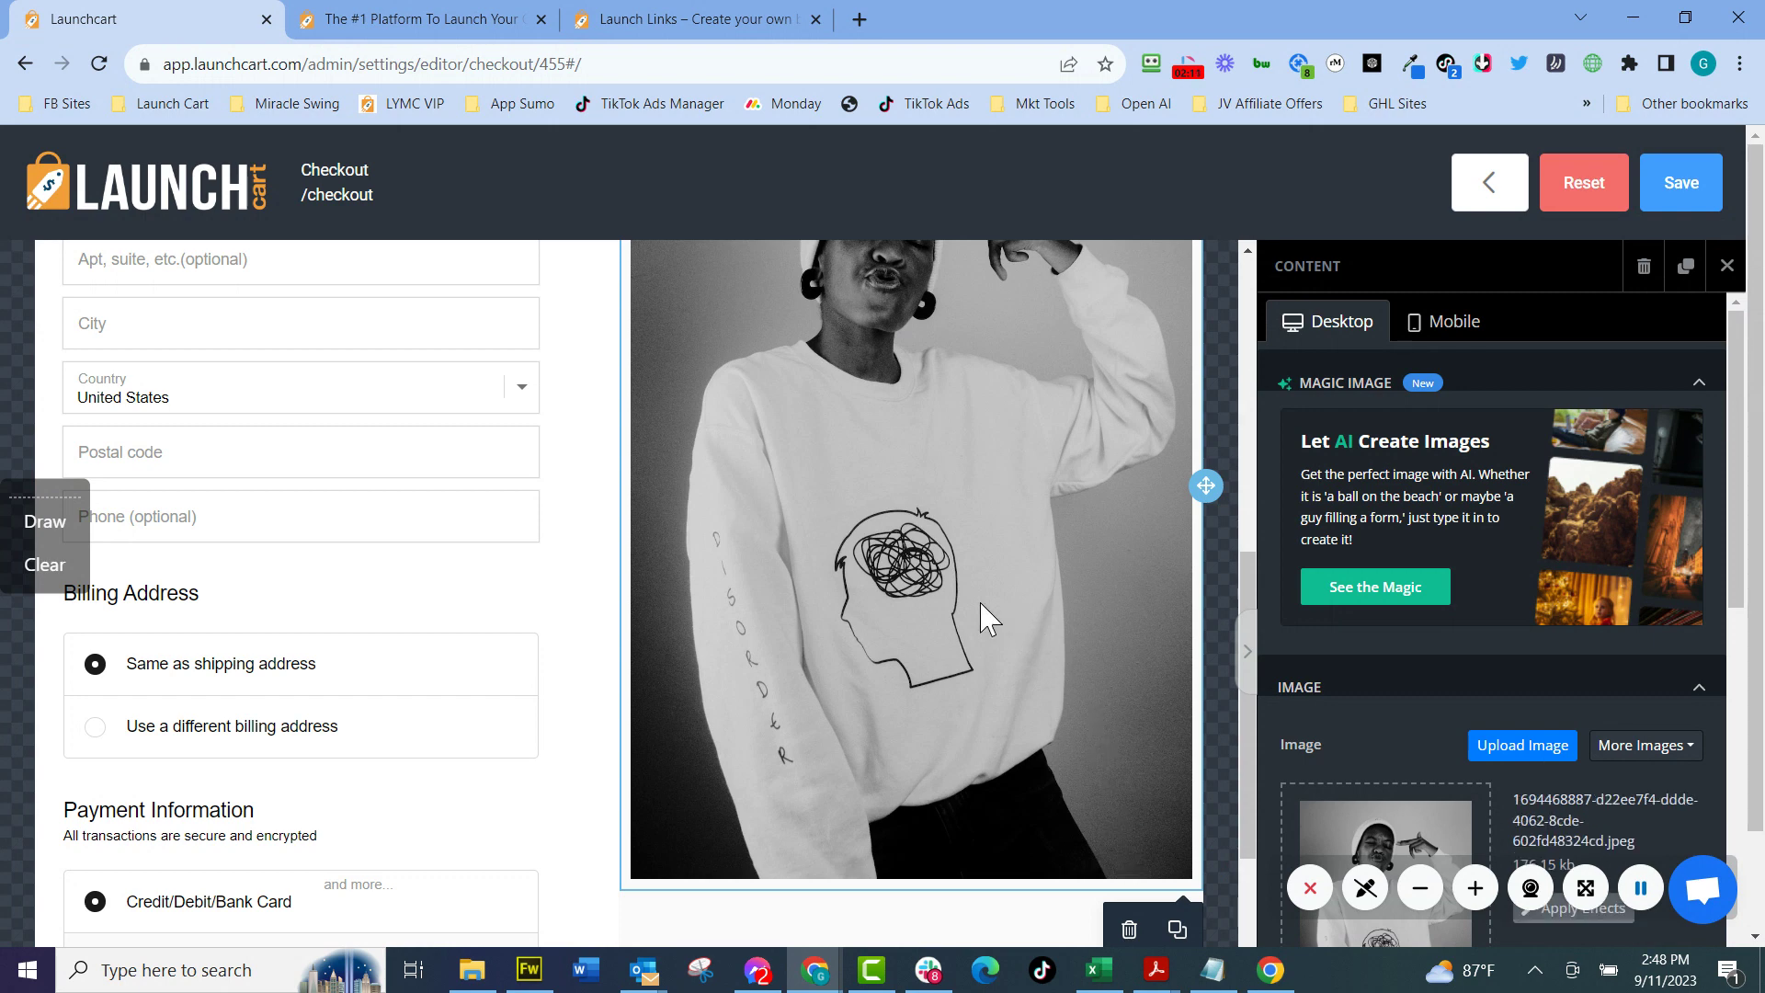
pyautogui.click(1130, 930)
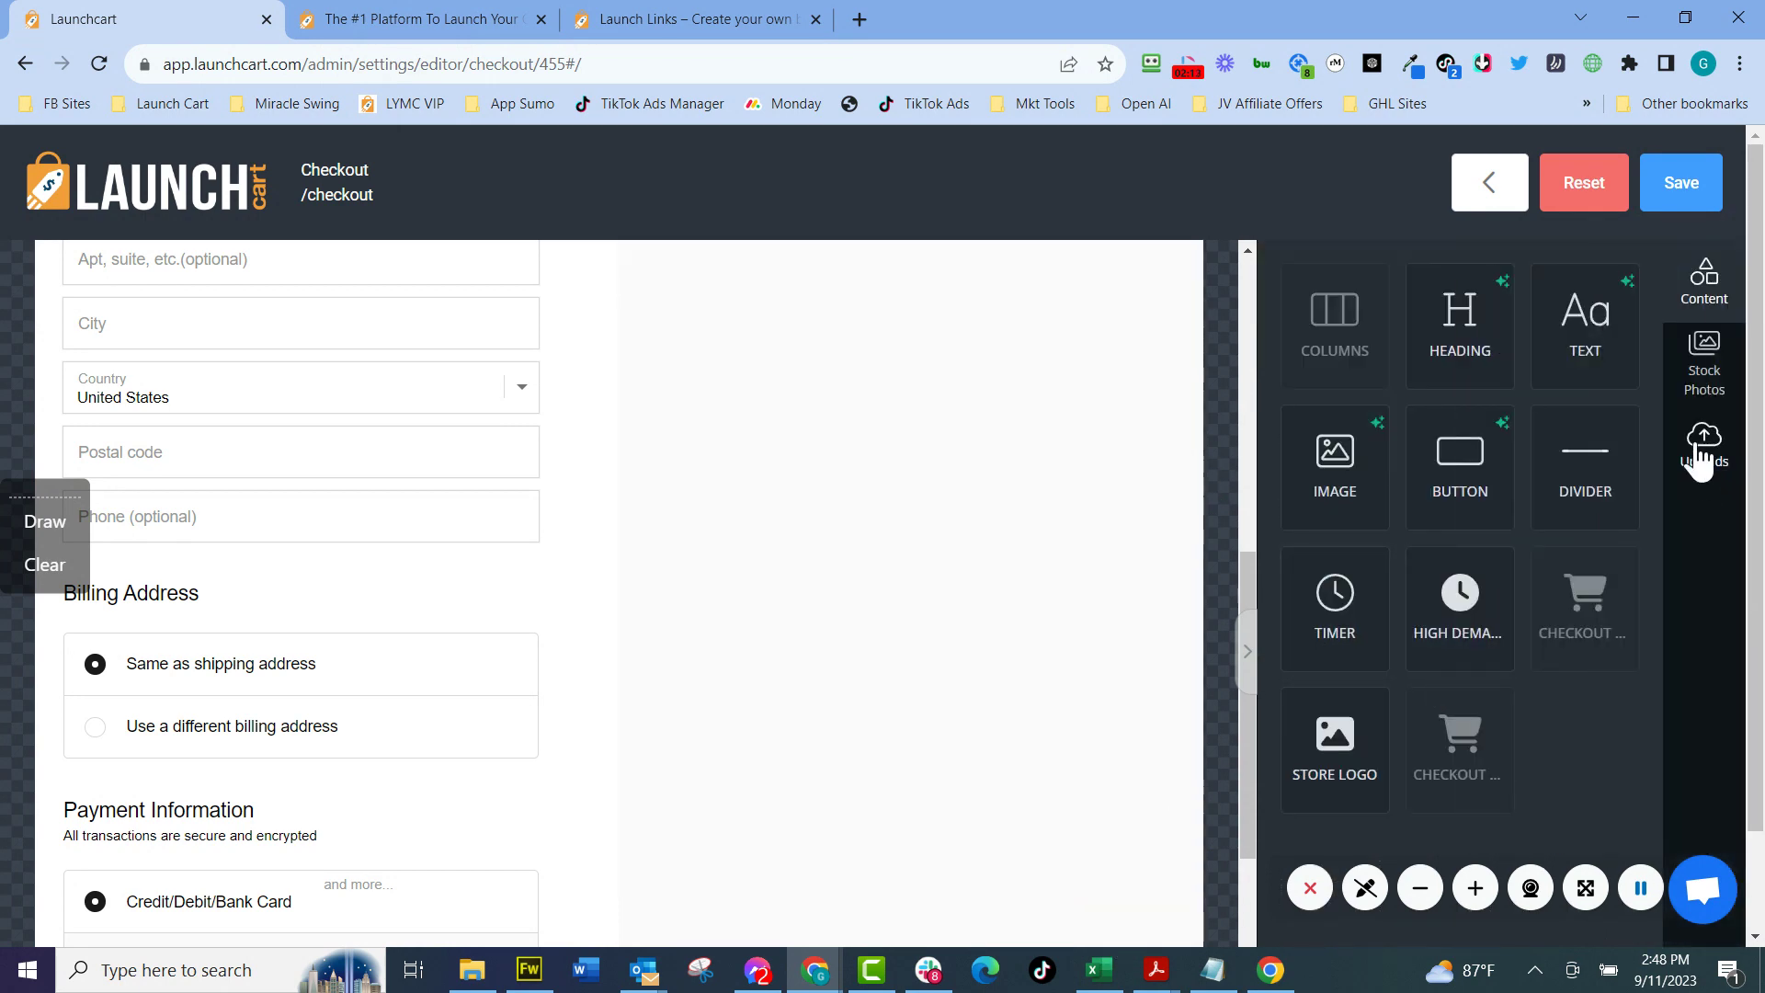
pyautogui.scroll(6, 851, 551)
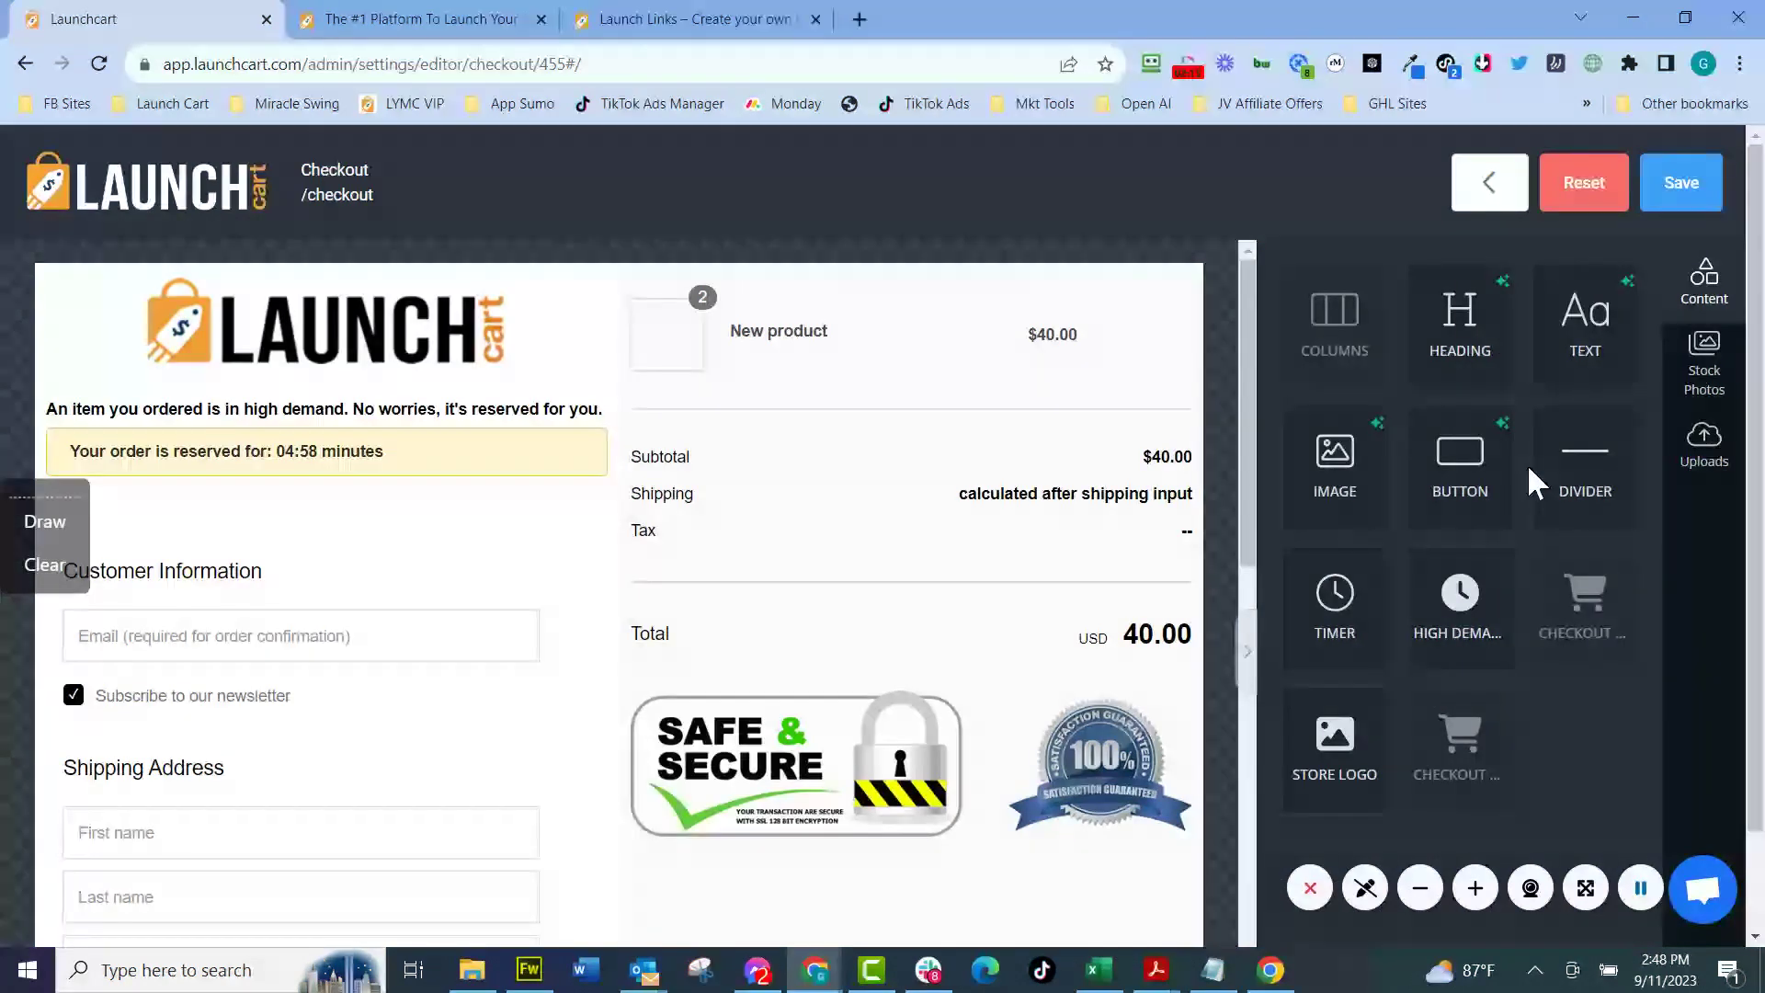
pyautogui.moveTo(1351, 602); pyautogui.dragTo(961, 680)
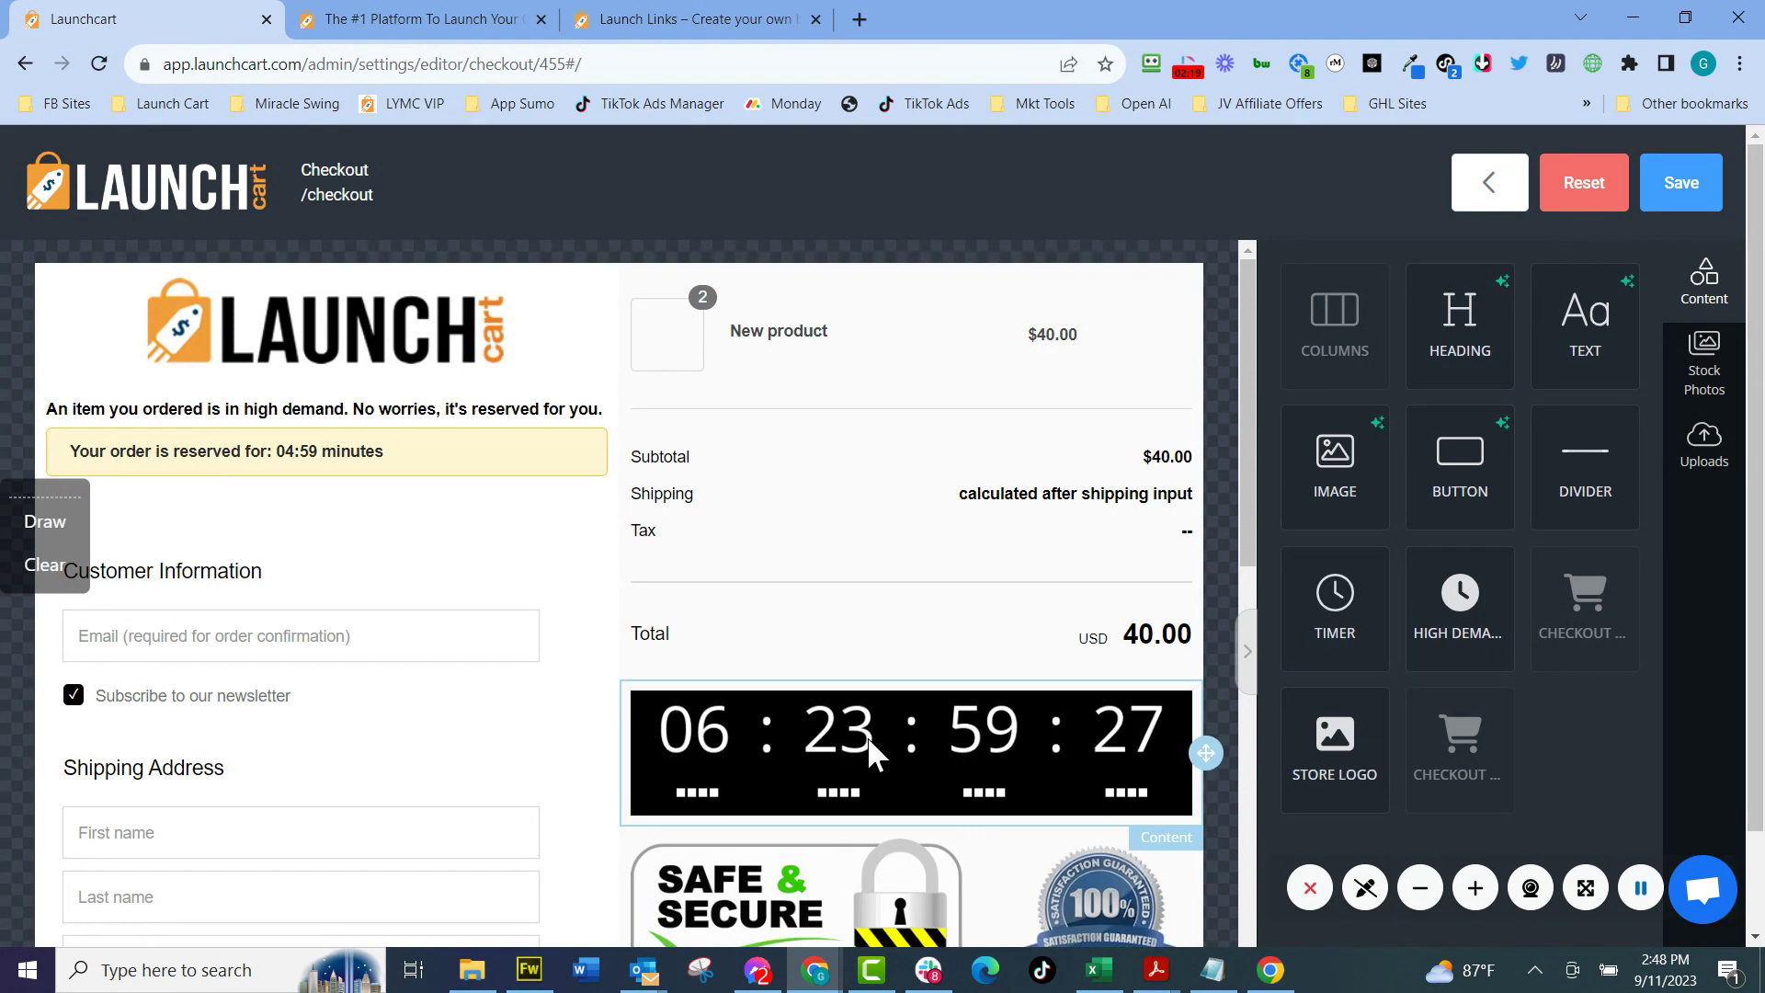
pyautogui.click(884, 717)
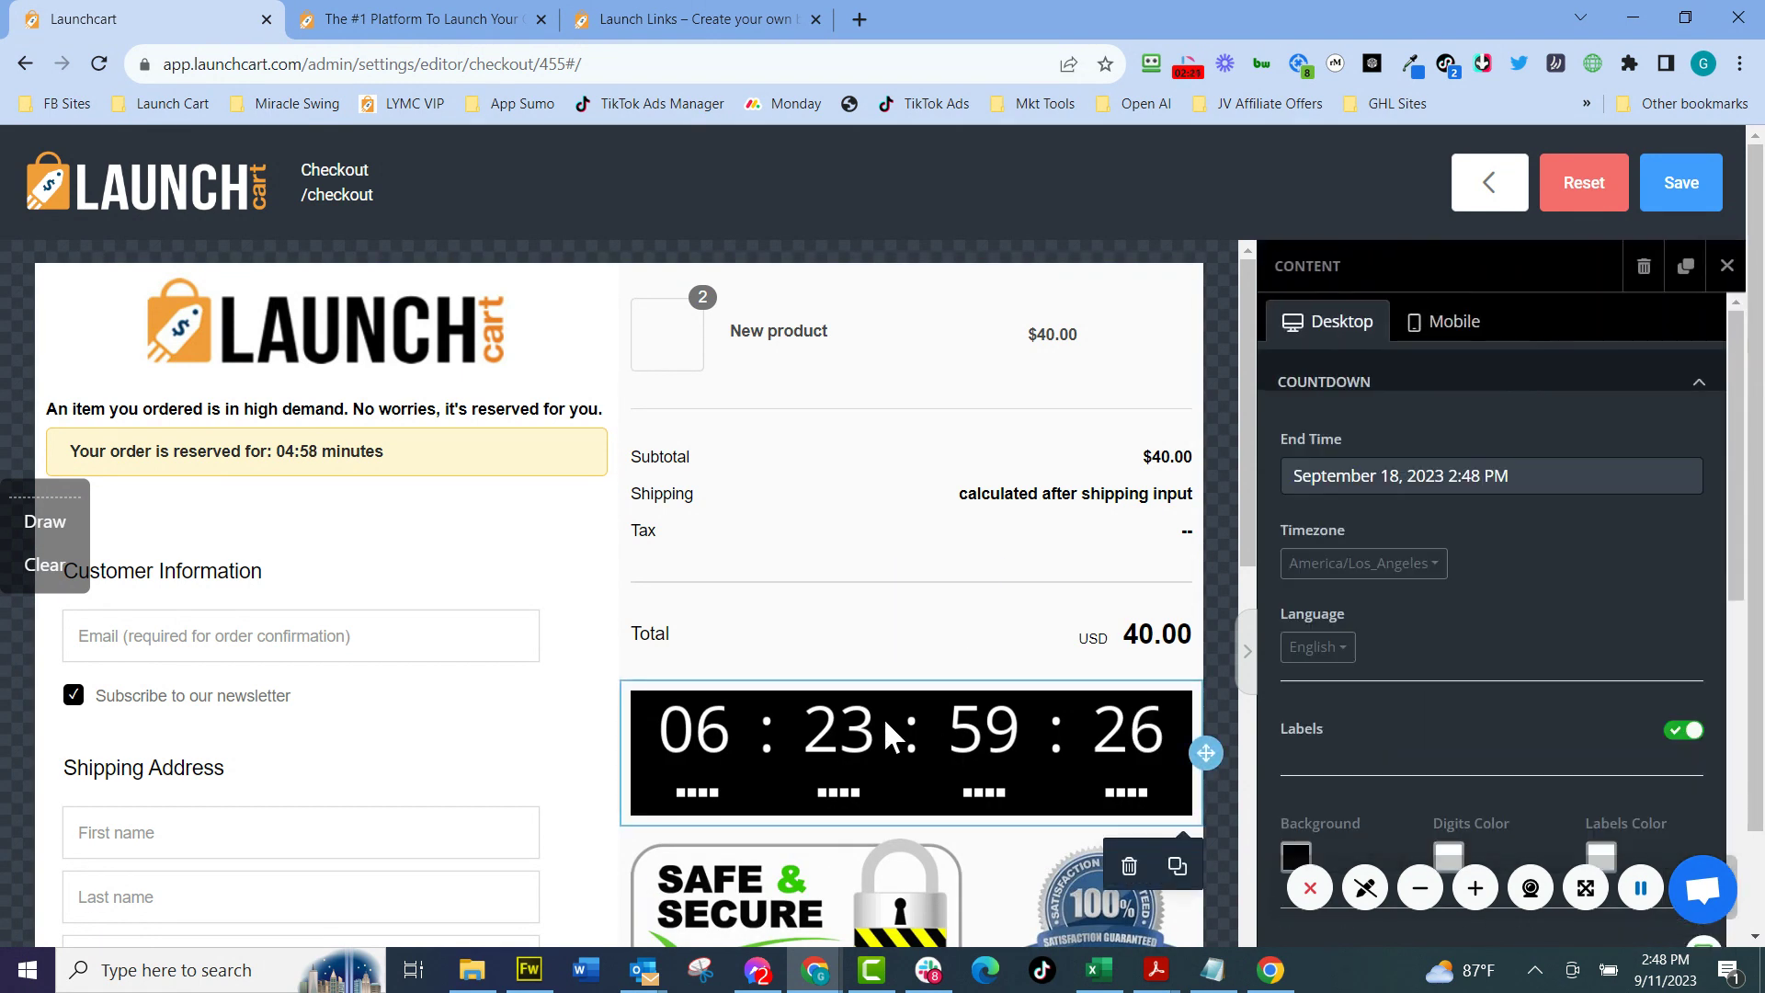
pyautogui.click(1129, 866)
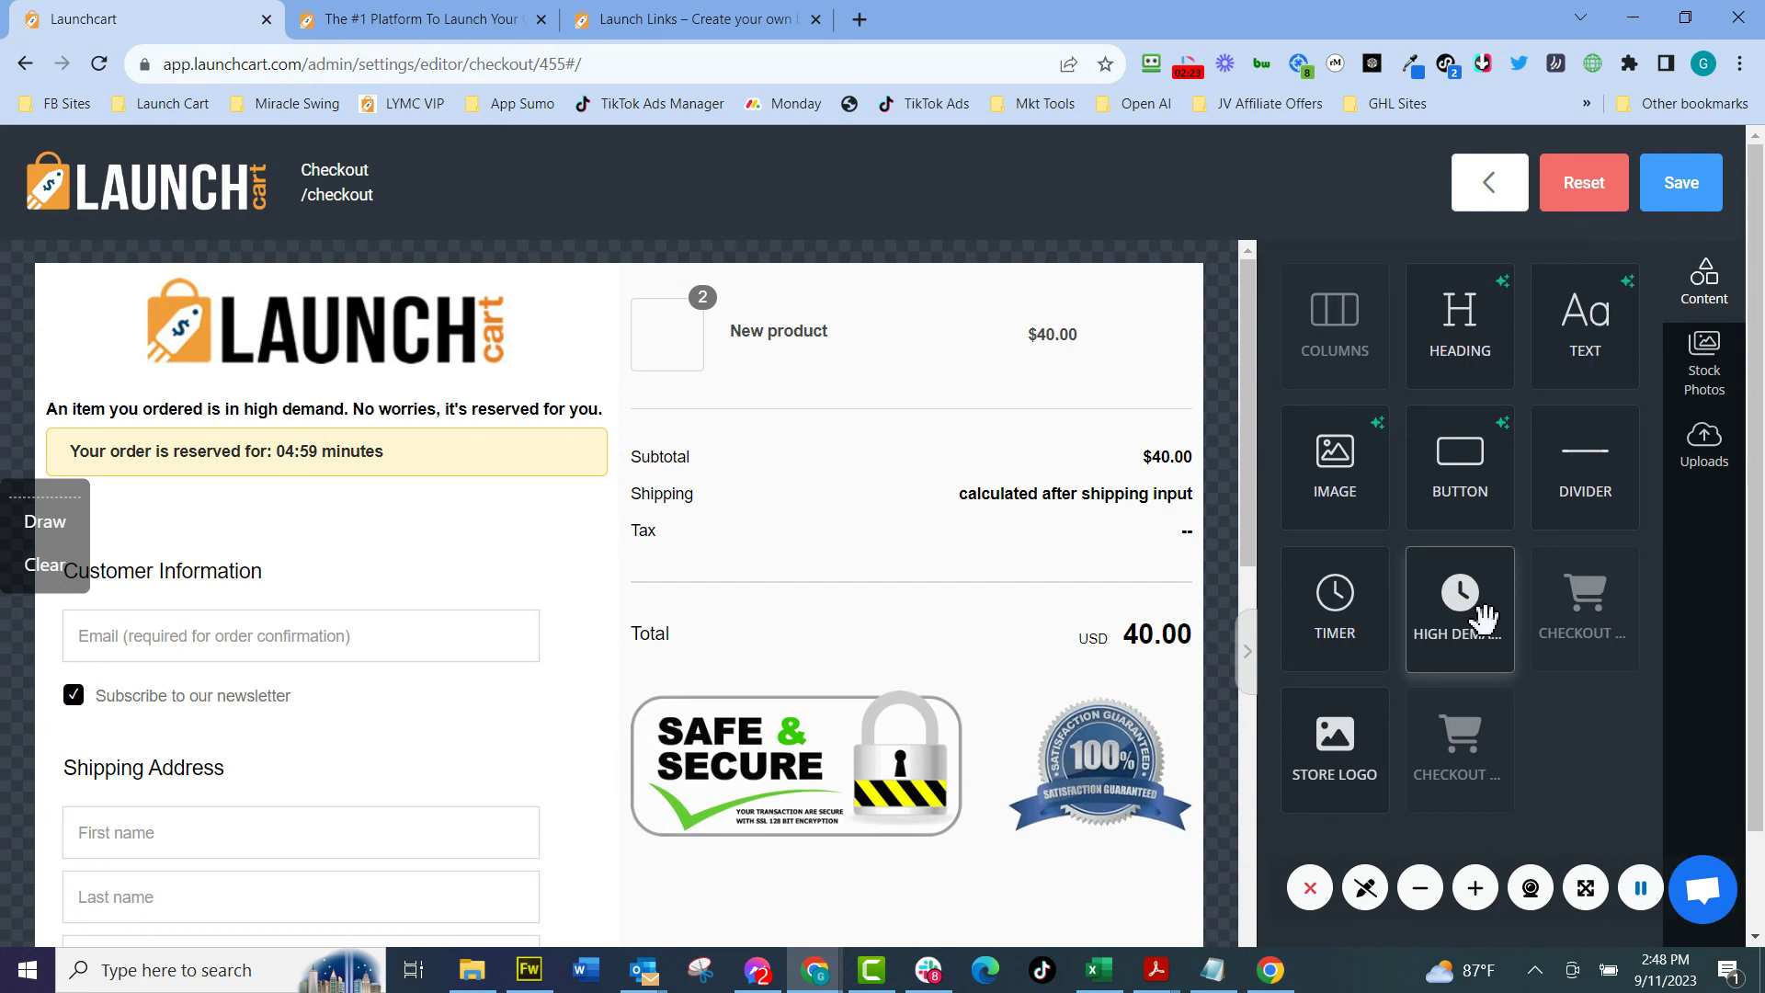
pyautogui.moveTo(1481, 619); pyautogui.dragTo(1083, 703)
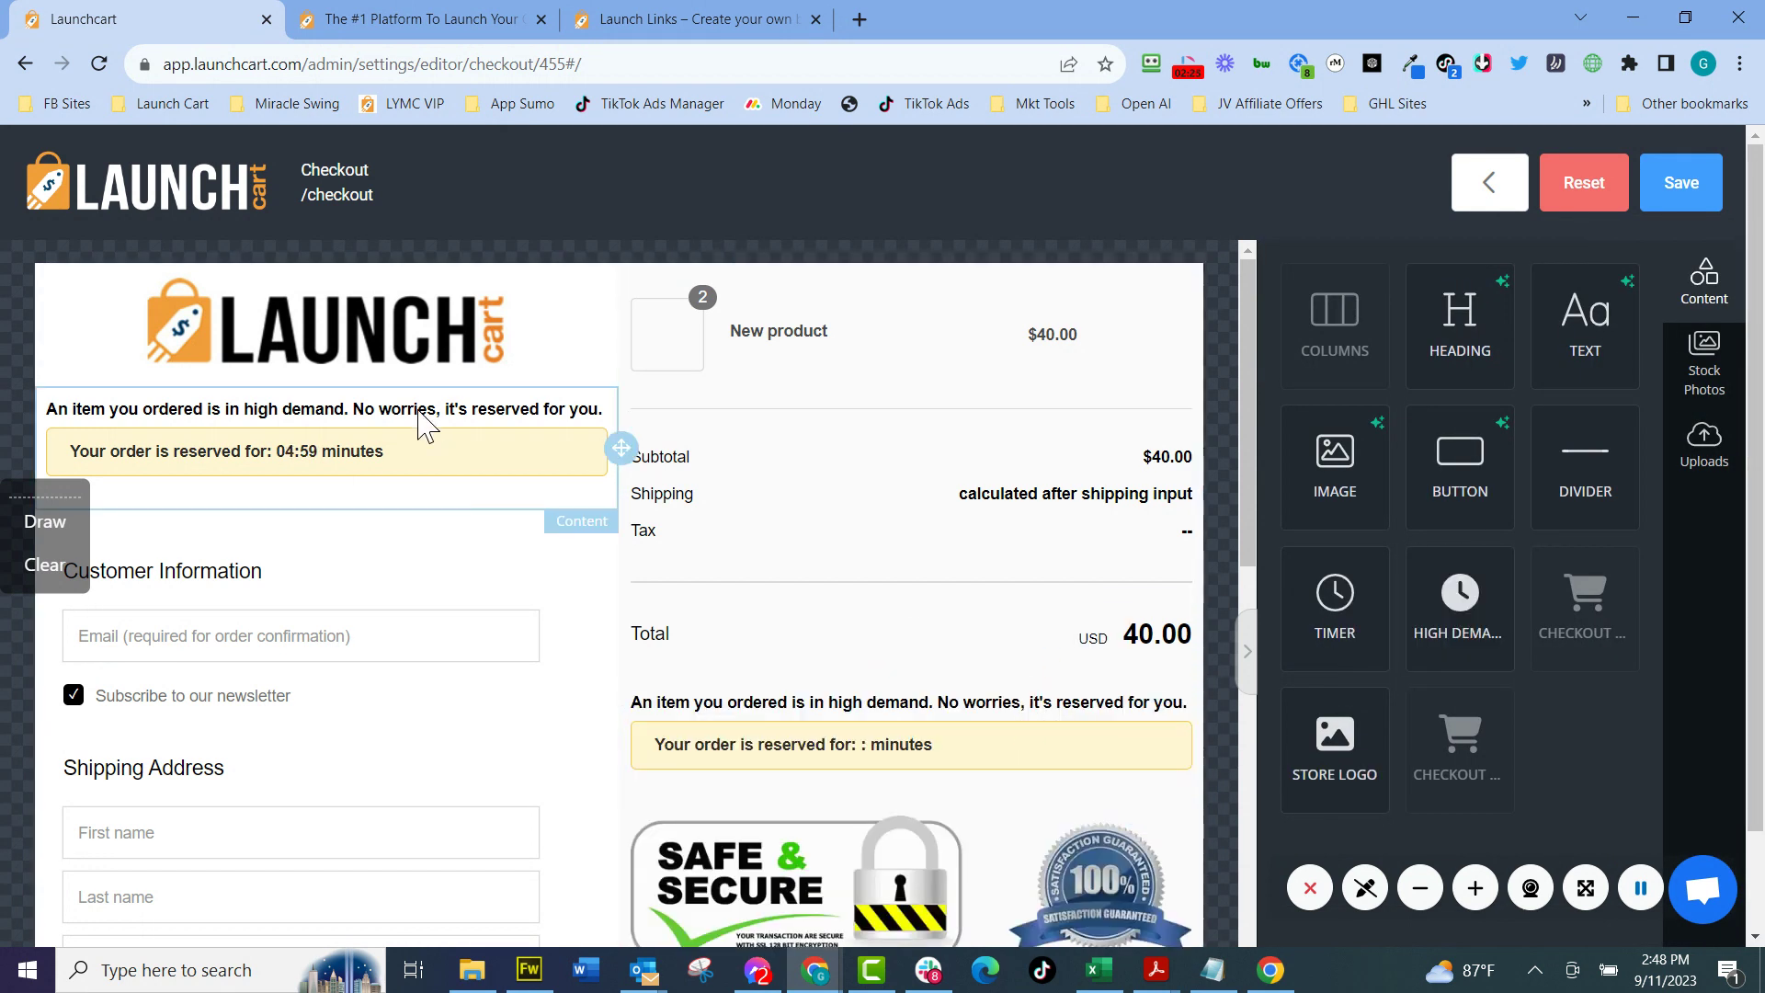
pyautogui.click(919, 740)
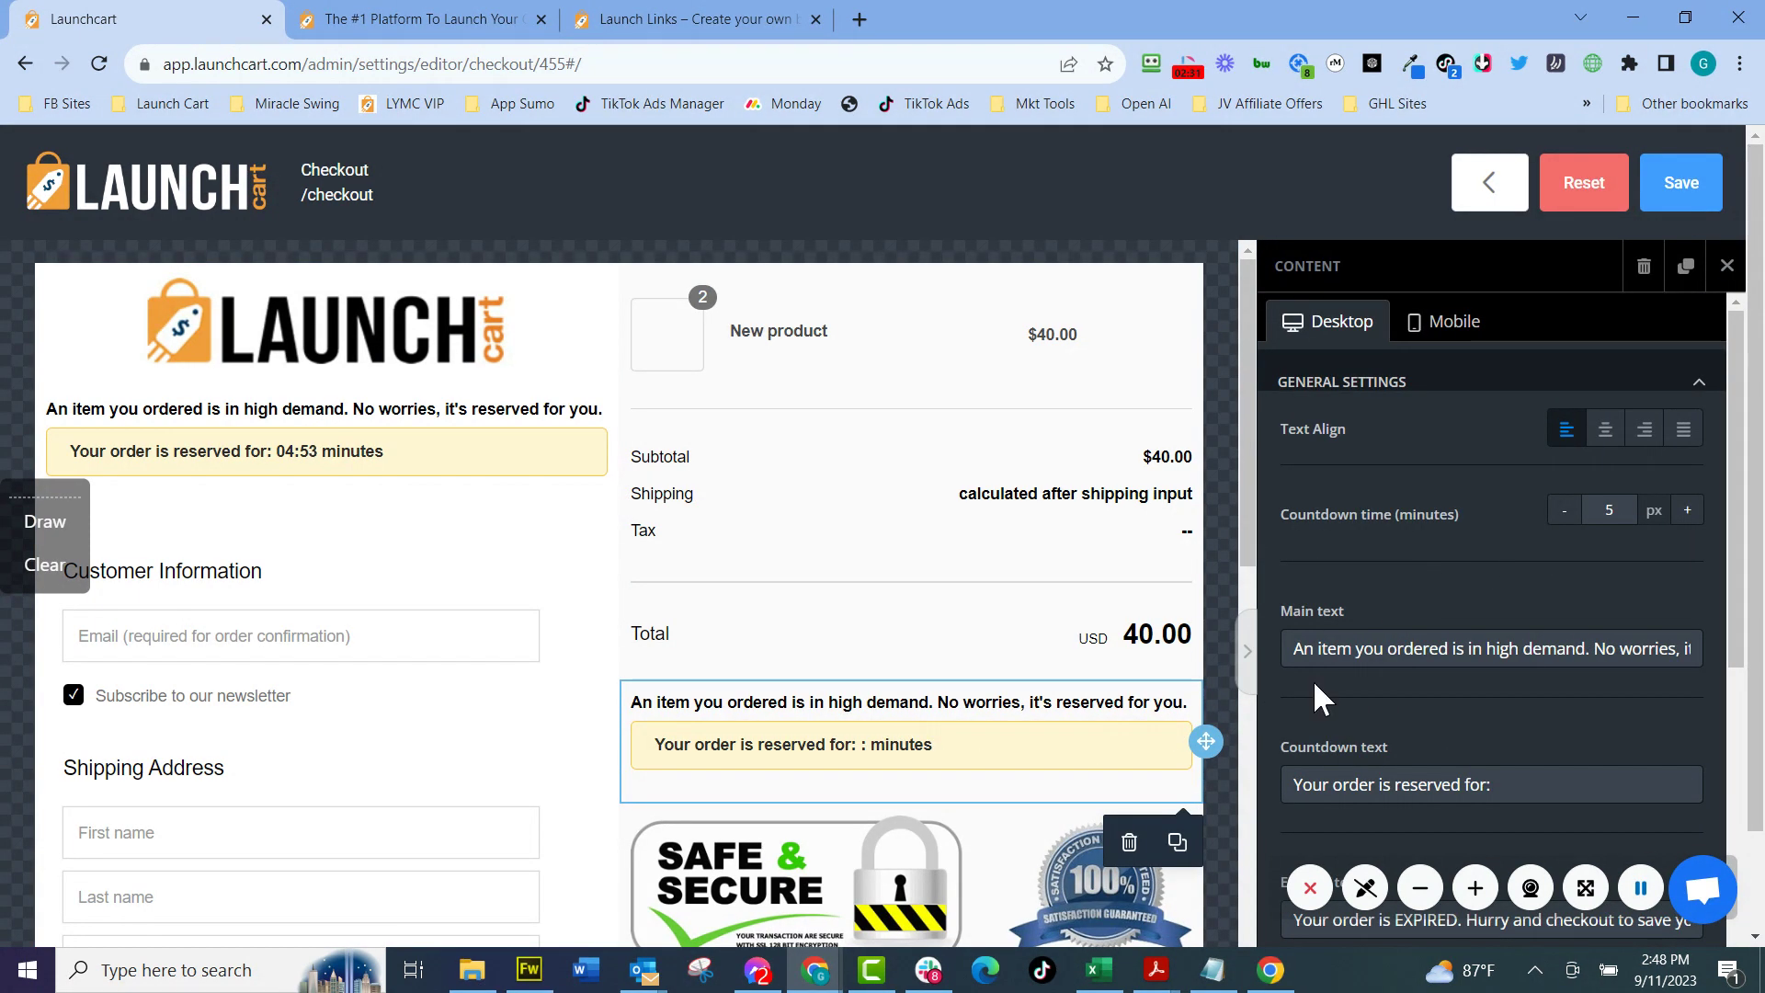
pyautogui.click(1129, 842)
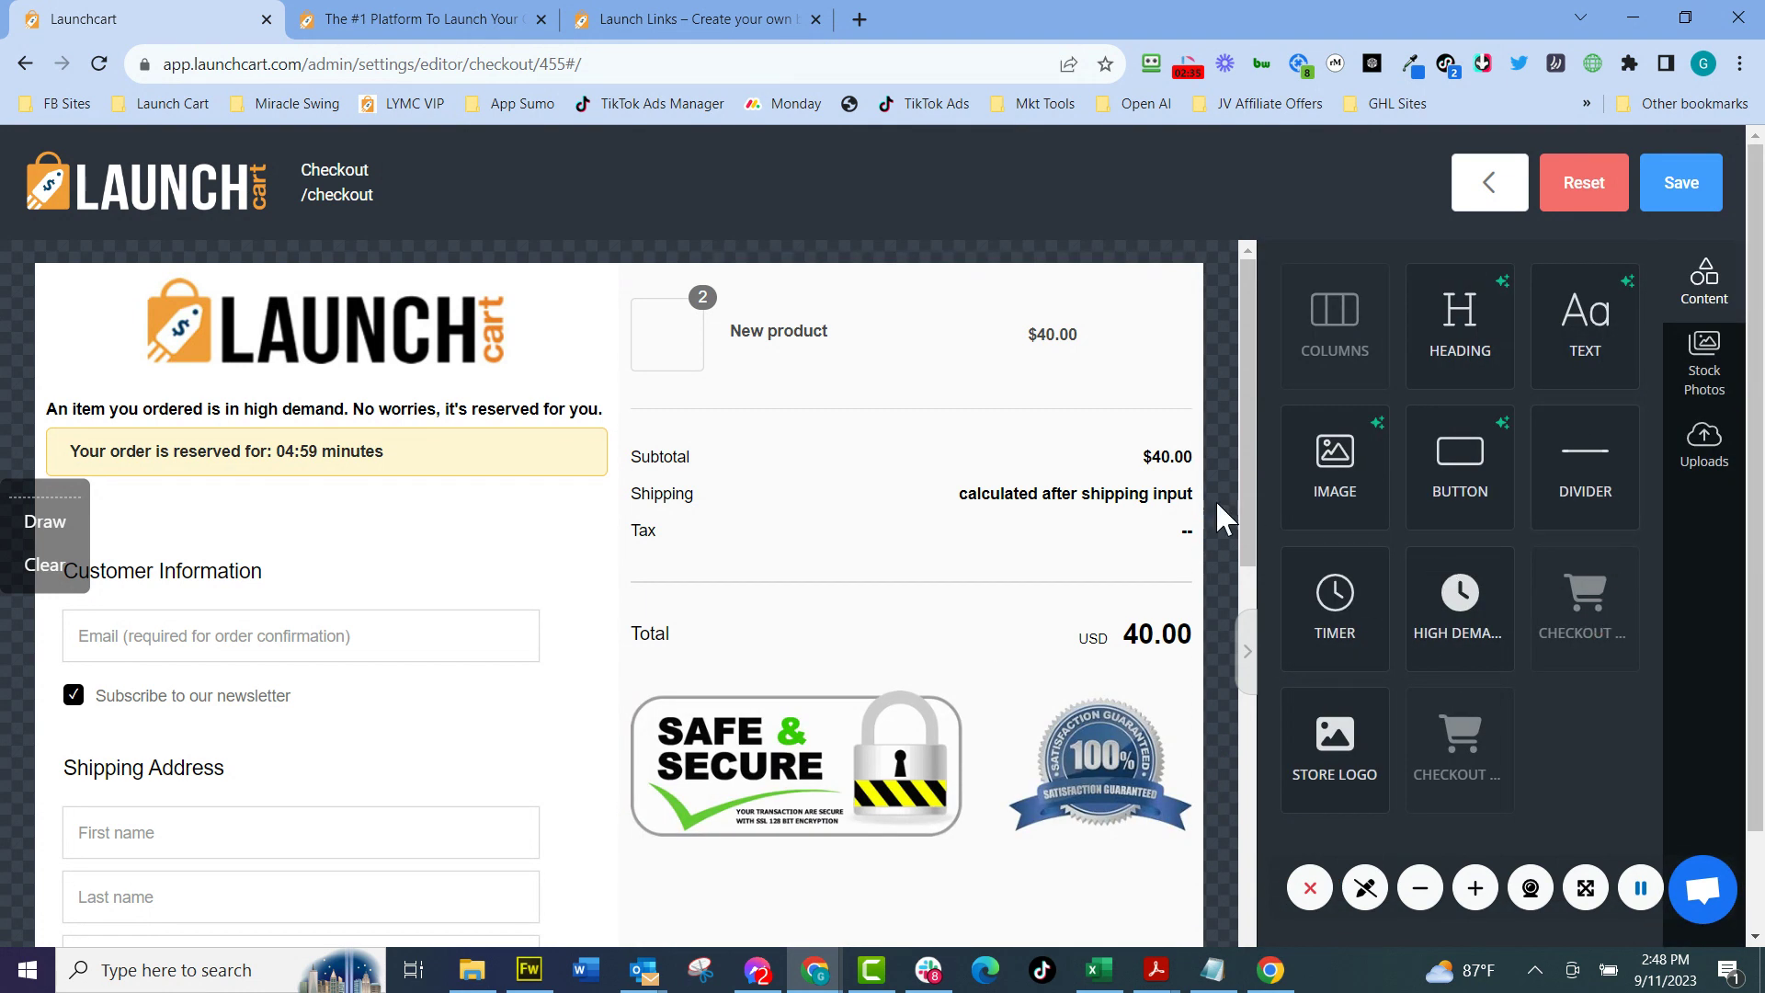
pyautogui.scroll(-15, 733, 552)
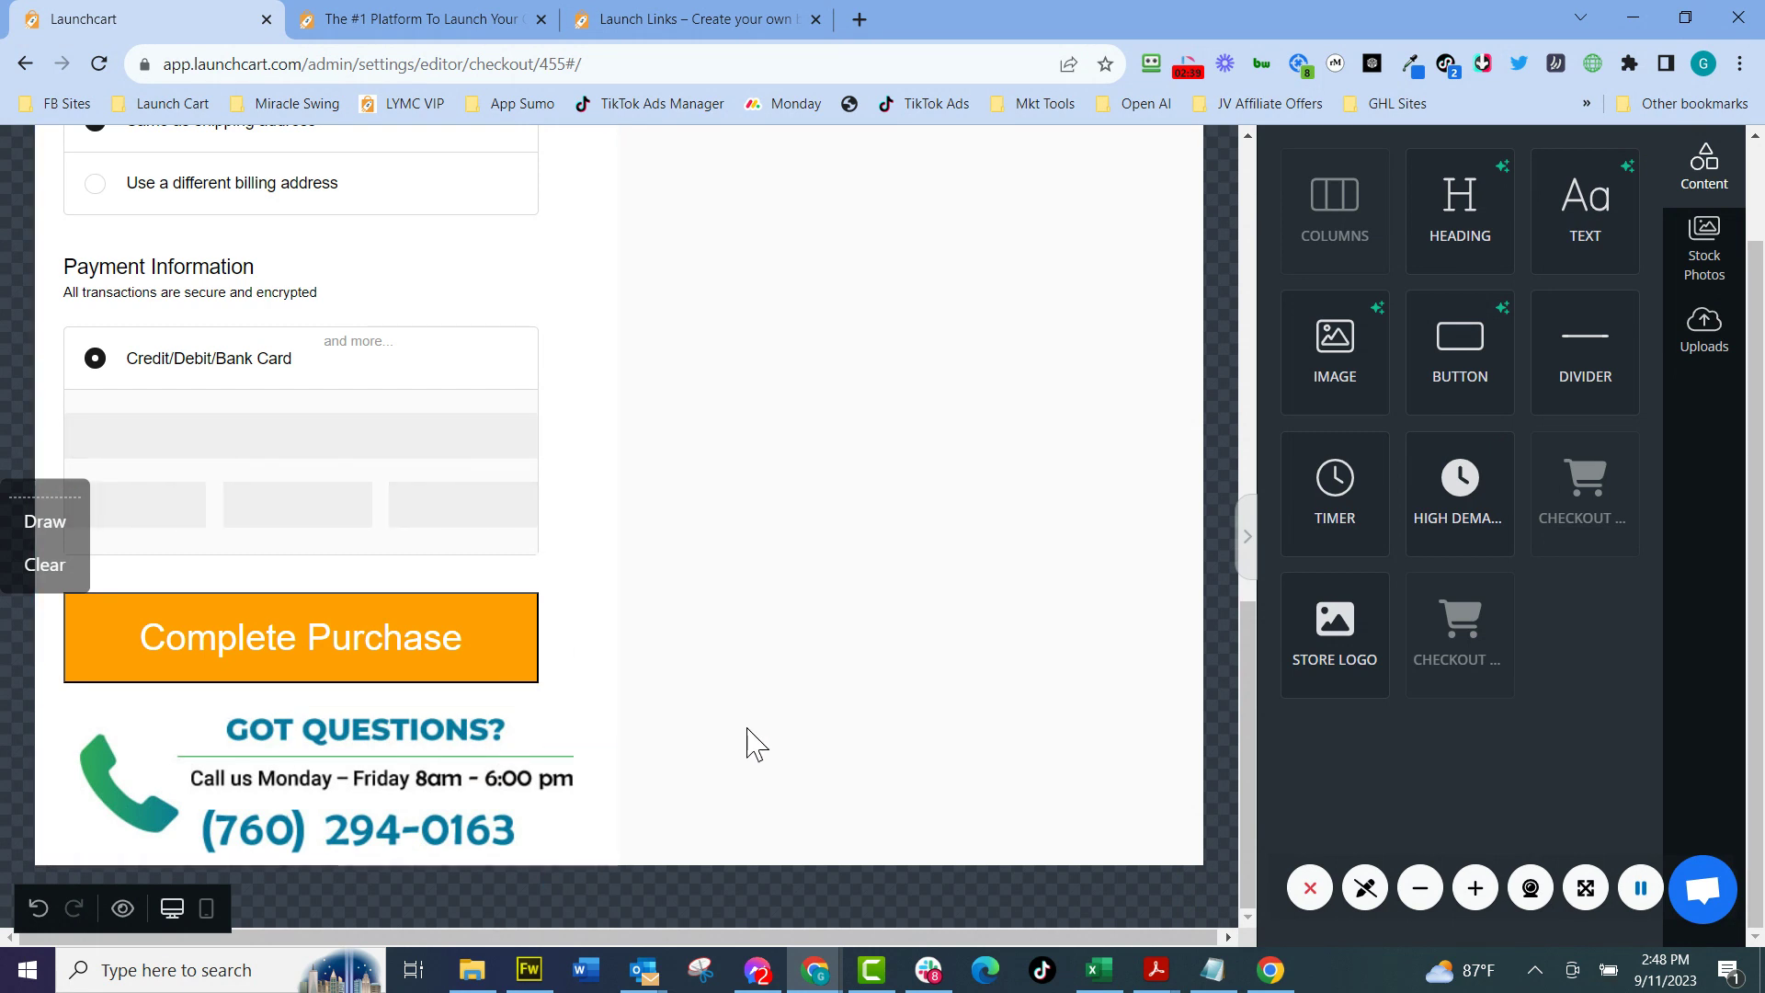
pyautogui.scroll(15, 874, 551)
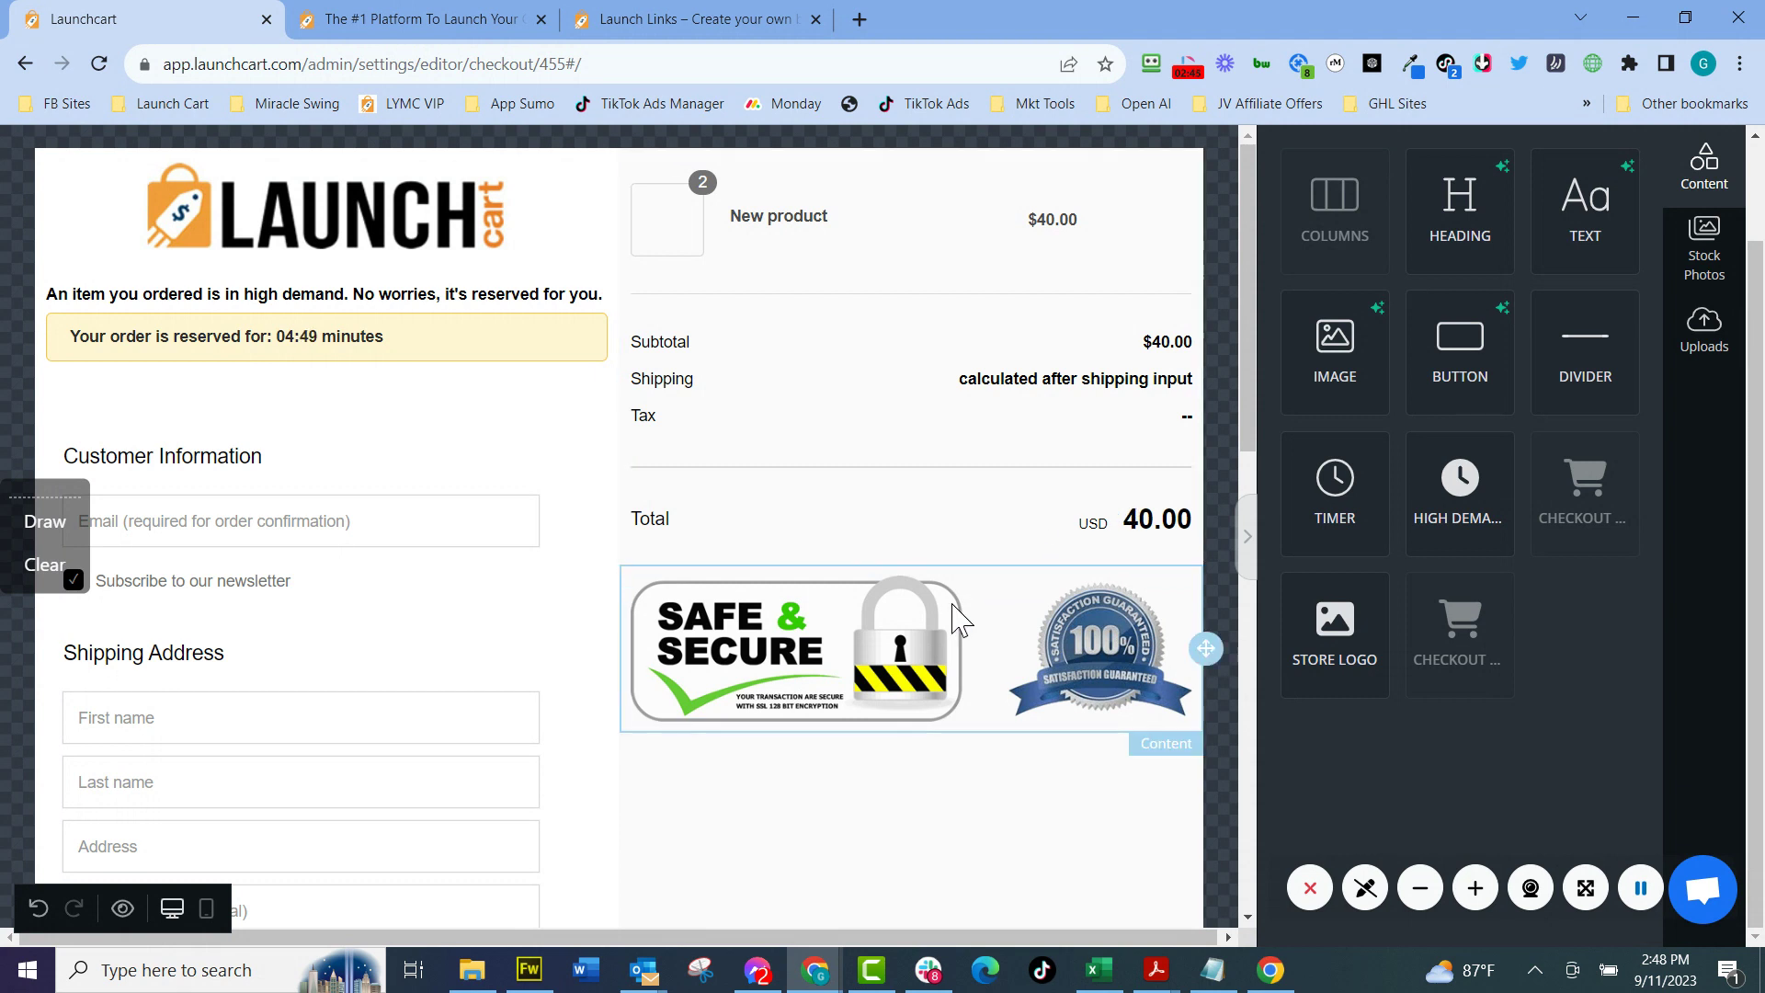
# Open rescuejoe.com in a new tab and go from its cart to checkout.
pyautogui.click(872, 39)
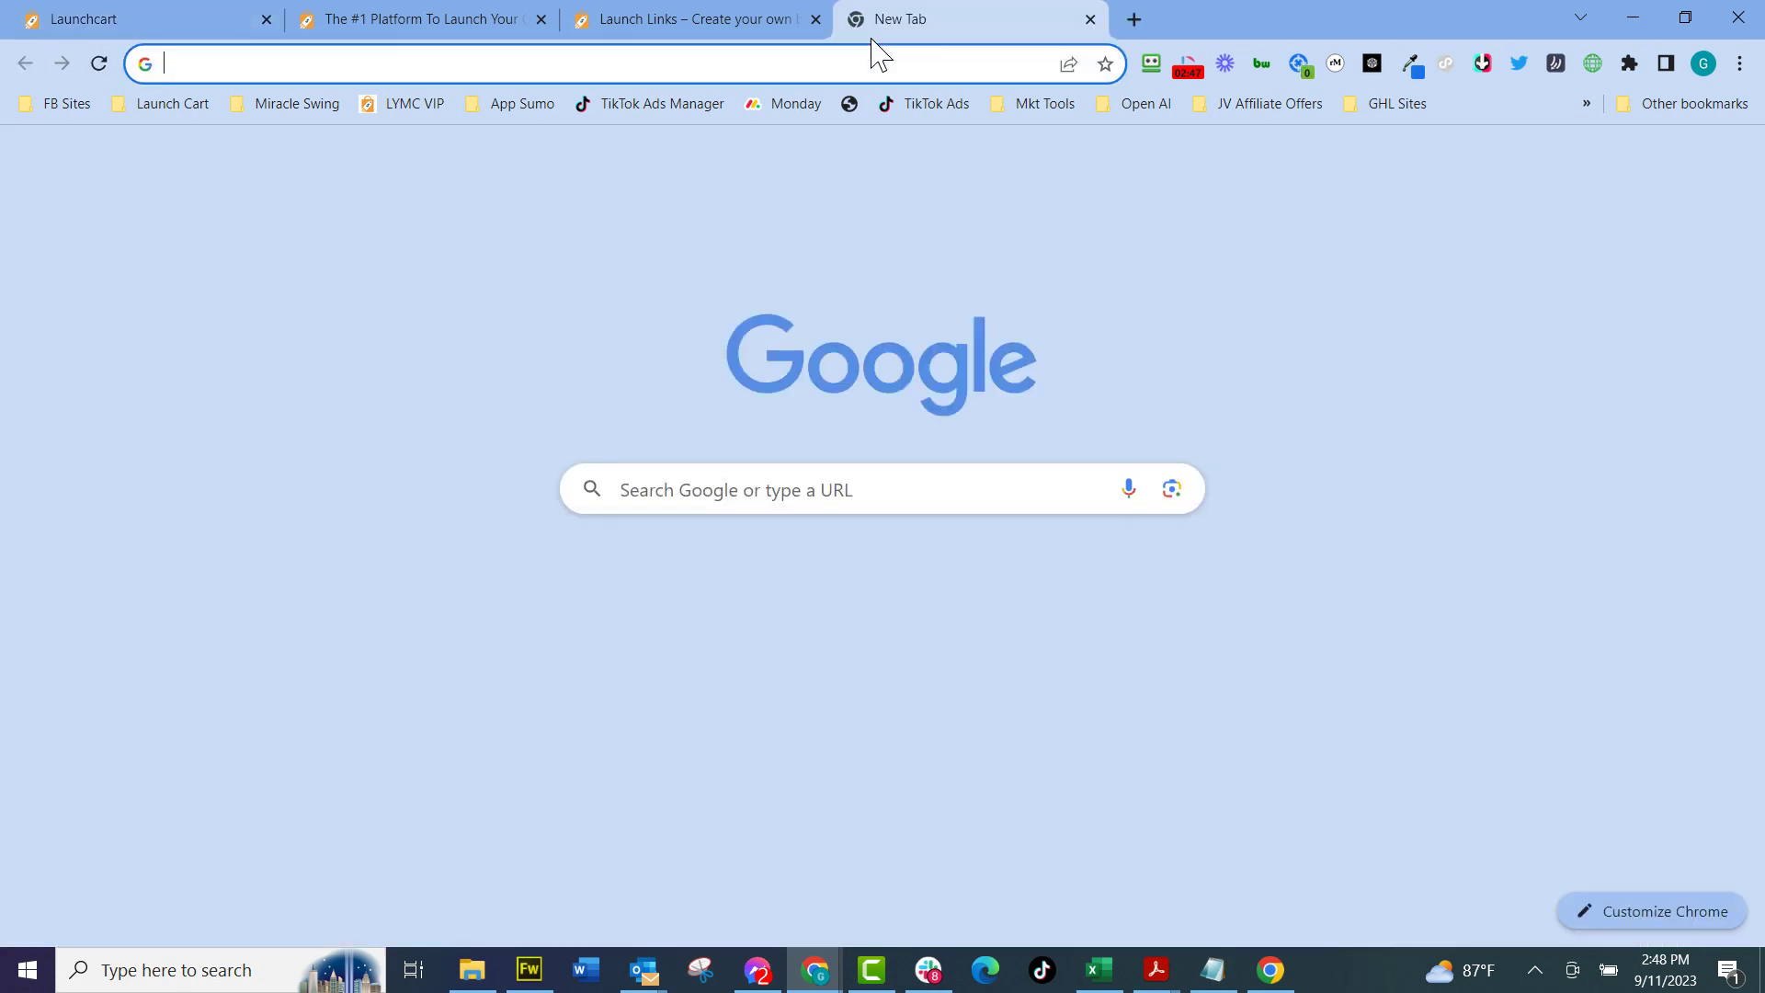
pyautogui.write('e')
pyautogui.press('BackSpace')
pyautogui.write('re')
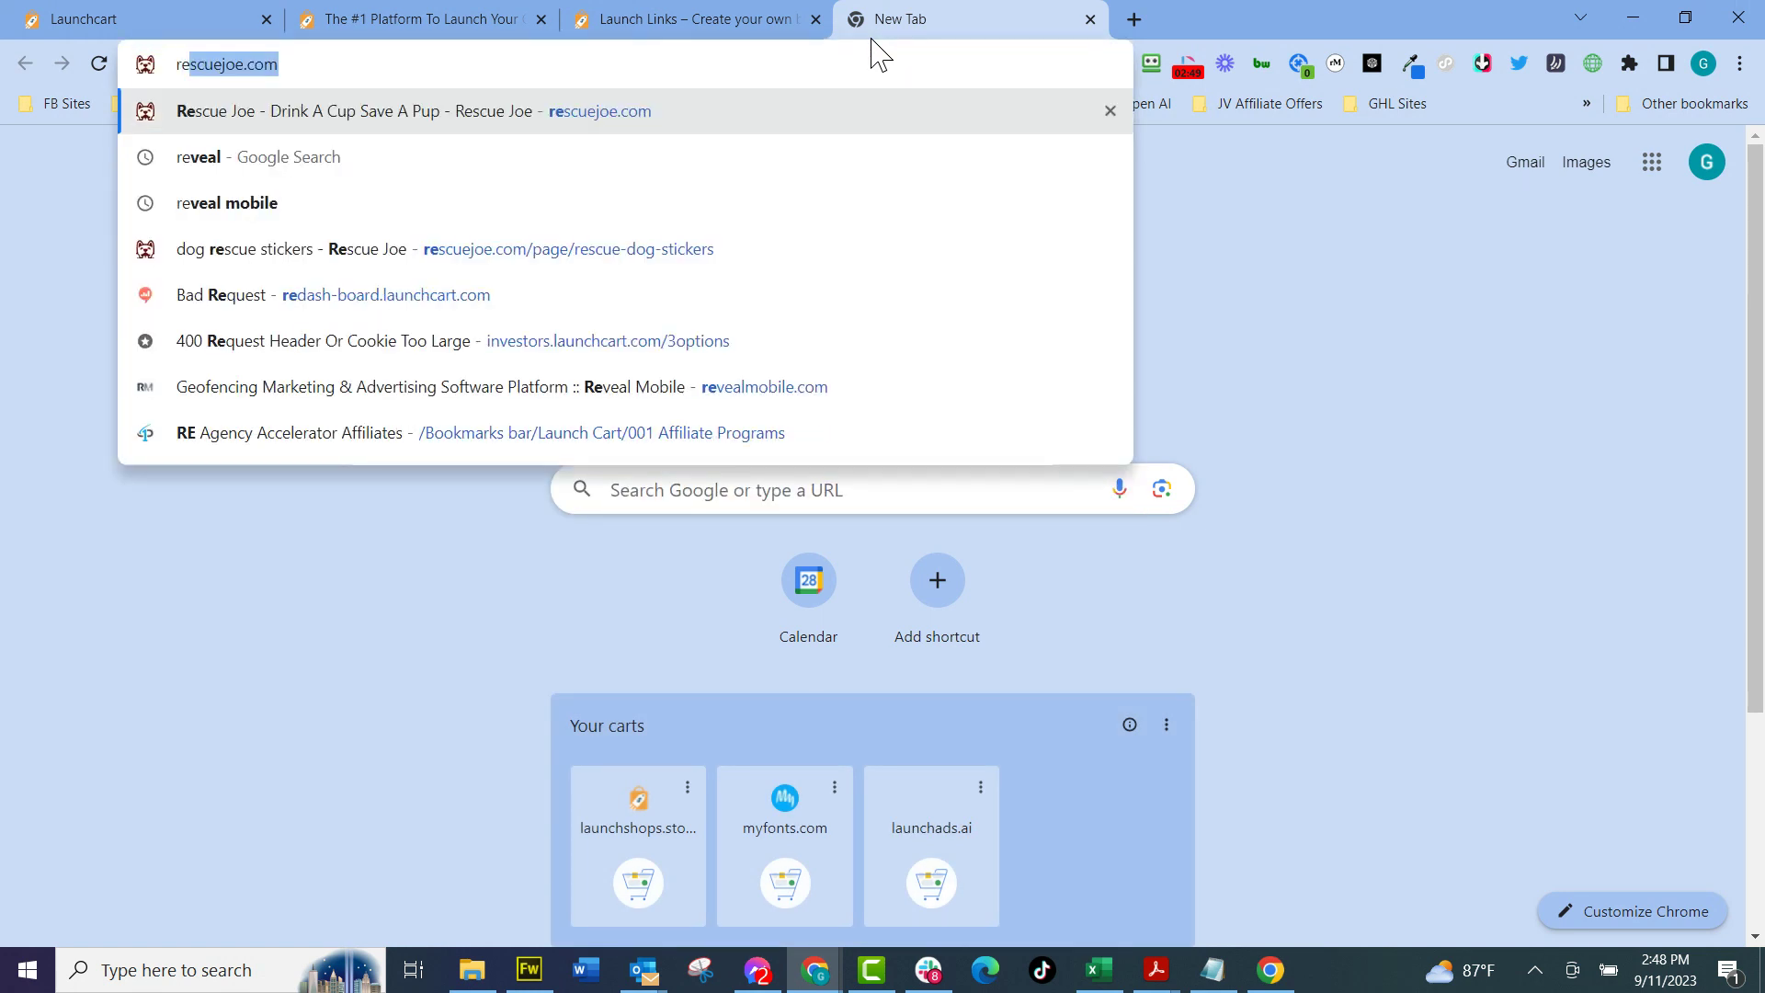
pyautogui.press('Return')
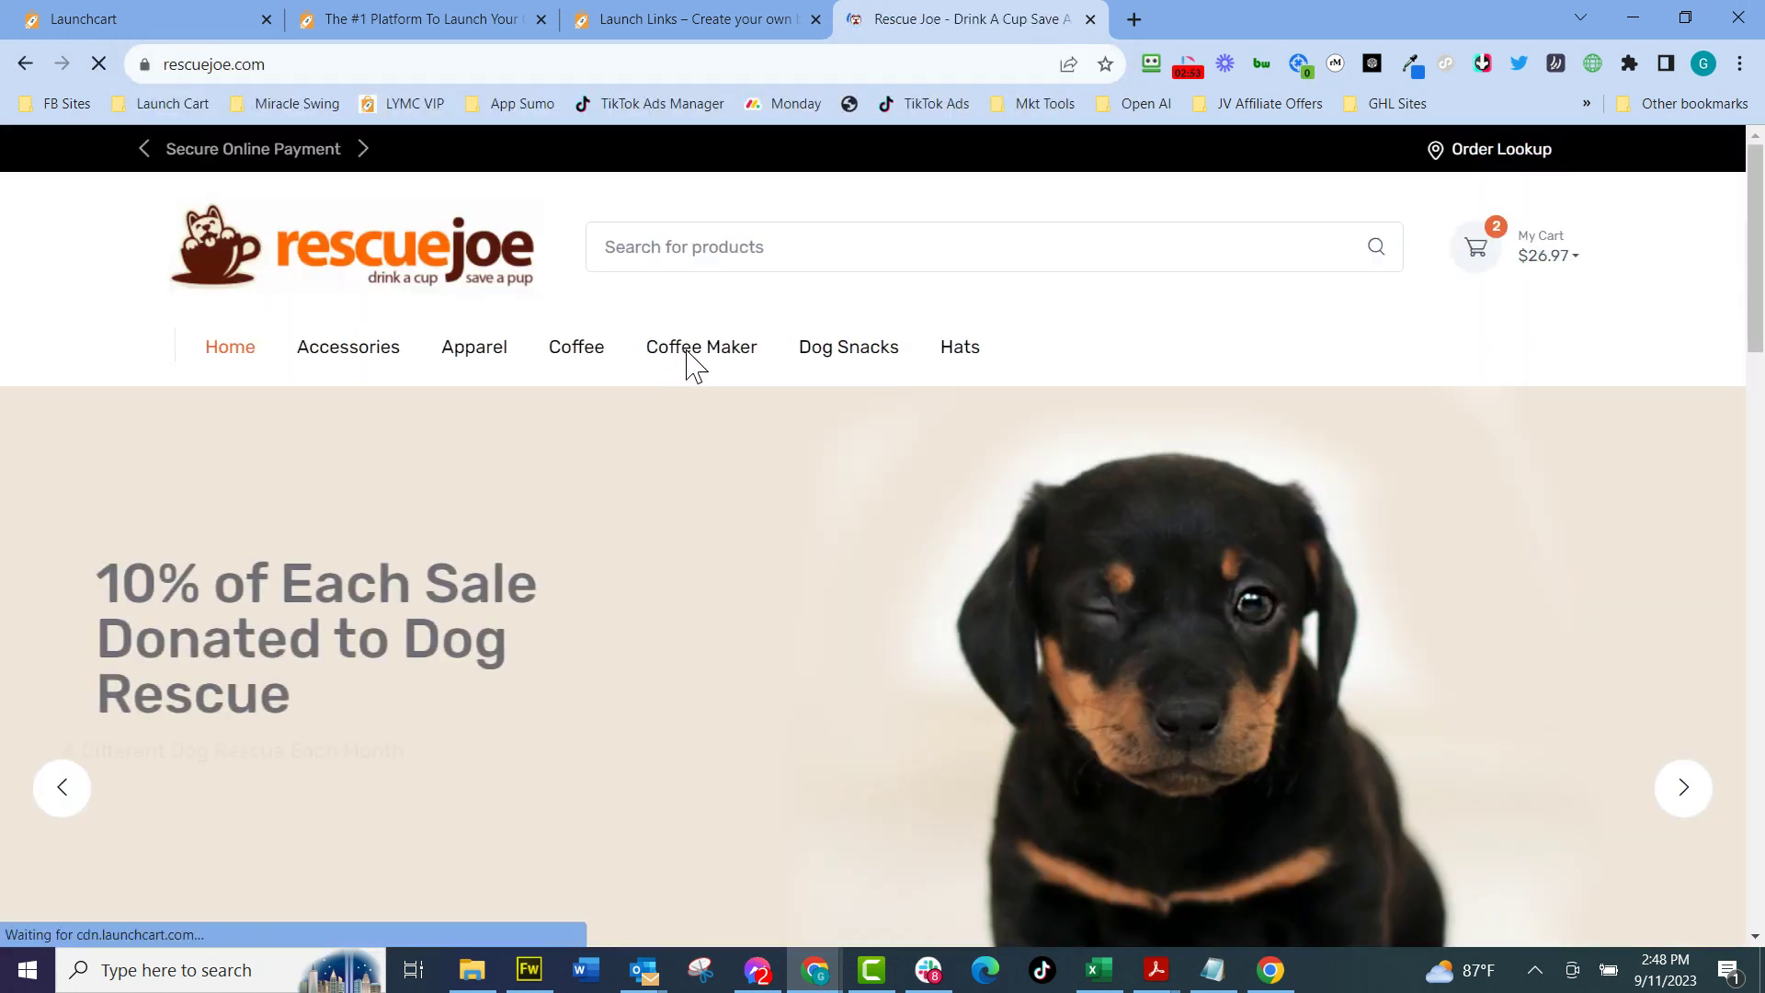
pyautogui.click(1505, 262)
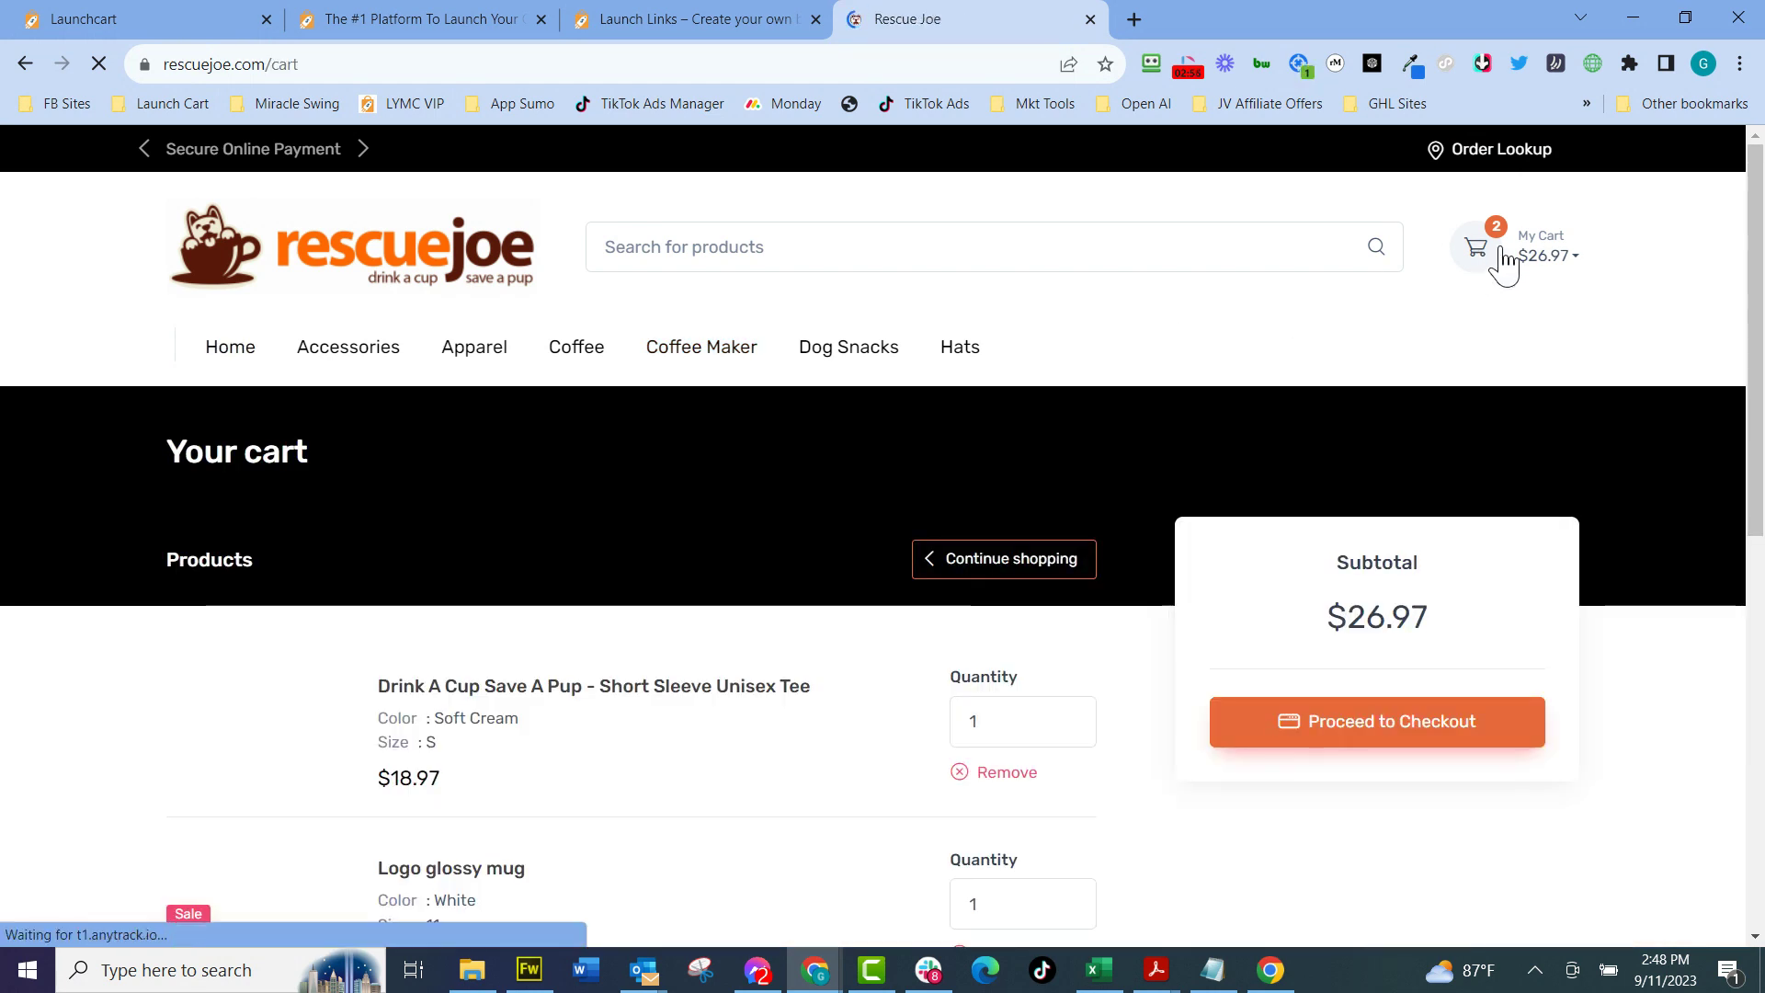
pyautogui.click(1171, 727)
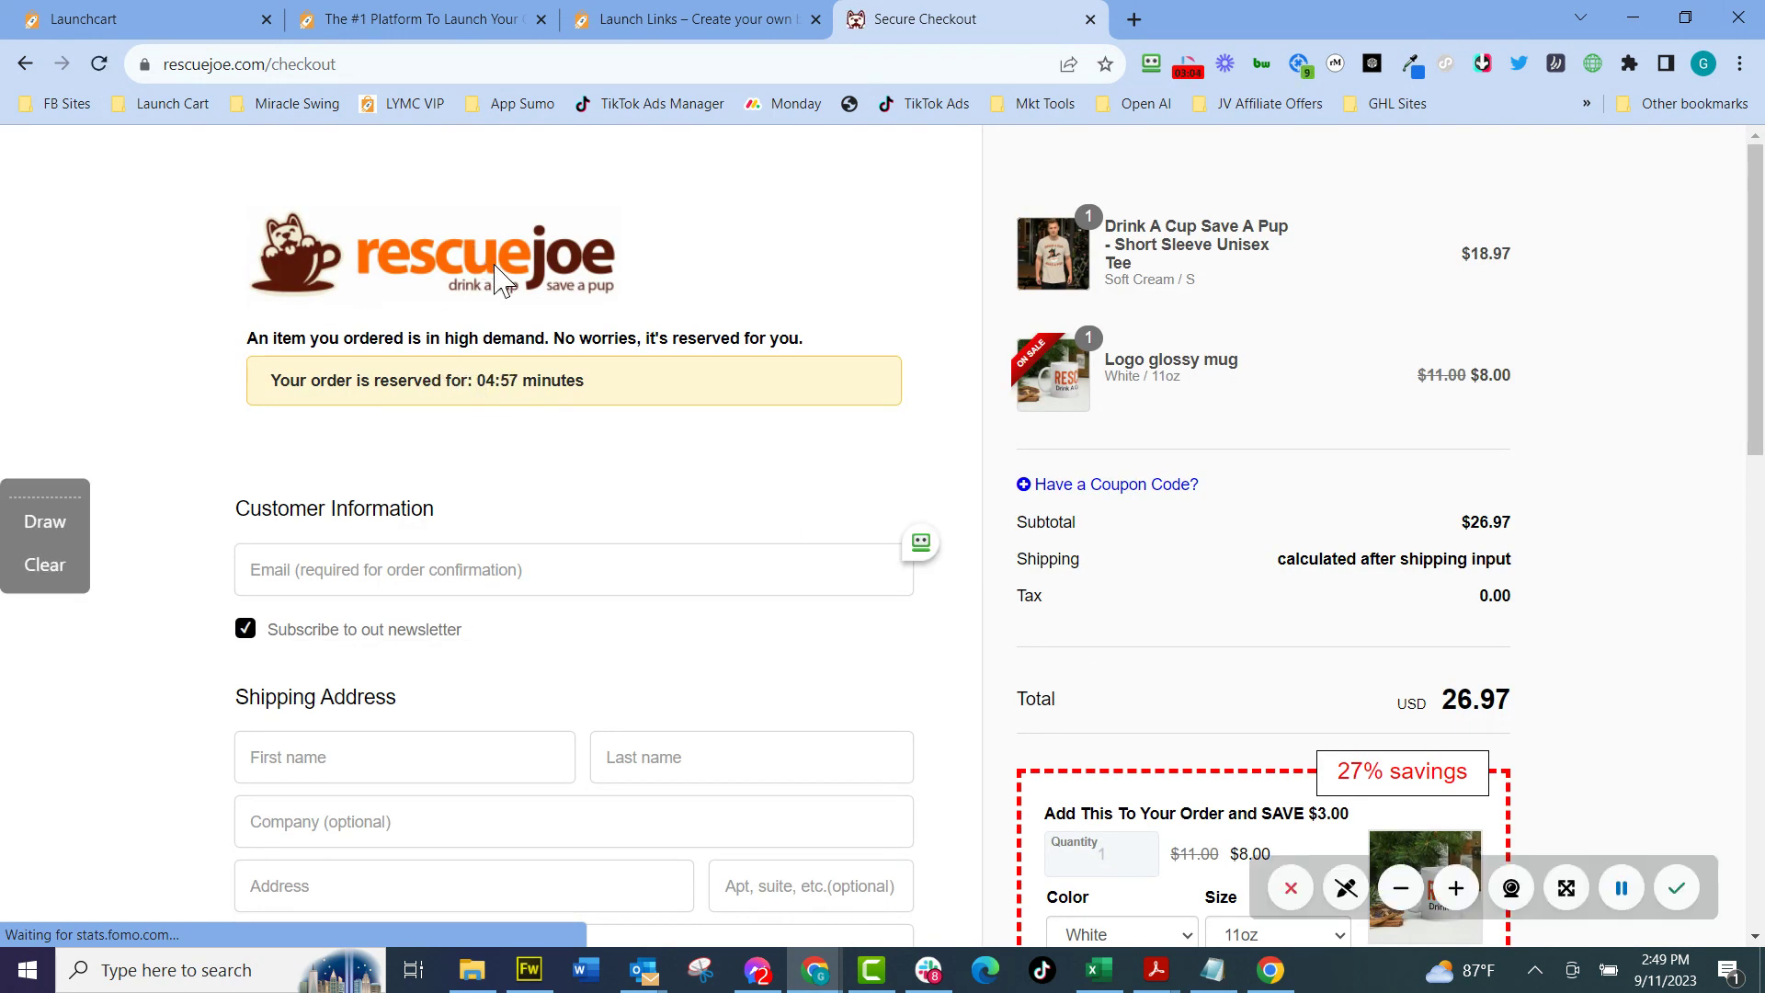
# Look through the live Rescue Joe checkout, then return to the Launch Cart editor.
pyautogui.scroll(-8, 678, 423)
pyautogui.scroll(4, 1376, 506)
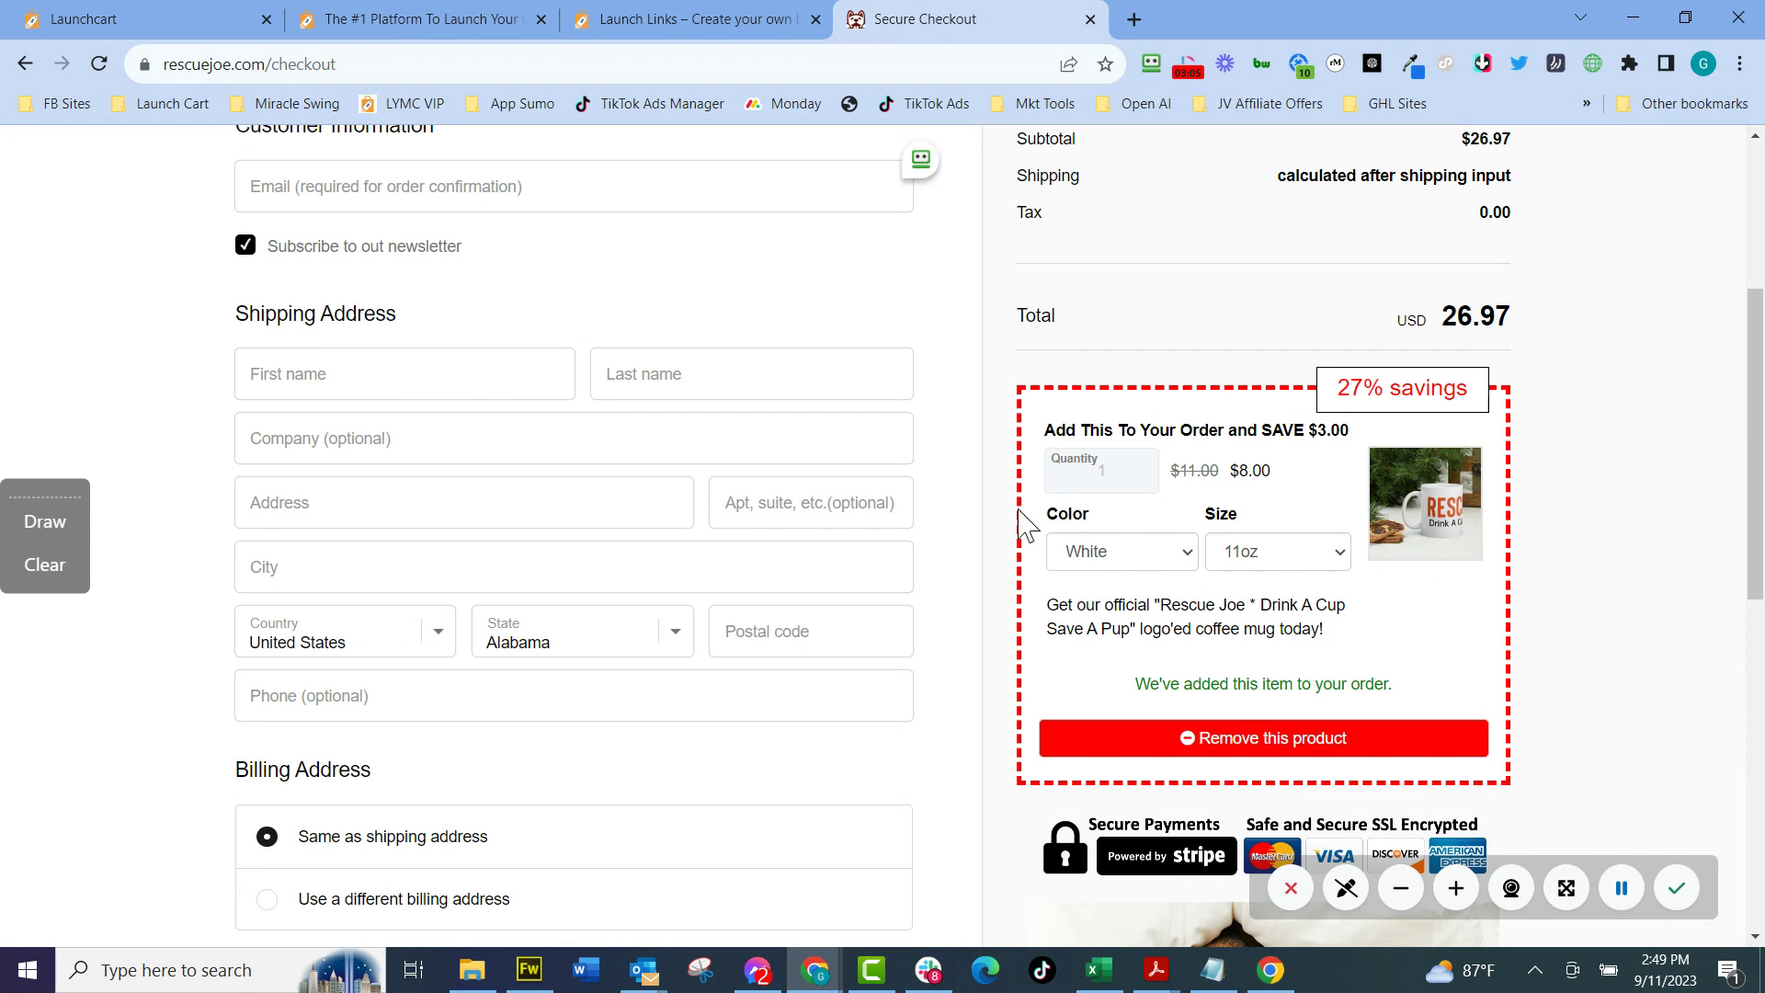
pyautogui.scroll(-4, 1113, 551)
pyautogui.moveTo(1483, 488); pyautogui.dragTo(1367, 493)
pyautogui.scroll(-4, 1379, 505)
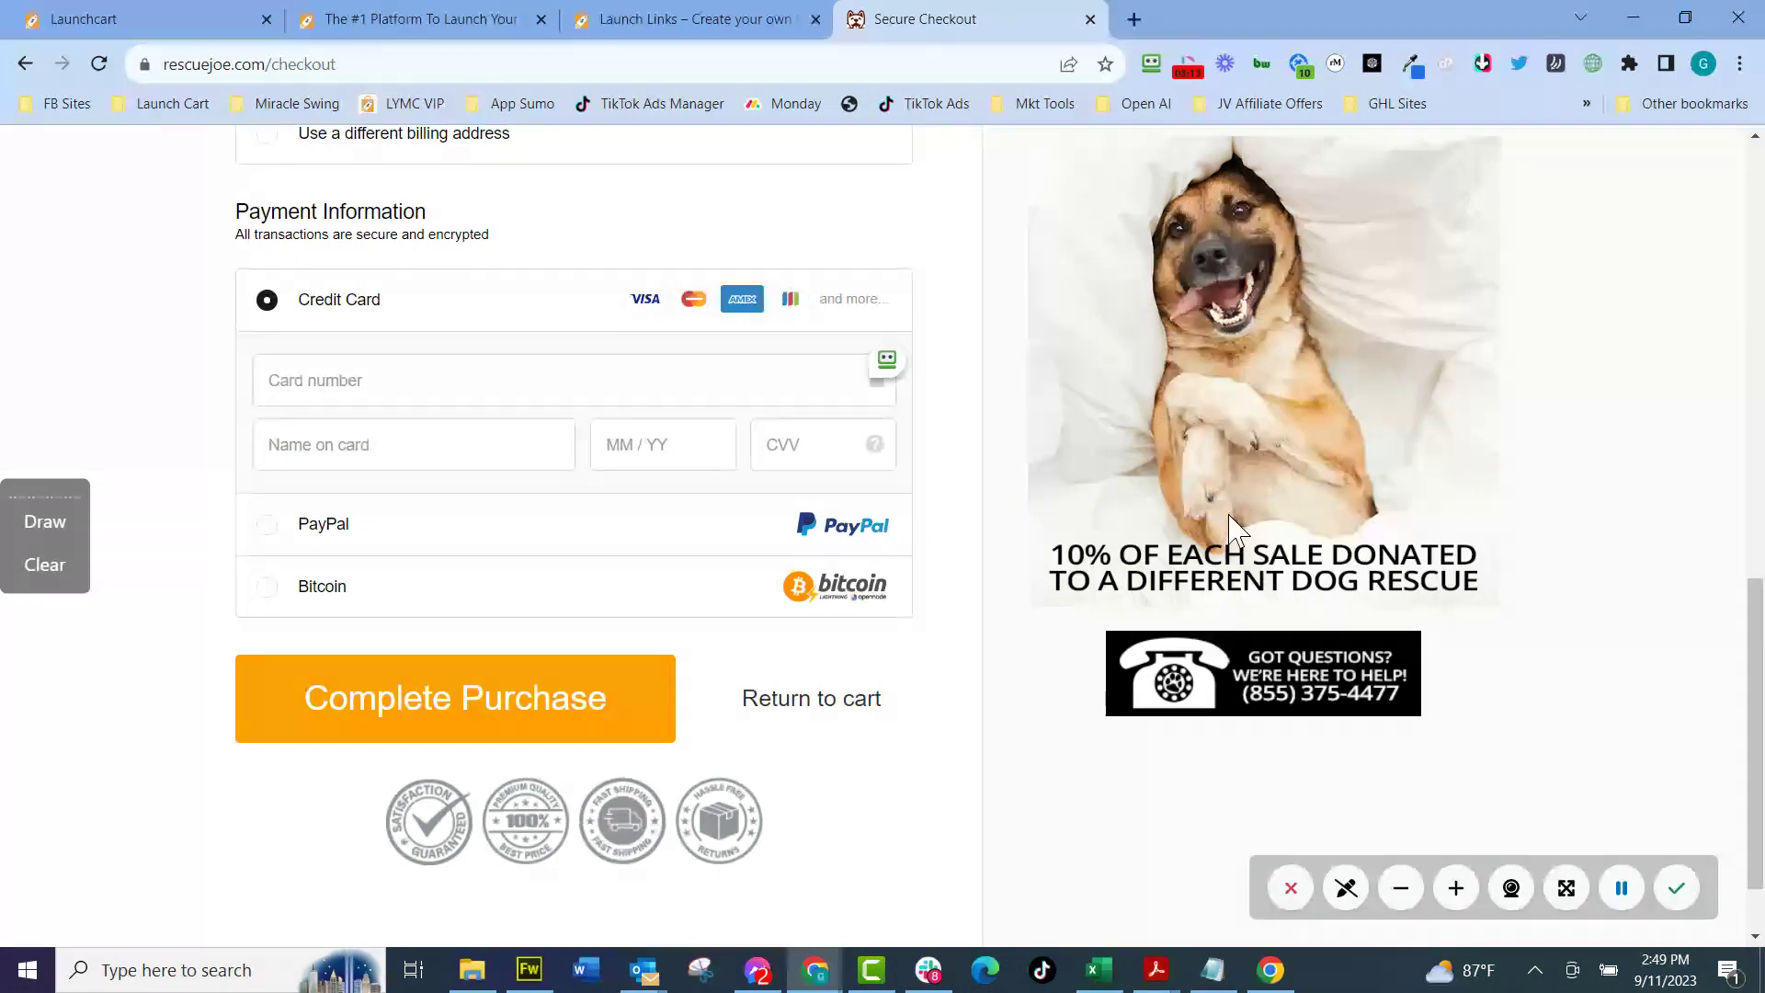
pyautogui.moveTo(1230, 512); pyautogui.dragTo(1335, 552)
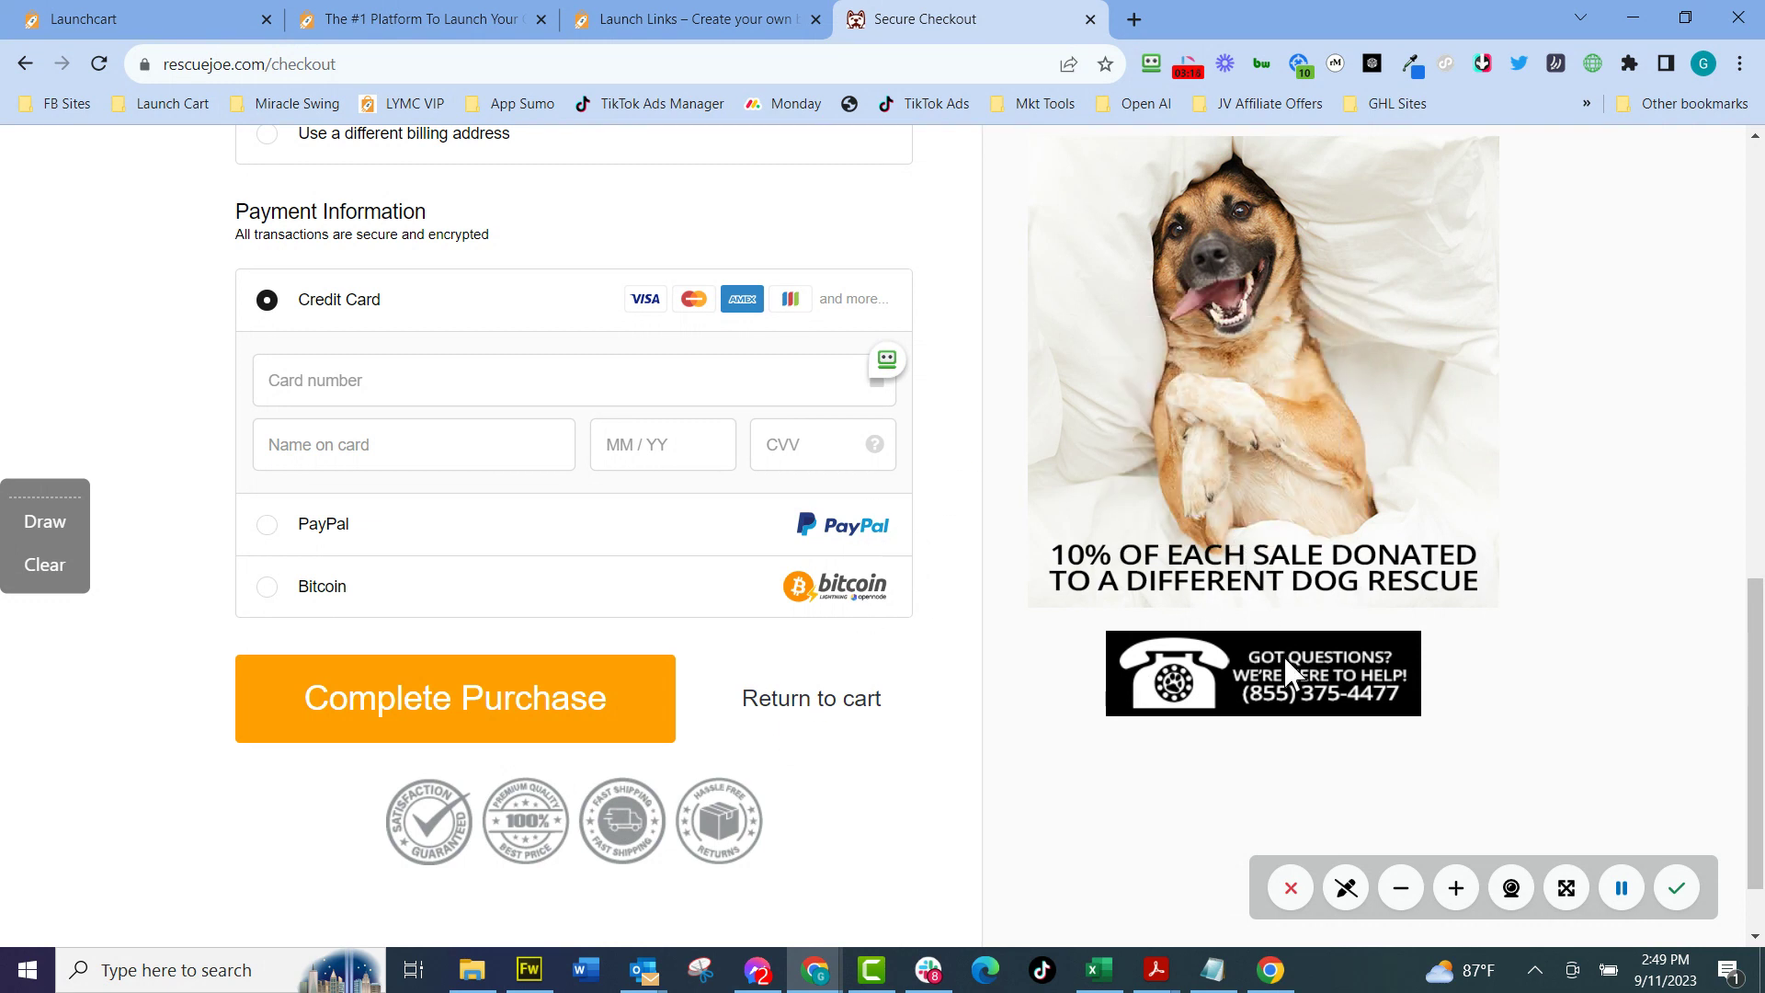
pyautogui.moveTo(1284, 655); pyautogui.dragTo(1383, 636)
pyautogui.scroll(6, 1149, 534)
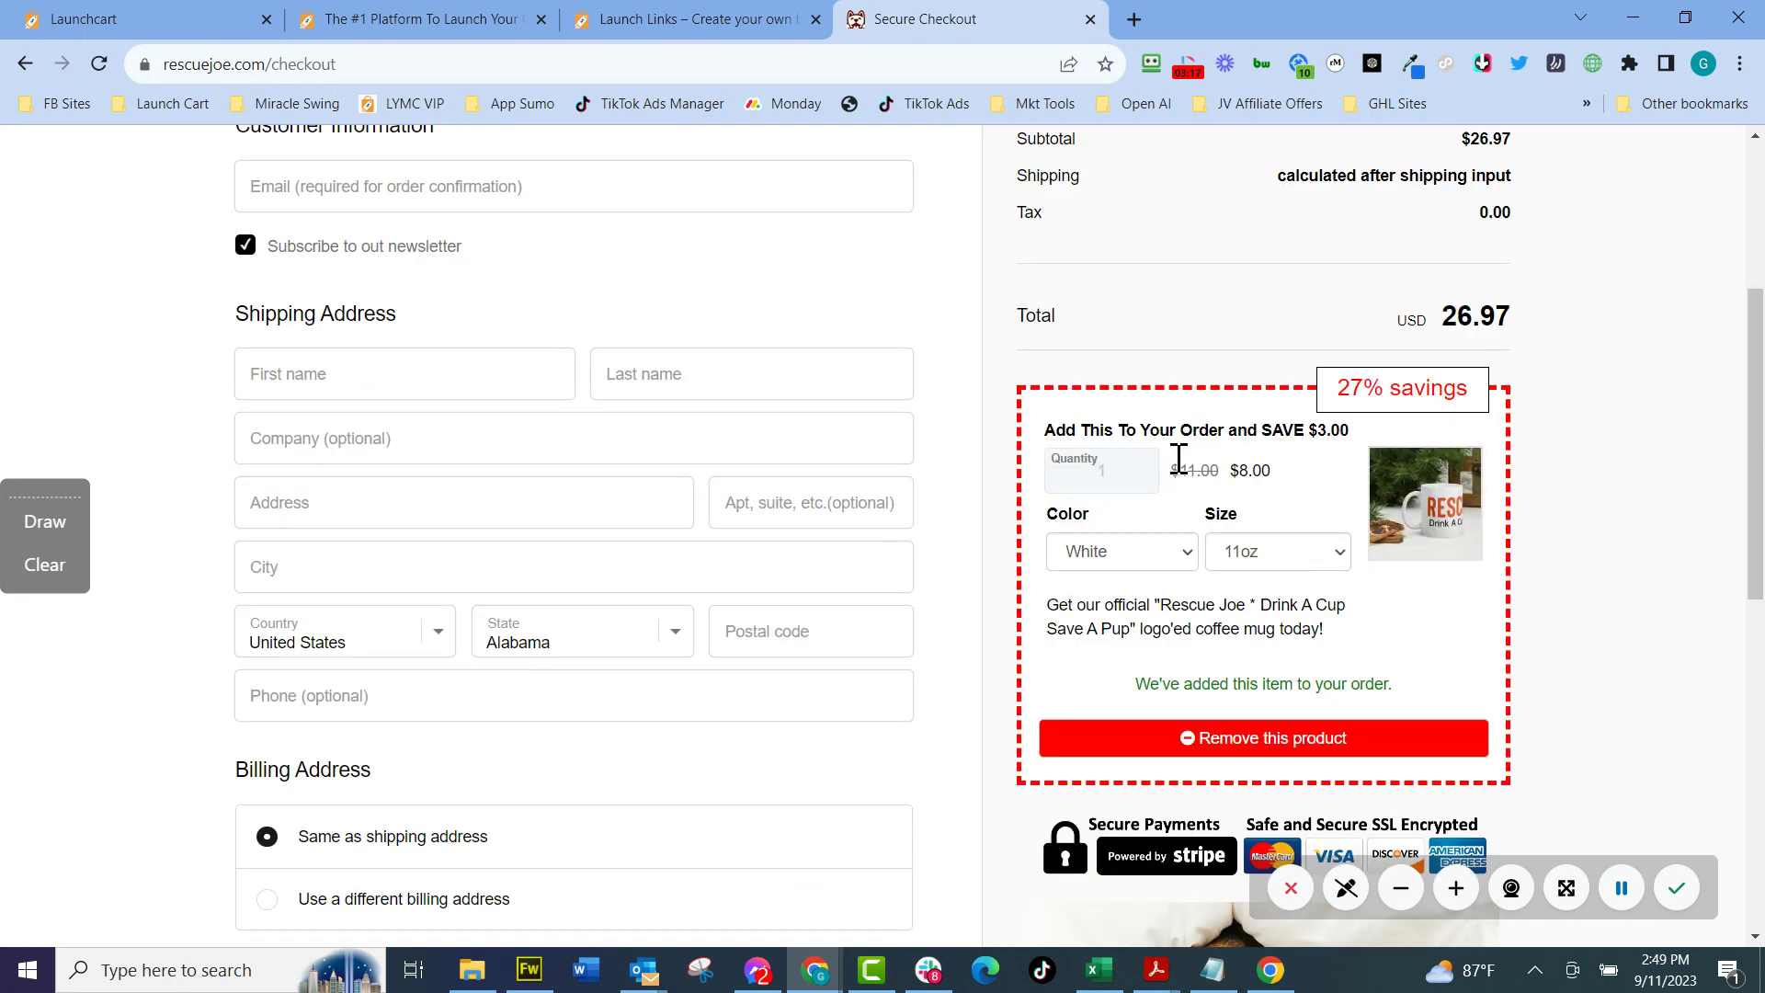
pyautogui.scroll(5, 1158, 533)
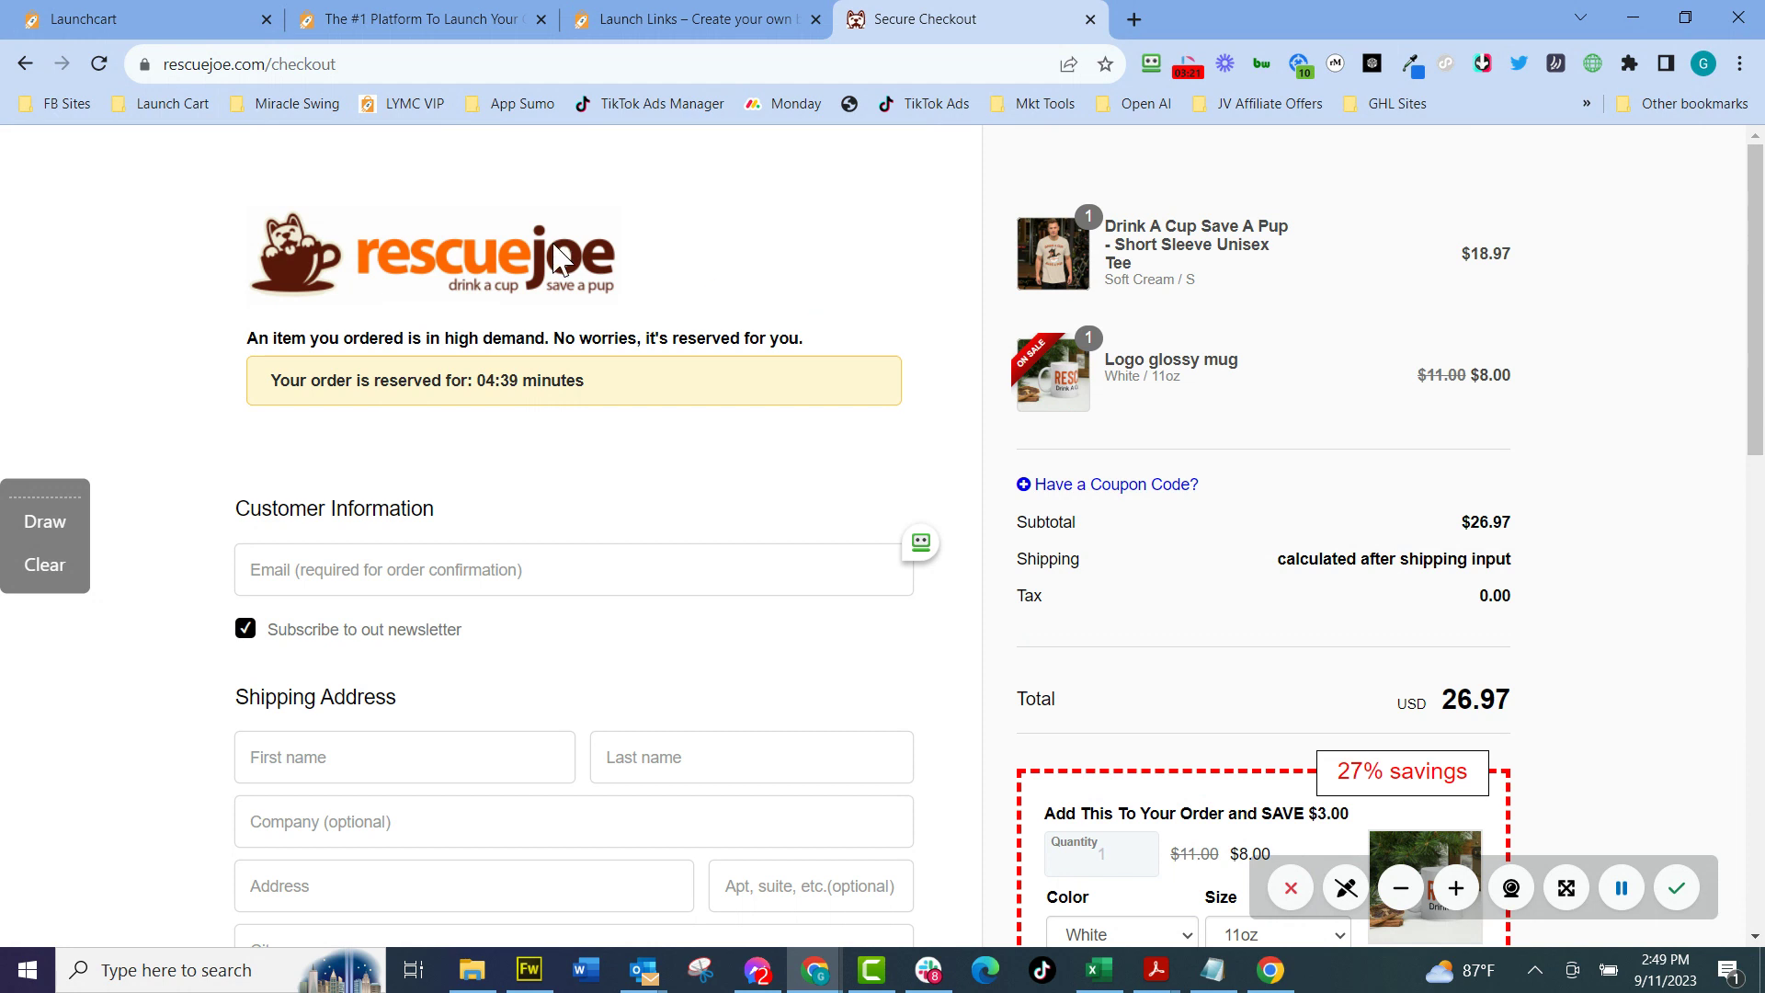
pyautogui.click(205, 26)
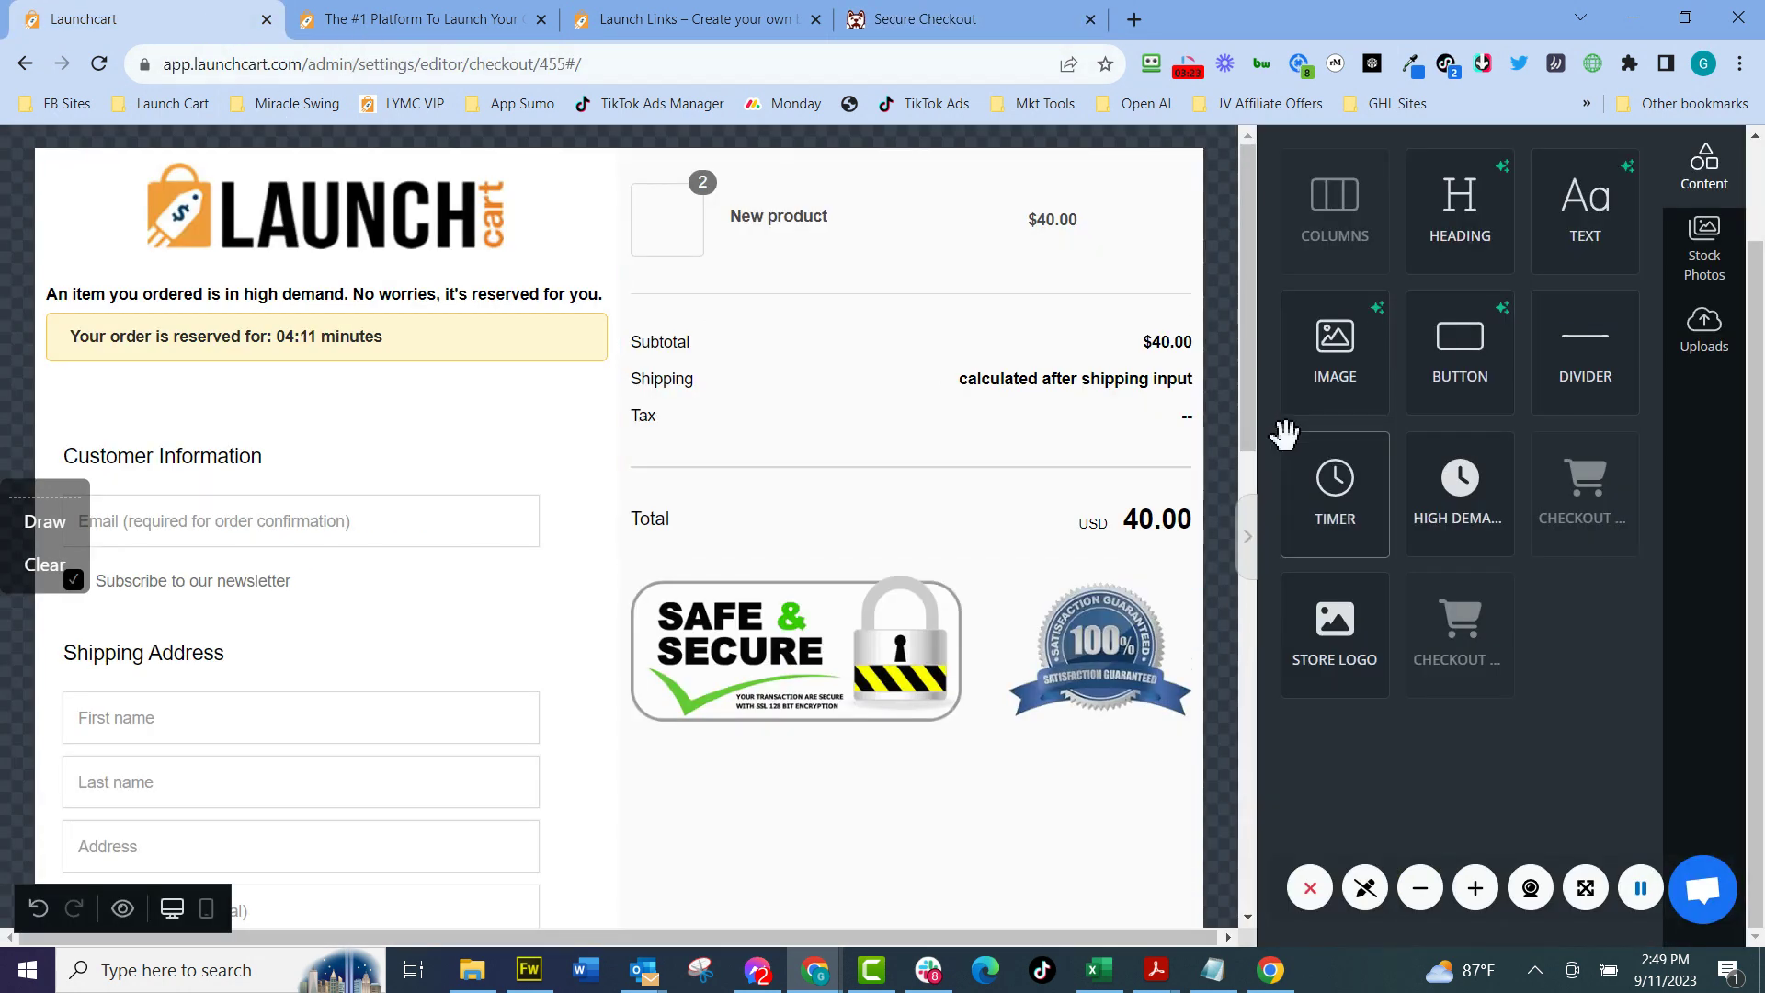
# Leave the checkout editor and open the Super Powers apps page.
pyautogui.scroll(2, 1285, 432)
pyautogui.click(1489, 182)
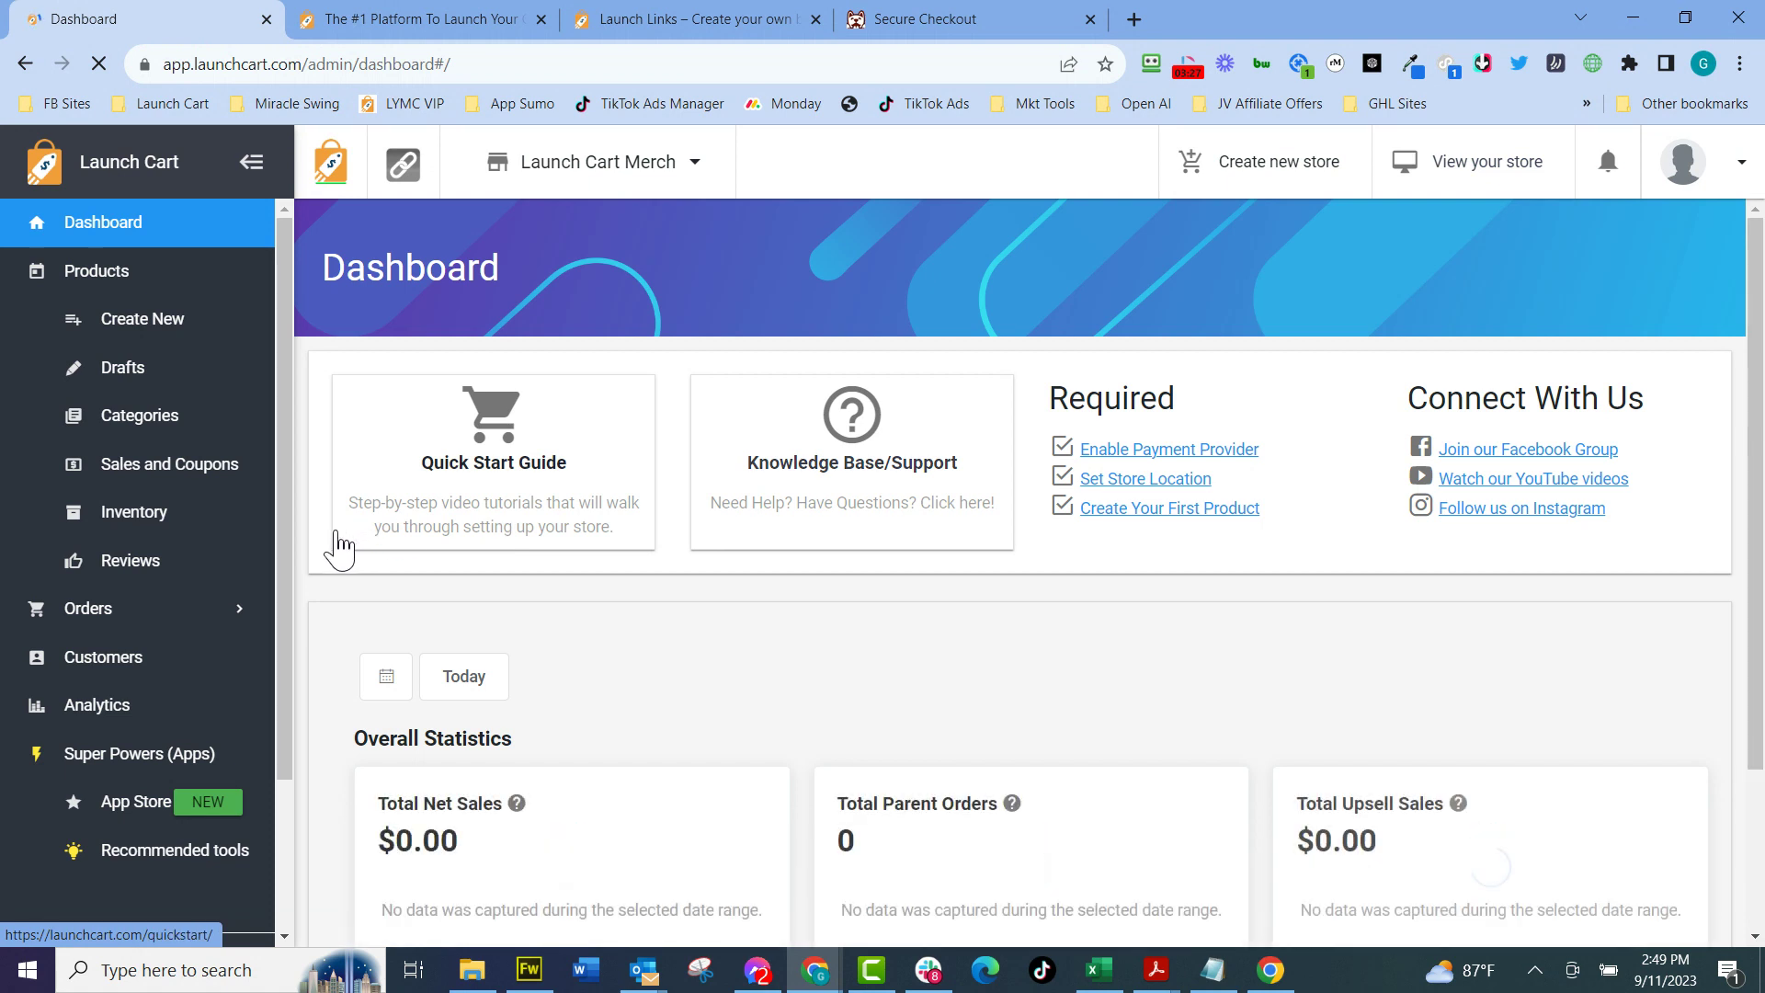
pyautogui.scroll(-2, 138, 634)
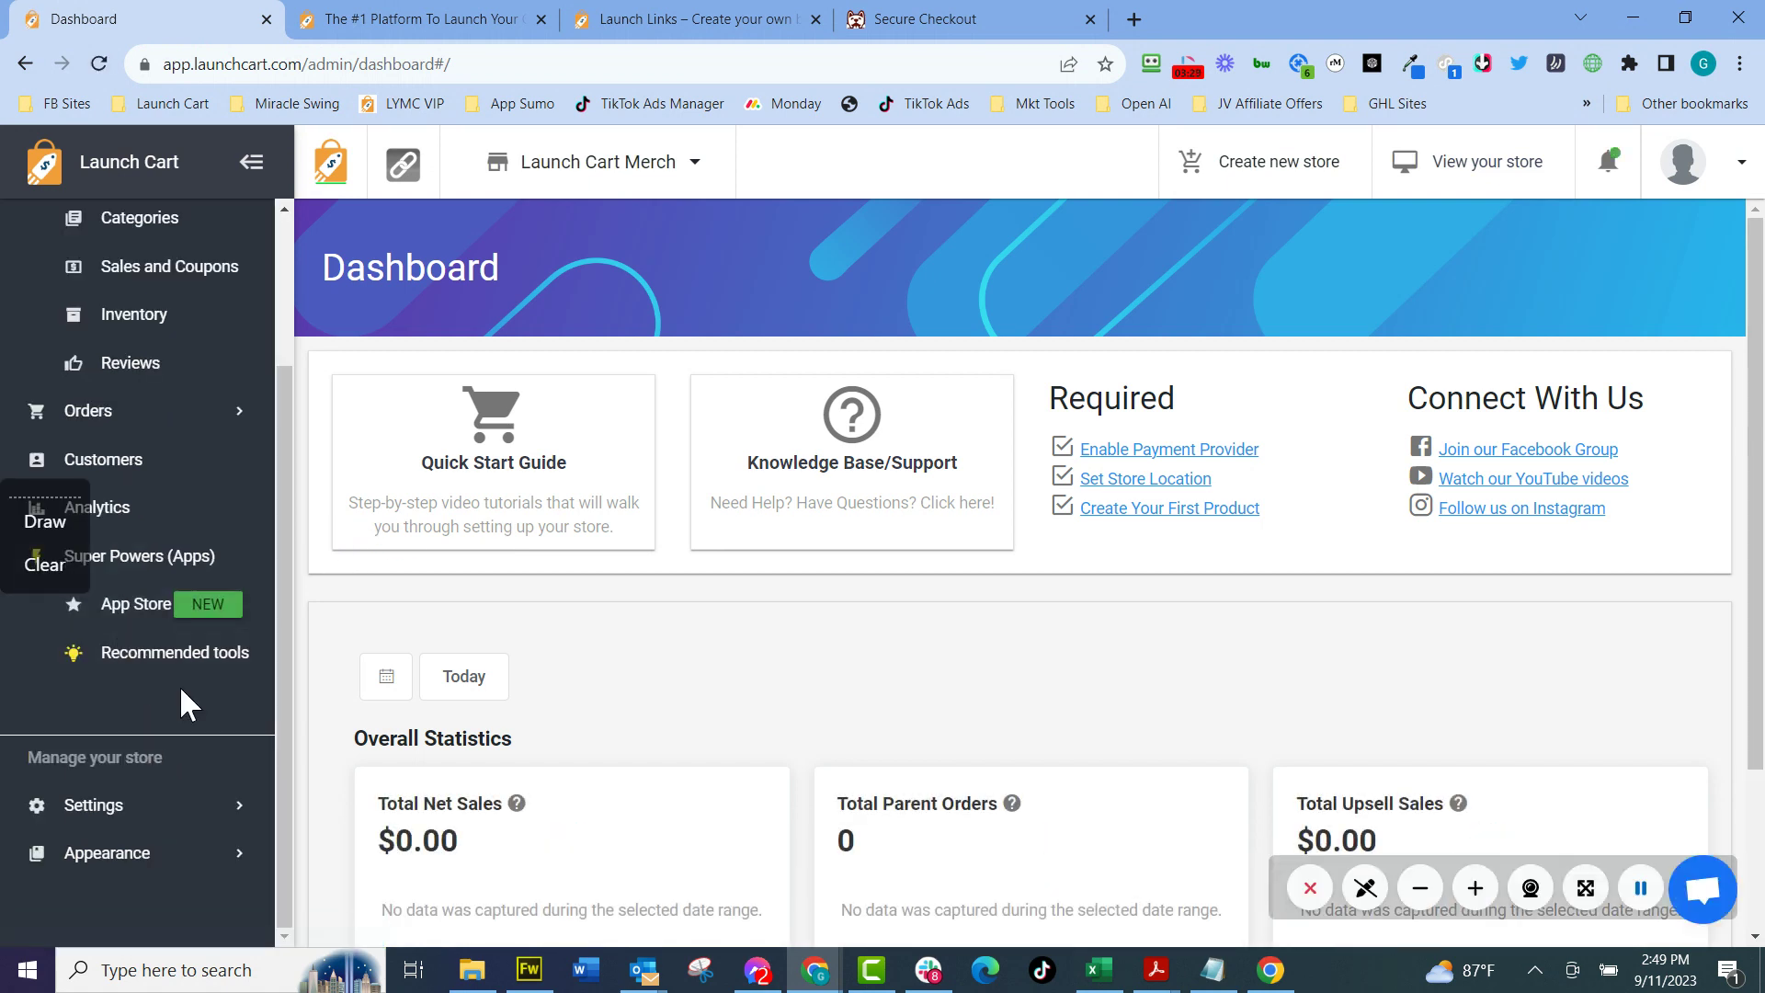
pyautogui.click(260, 522)
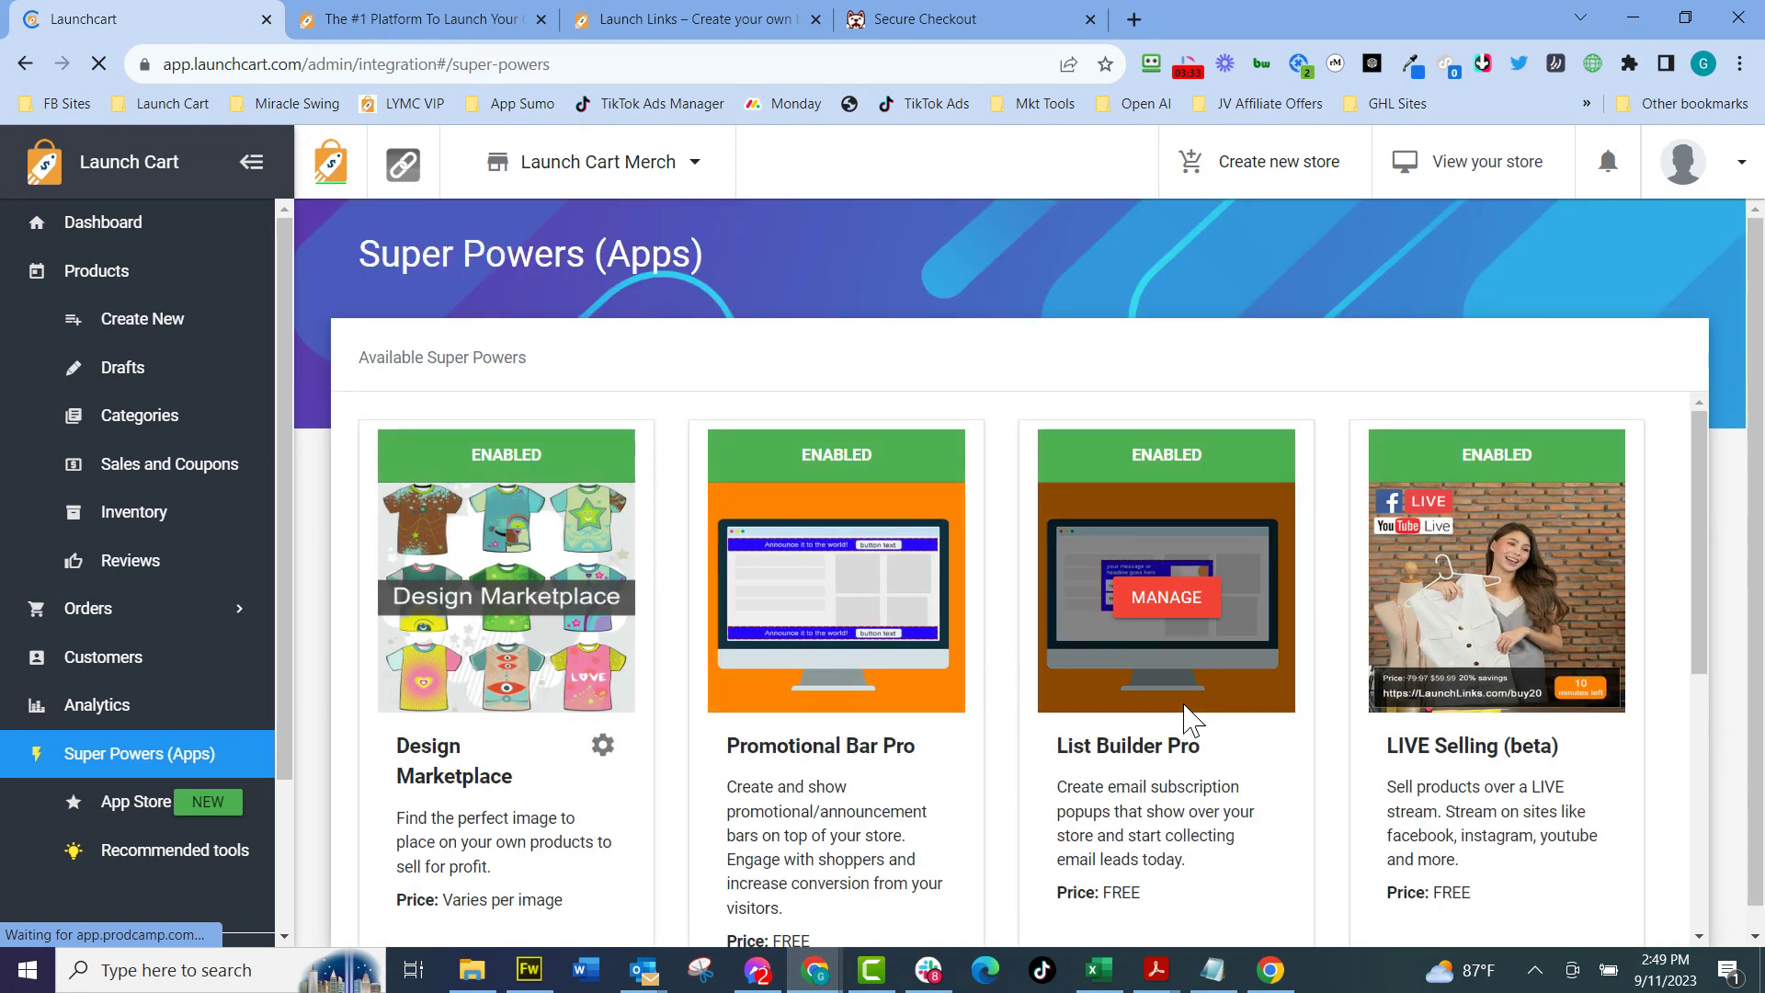
# Look over the app cards and open management for Automatic Upsells.
pyautogui.moveTo(455, 596)
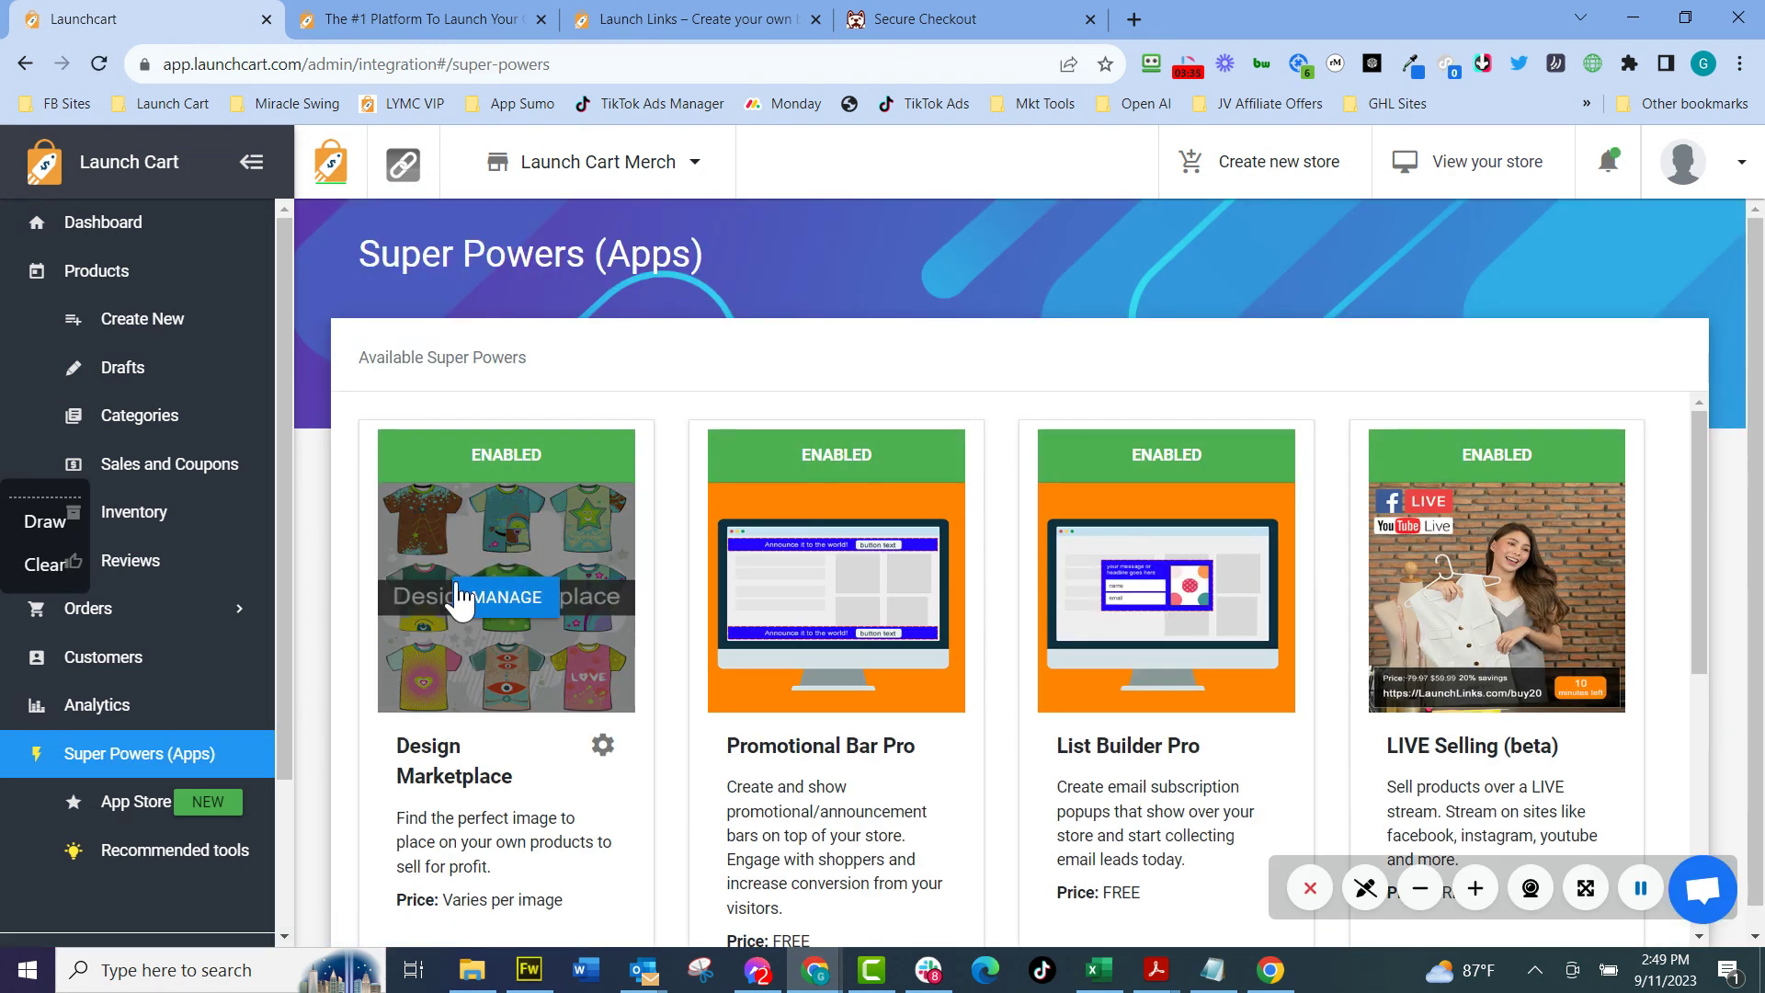
pyautogui.moveTo(855, 561)
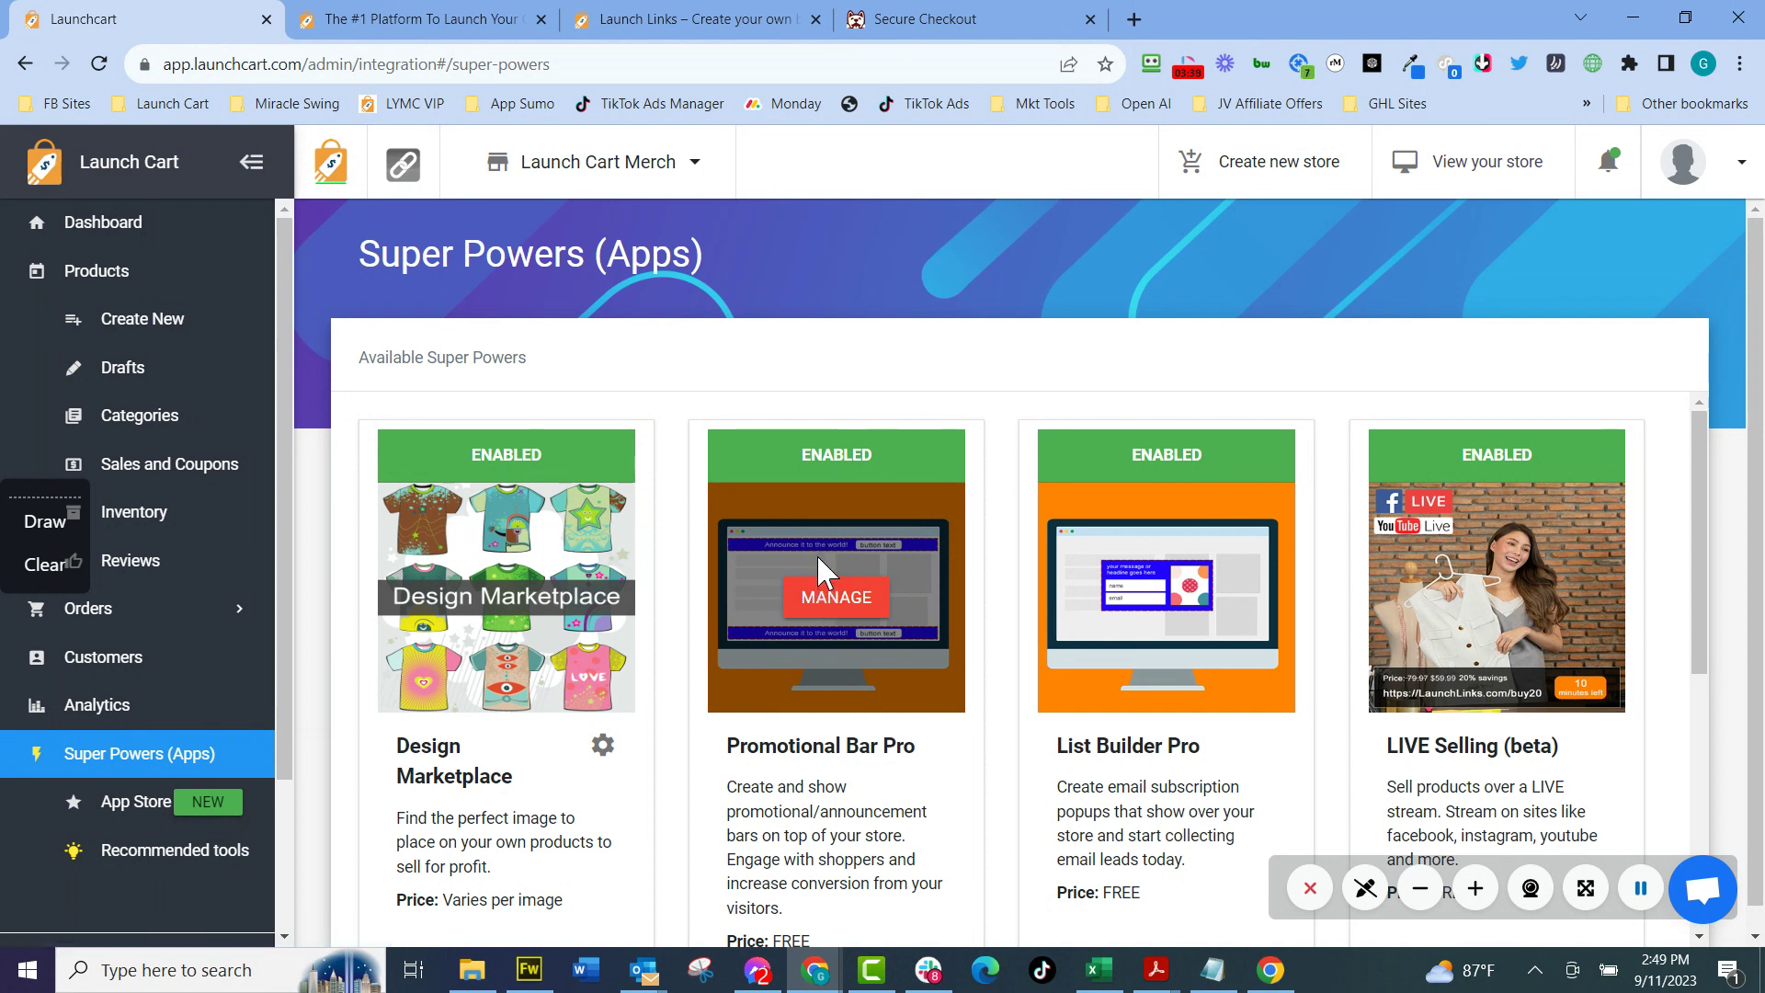
pyautogui.moveTo(1192, 631)
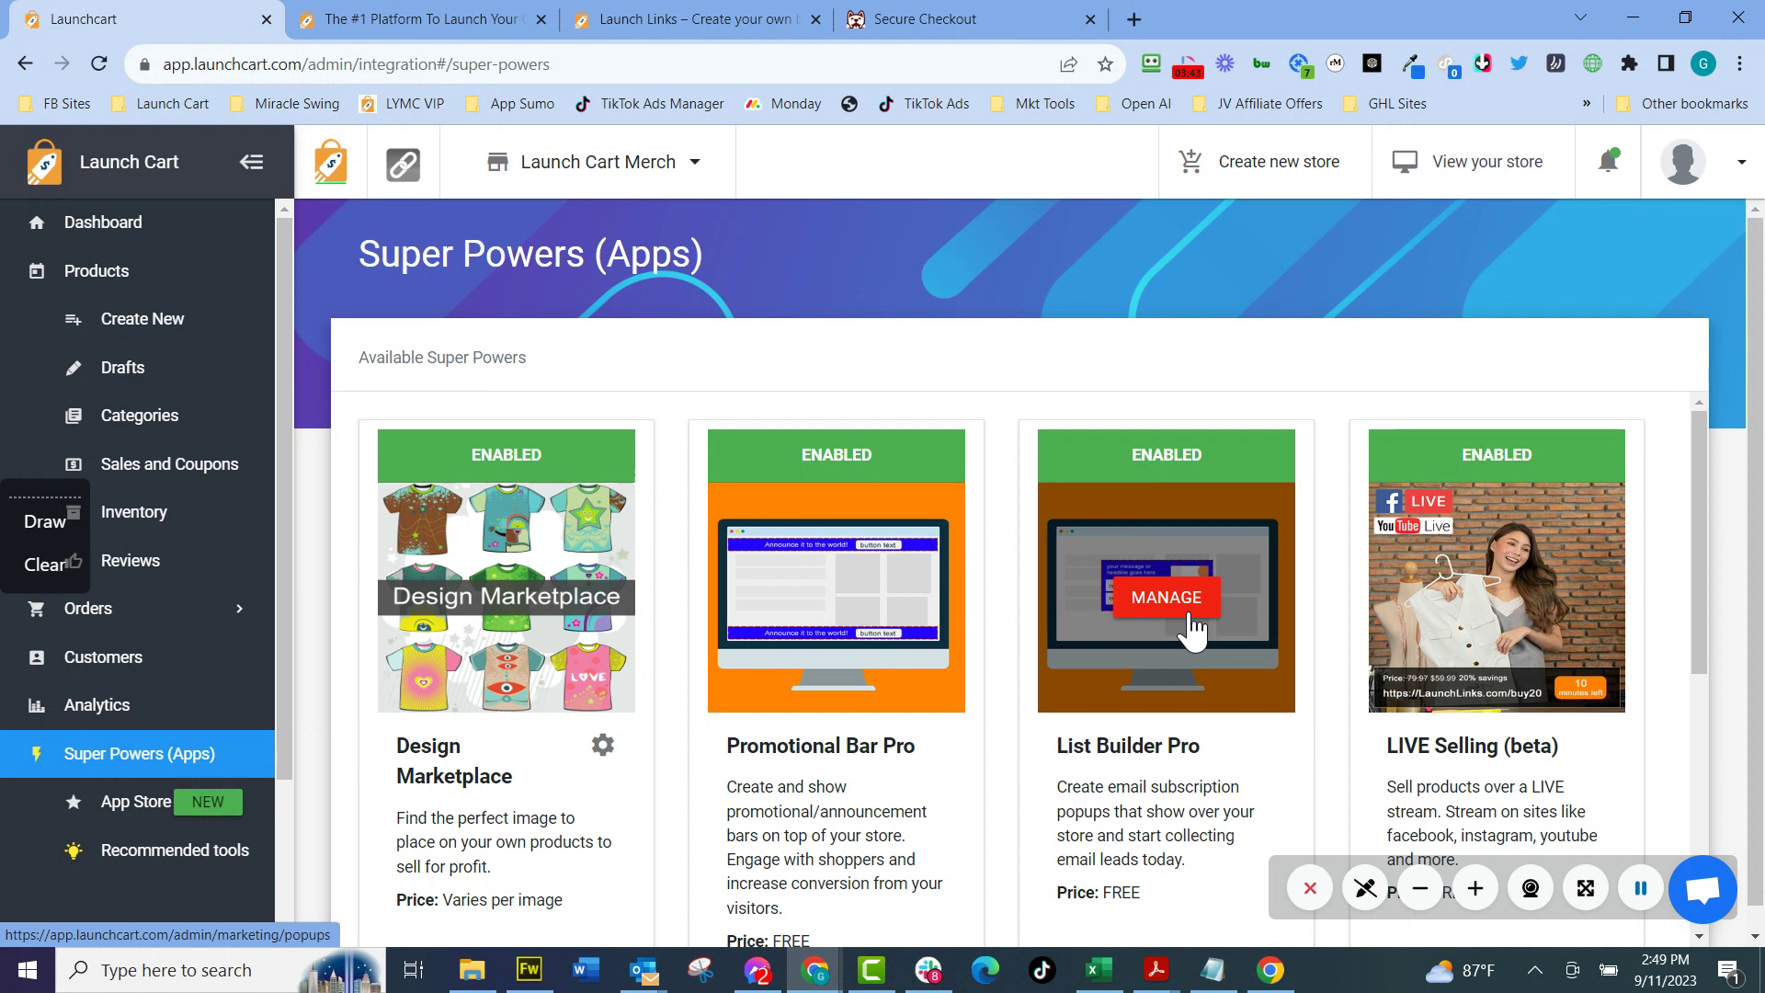
pyautogui.moveTo(1471, 602)
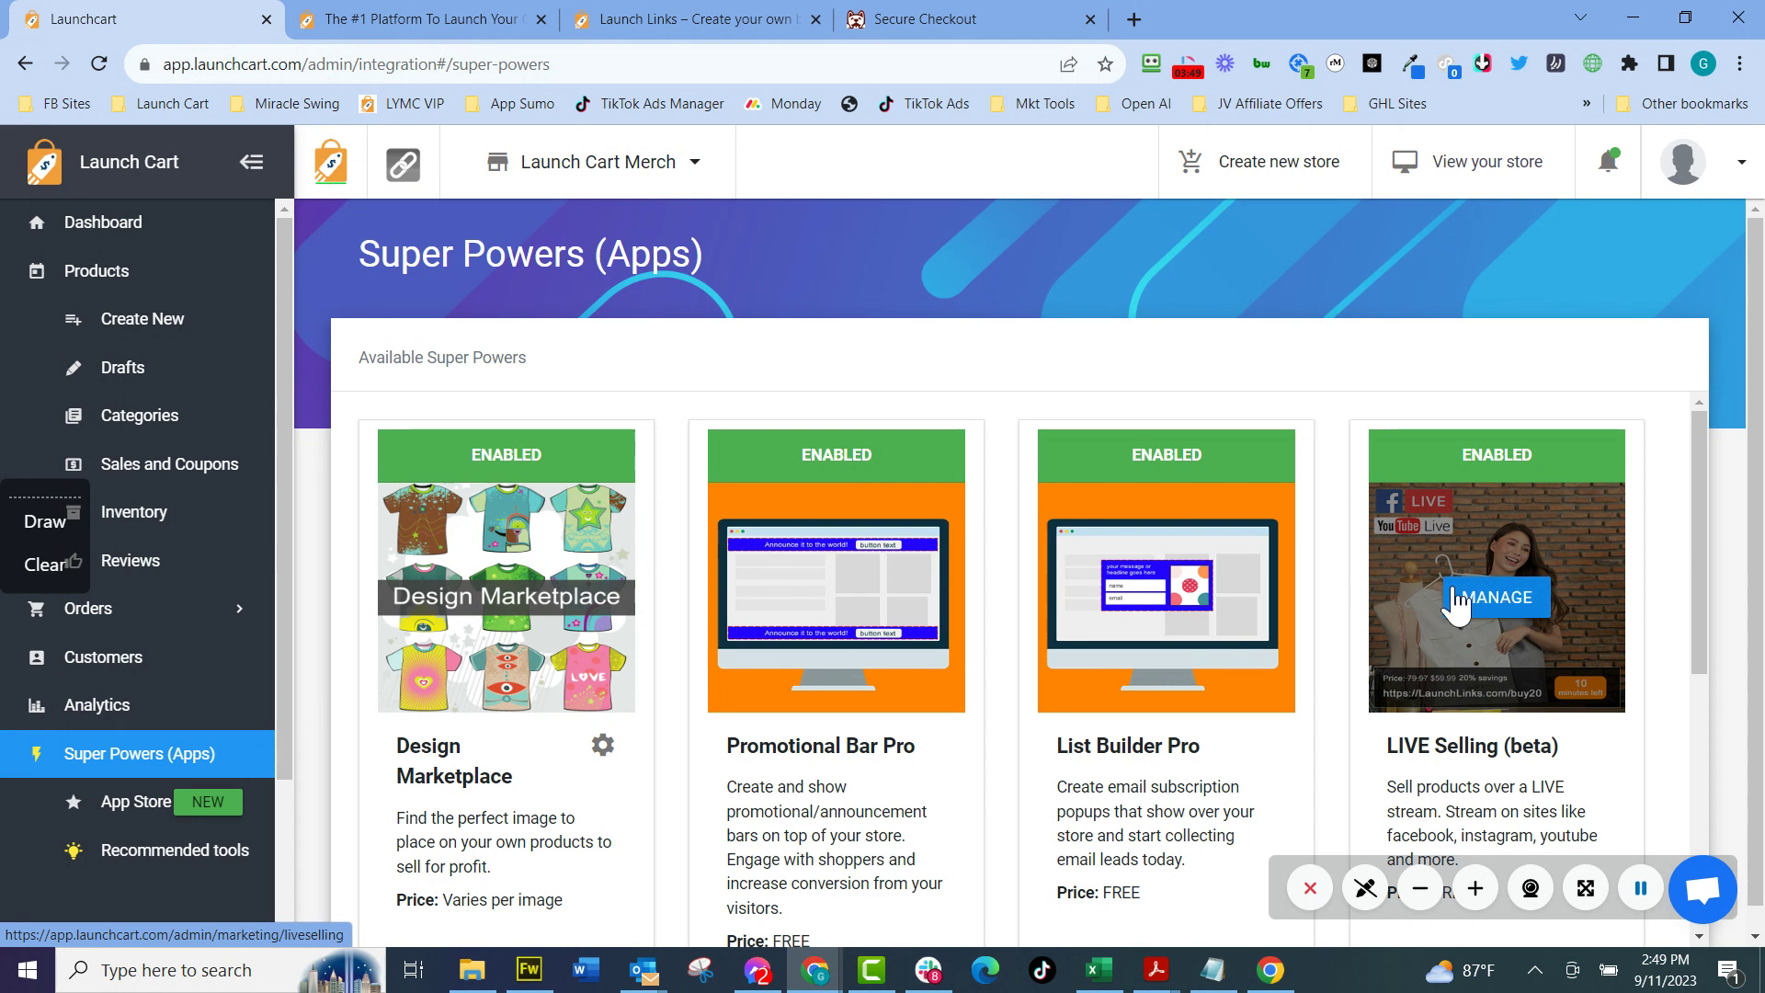
pyautogui.scroll(-5, 1563, 630)
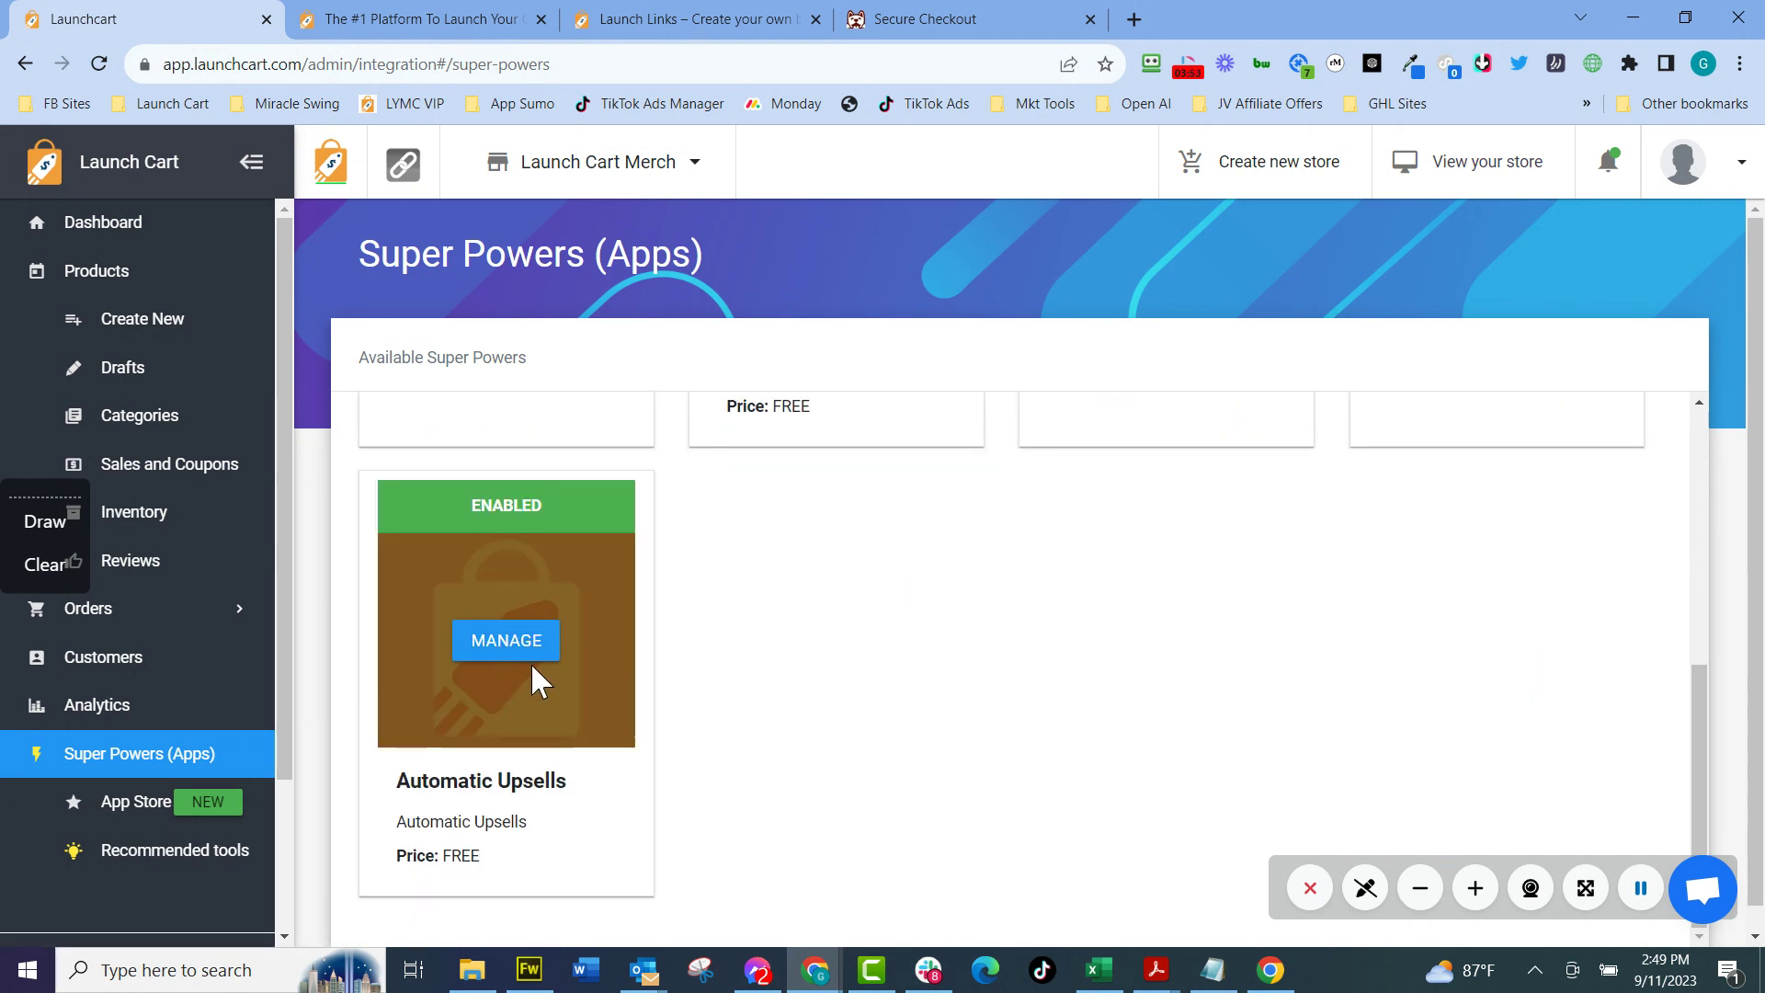
pyautogui.click(494, 646)
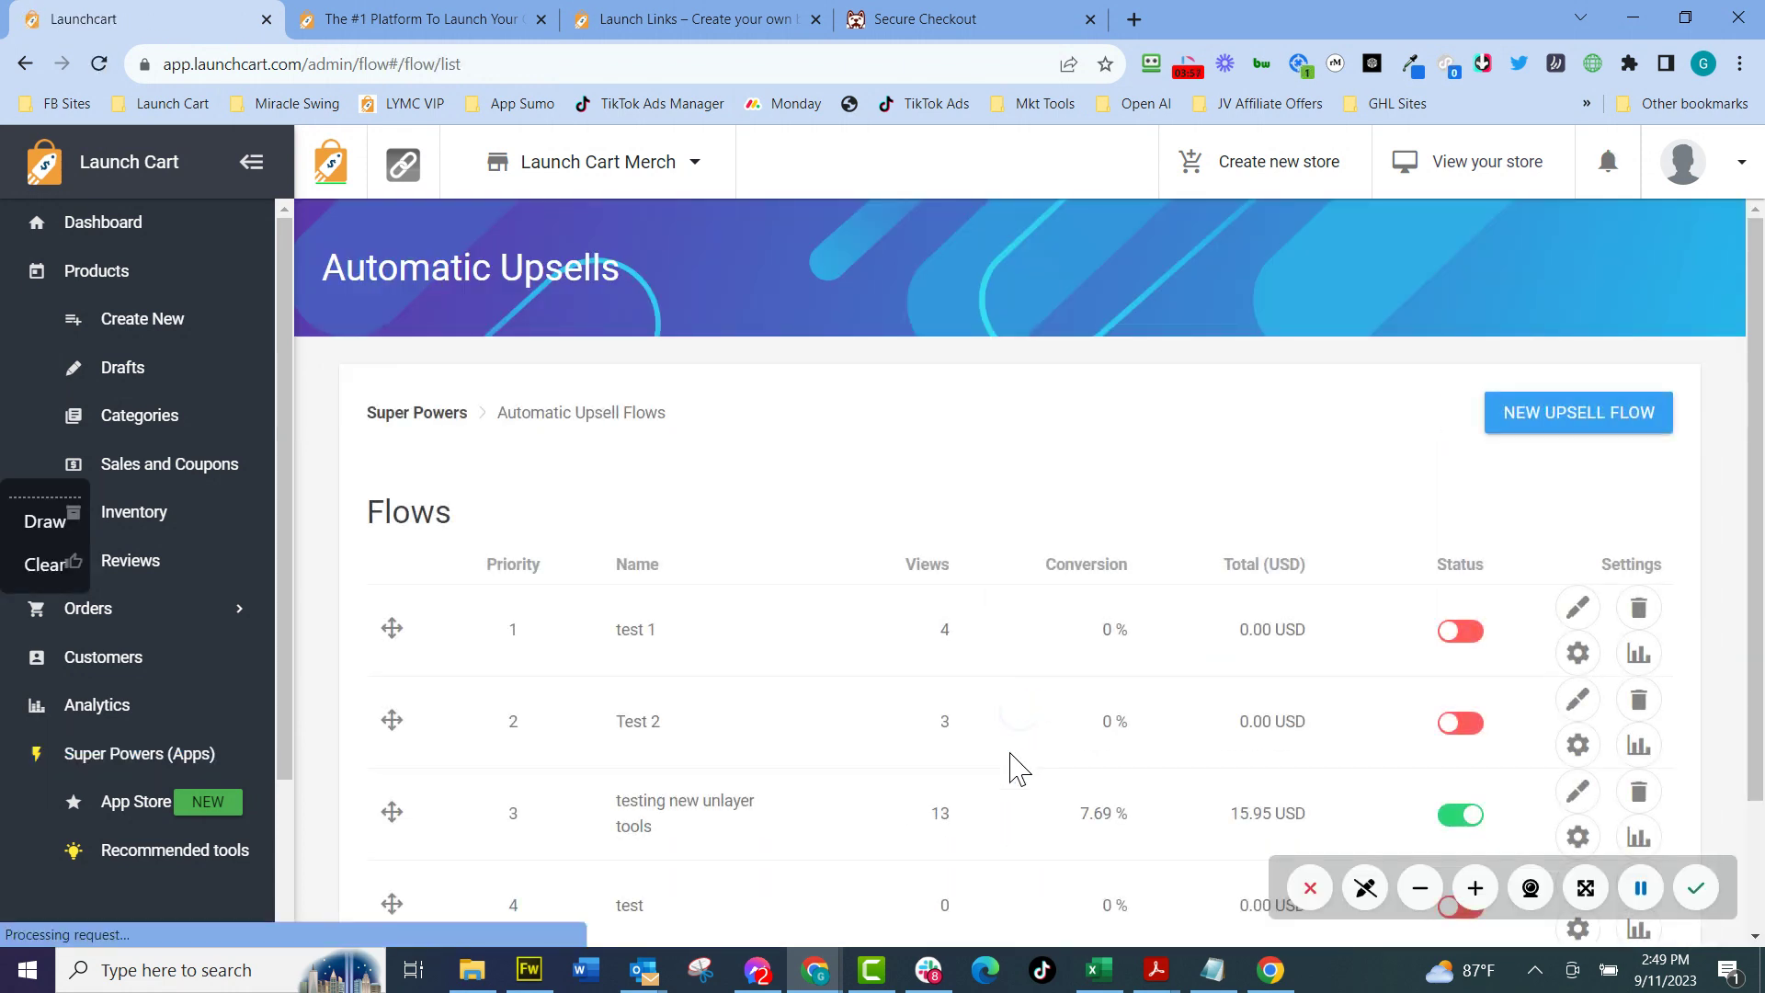
# Create a new upsell flow named 'Order Bump' triggered by all products.
pyautogui.scroll(-3, 904, 680)
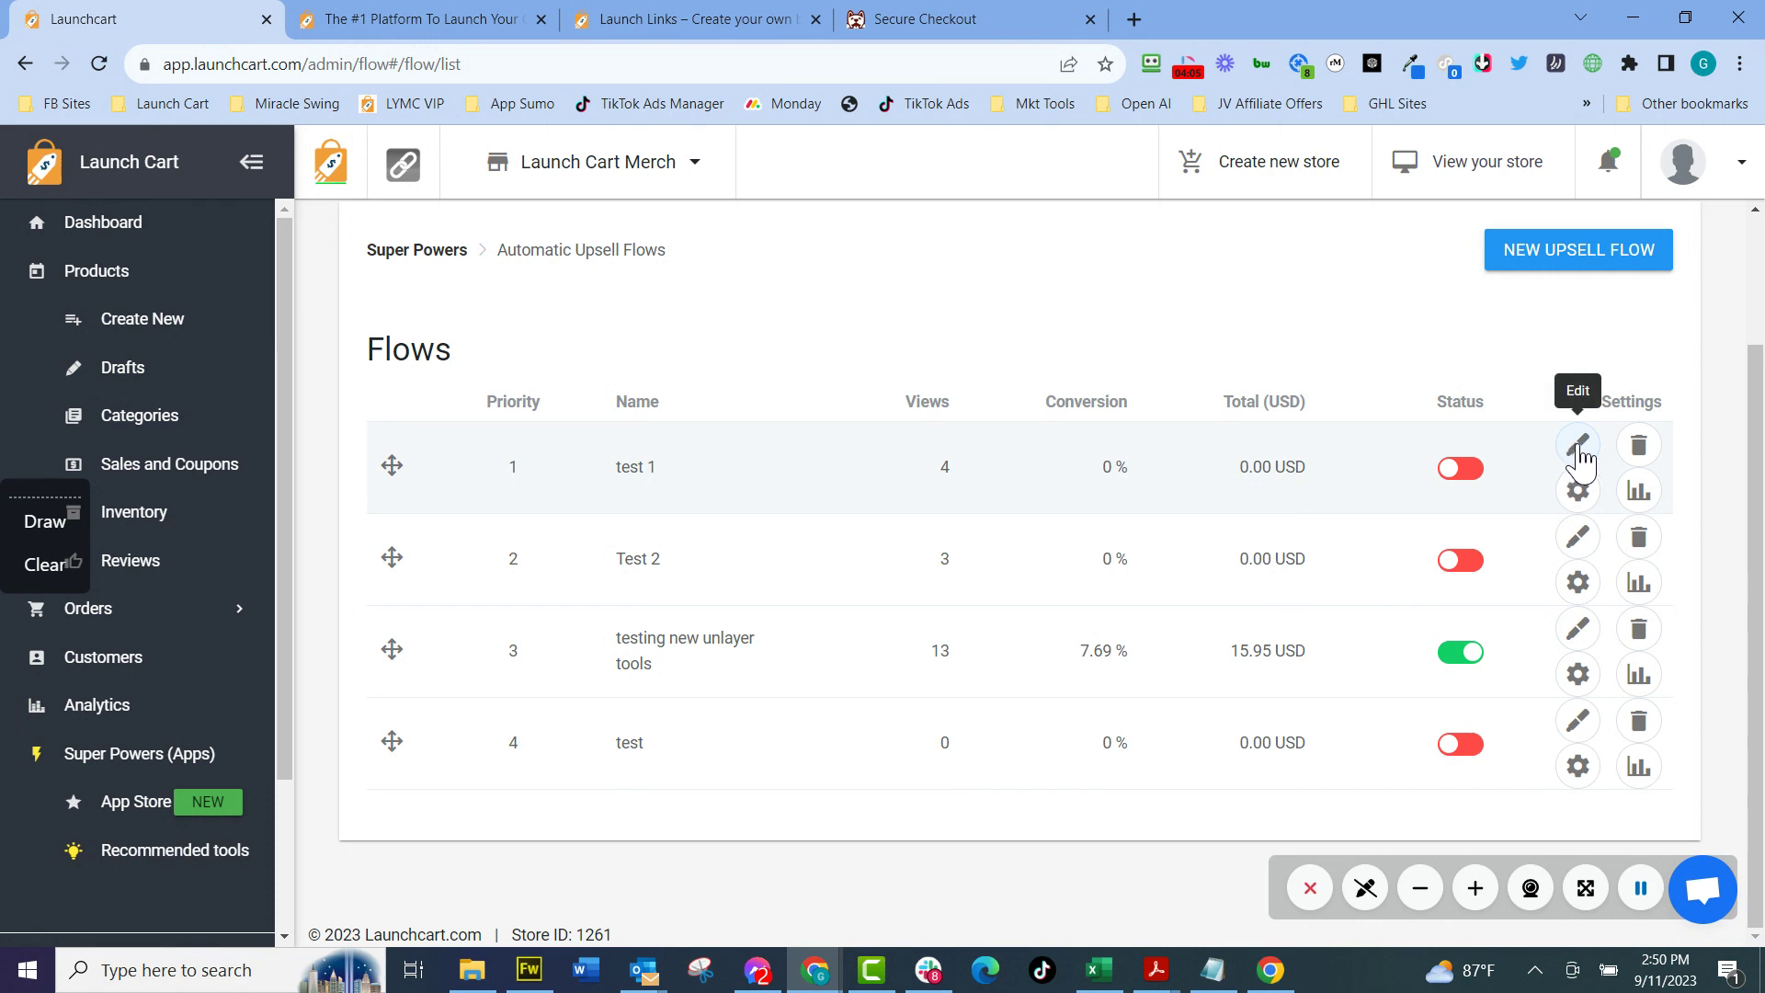
pyautogui.click(1598, 256)
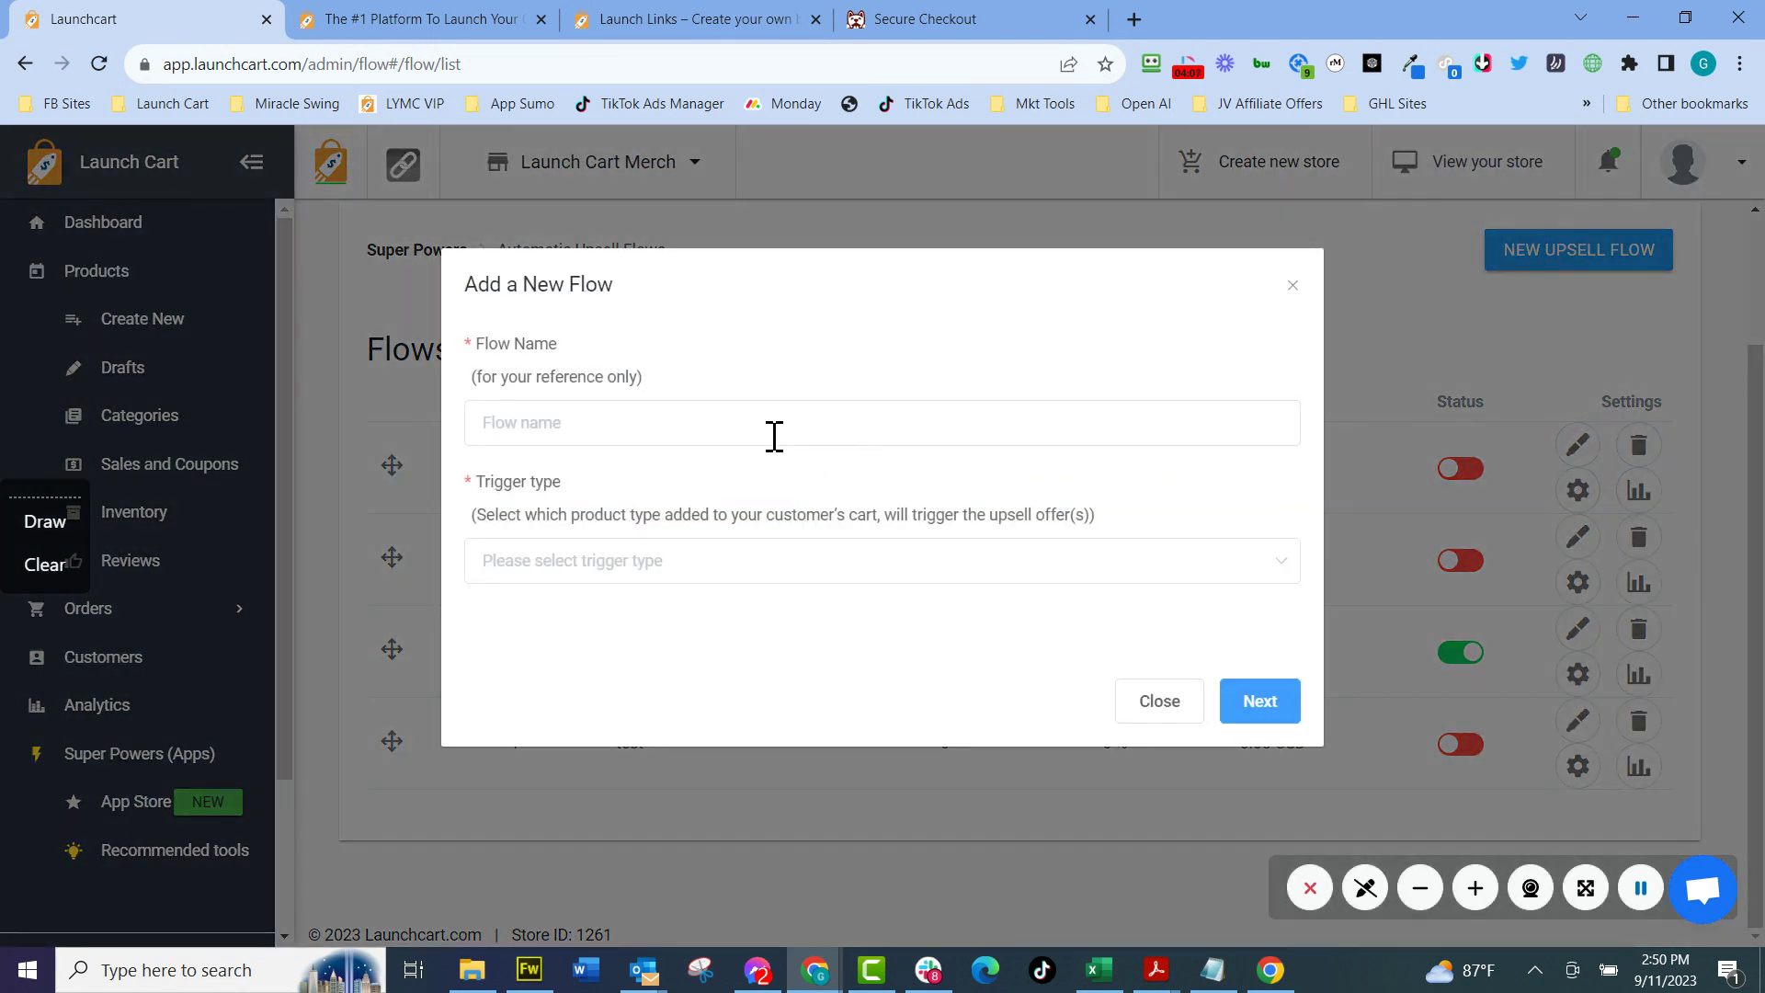
pyautogui.write('Order Bump')
pyautogui.click(638, 574)
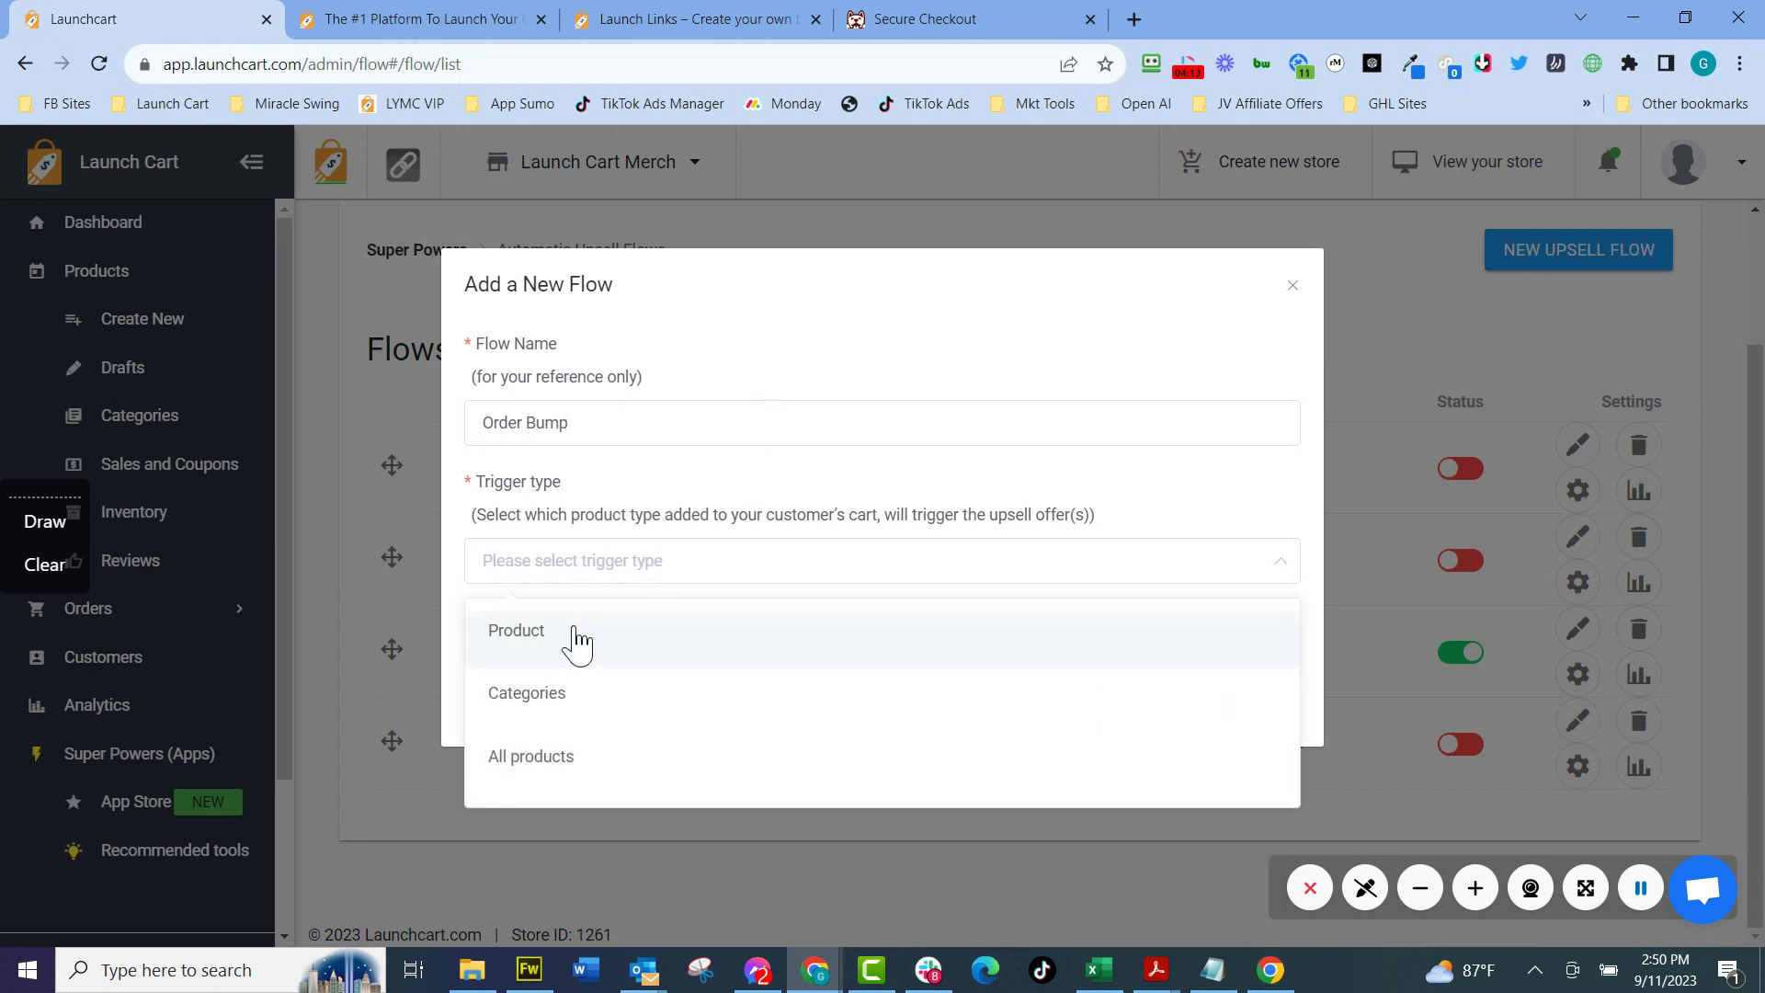
pyautogui.click(517, 756)
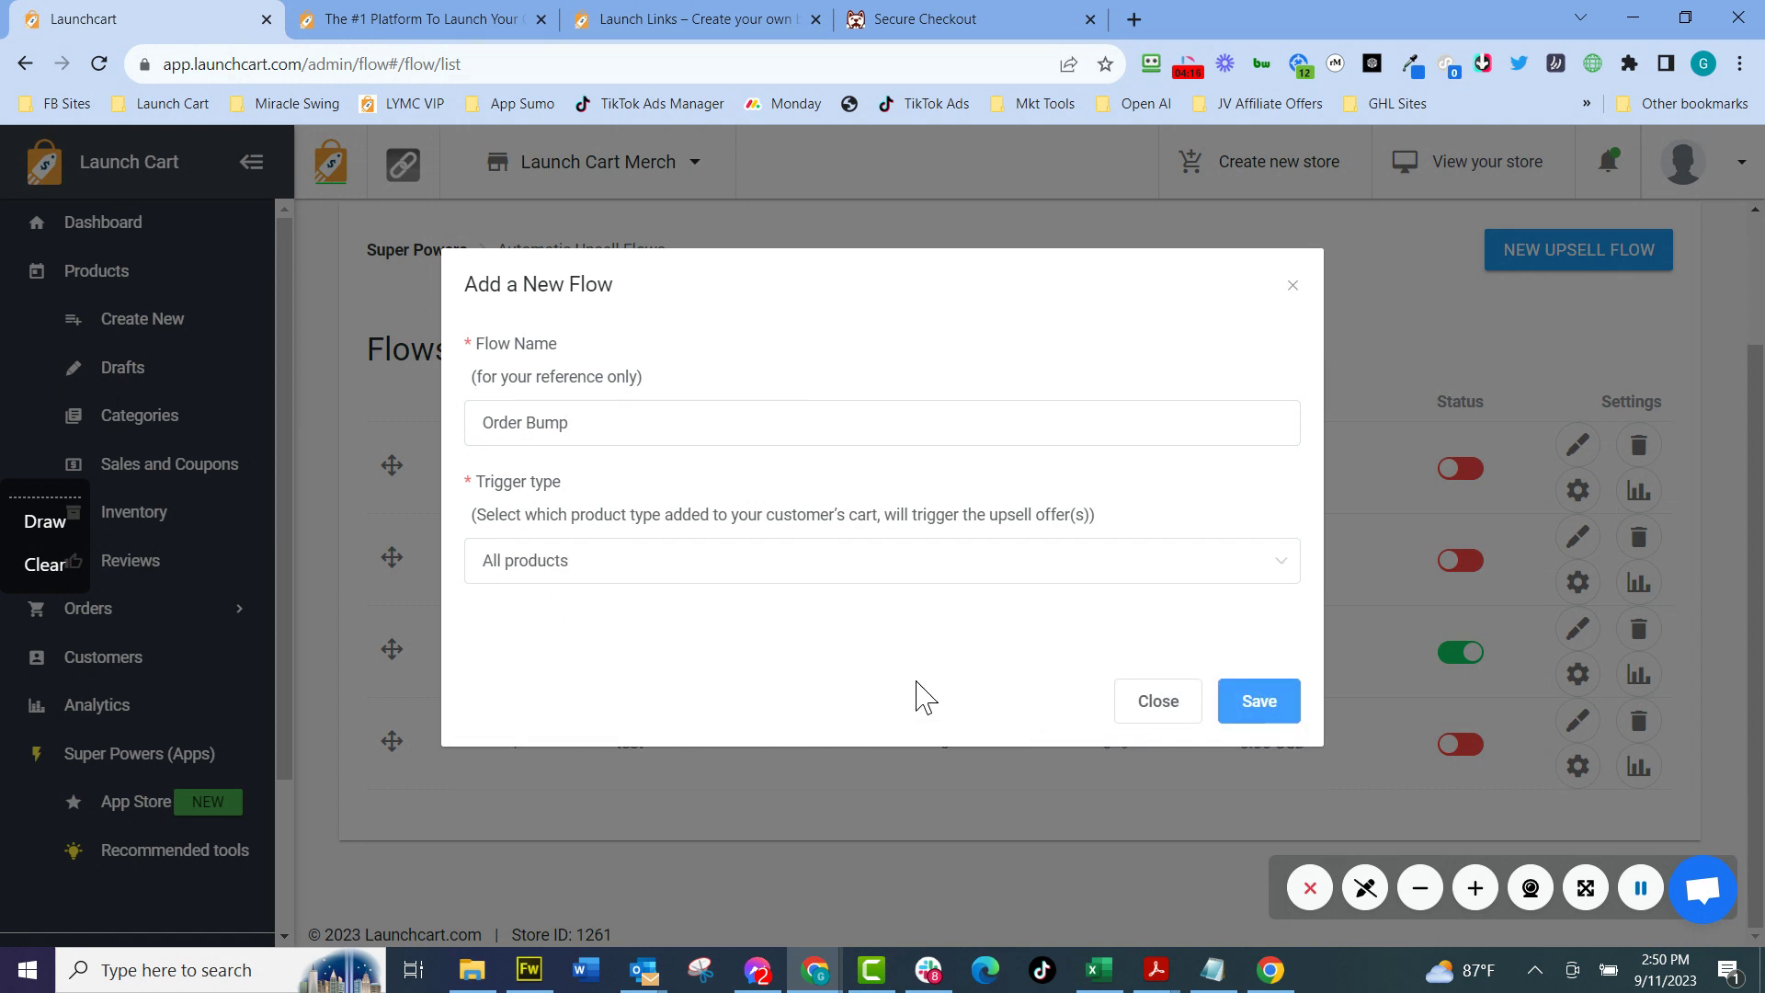
pyautogui.click(1261, 702)
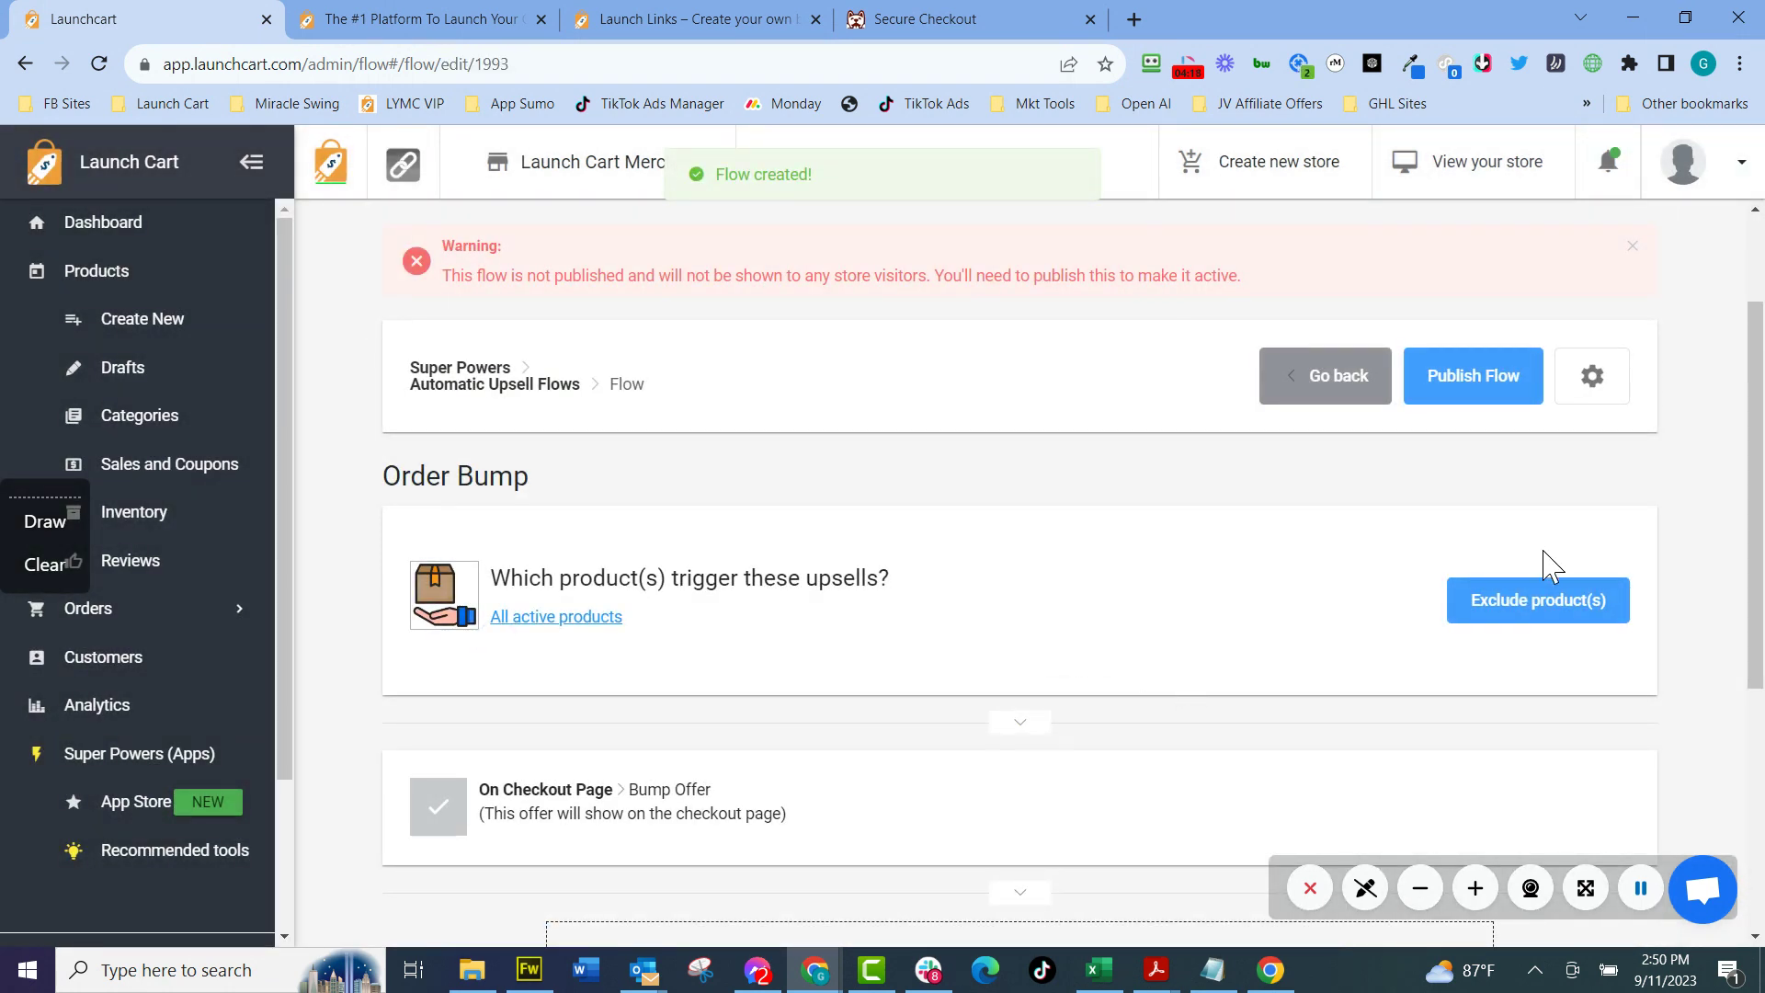
# Set Launch Cart Mug as the checkout bump offer and open its settings for editing.
pyautogui.scroll(-4, 1048, 644)
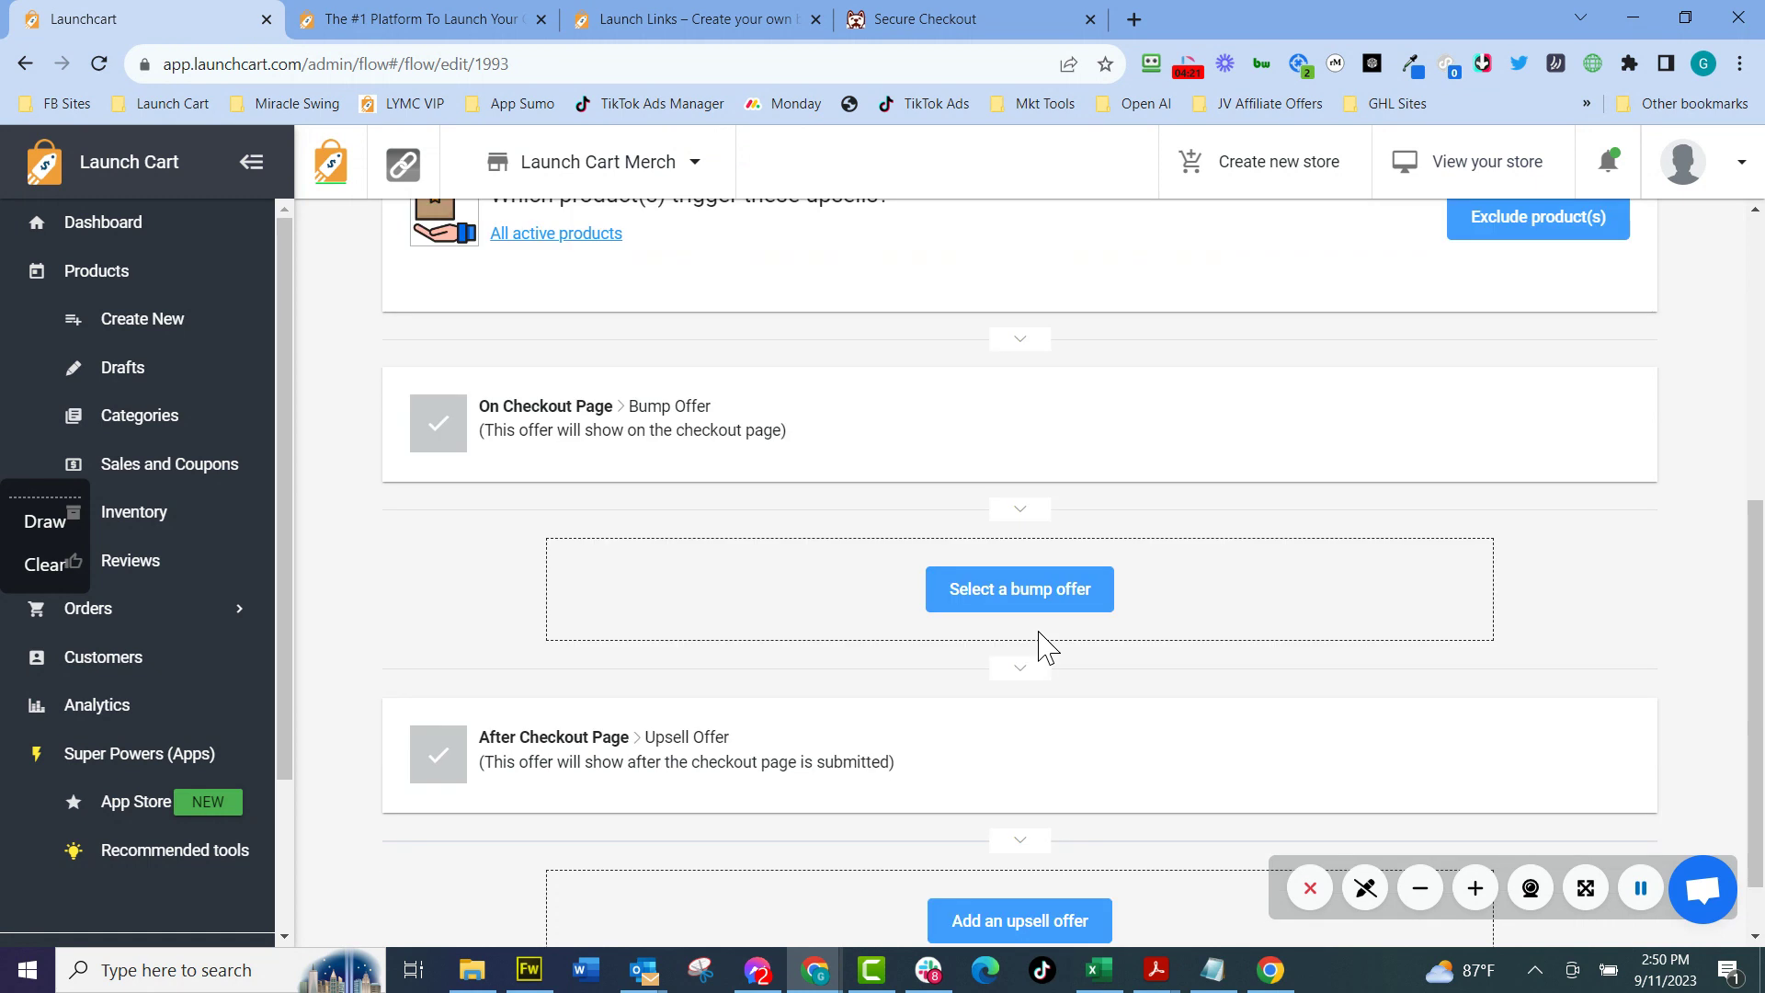
pyautogui.click(1036, 596)
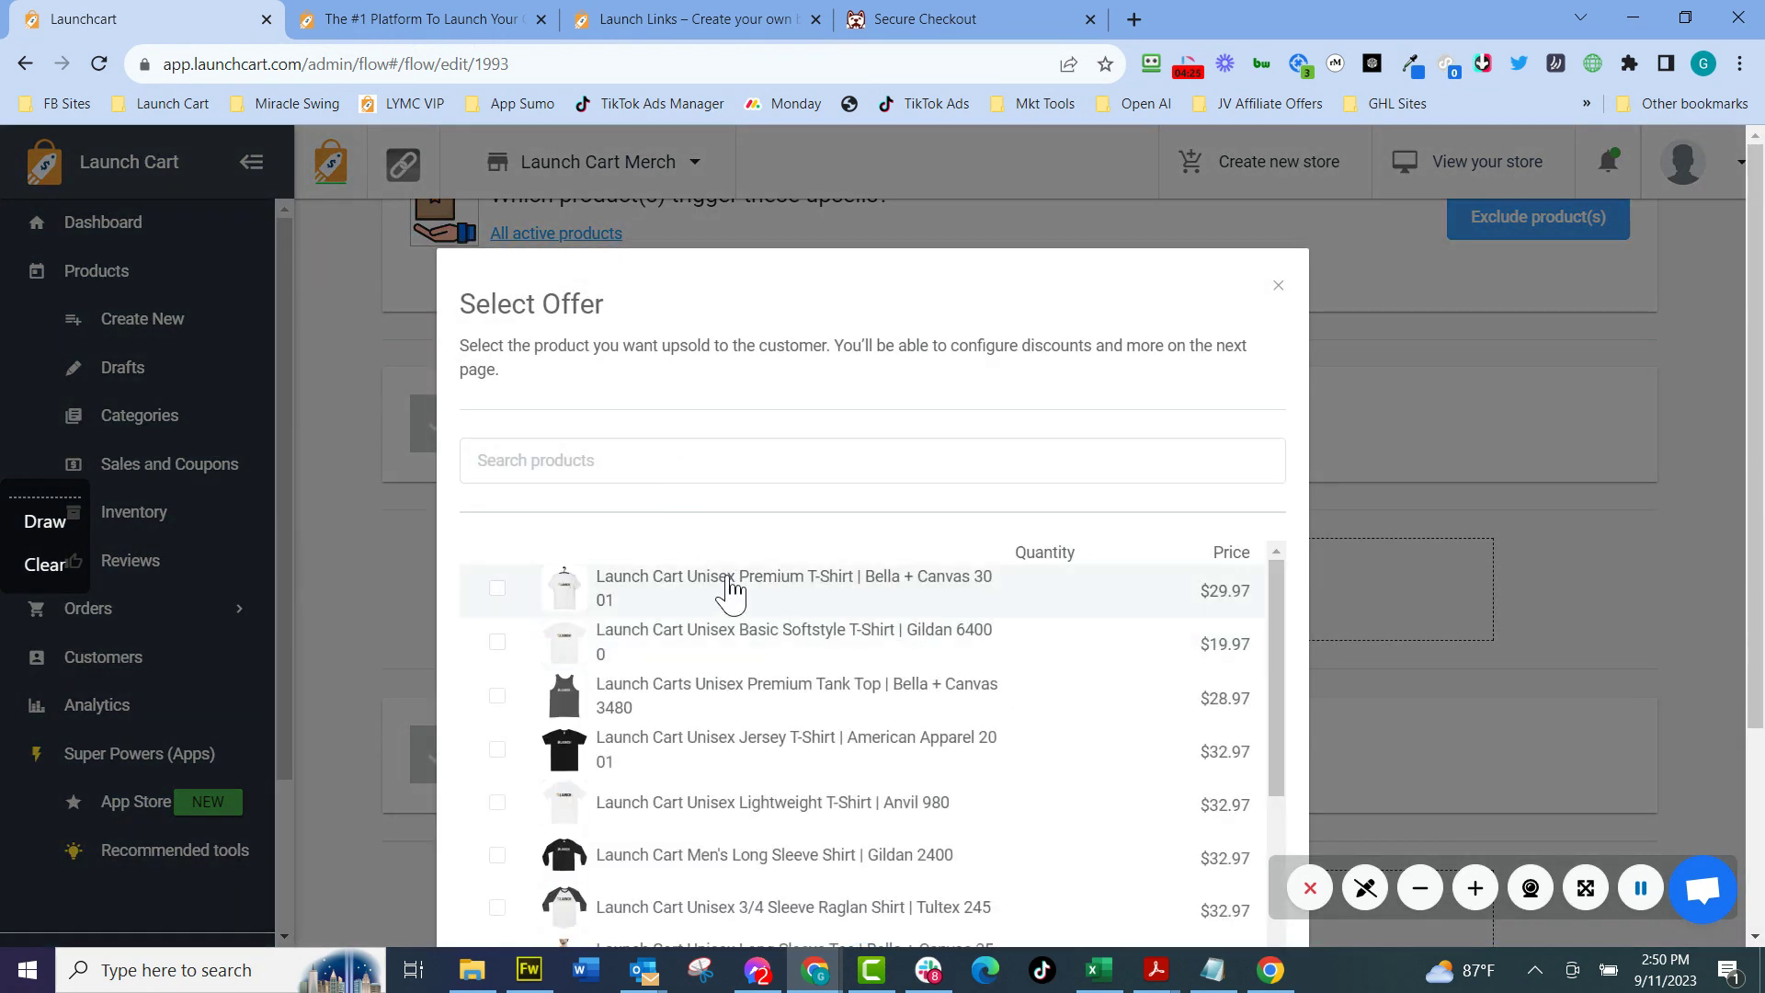
pyautogui.scroll(-4, 690, 781)
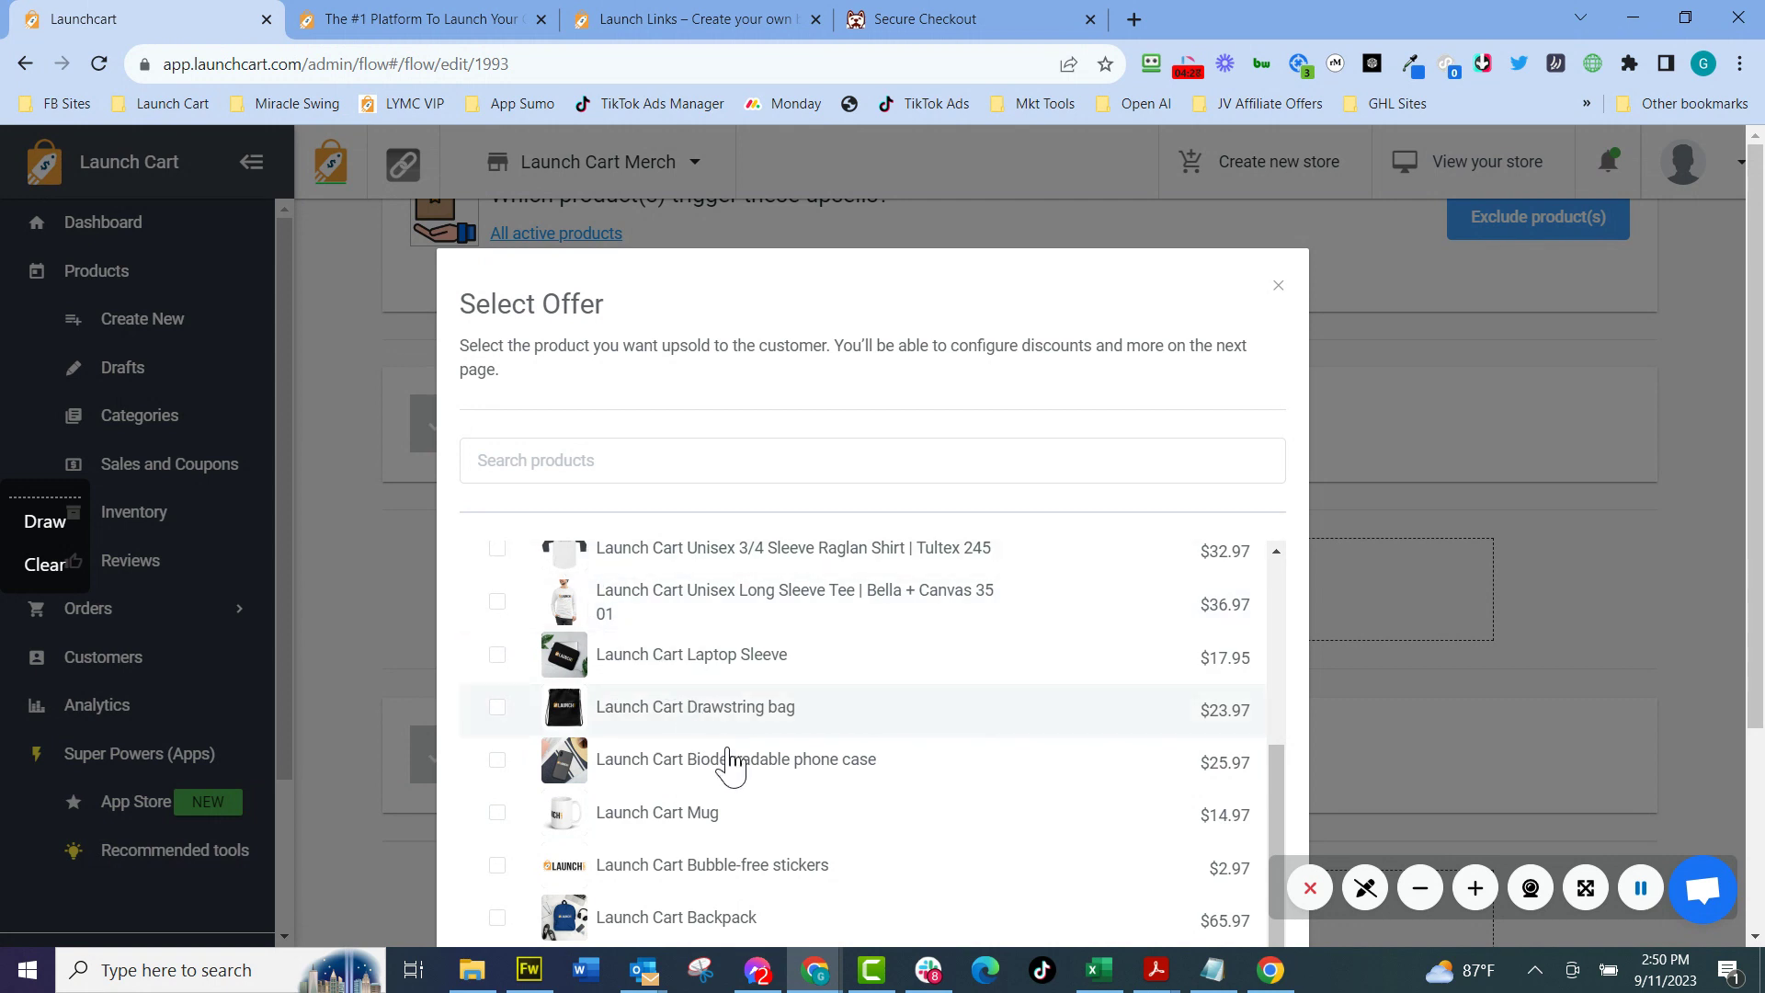
pyautogui.click(680, 816)
pyautogui.scroll(-3, 1012, 708)
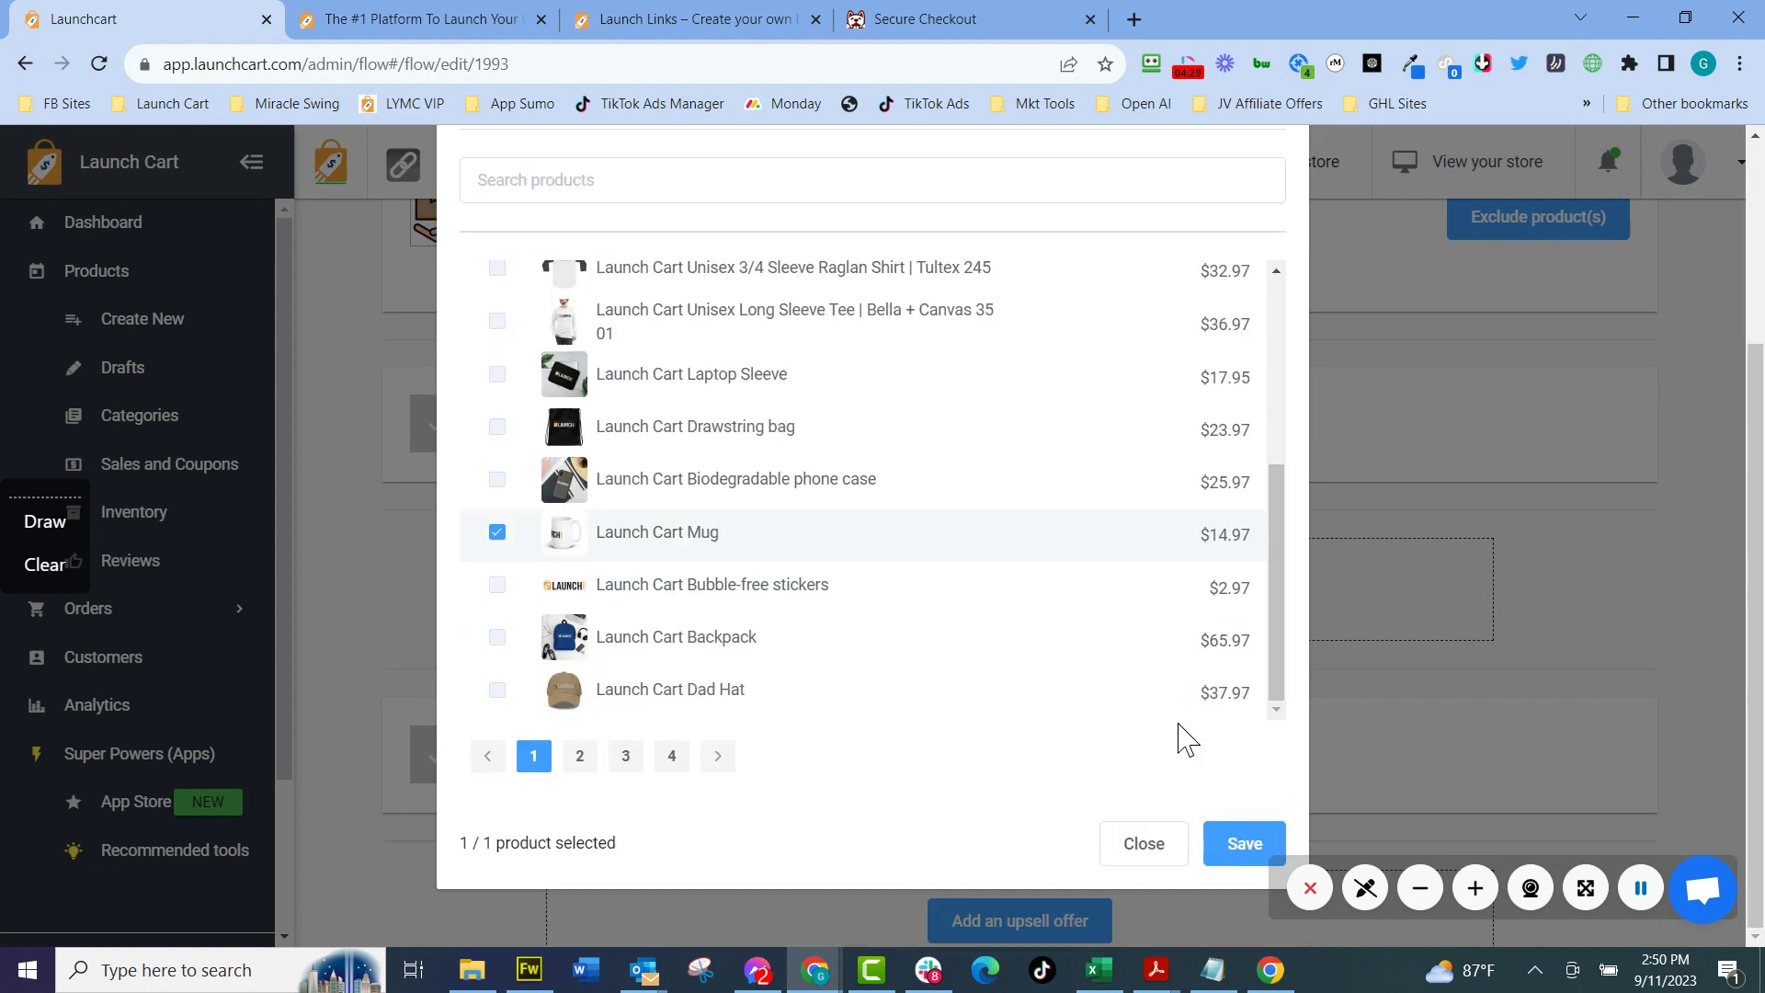
pyautogui.click(1242, 839)
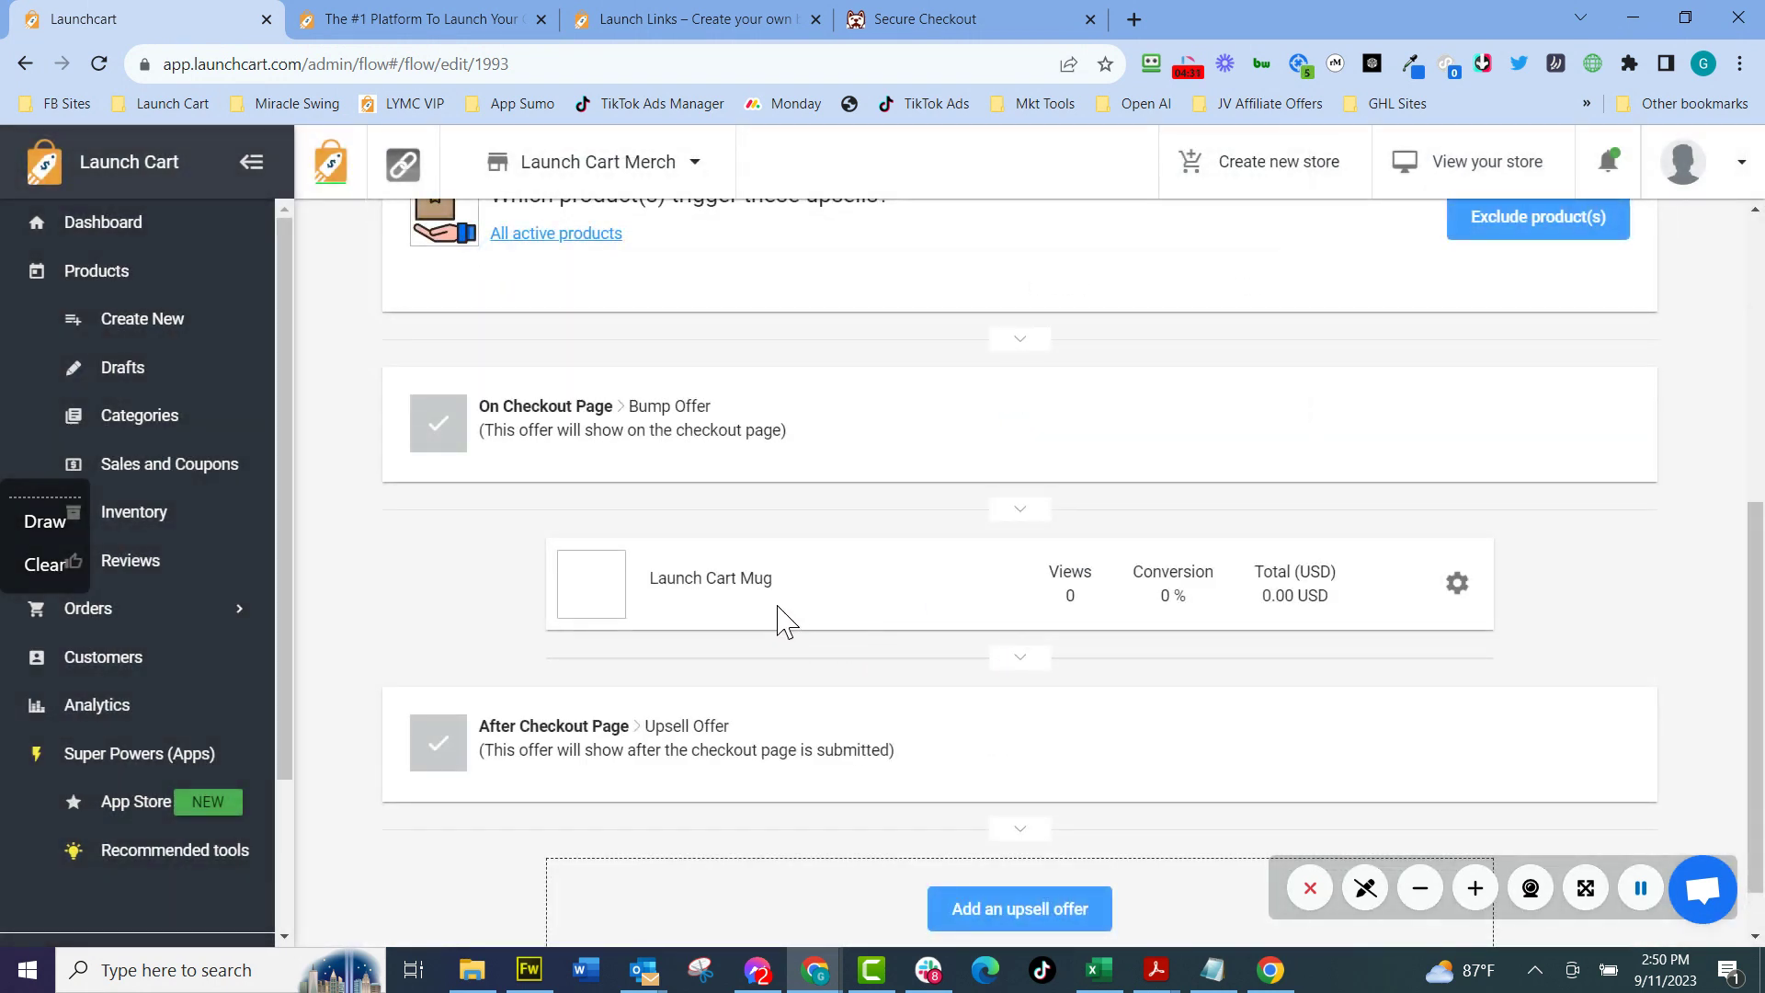
pyautogui.click(1457, 585)
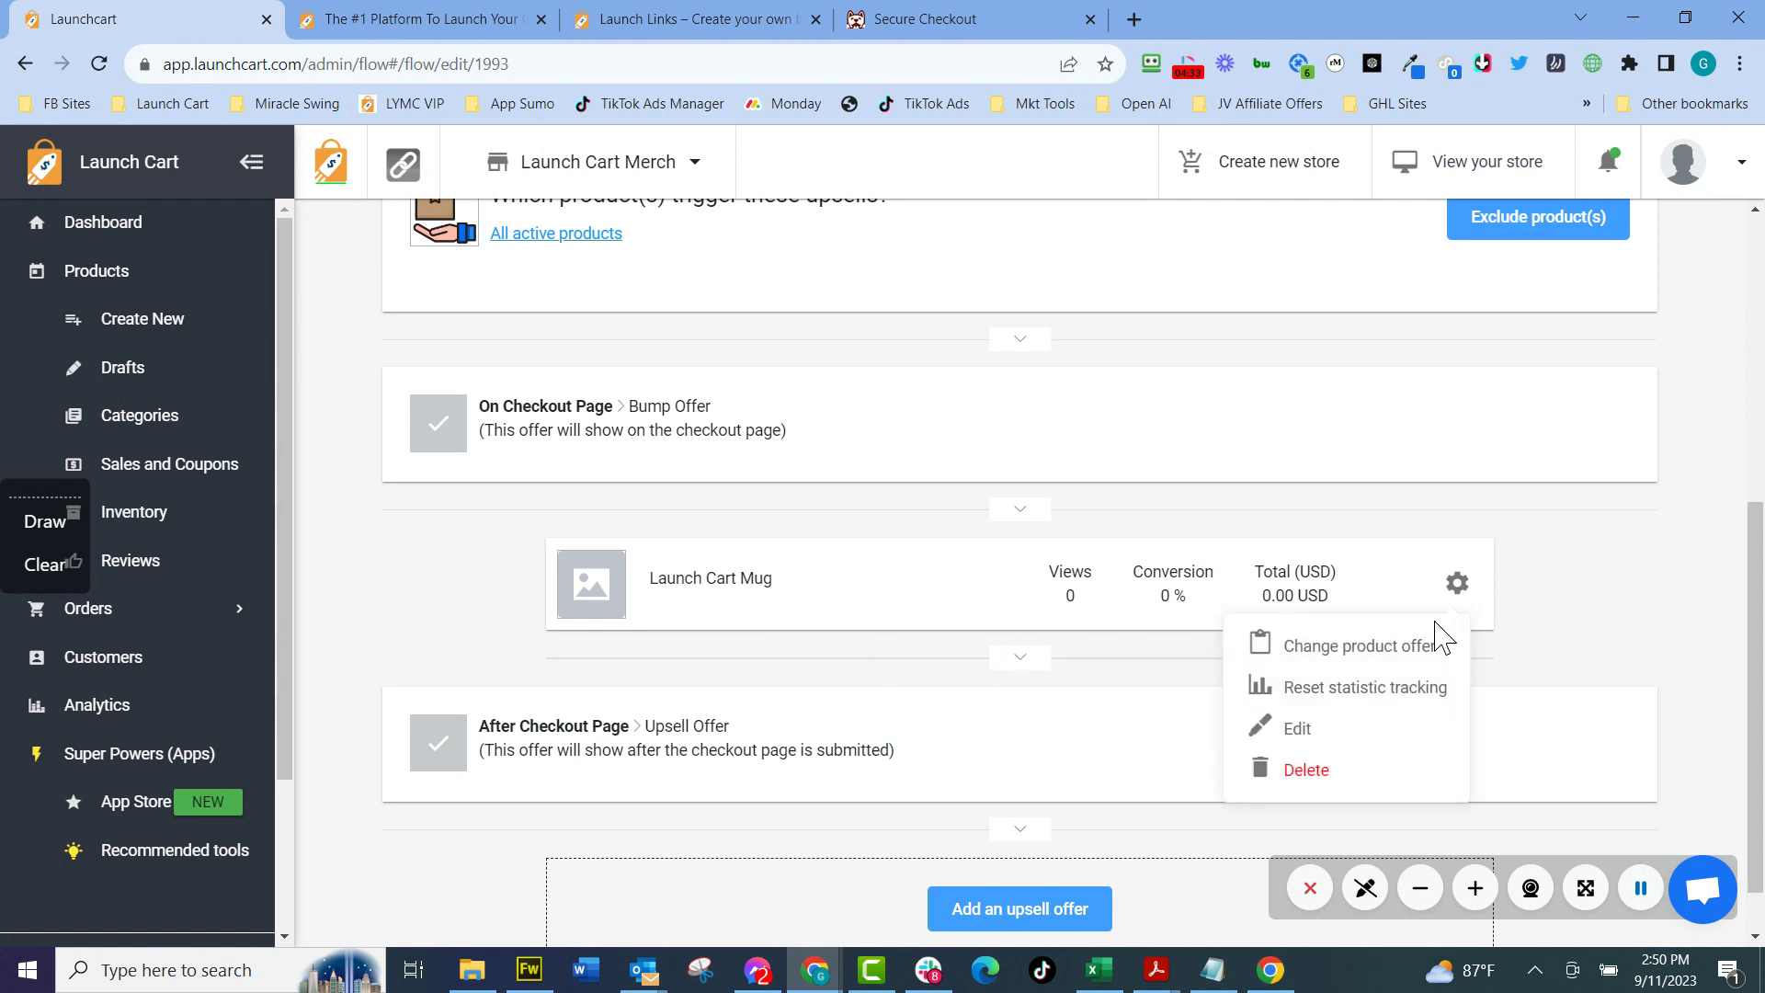
pyautogui.click(1312, 728)
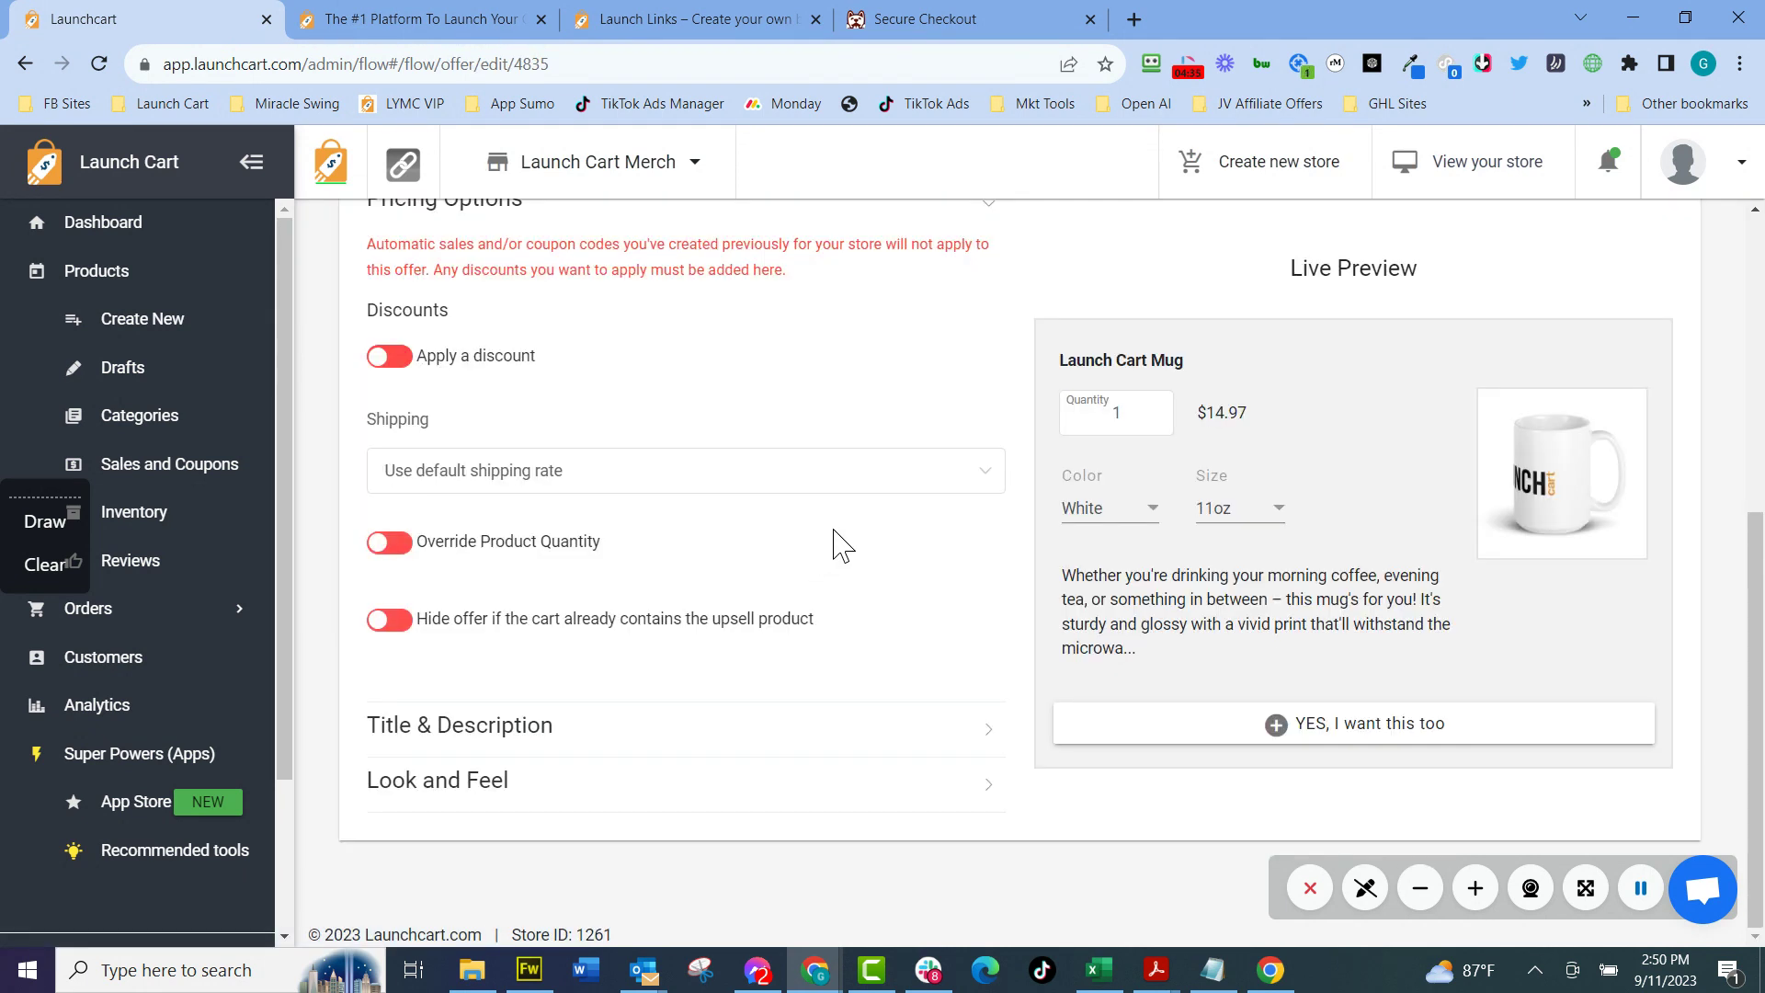
# Give the mug offer a $3 discount and hide it when the cart already has the mug.
pyautogui.scroll(4, 1122, 568)
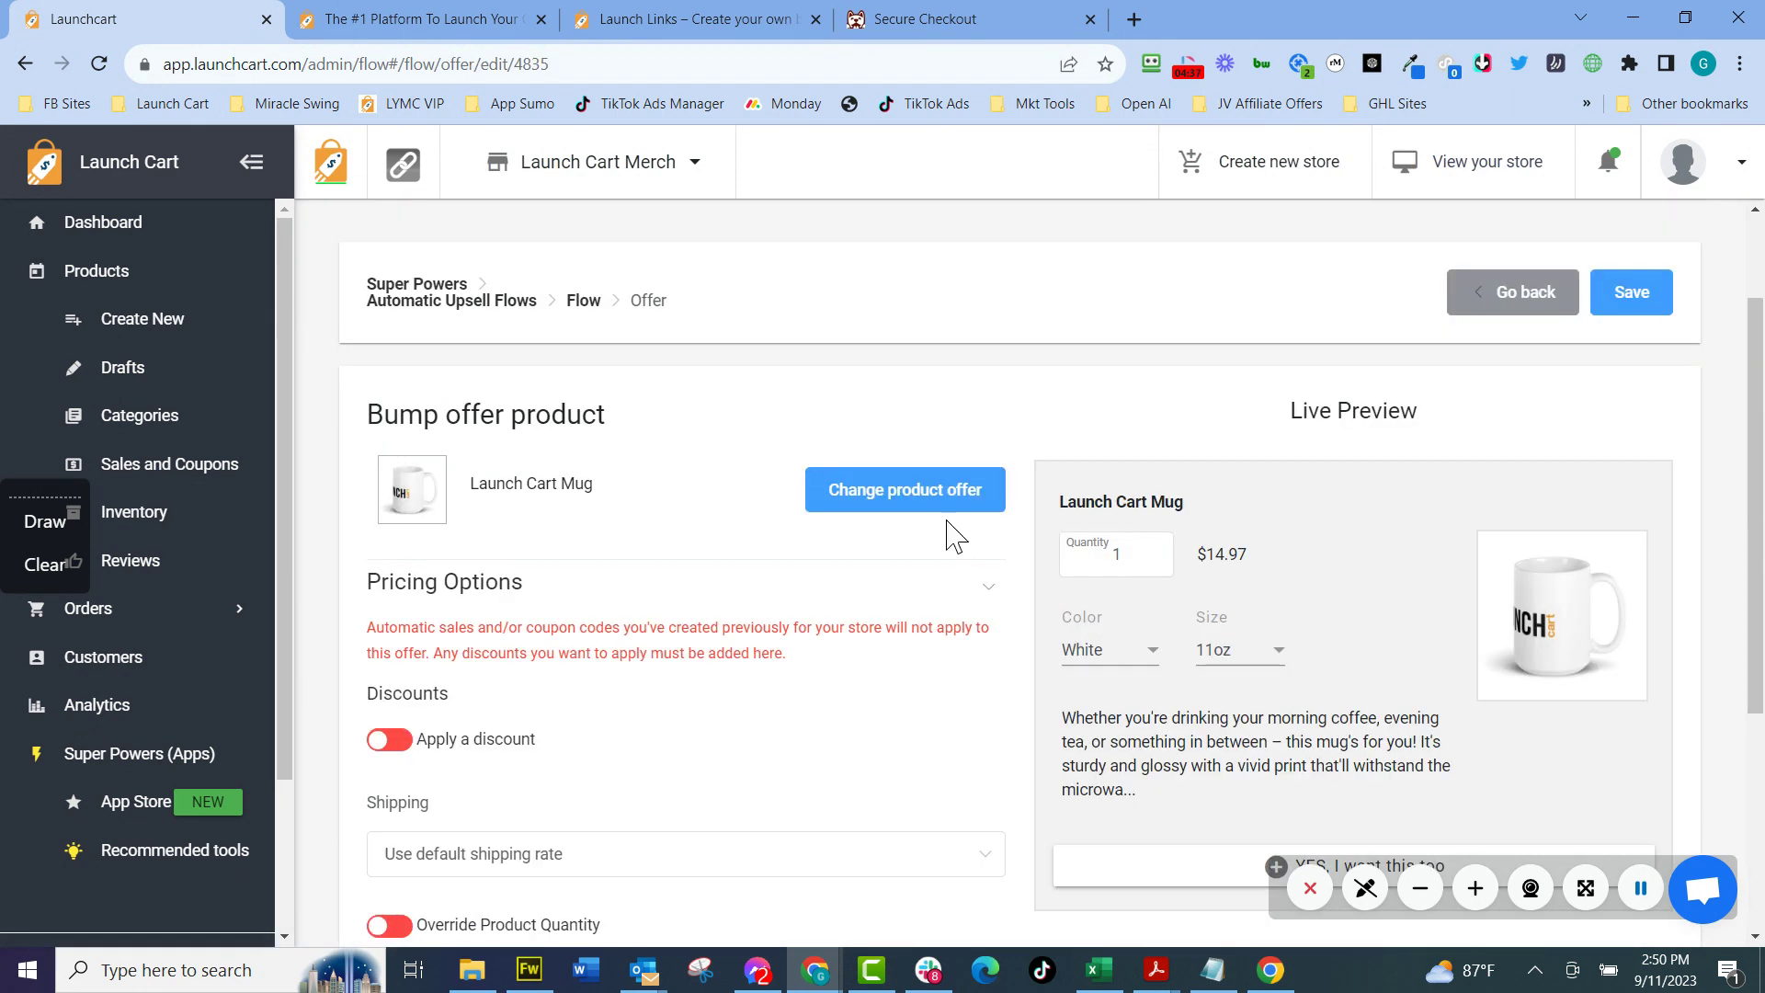
pyautogui.click(394, 740)
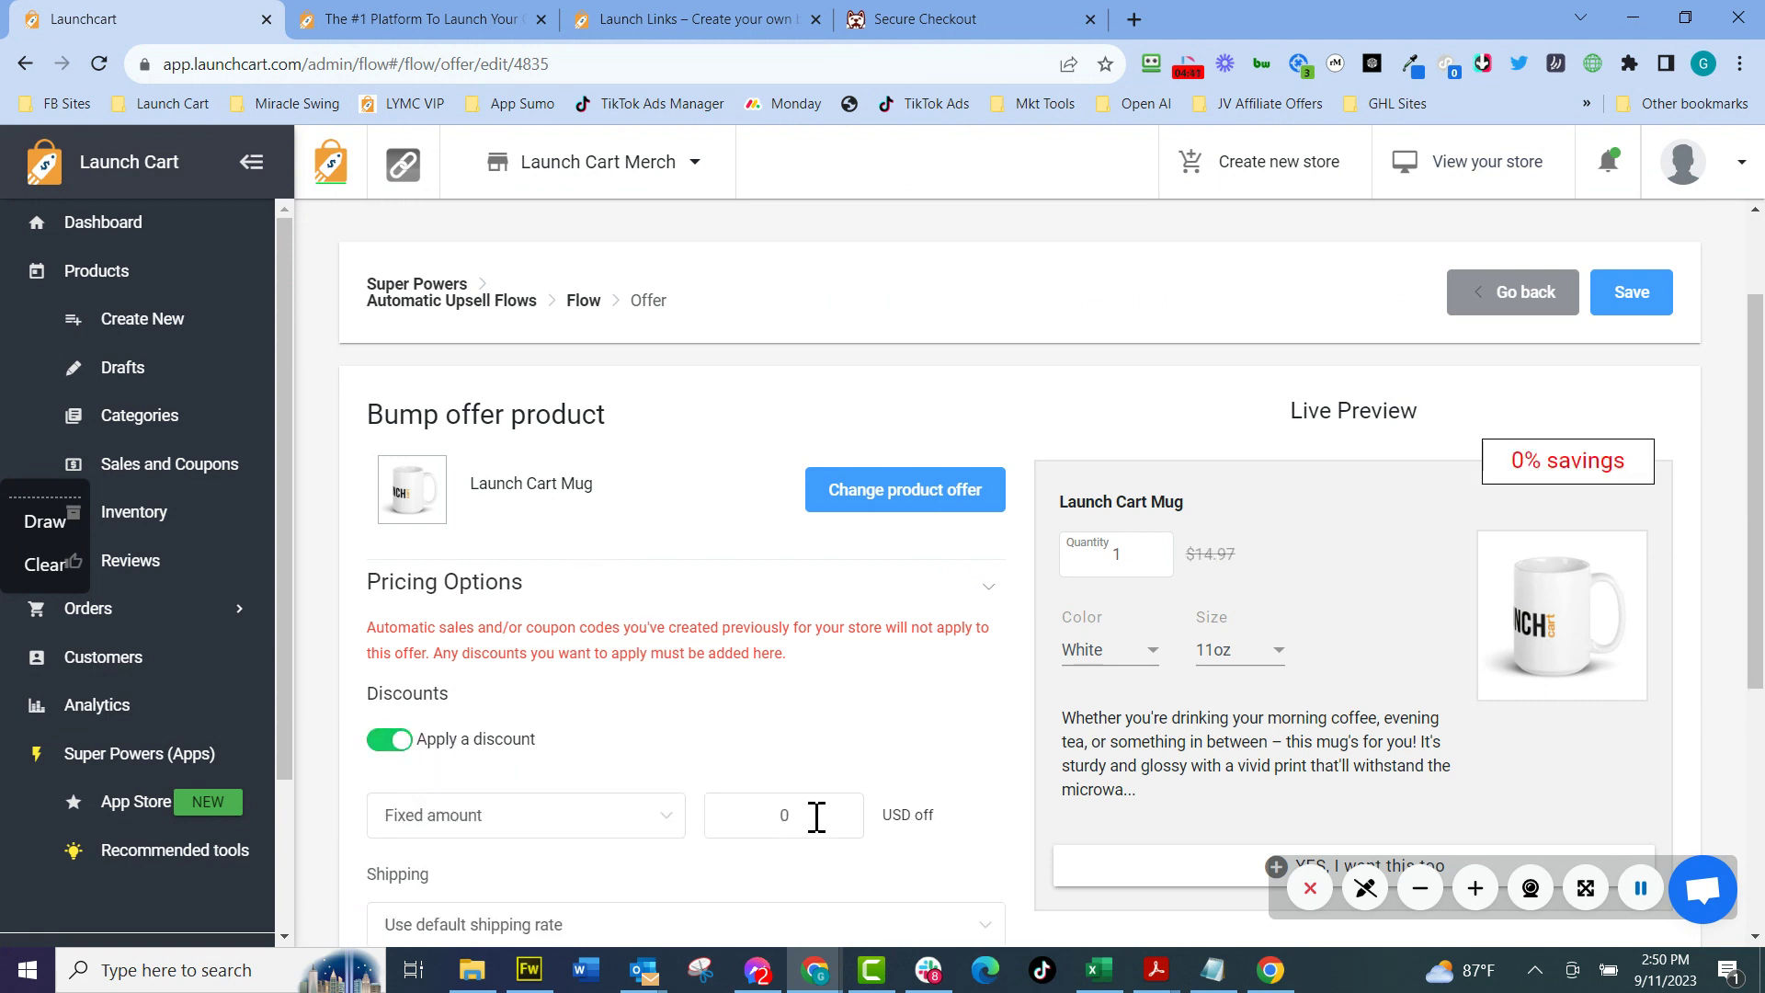
pyautogui.moveTo(816, 810); pyautogui.dragTo(718, 804)
pyautogui.write('3')
pyautogui.scroll(-5, 970, 722)
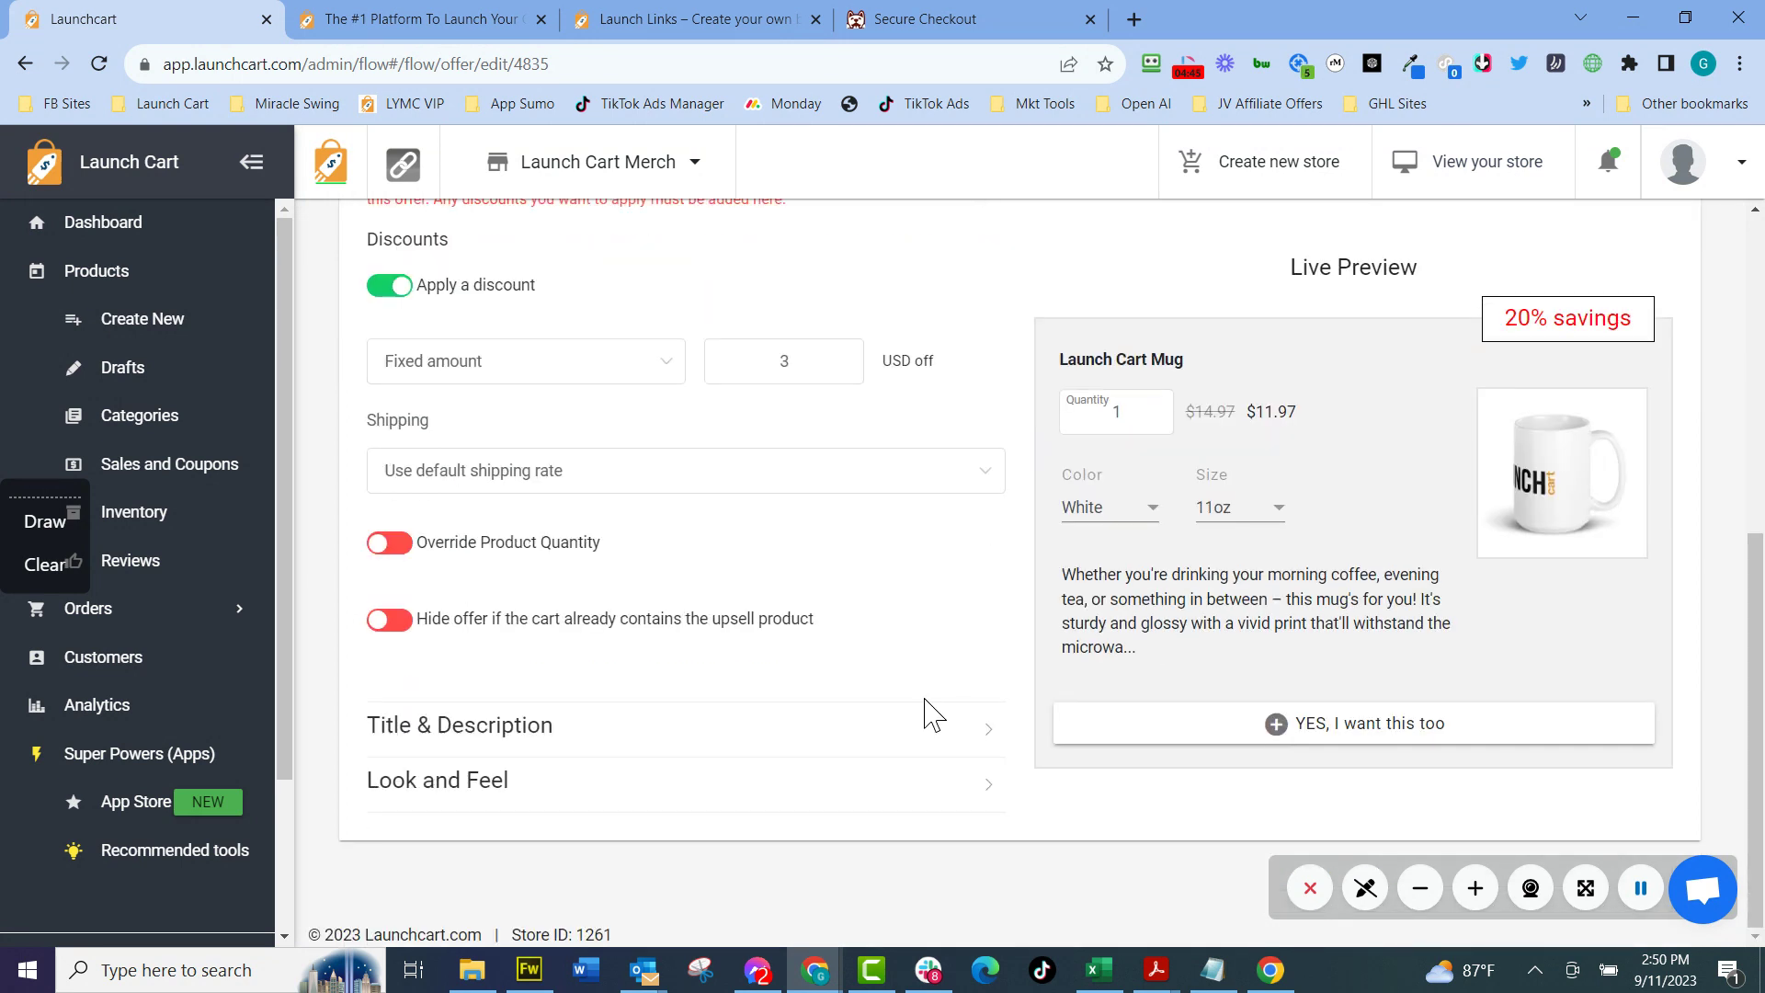
pyautogui.click(405, 633)
# Title the offer 'Save $3.00 & Add Mug To your Order'.
pyautogui.click(509, 747)
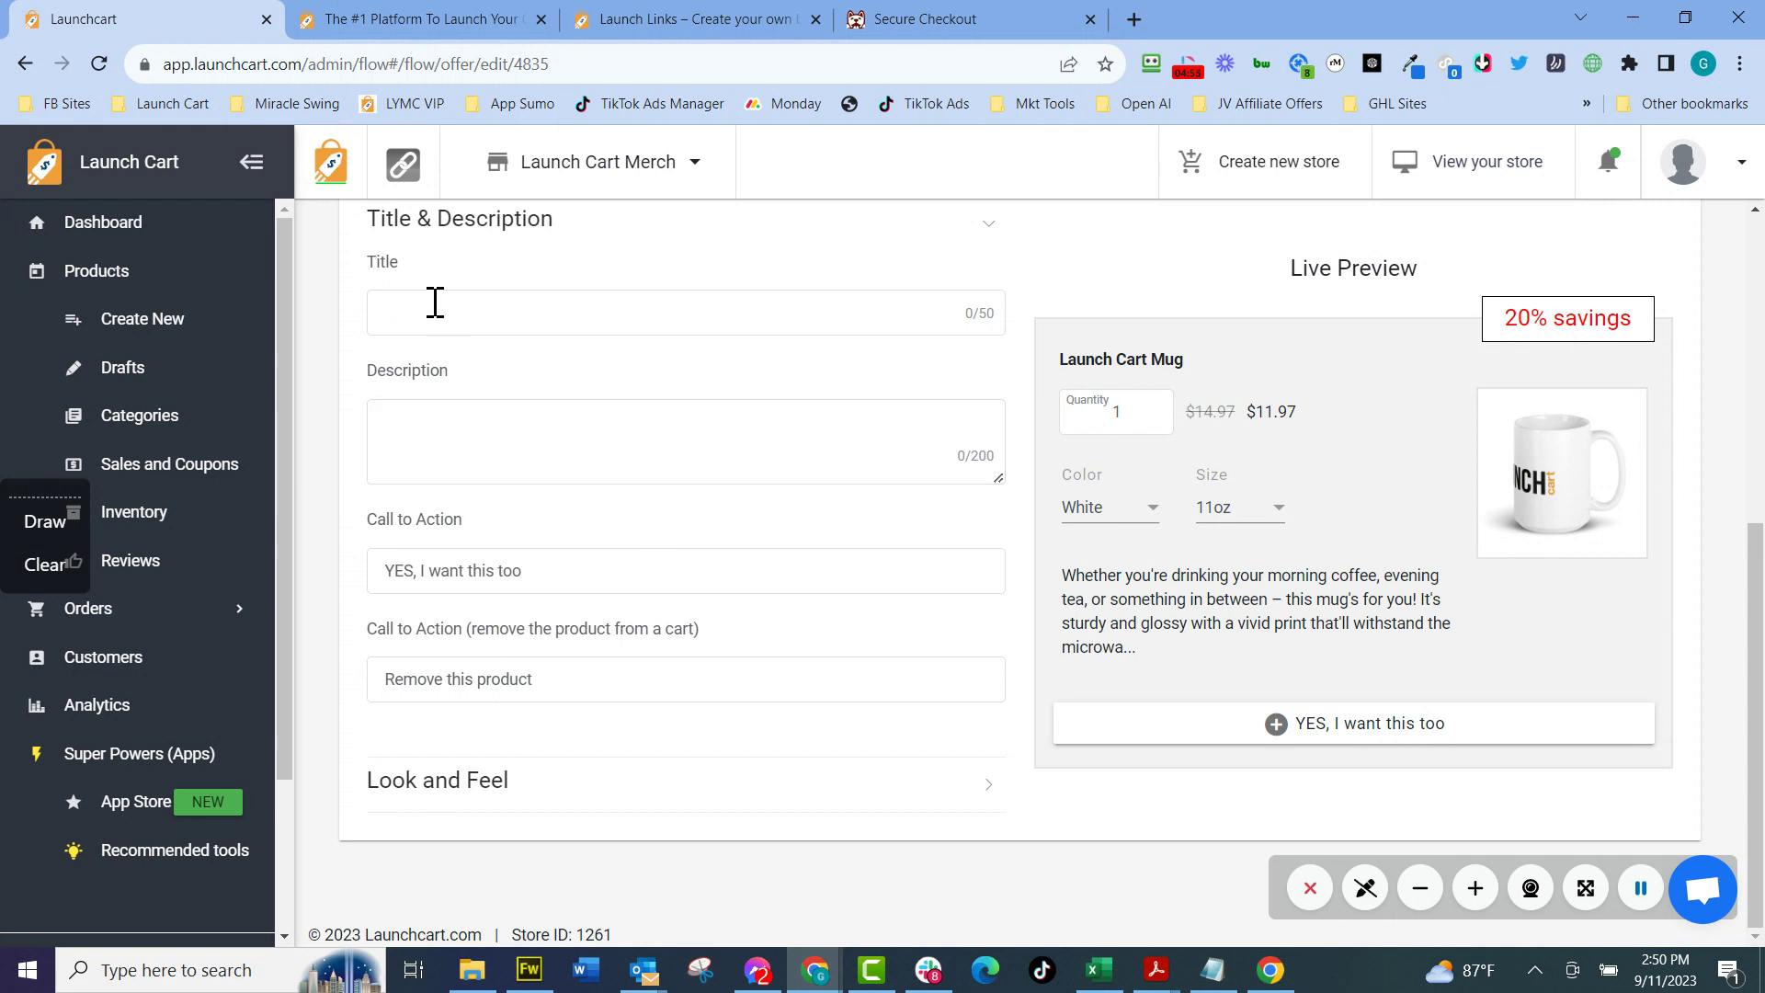
pyautogui.click(435, 301)
pyautogui.write('Sa')
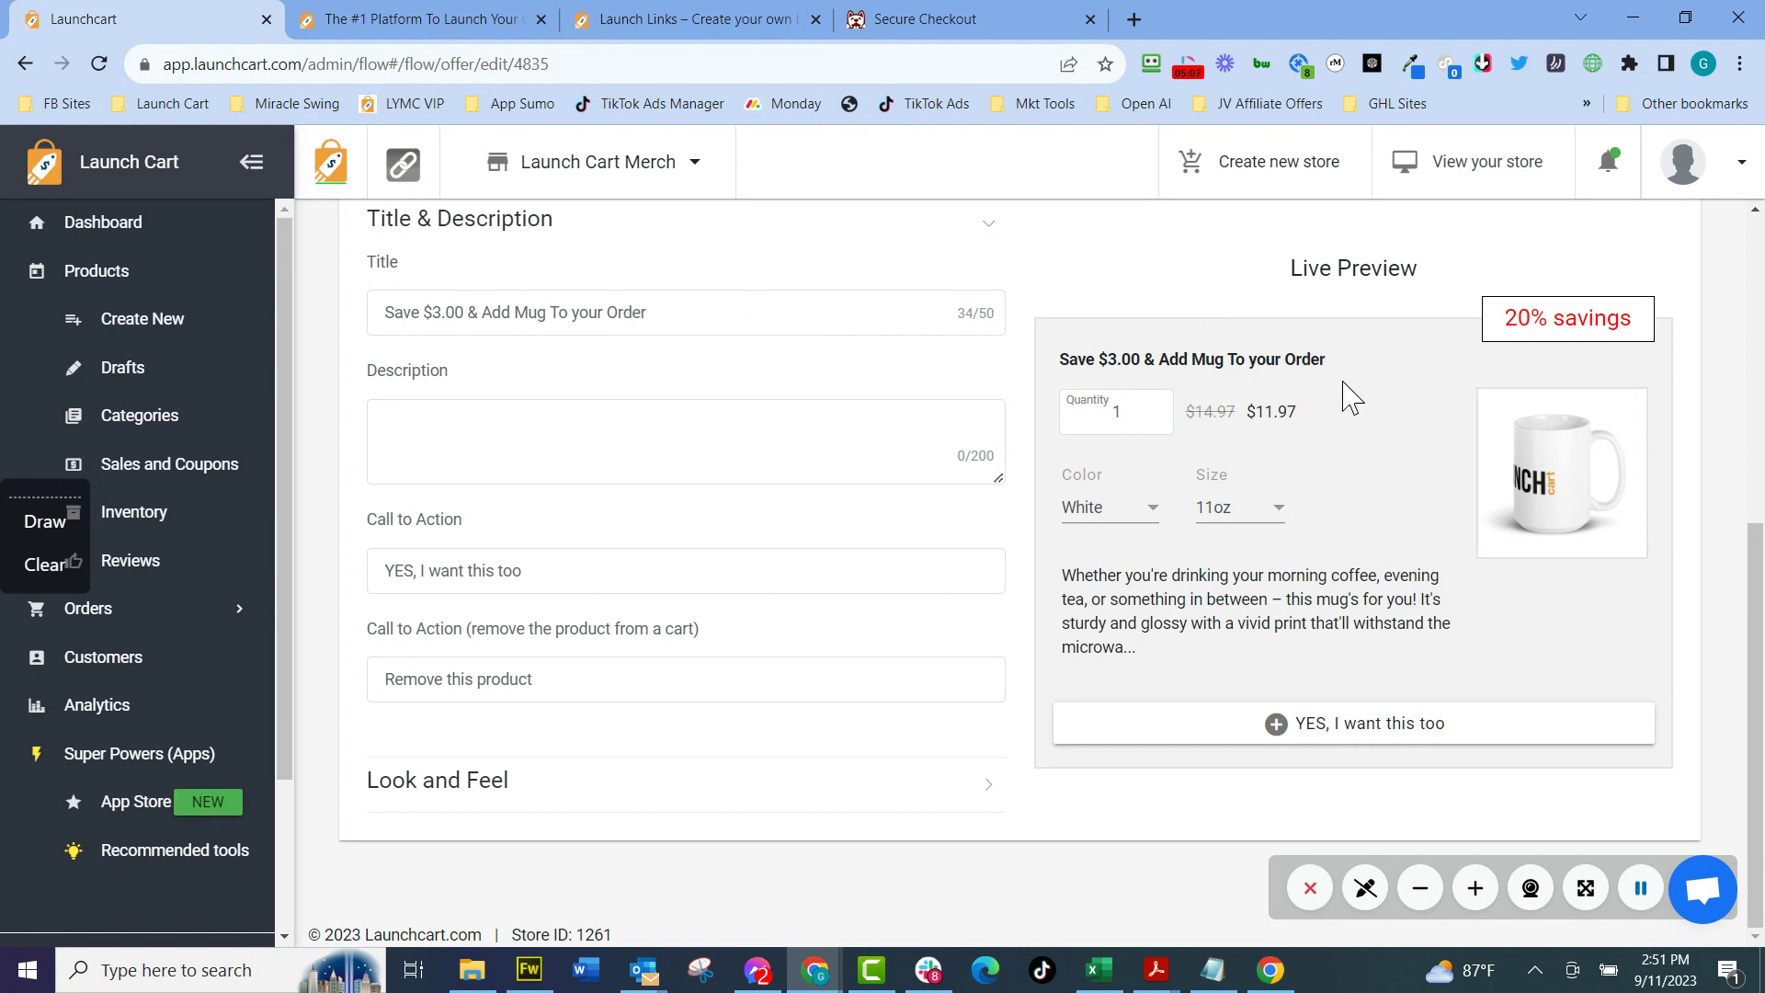
pyautogui.click(527, 450)
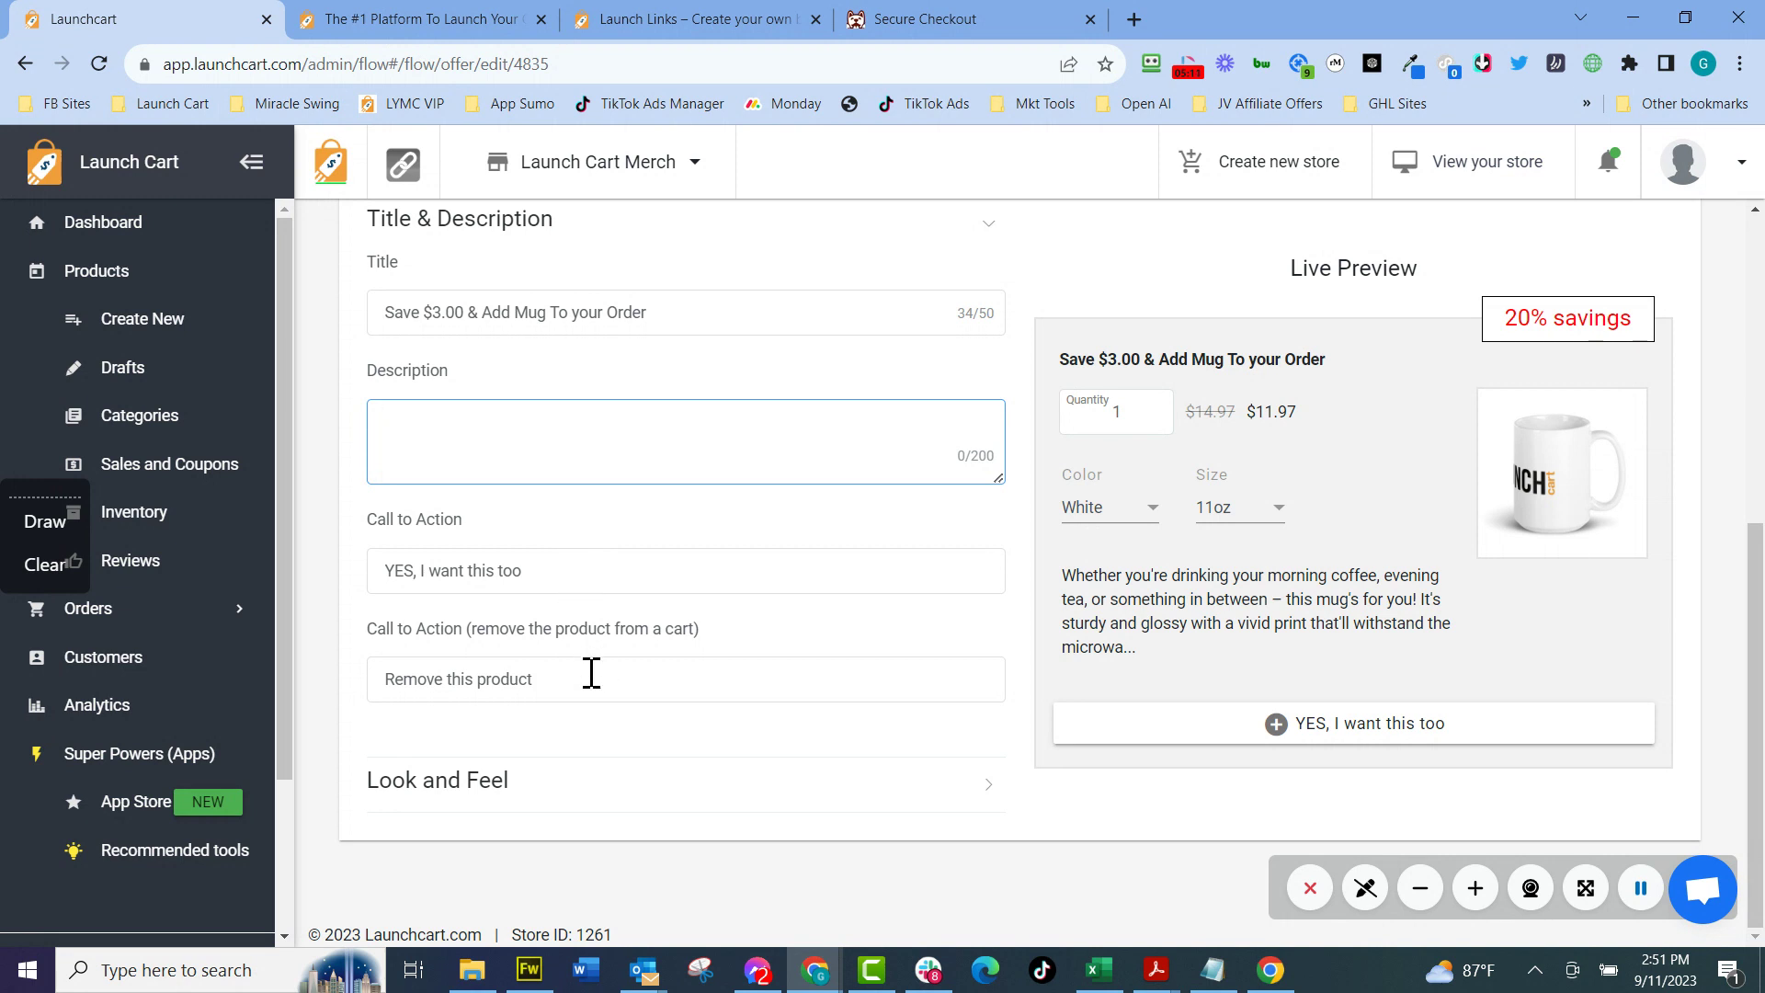
# Choose the Dashed theme under Look and Feel and save the offer.
pyautogui.click(521, 780)
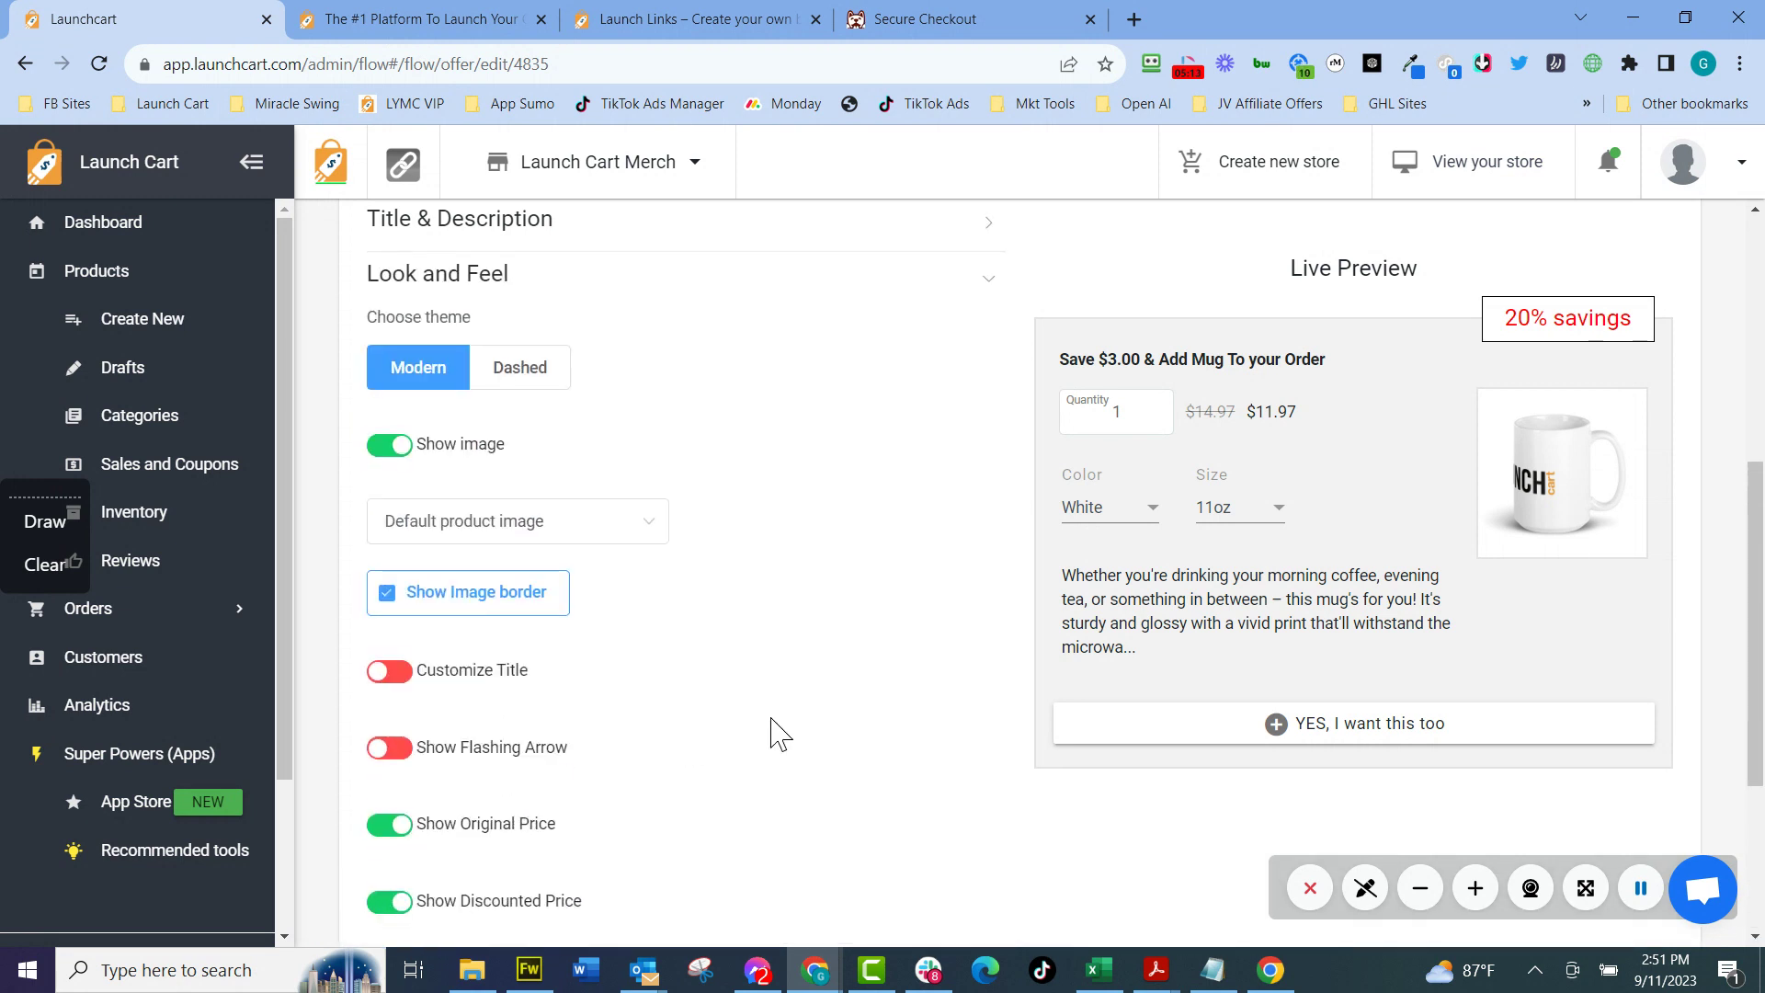
pyautogui.scroll(-3, 759, 674)
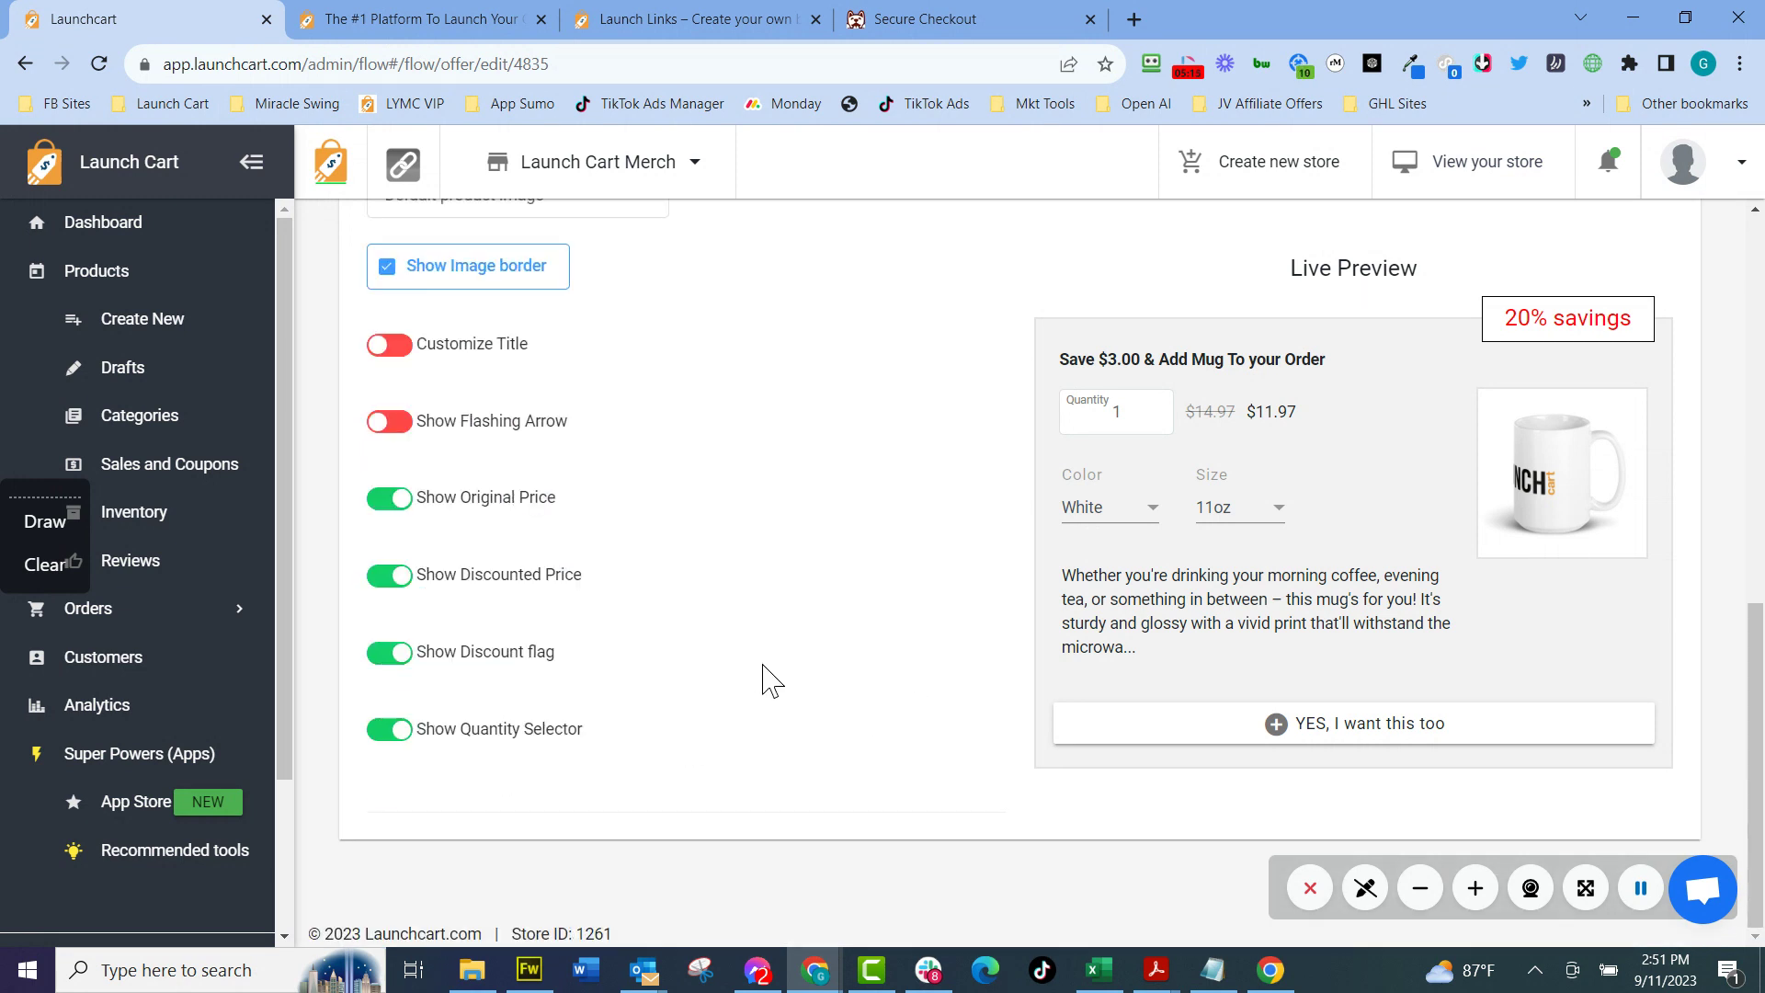
pyautogui.scroll(4, 769, 678)
pyautogui.click(520, 427)
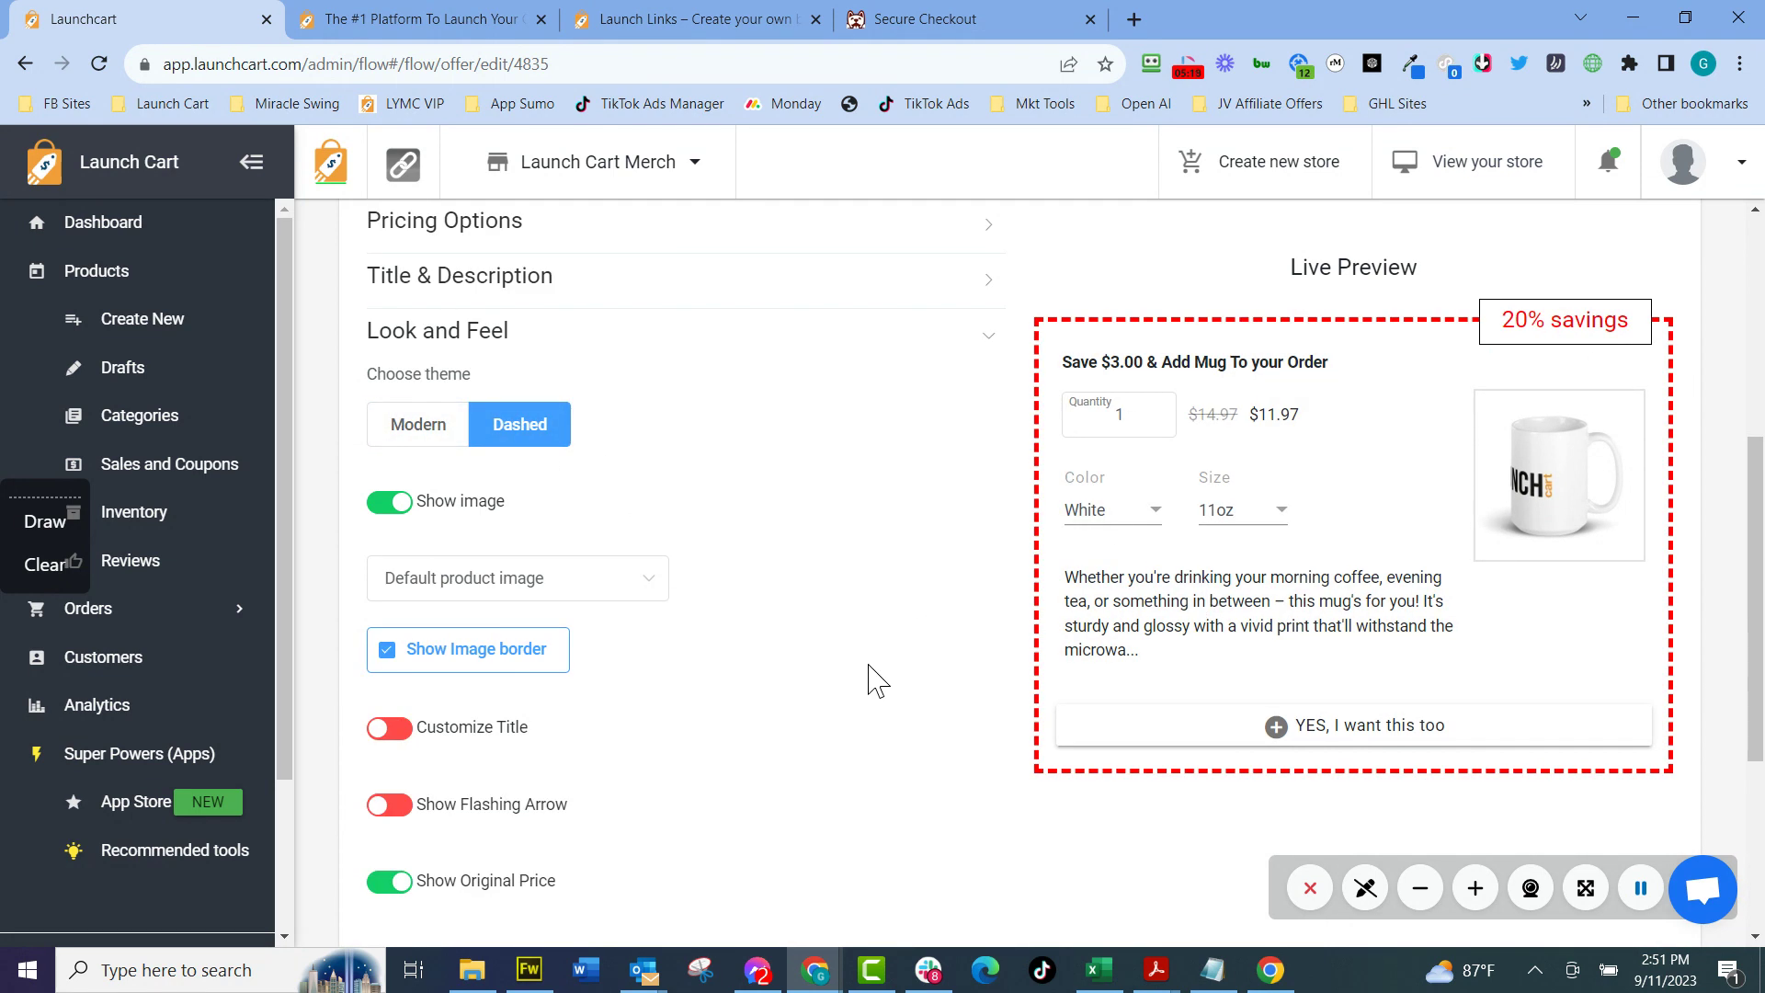
pyautogui.scroll(-4, 1037, 714)
pyautogui.scroll(10, 1036, 670)
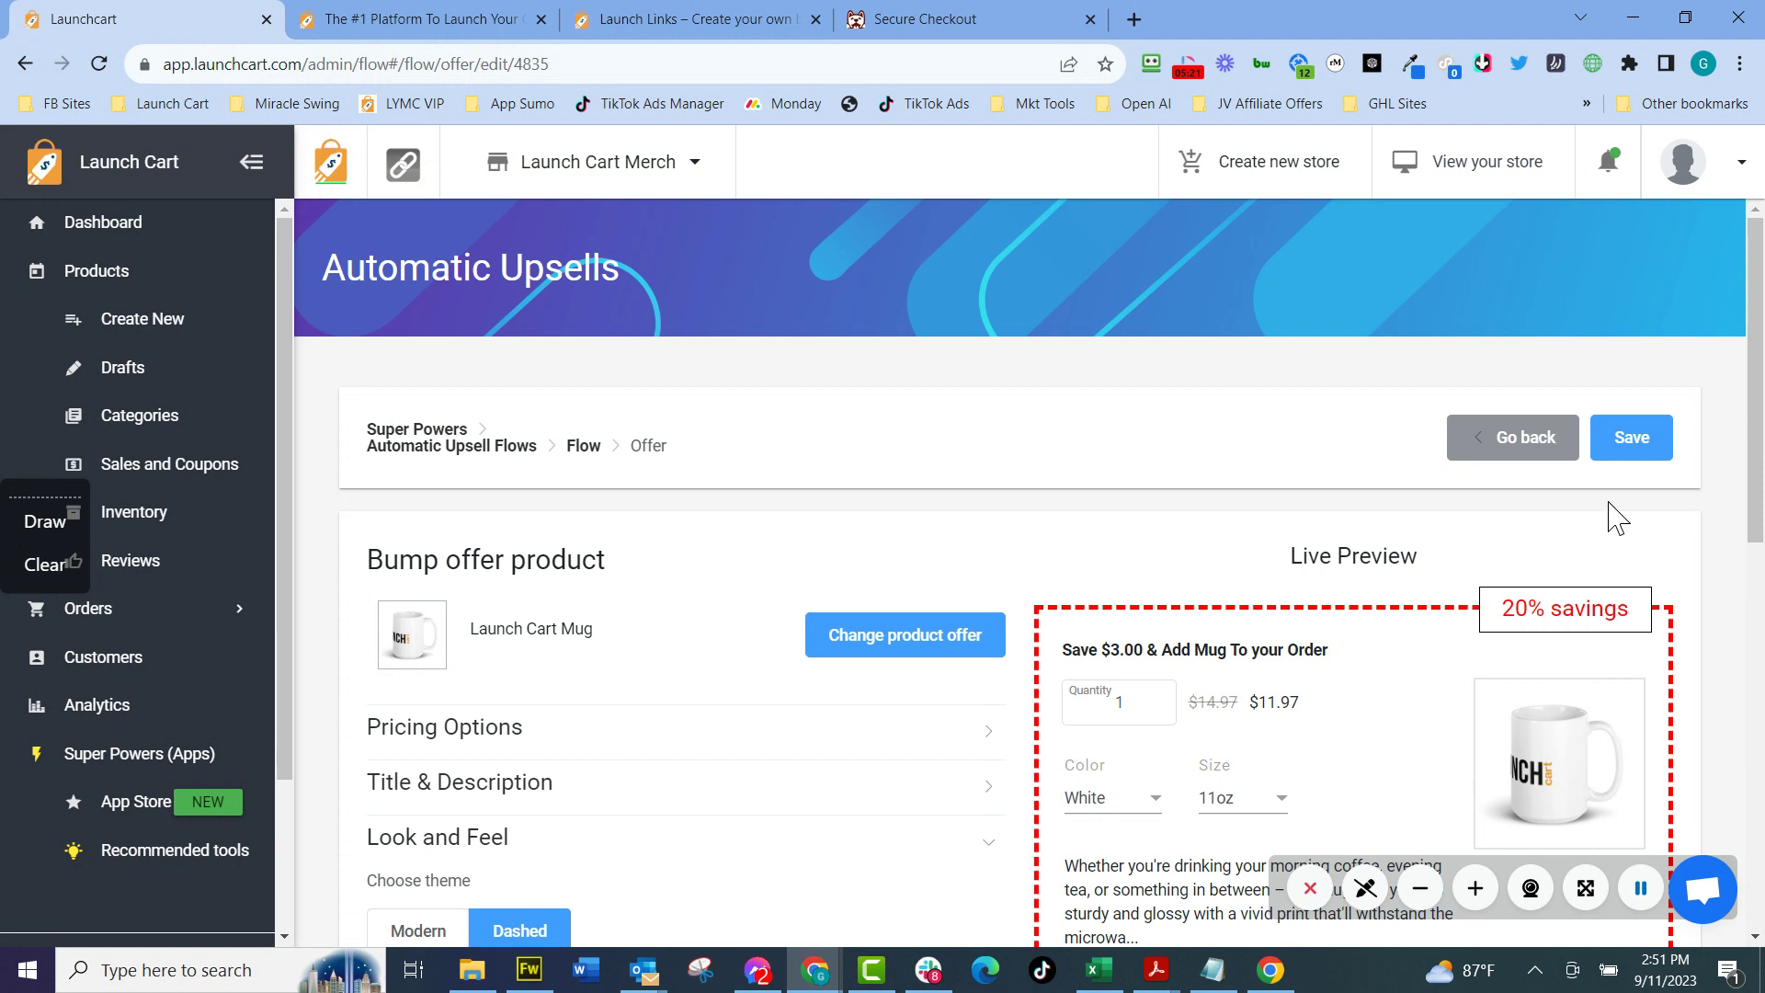
pyautogui.click(1623, 441)
pyautogui.scroll(-3, 1411, 536)
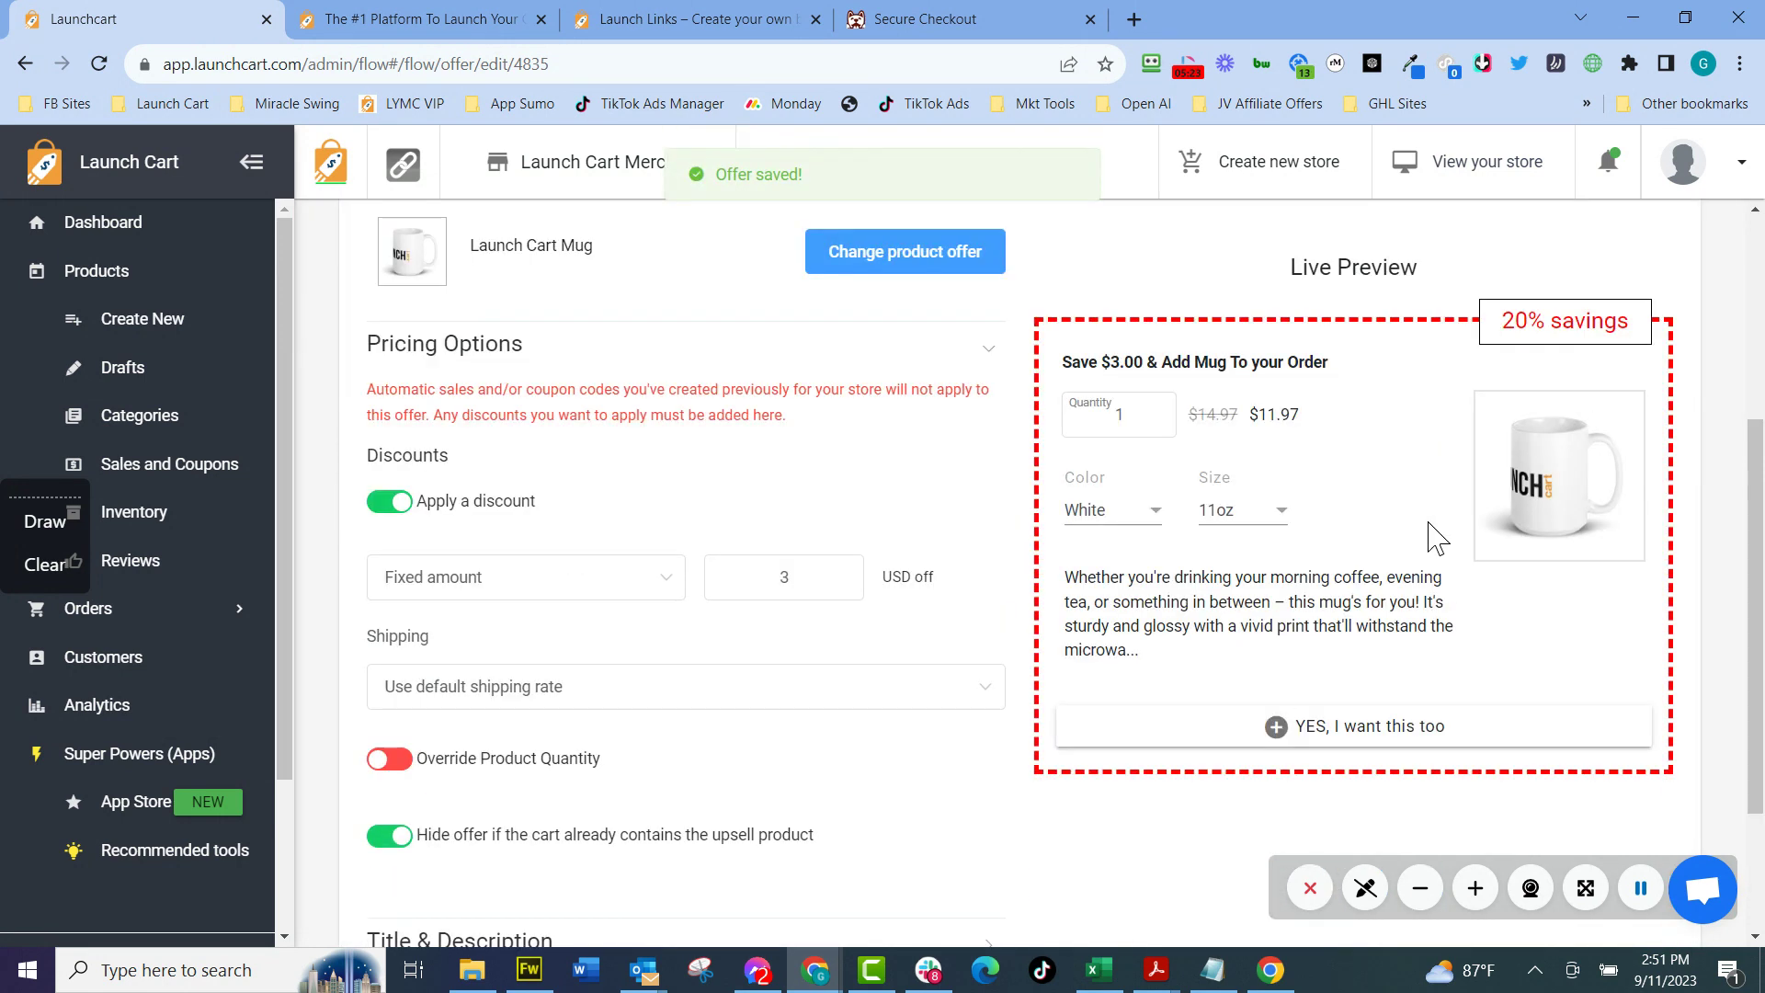
pyautogui.scroll(5, 1385, 577)
# Save the offer again and go back to the Super Powers apps page.
pyautogui.click(1624, 442)
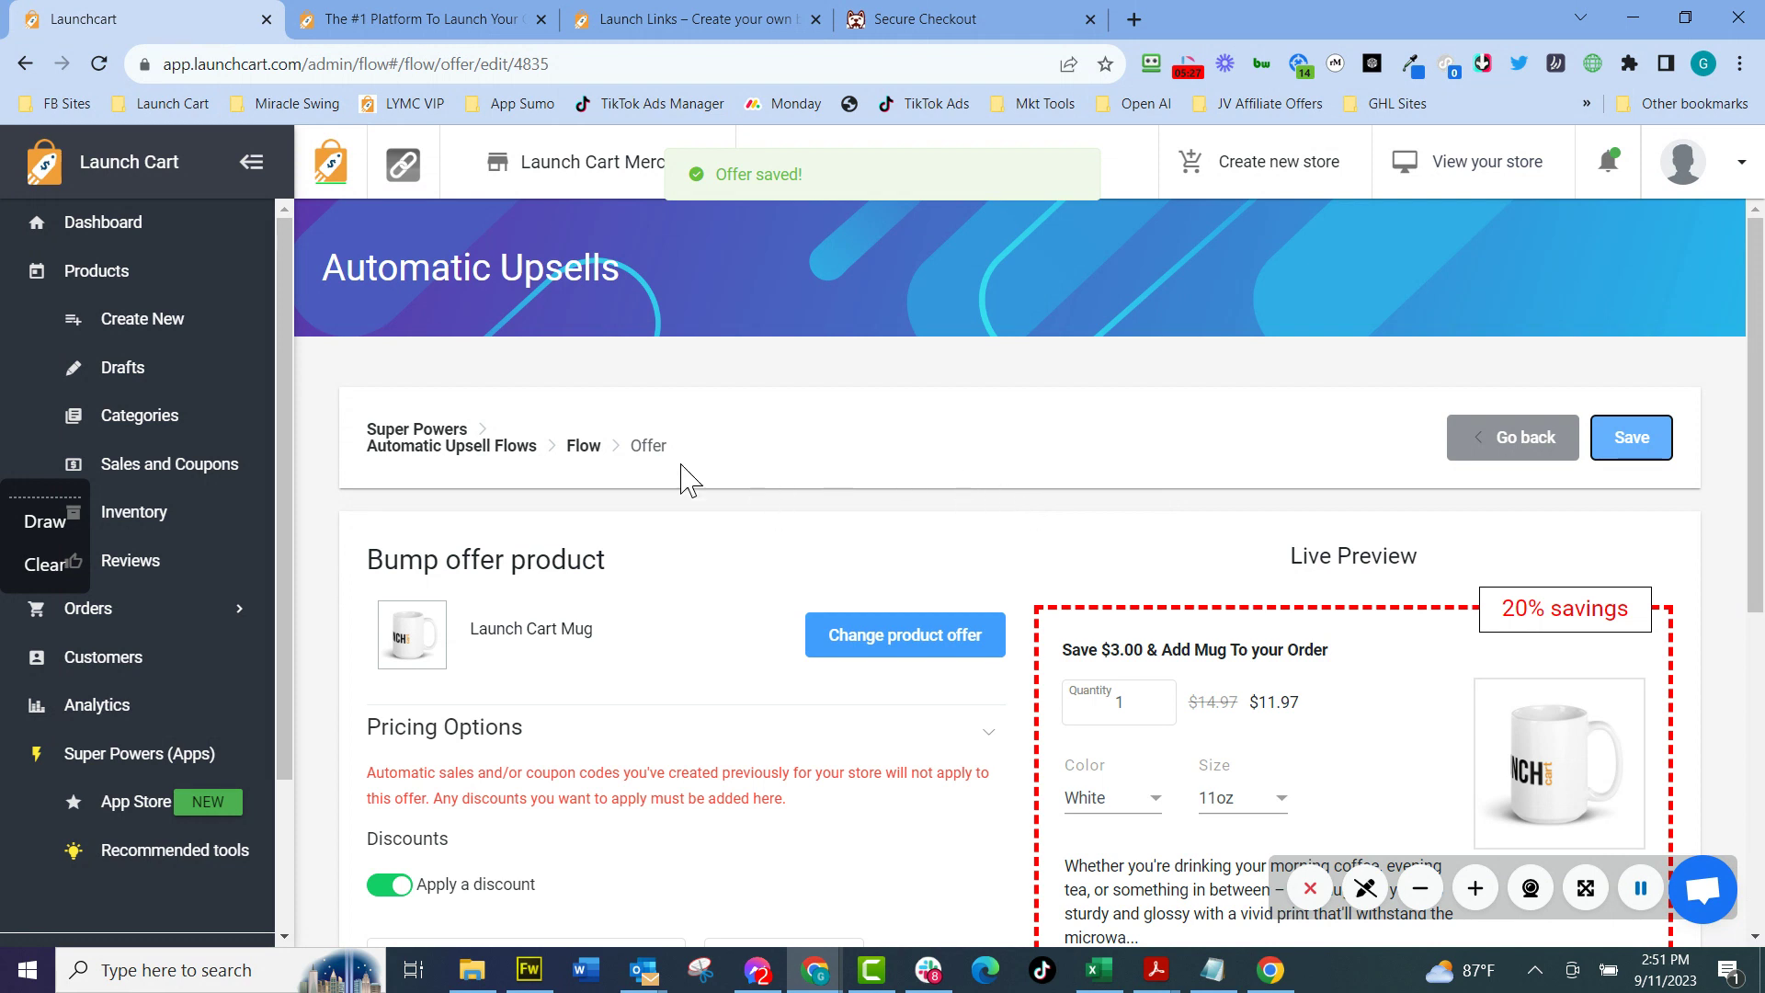
pyautogui.click(419, 429)
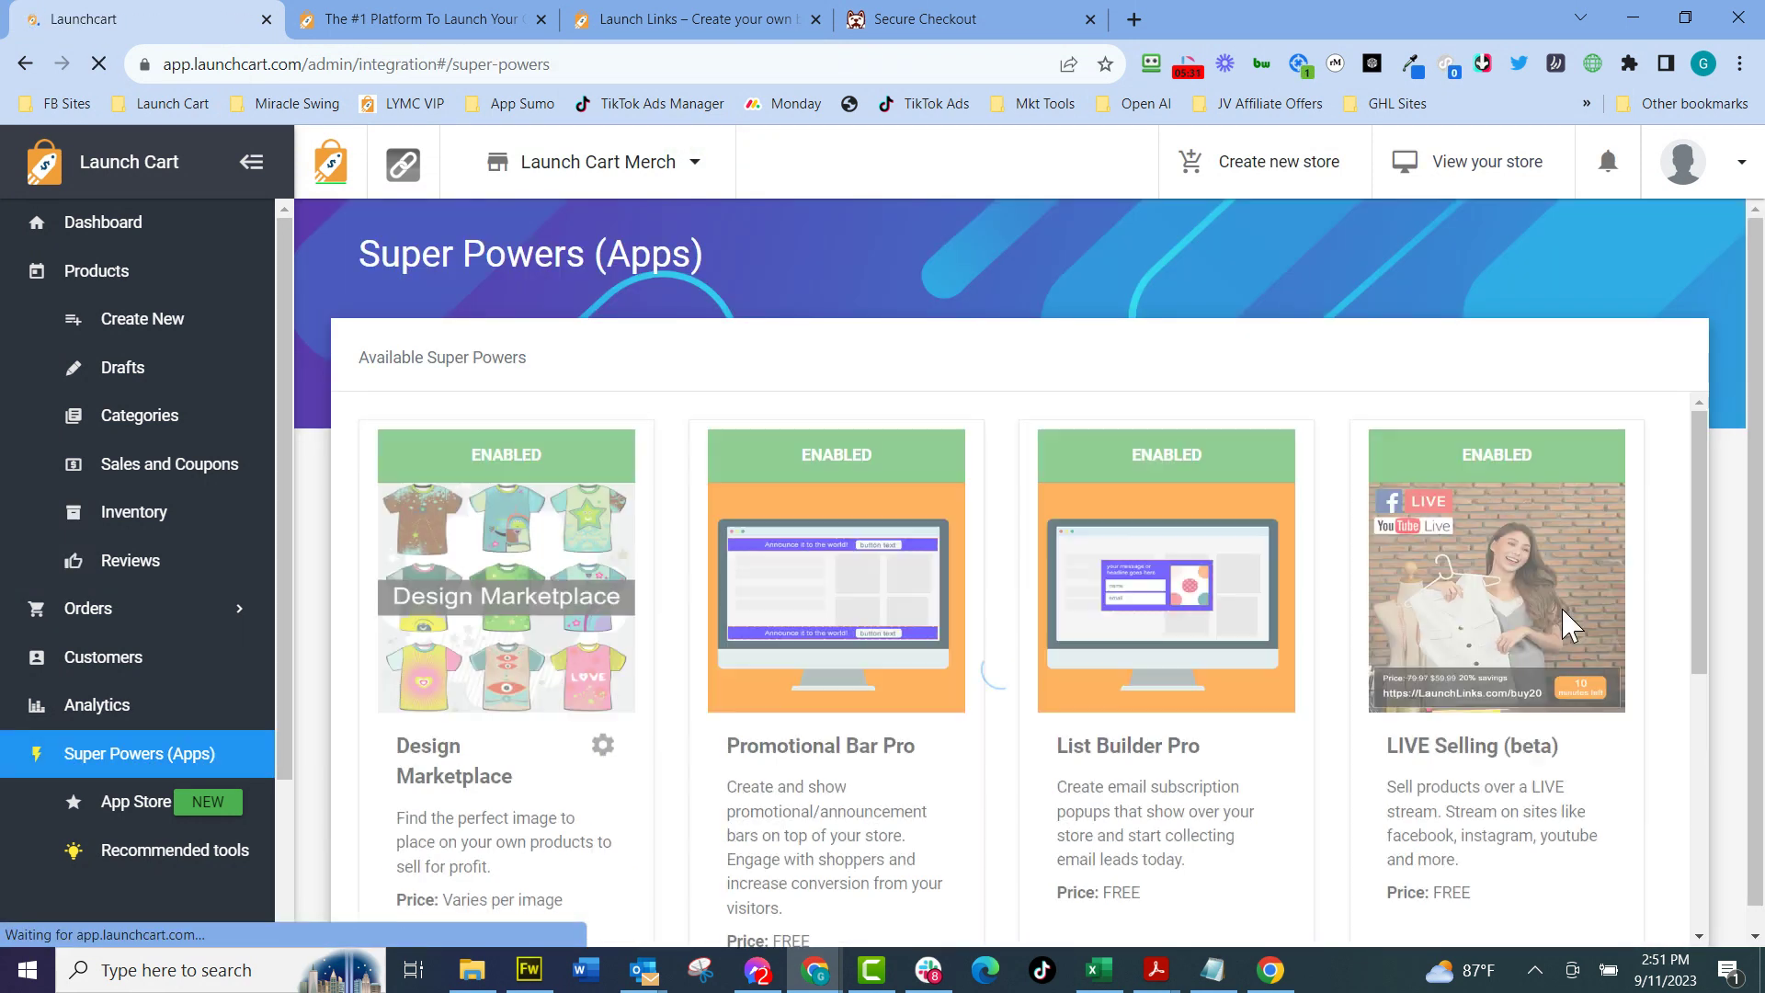
pyautogui.scroll(-5, 1379, 635)
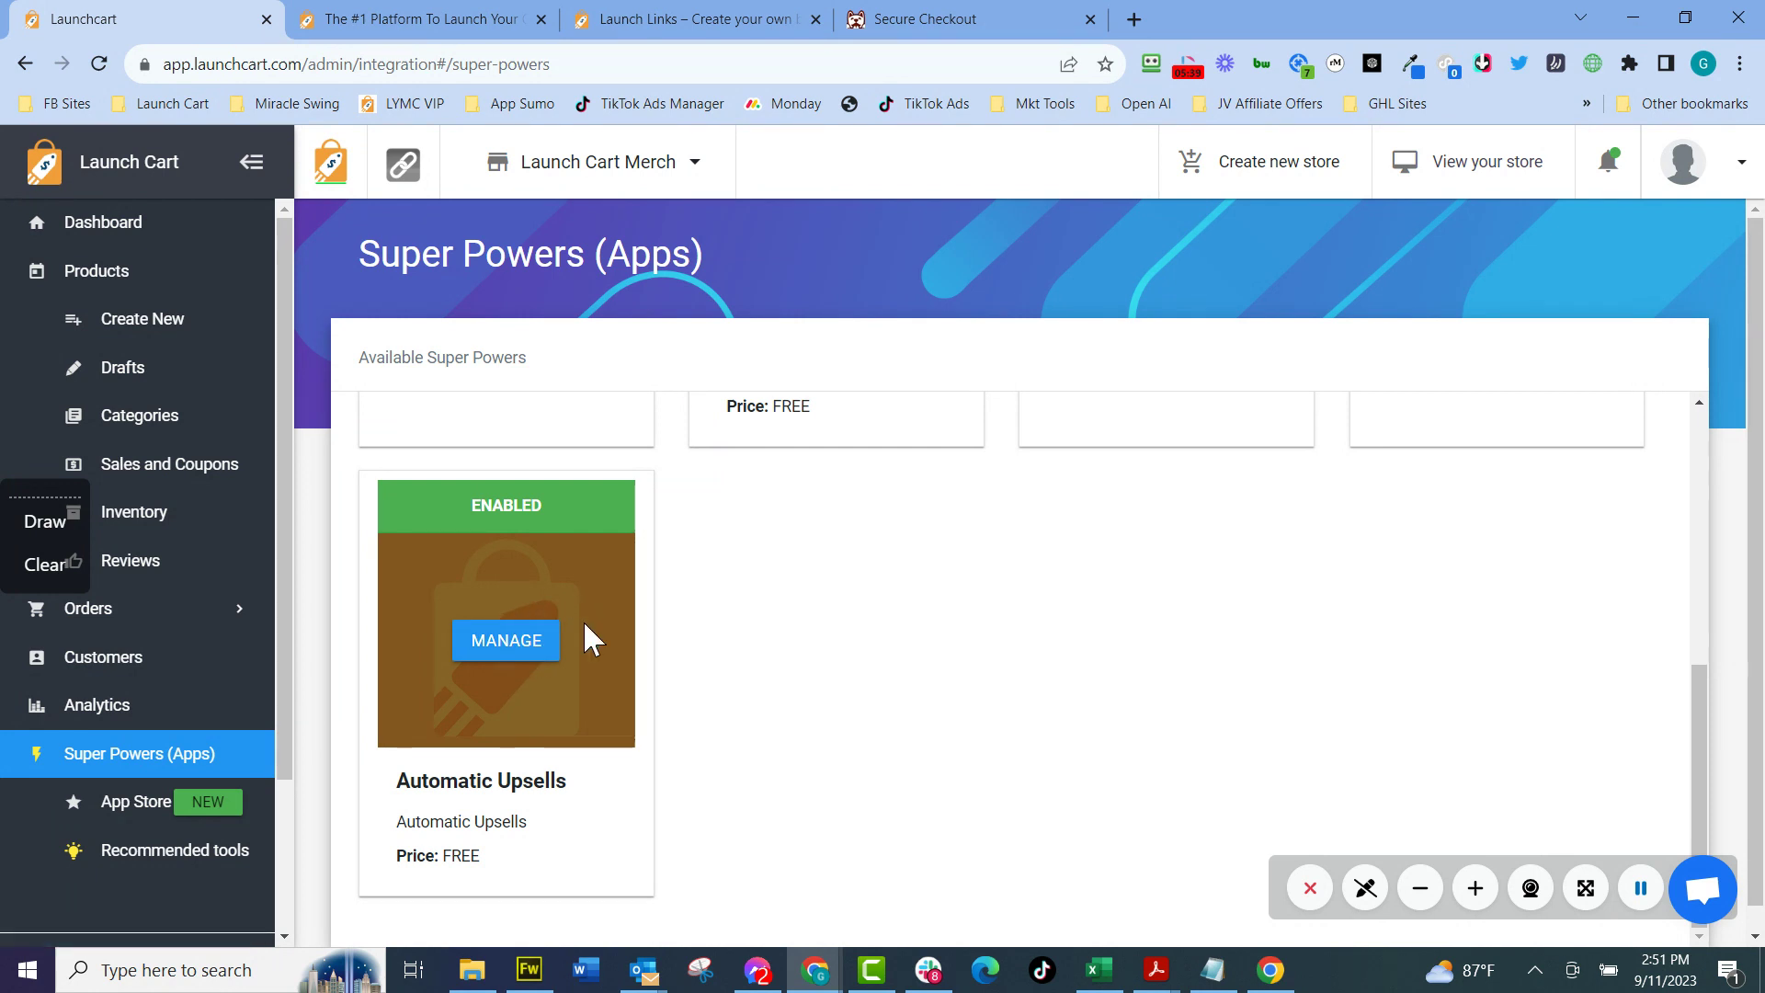
# Browse the App Store cards, then open the Sales and Coupons discount list.
pyautogui.click(139, 804)
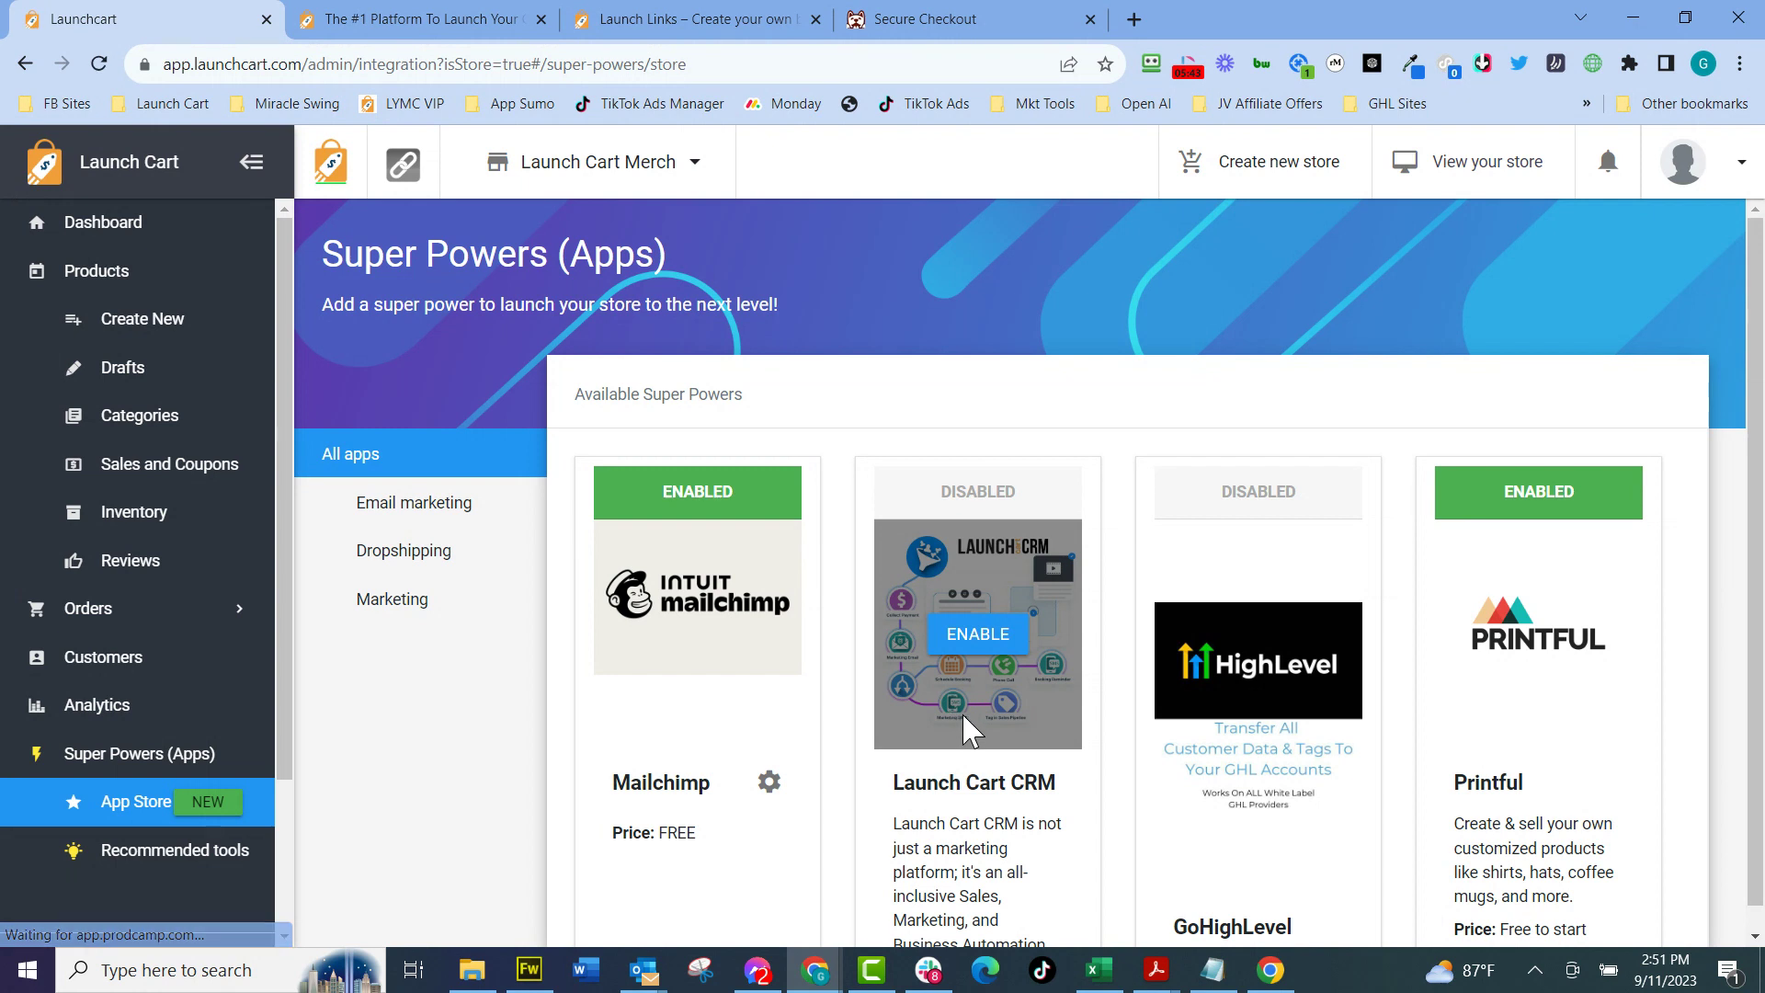
pyautogui.moveTo(692, 685)
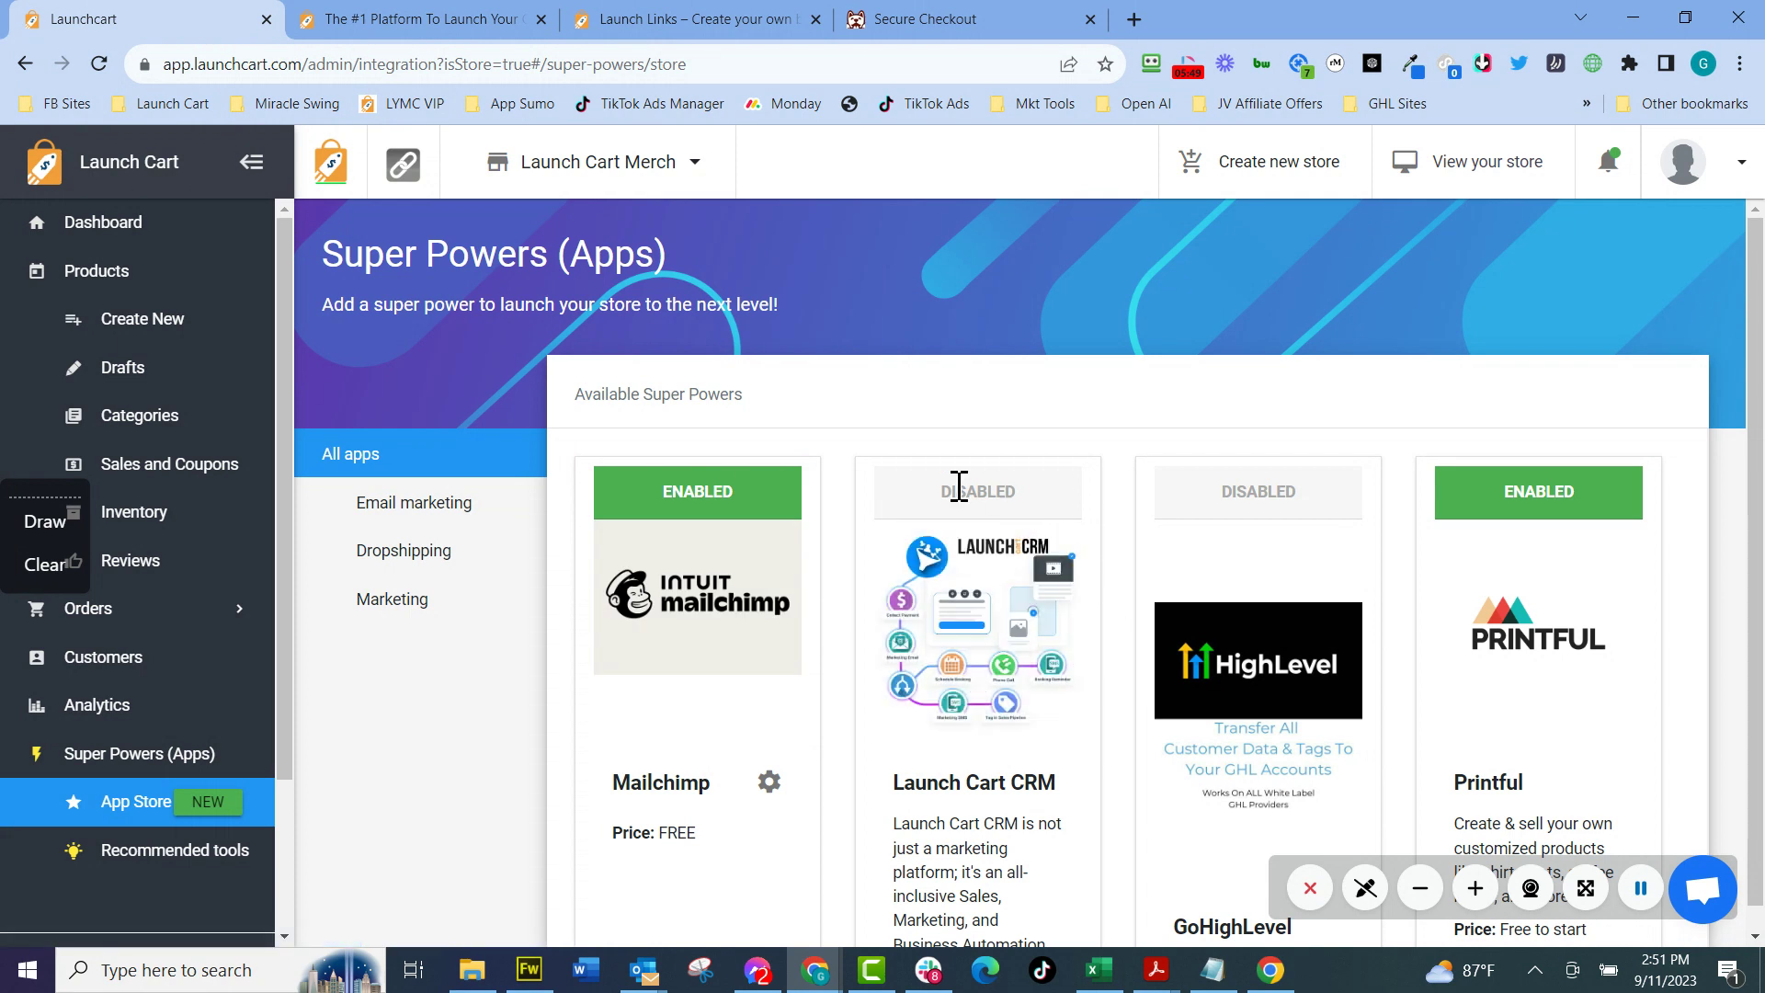
pyautogui.moveTo(1186, 561)
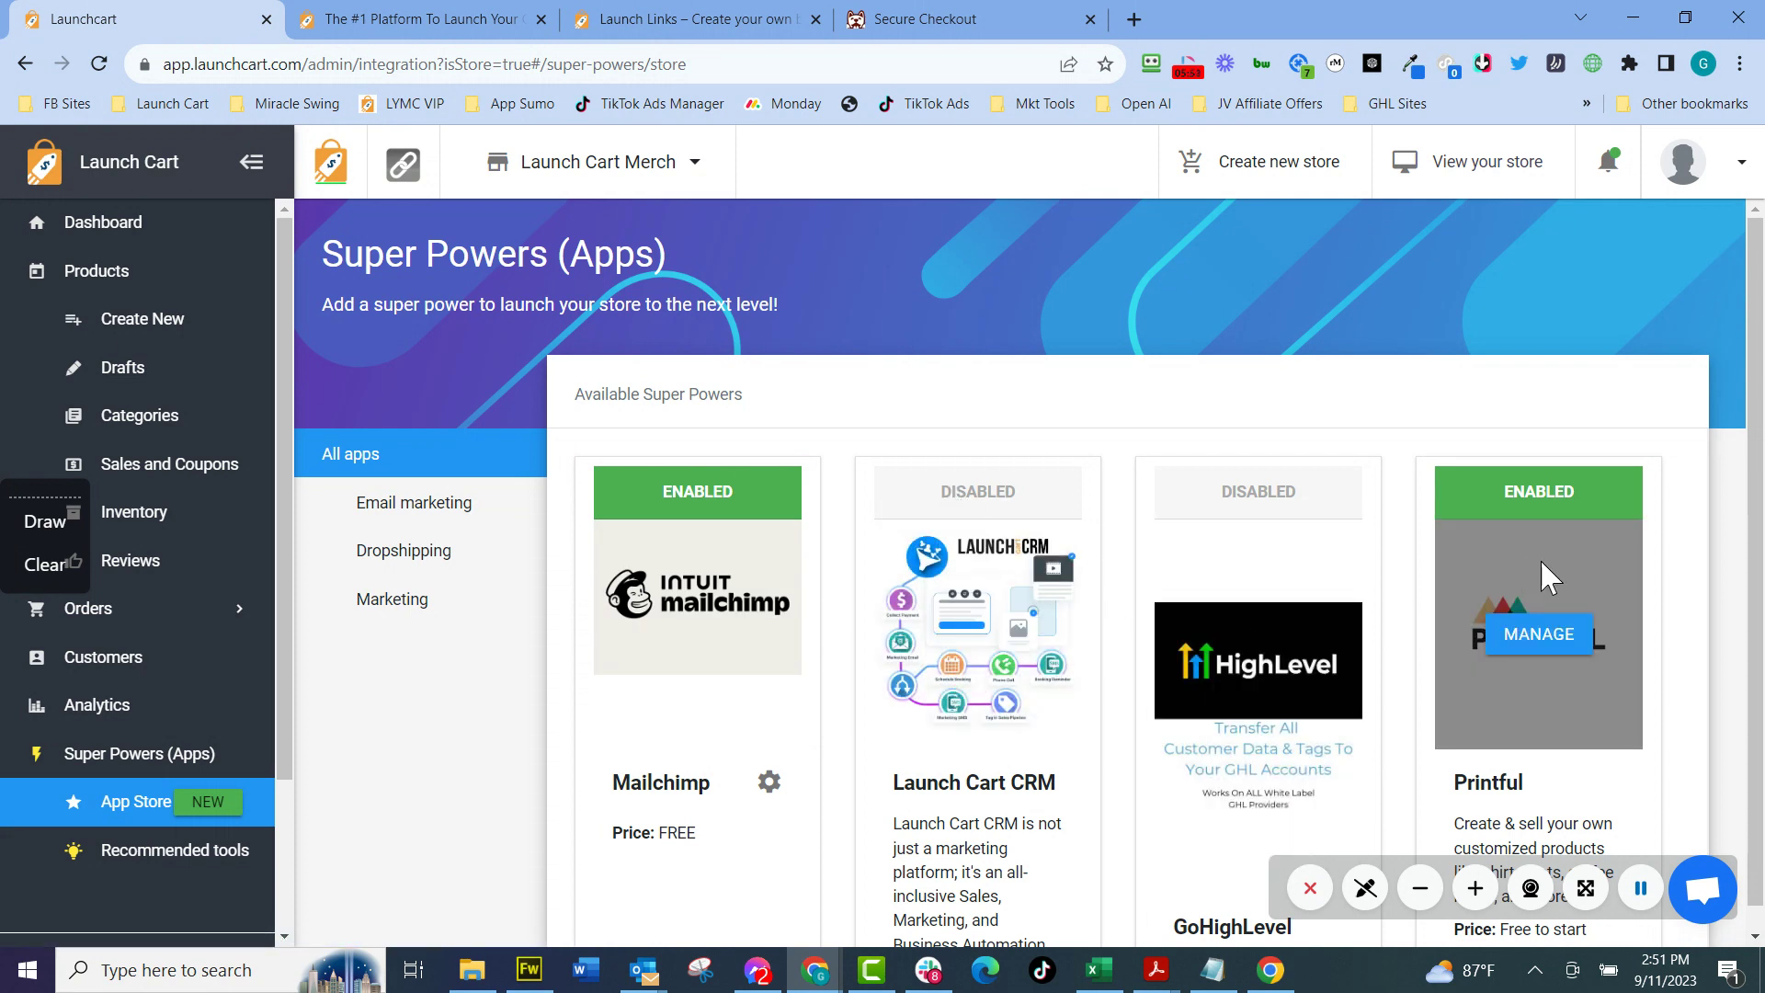
pyautogui.scroll(-7, 1541, 559)
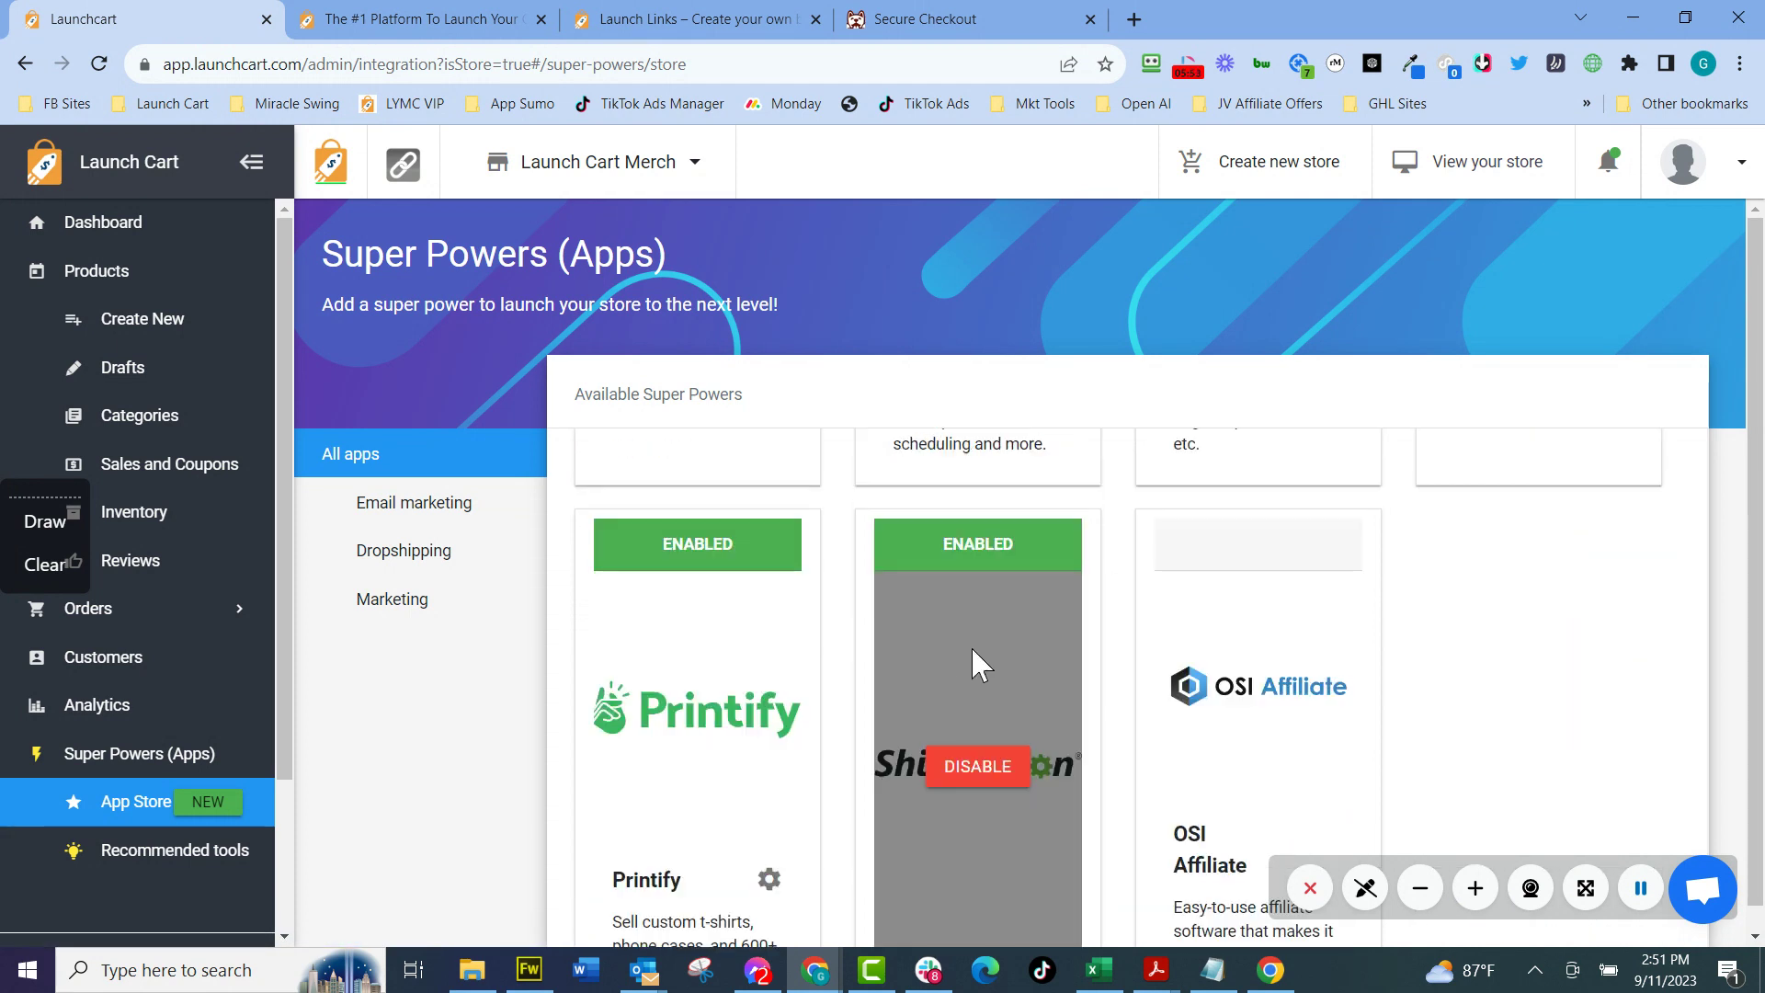
pyautogui.scroll(-3, 984, 648)
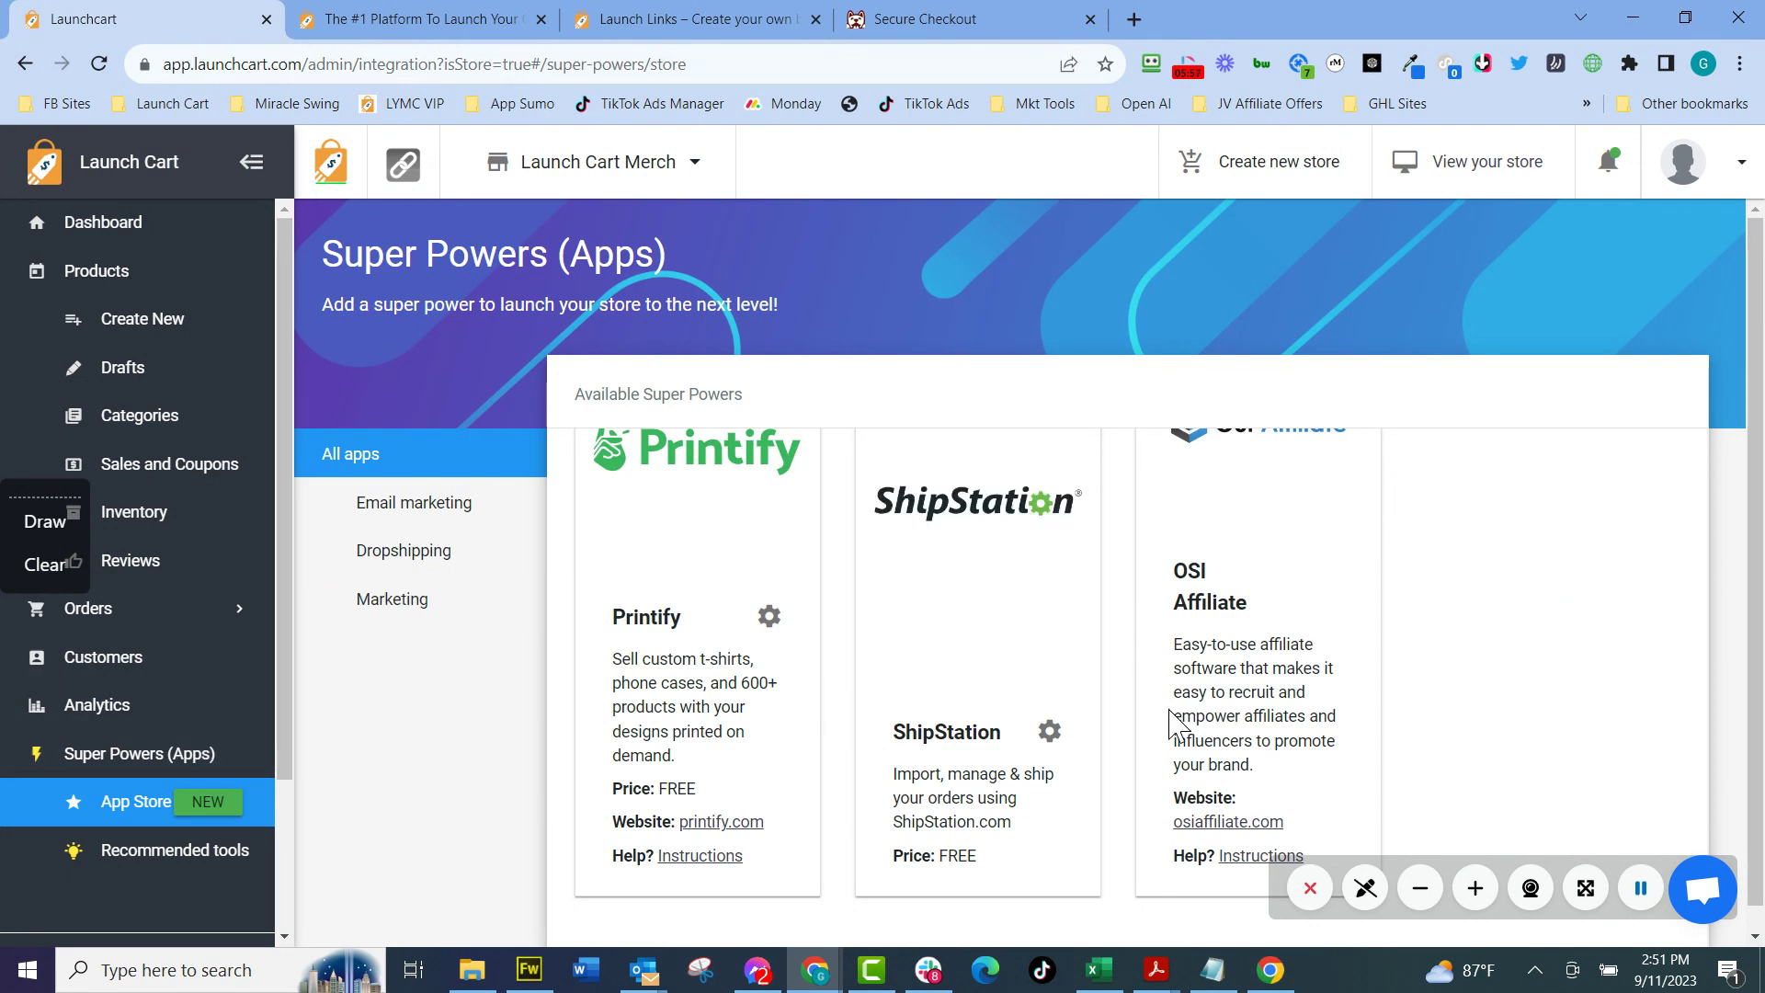
pyautogui.scroll(-3, 230, 672)
pyautogui.scroll(3, 119, 634)
pyautogui.click(190, 465)
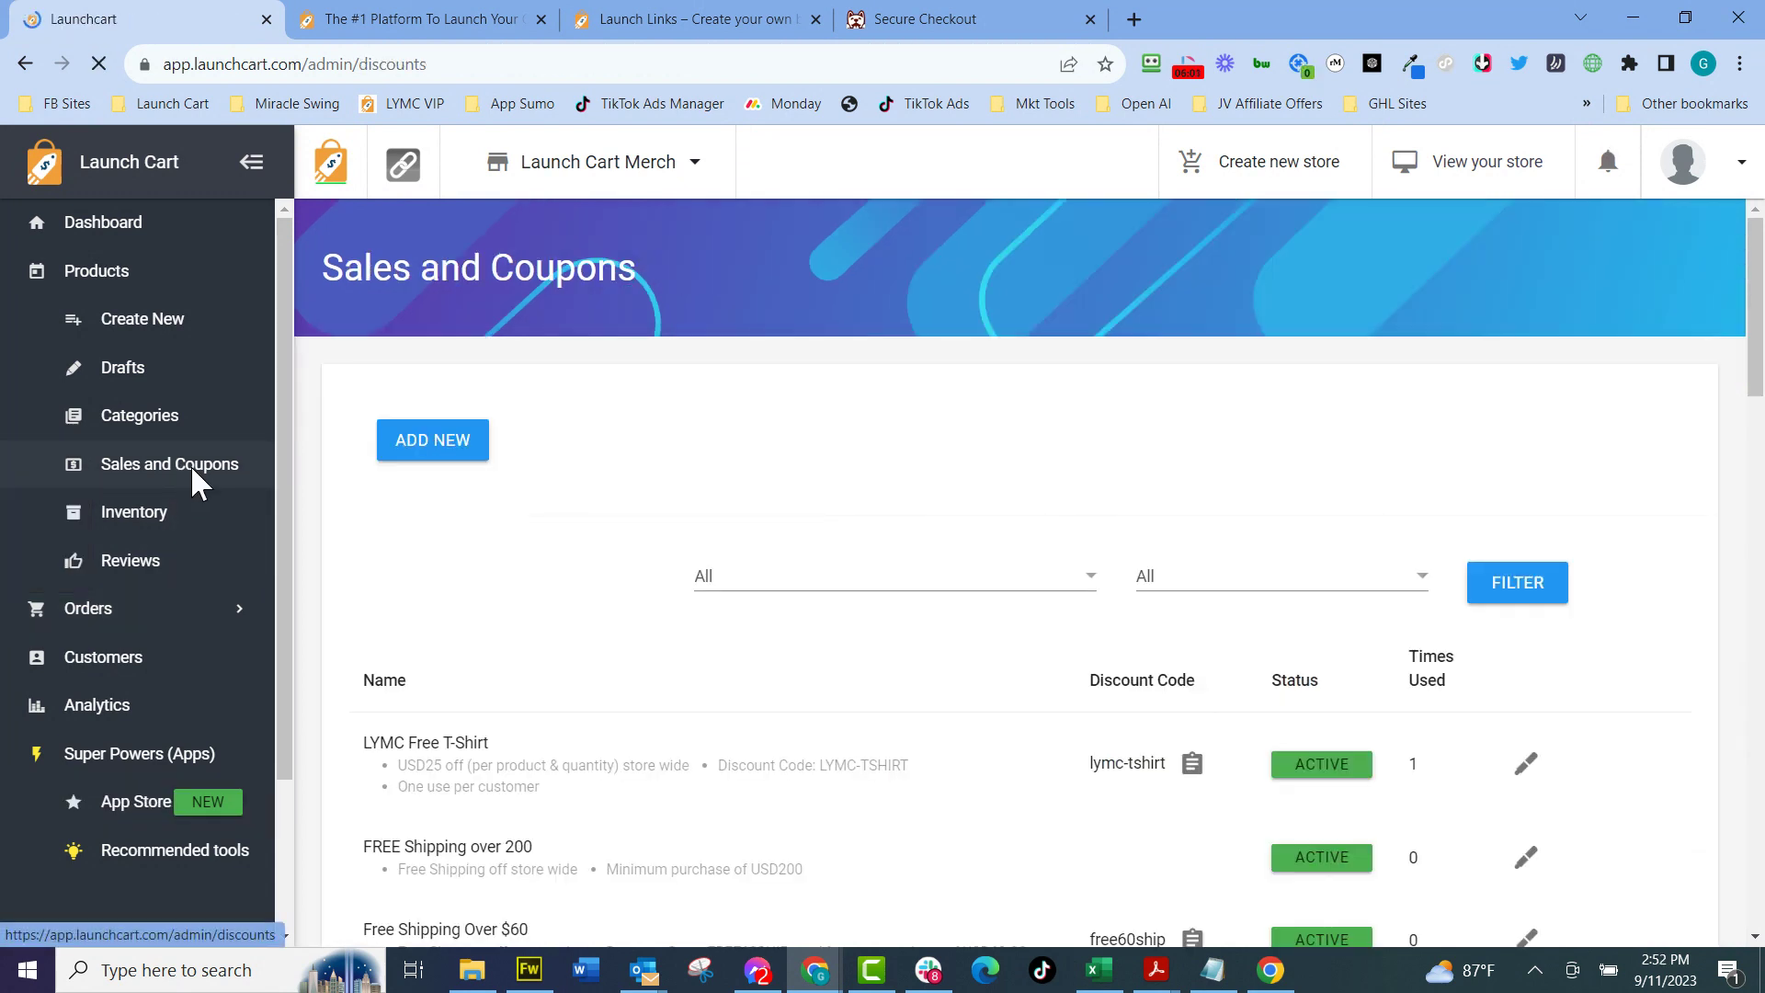
pyautogui.scroll(-4, 975, 579)
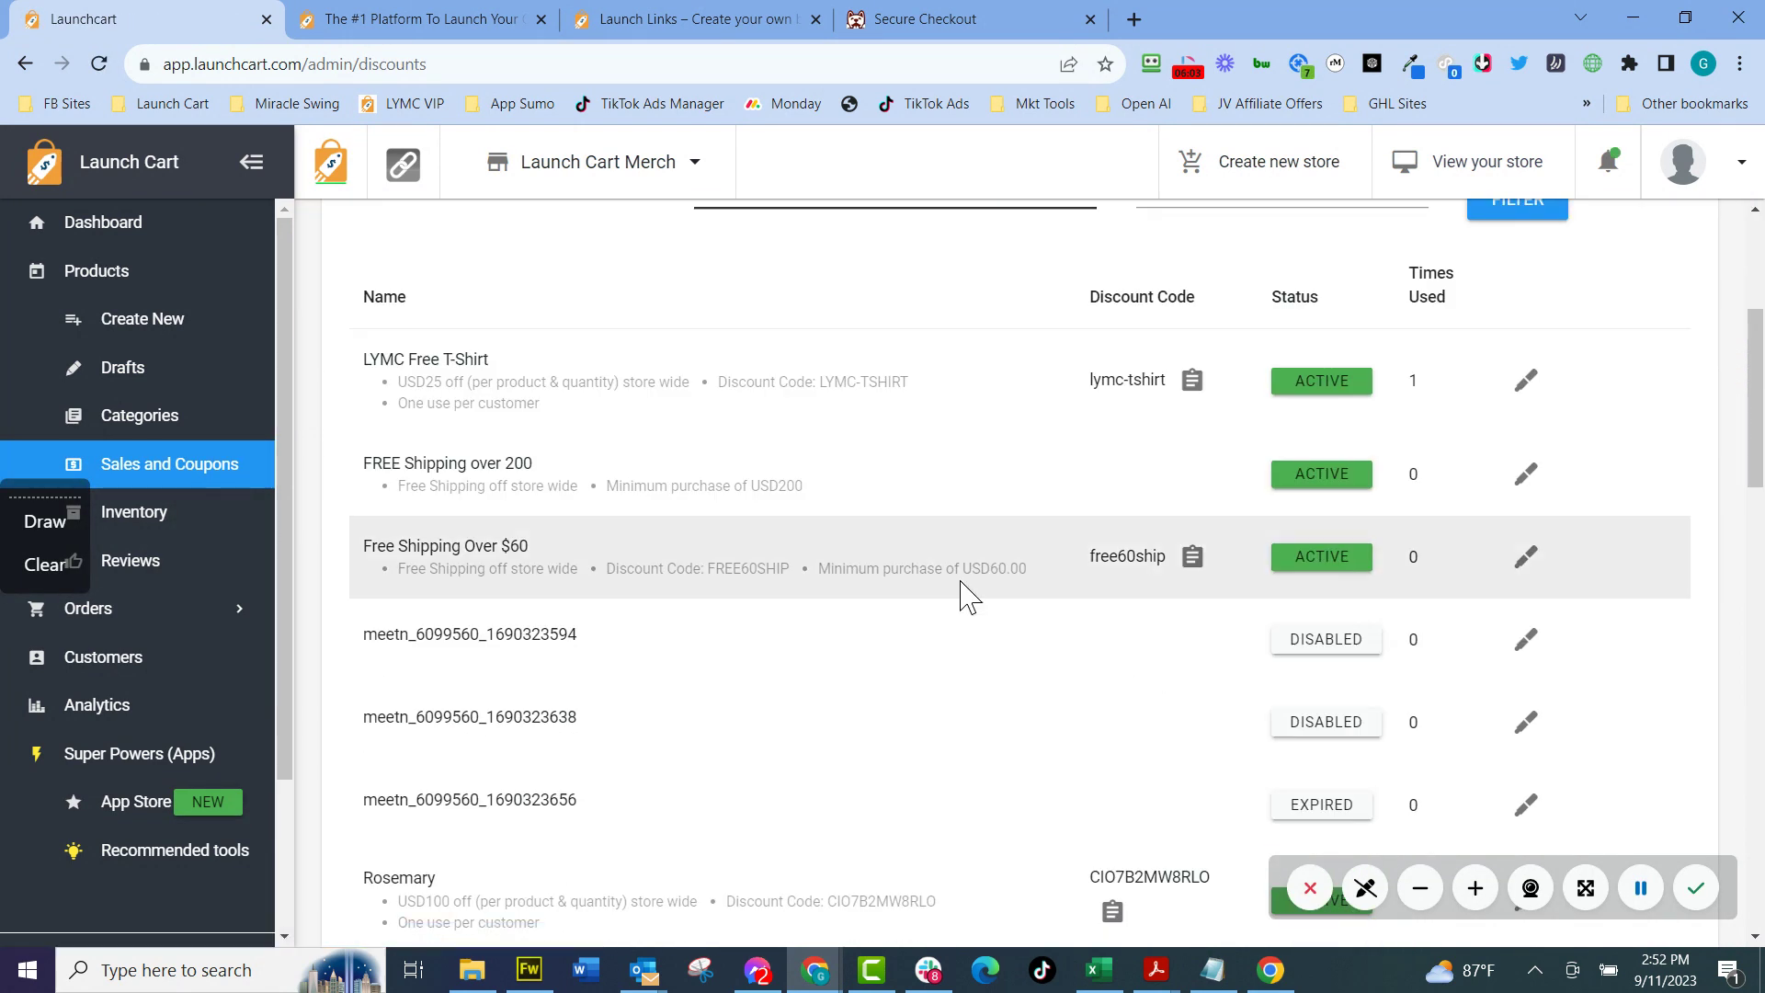
pyautogui.scroll(-9, 875, 619)
pyautogui.scroll(14, 871, 622)
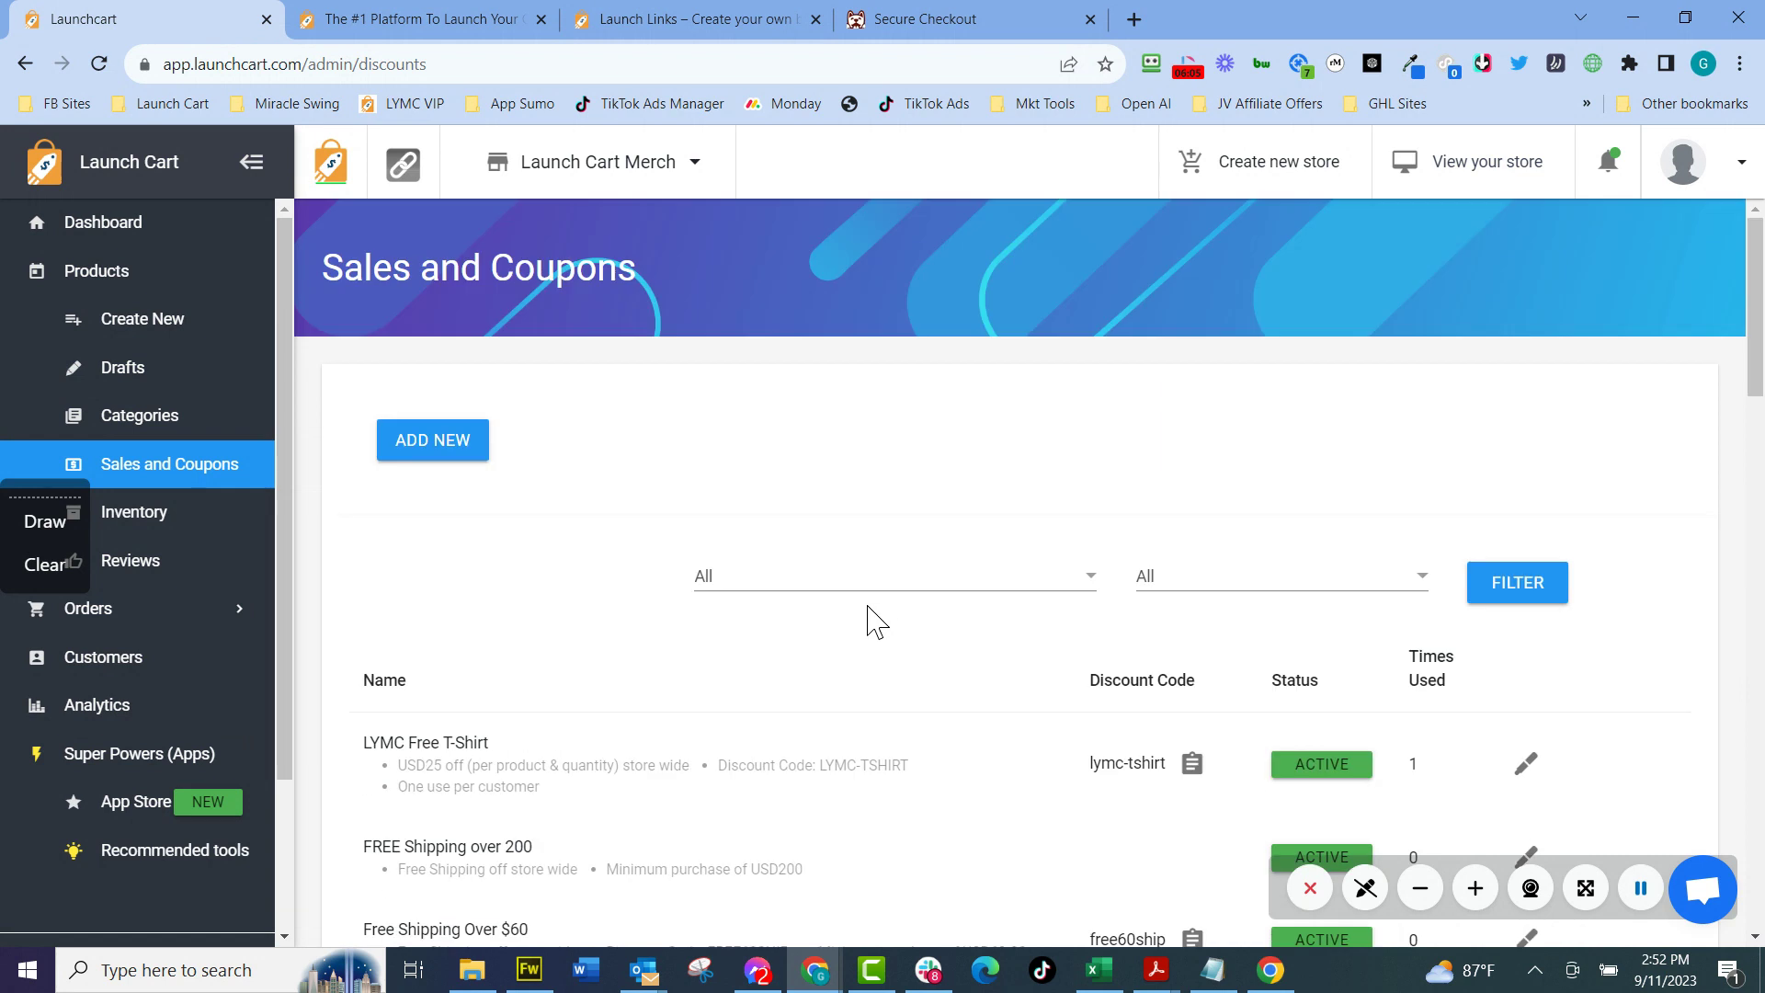
pyautogui.click(433, 459)
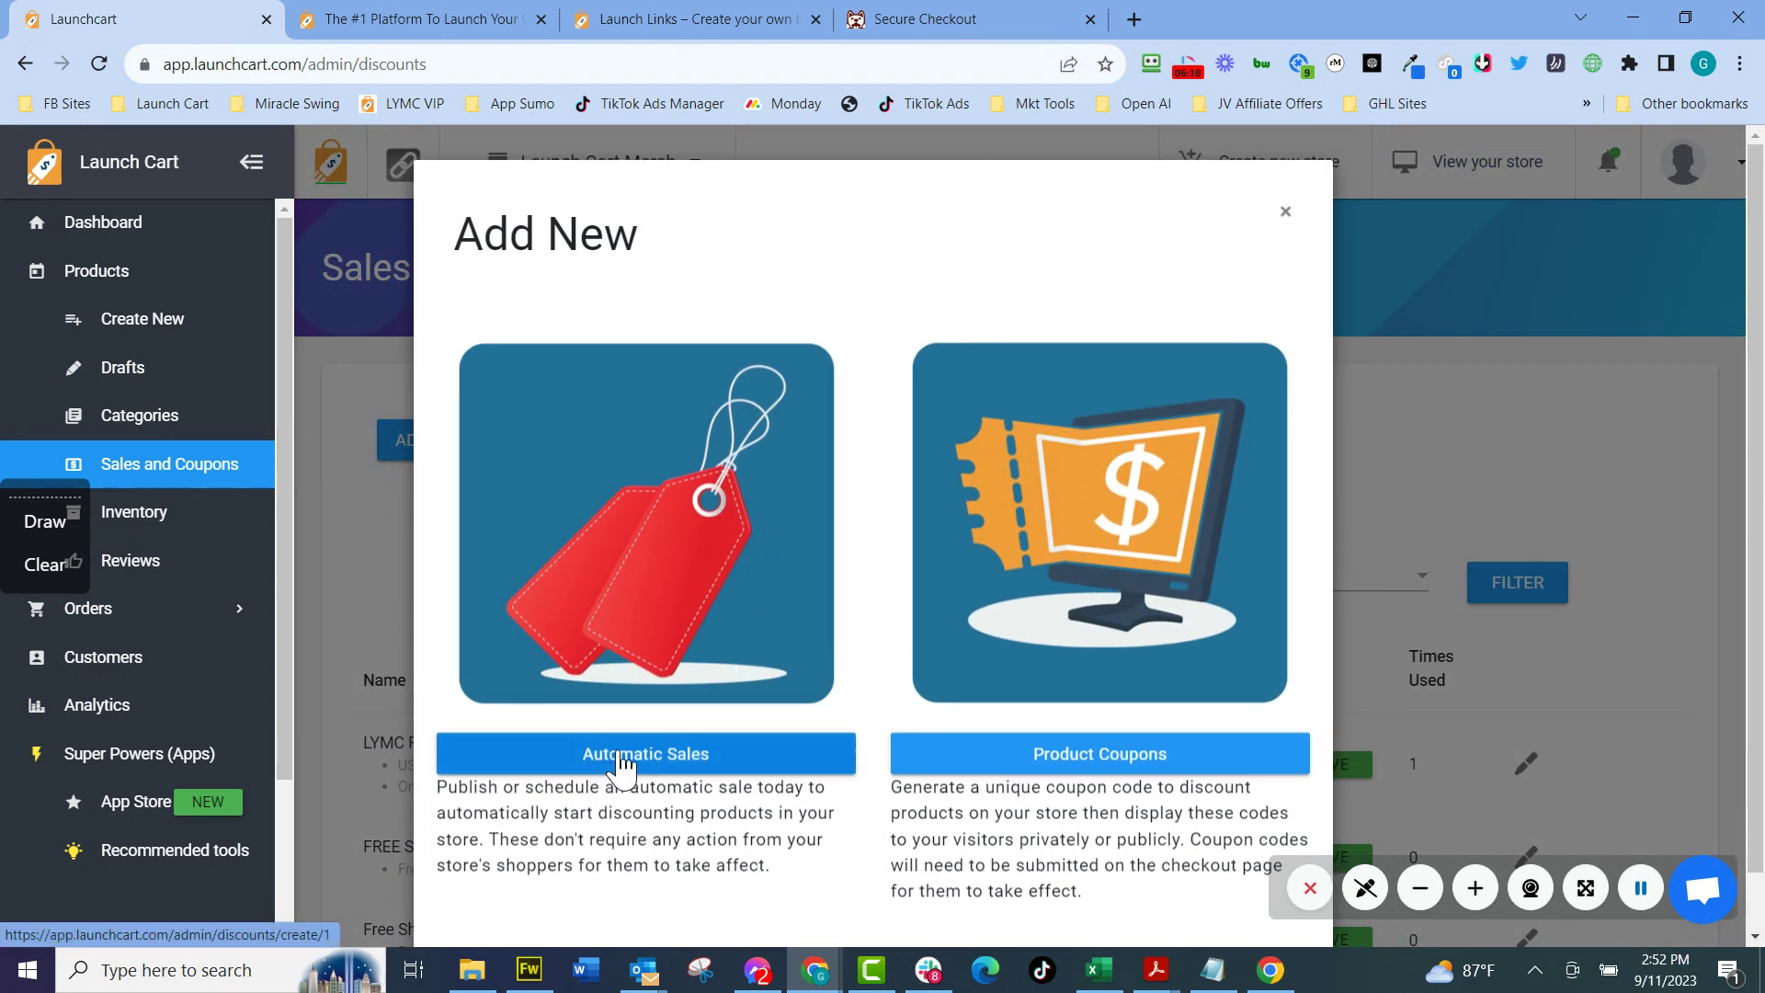
pyautogui.click(622, 762)
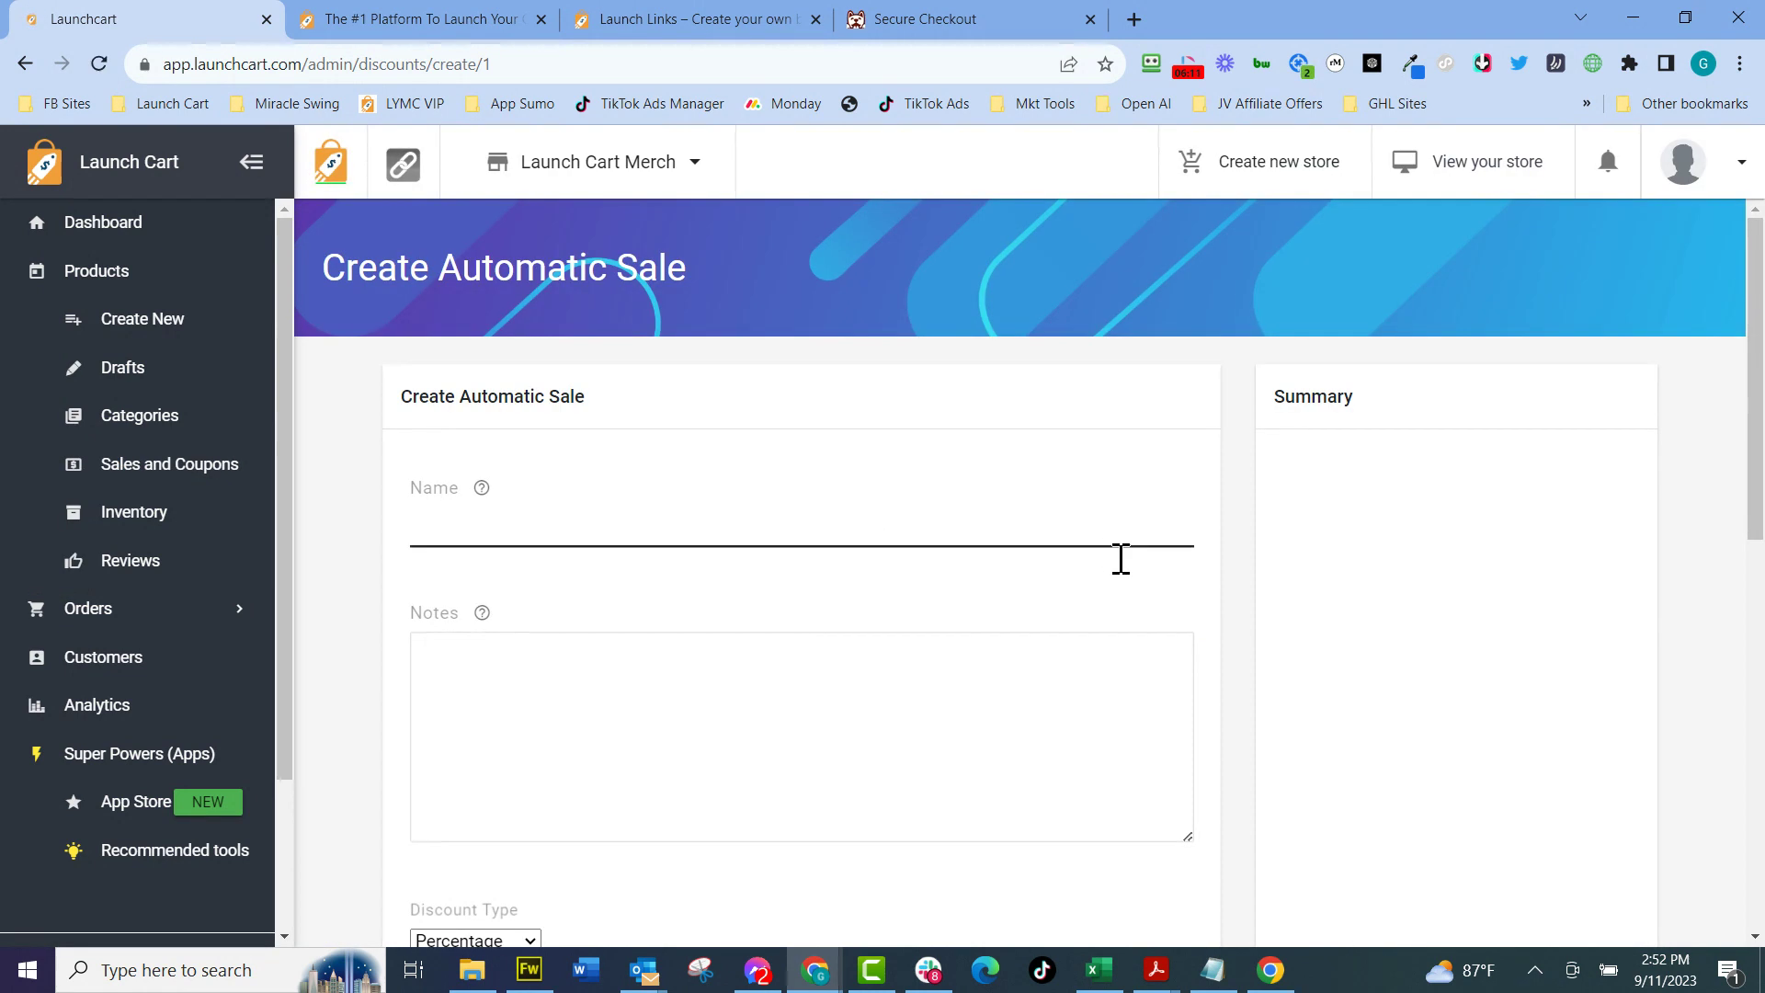
pyautogui.scroll(-10, 1068, 701)
pyautogui.scroll(10, 1057, 699)
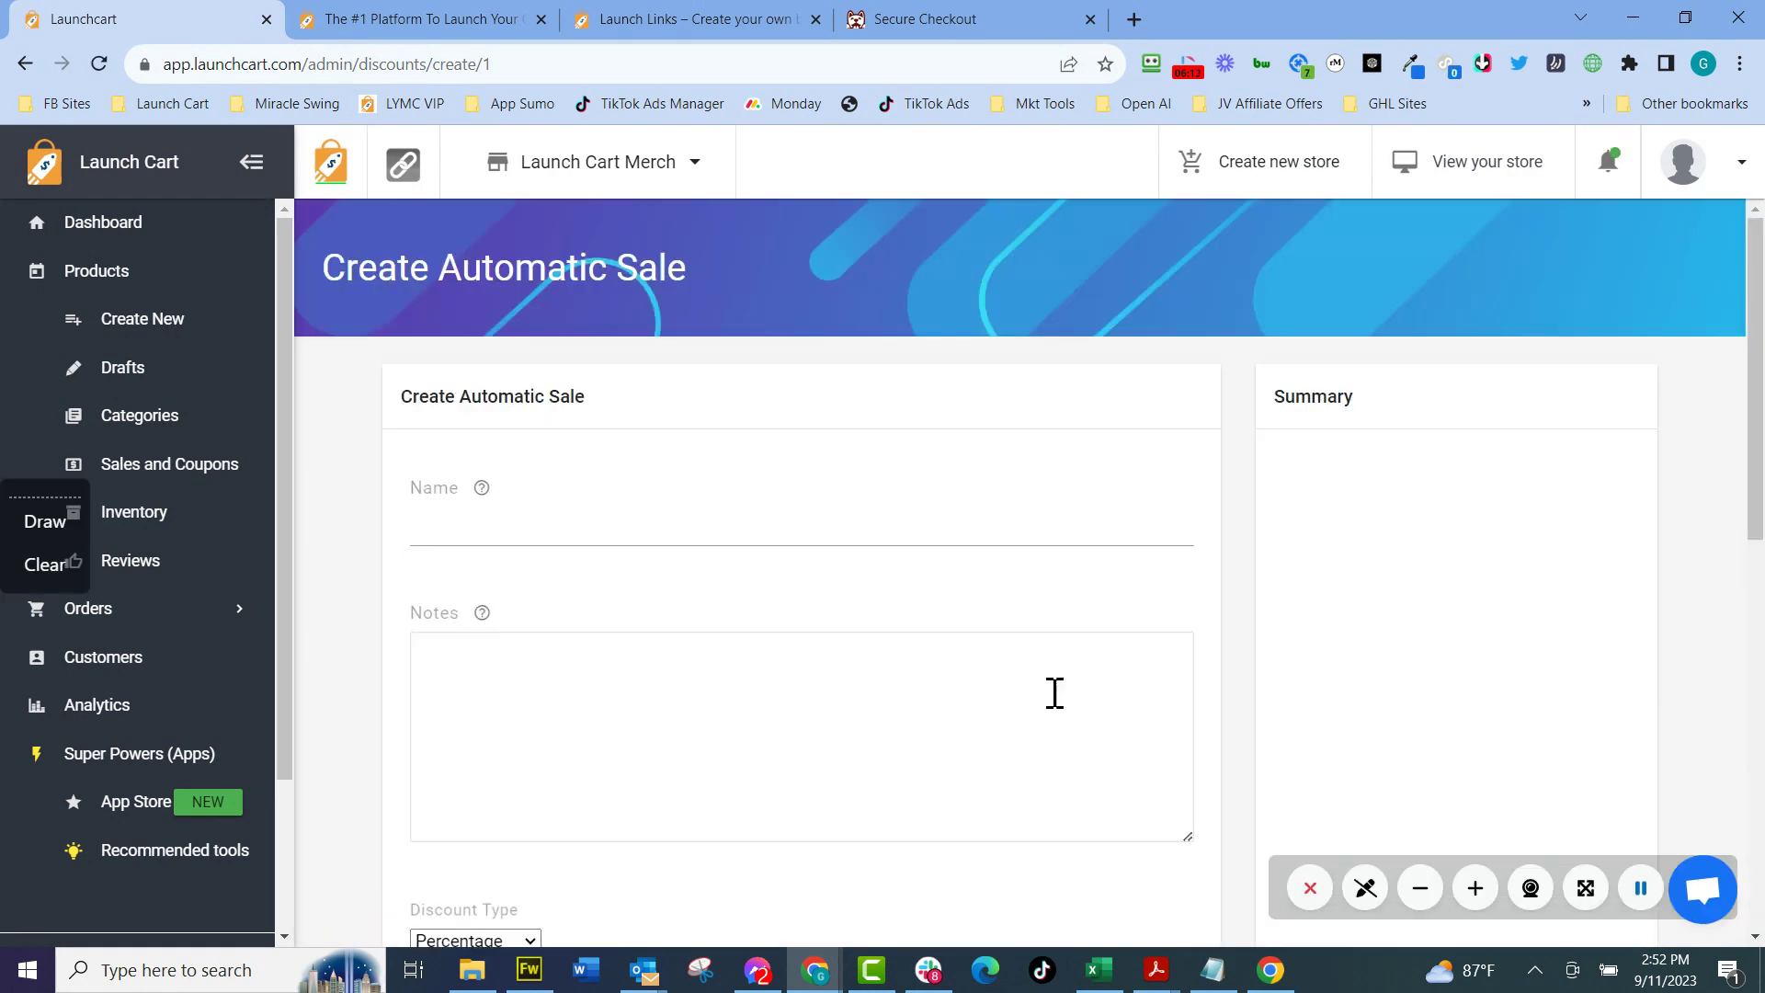
pyautogui.click(25, 63)
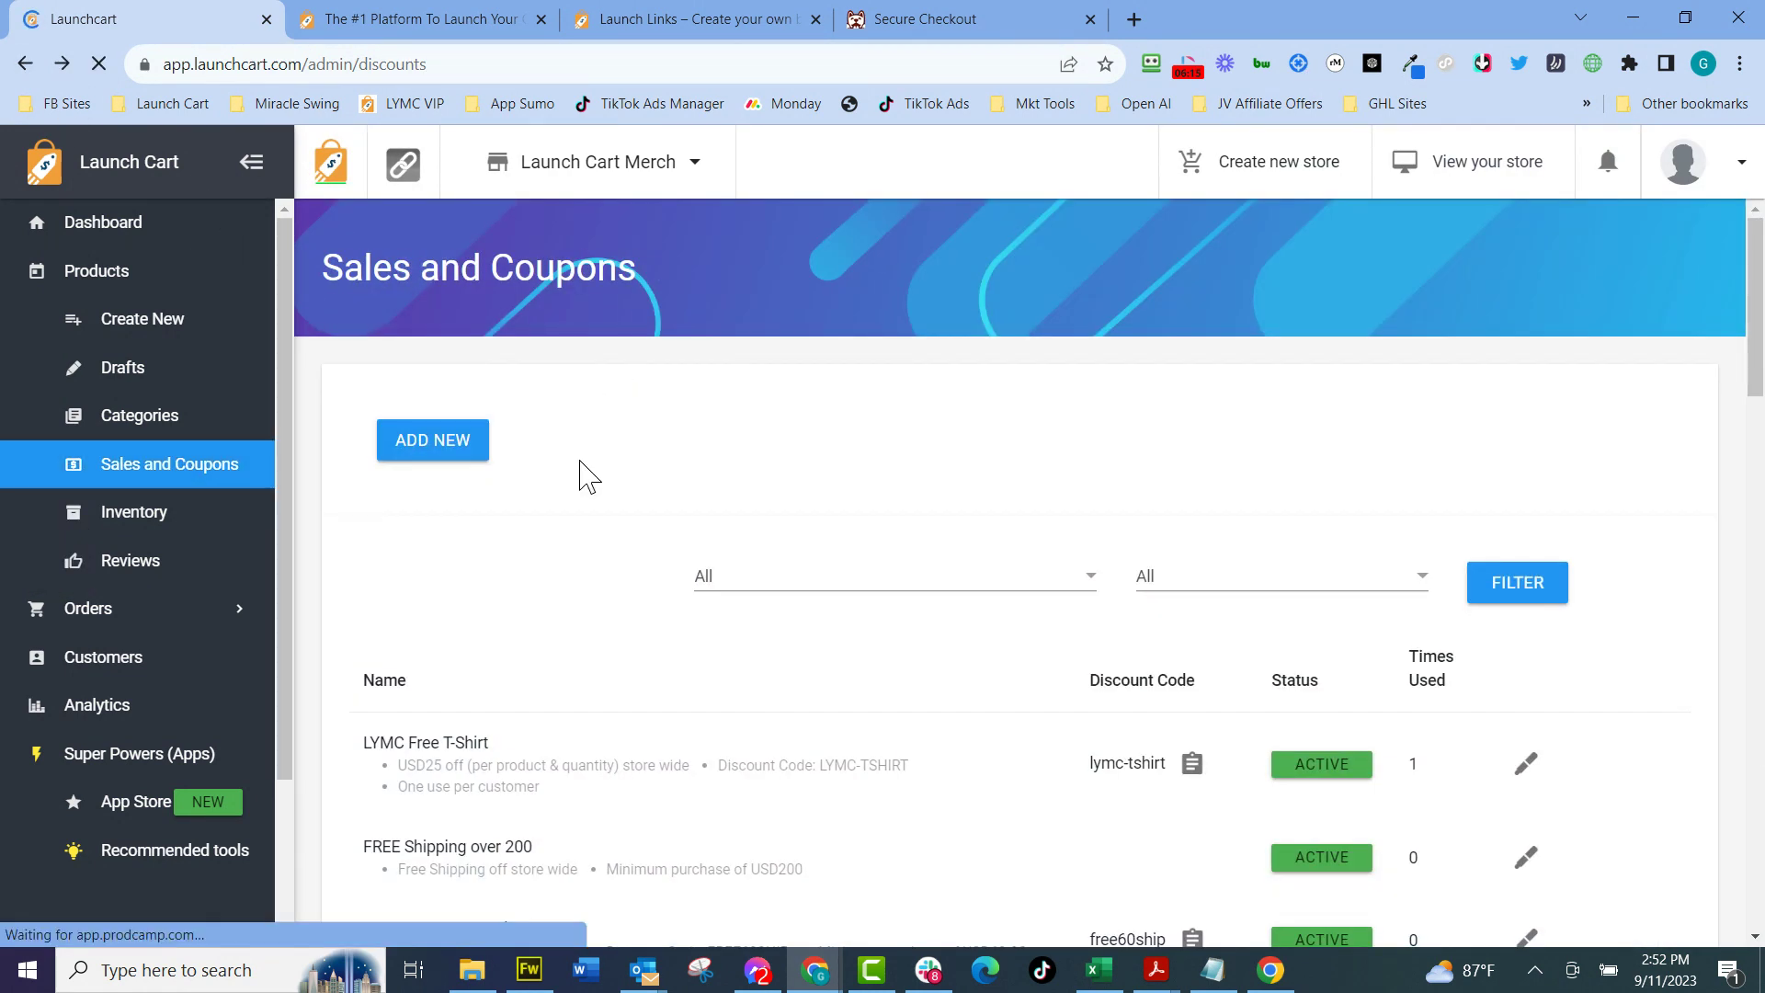
pyautogui.click(428, 439)
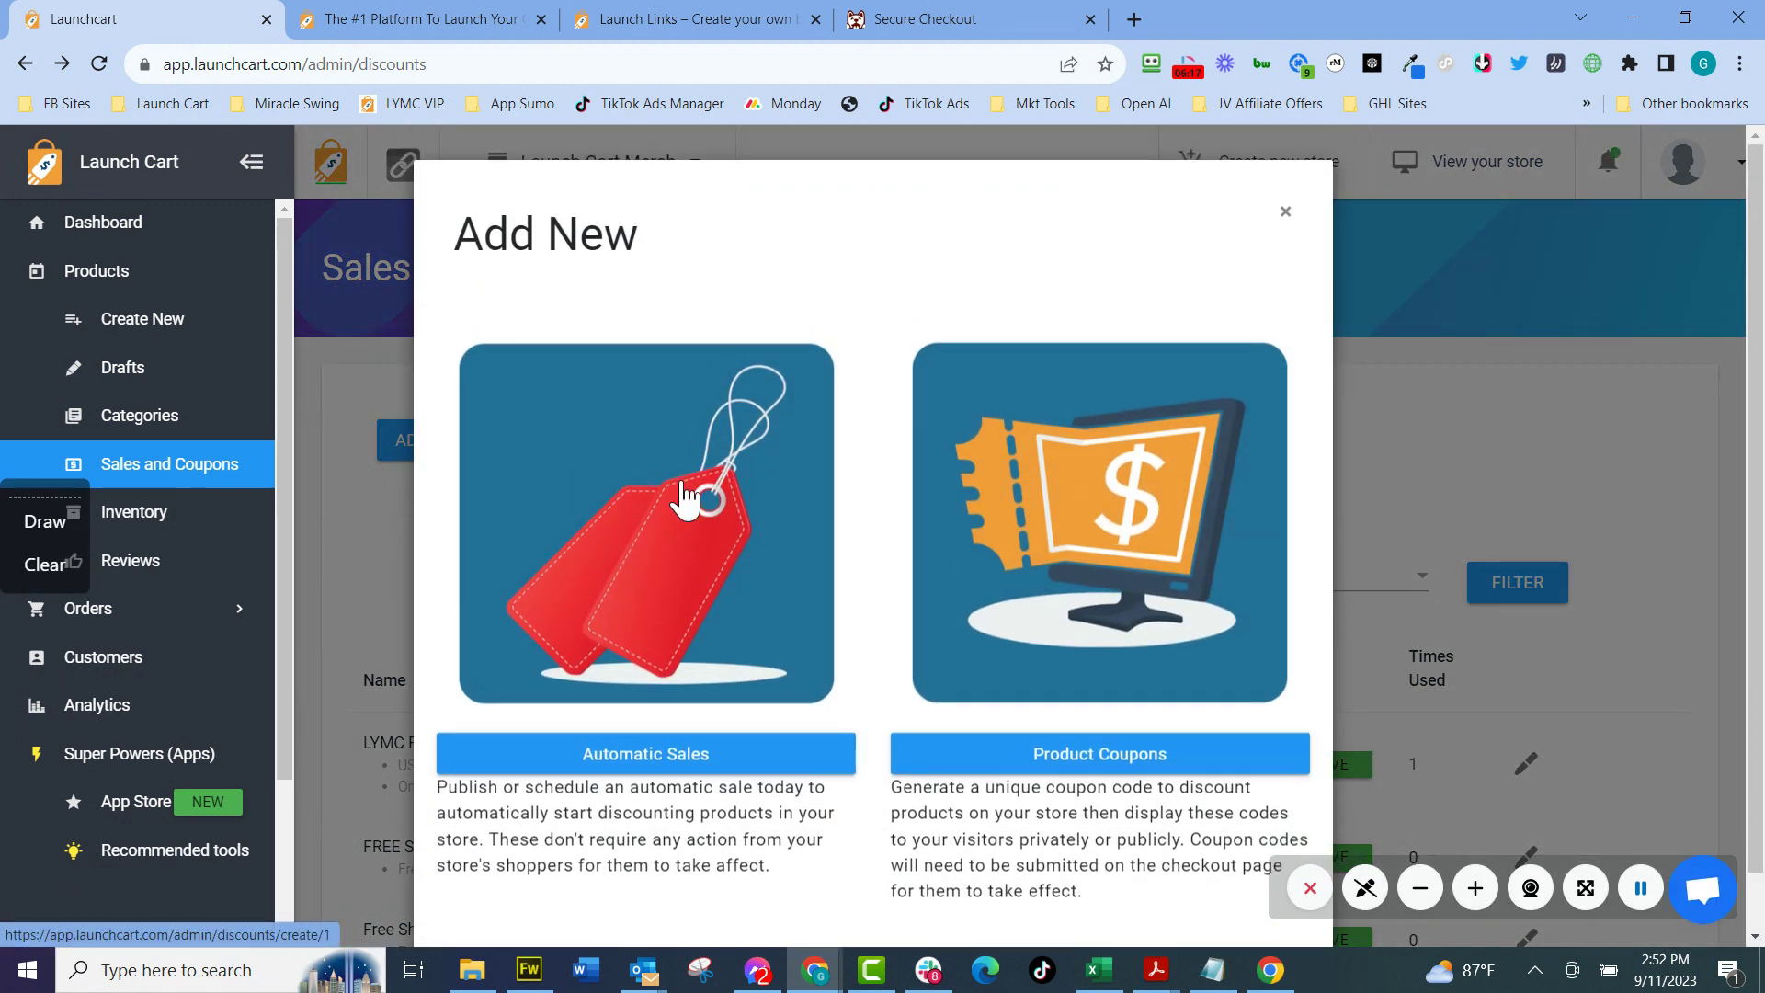
pyautogui.click(1169, 754)
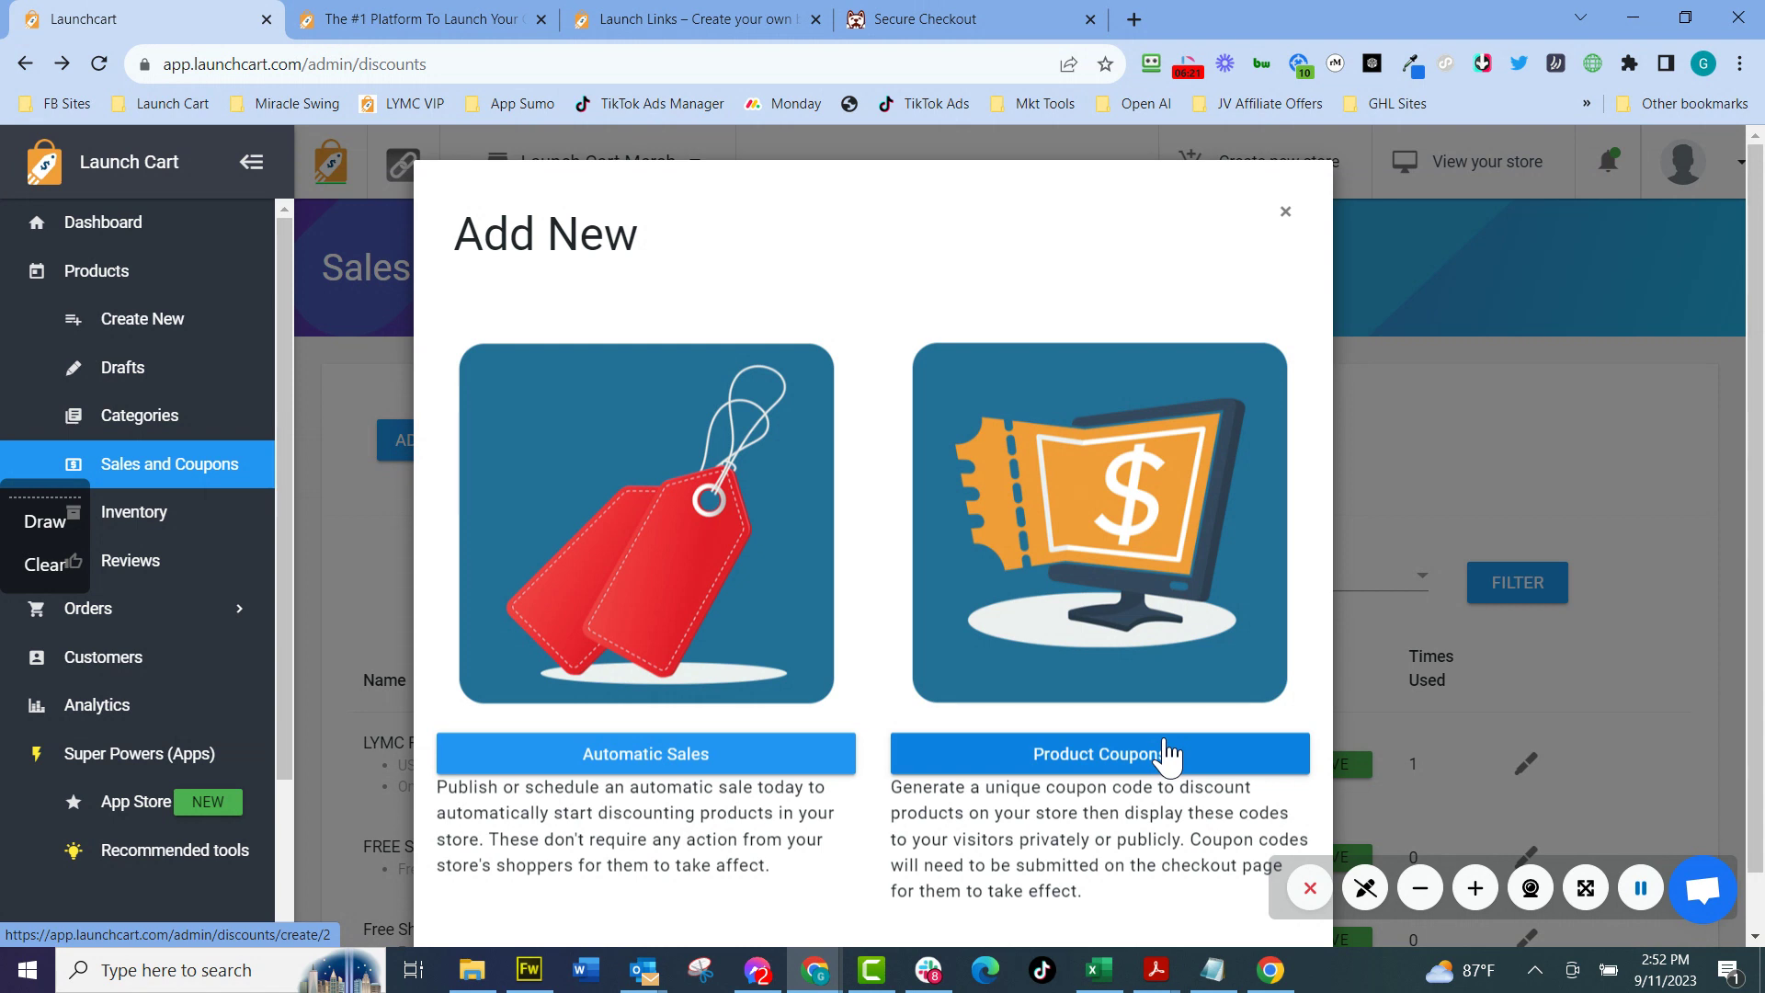
pyautogui.click(1286, 212)
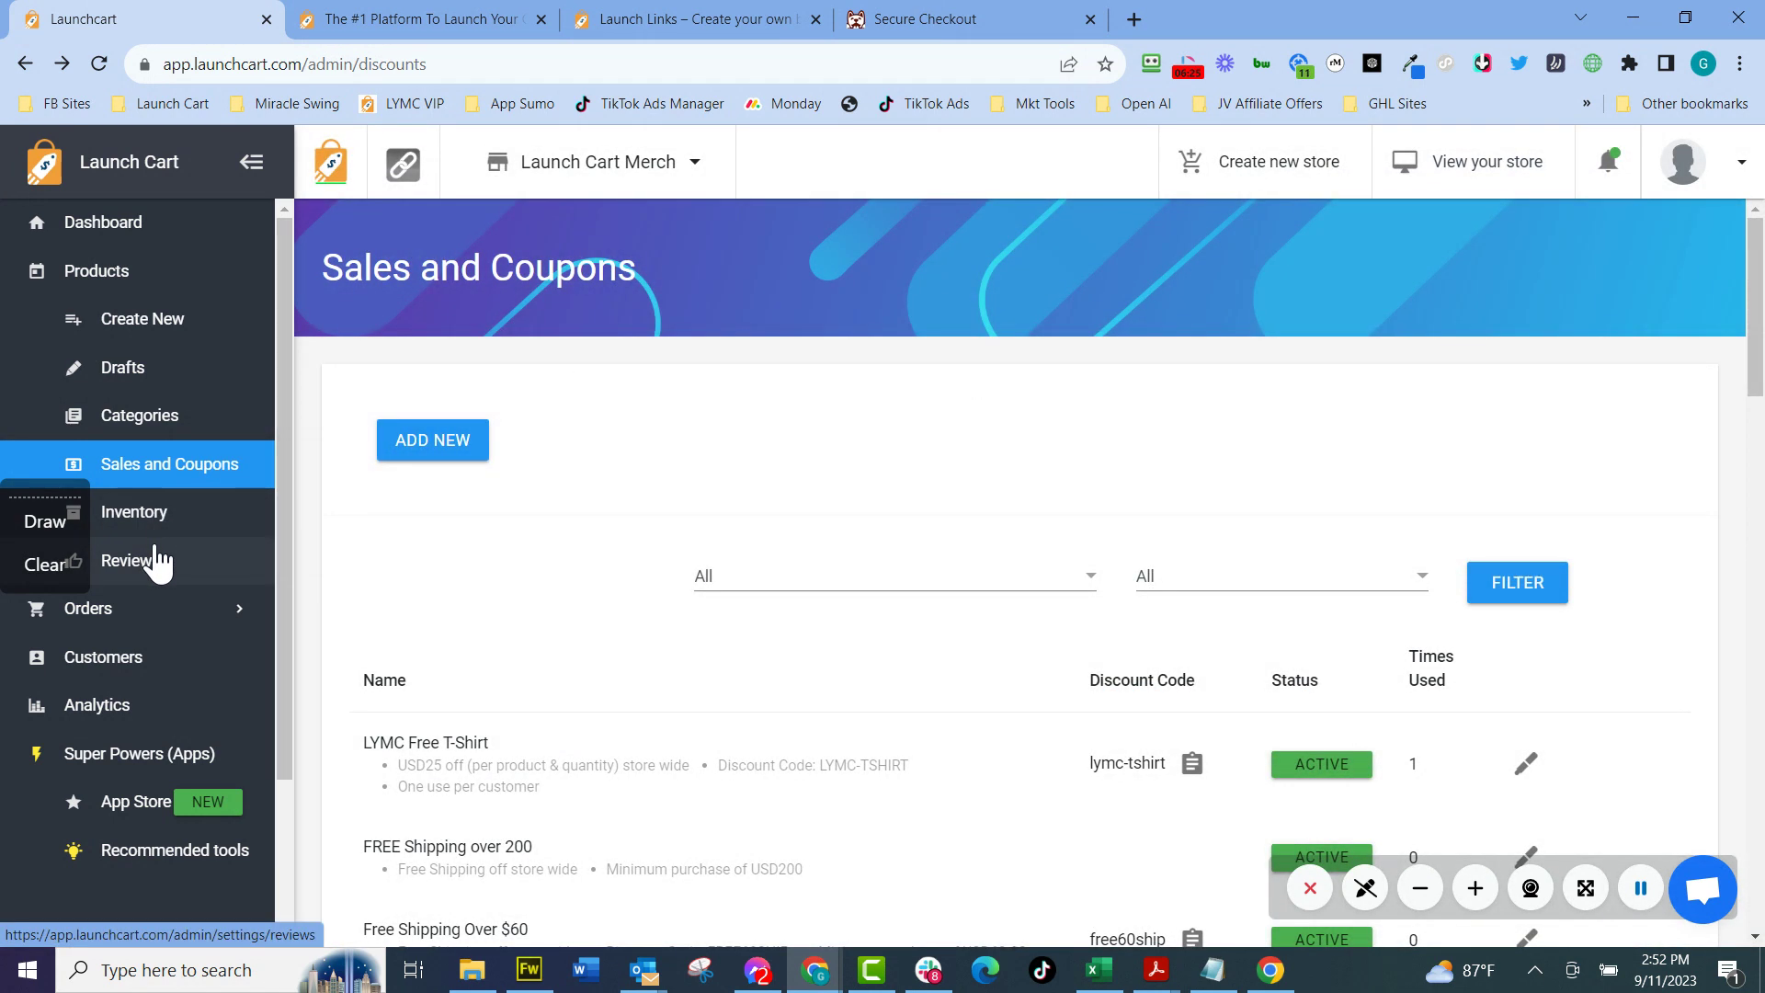
# Open Inventory, inspect the stock count of 33, then move on to Reviews.
pyautogui.click(241, 517)
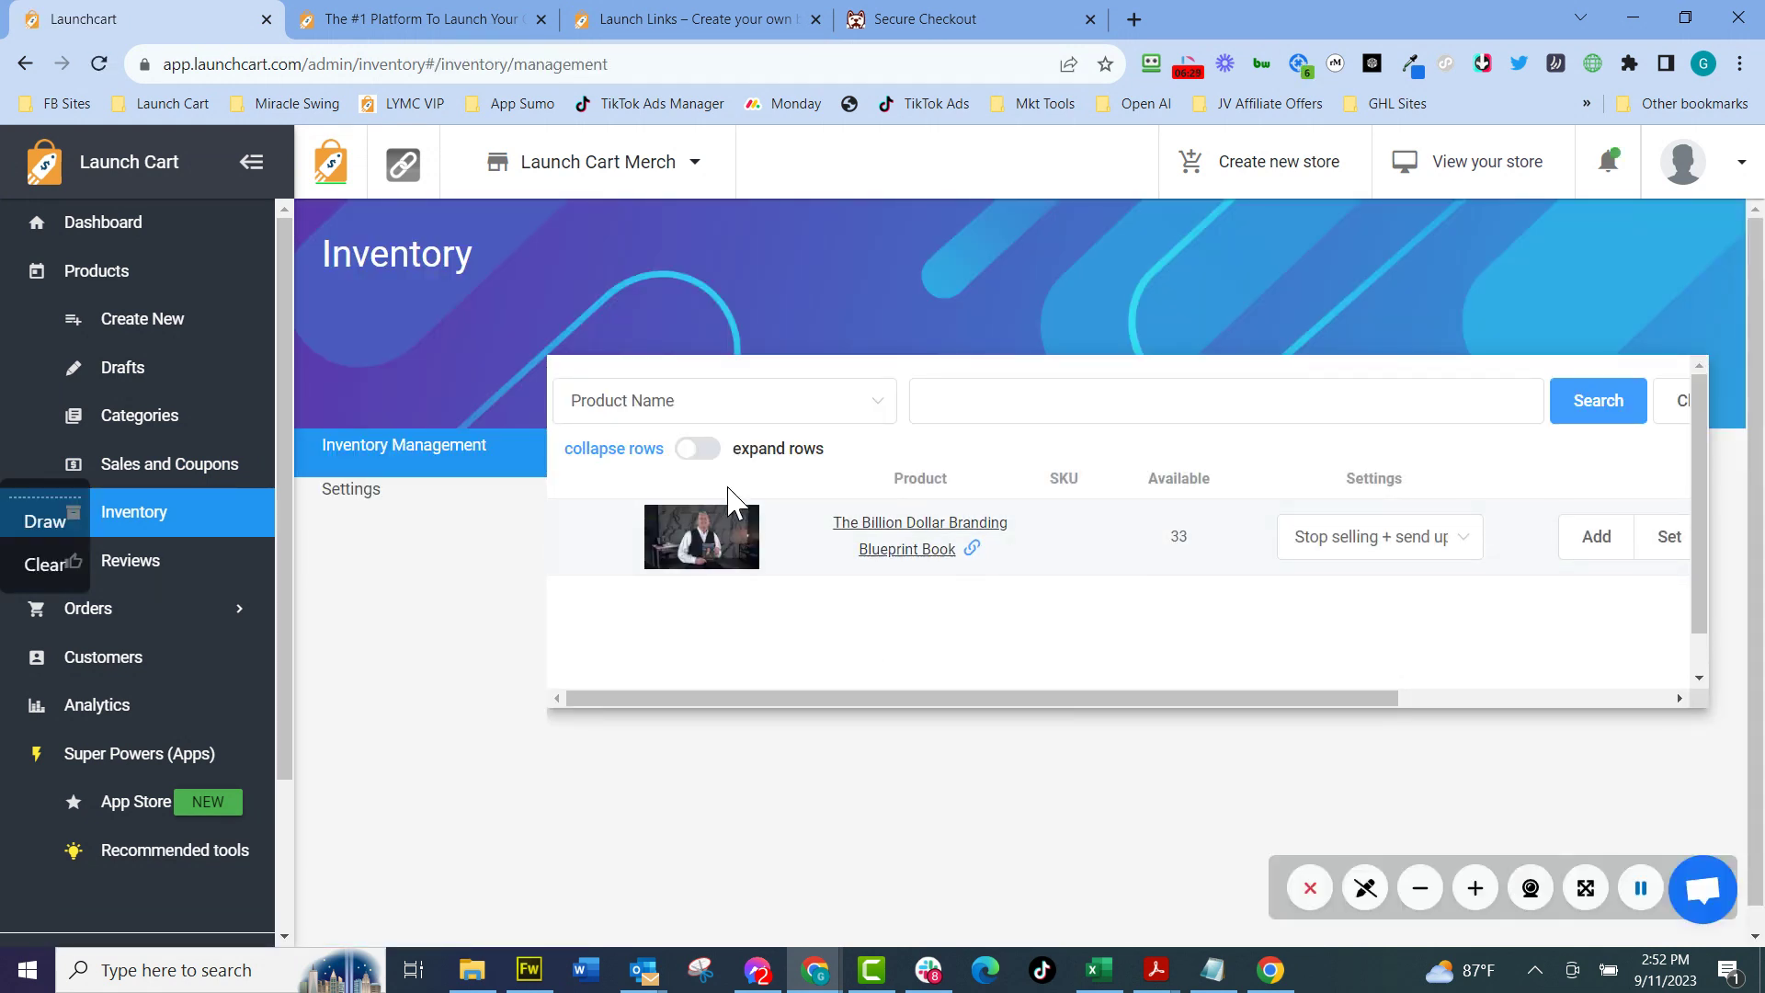
pyautogui.moveTo(1210, 535); pyautogui.dragTo(1148, 531)
pyautogui.click(1024, 697)
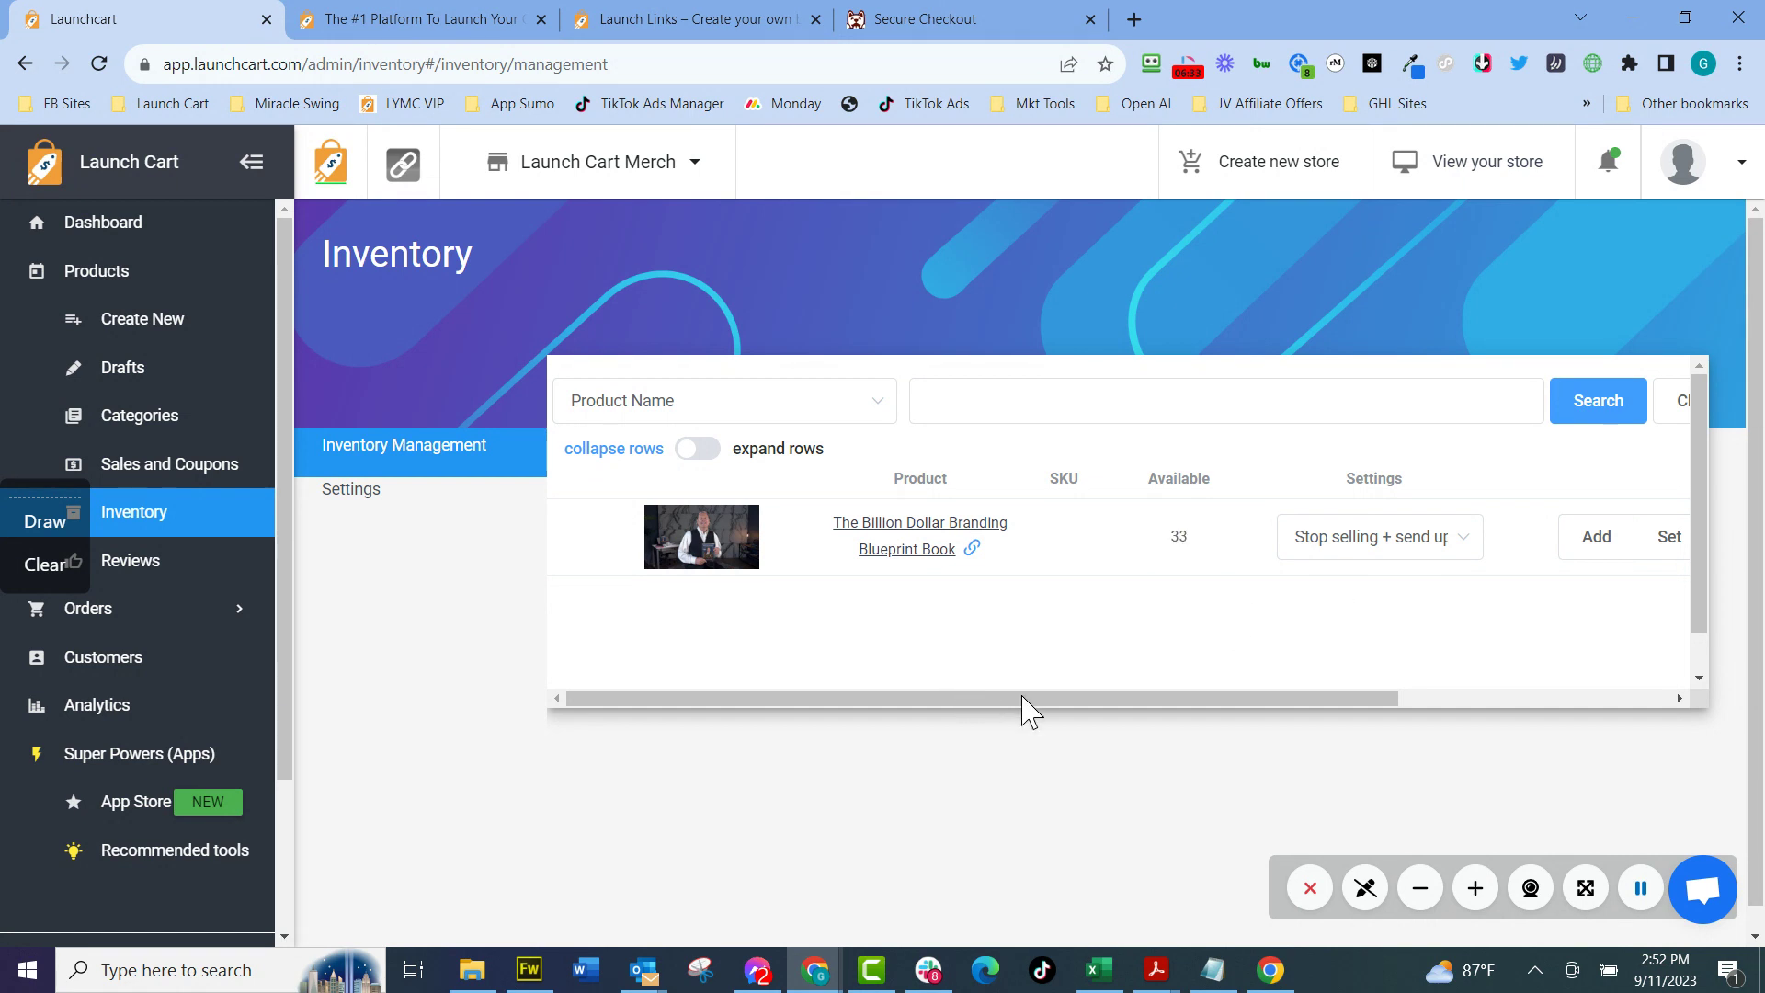
pyautogui.moveTo(1251, 698); pyautogui.dragTo(828, 583)
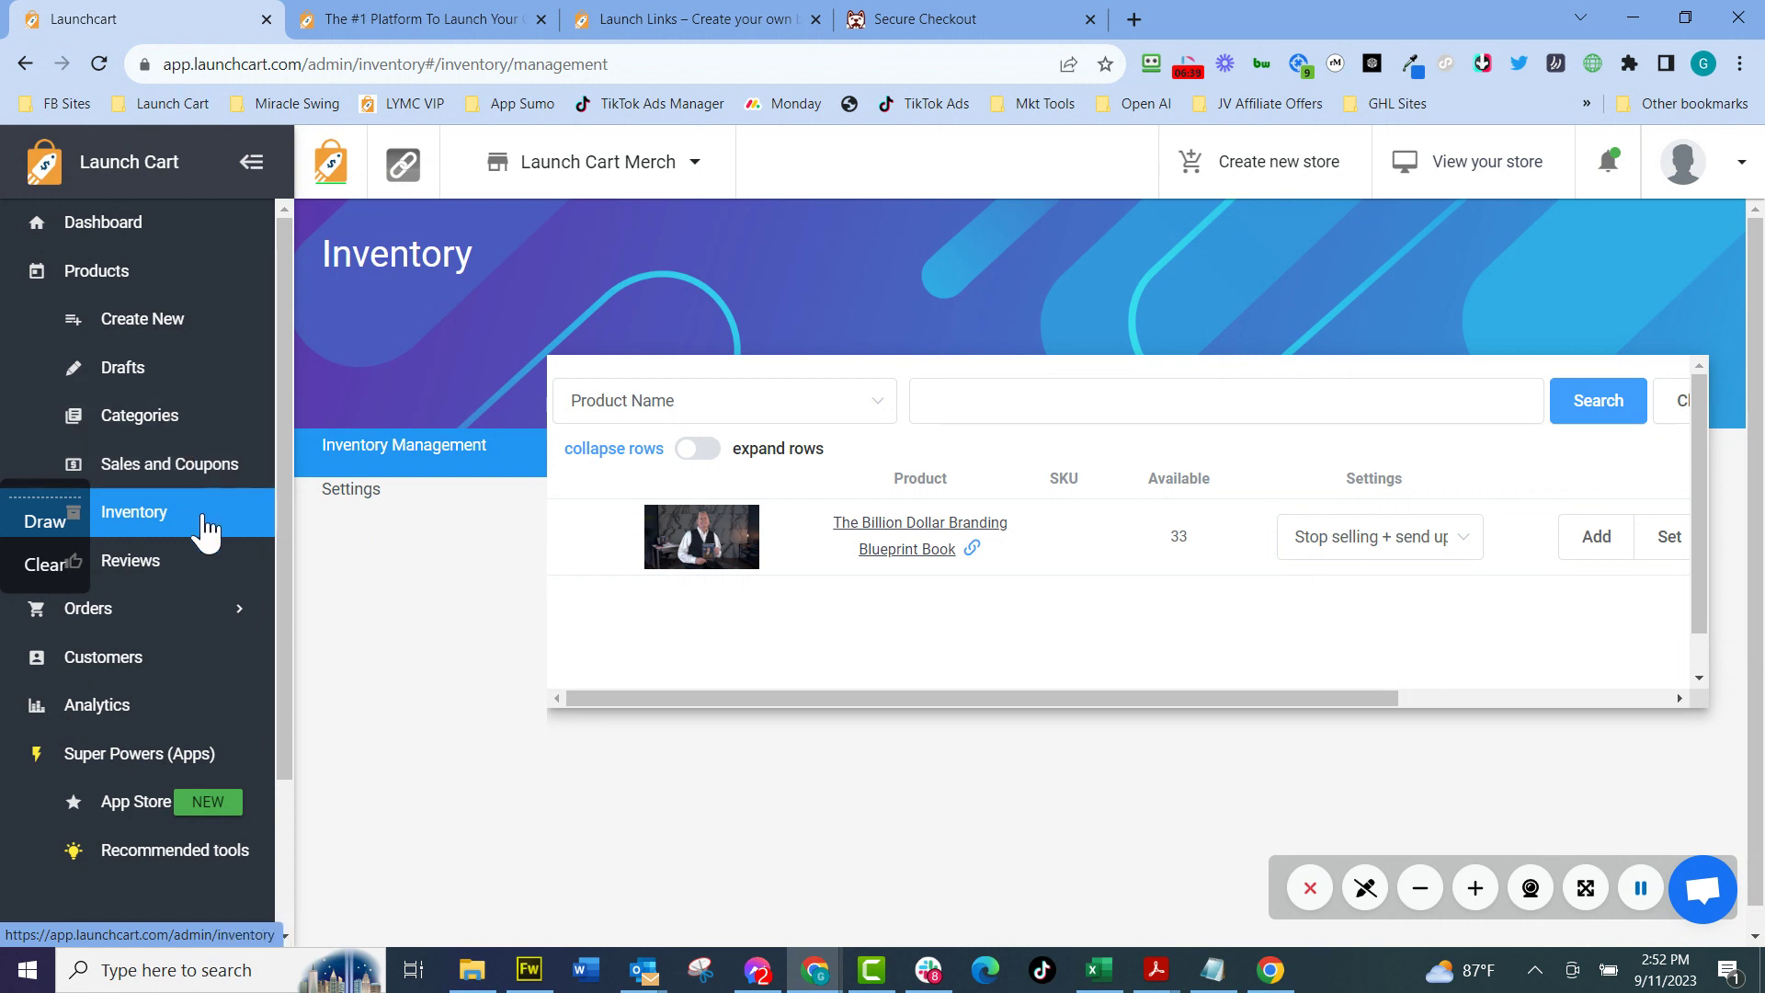
pyautogui.click(156, 563)
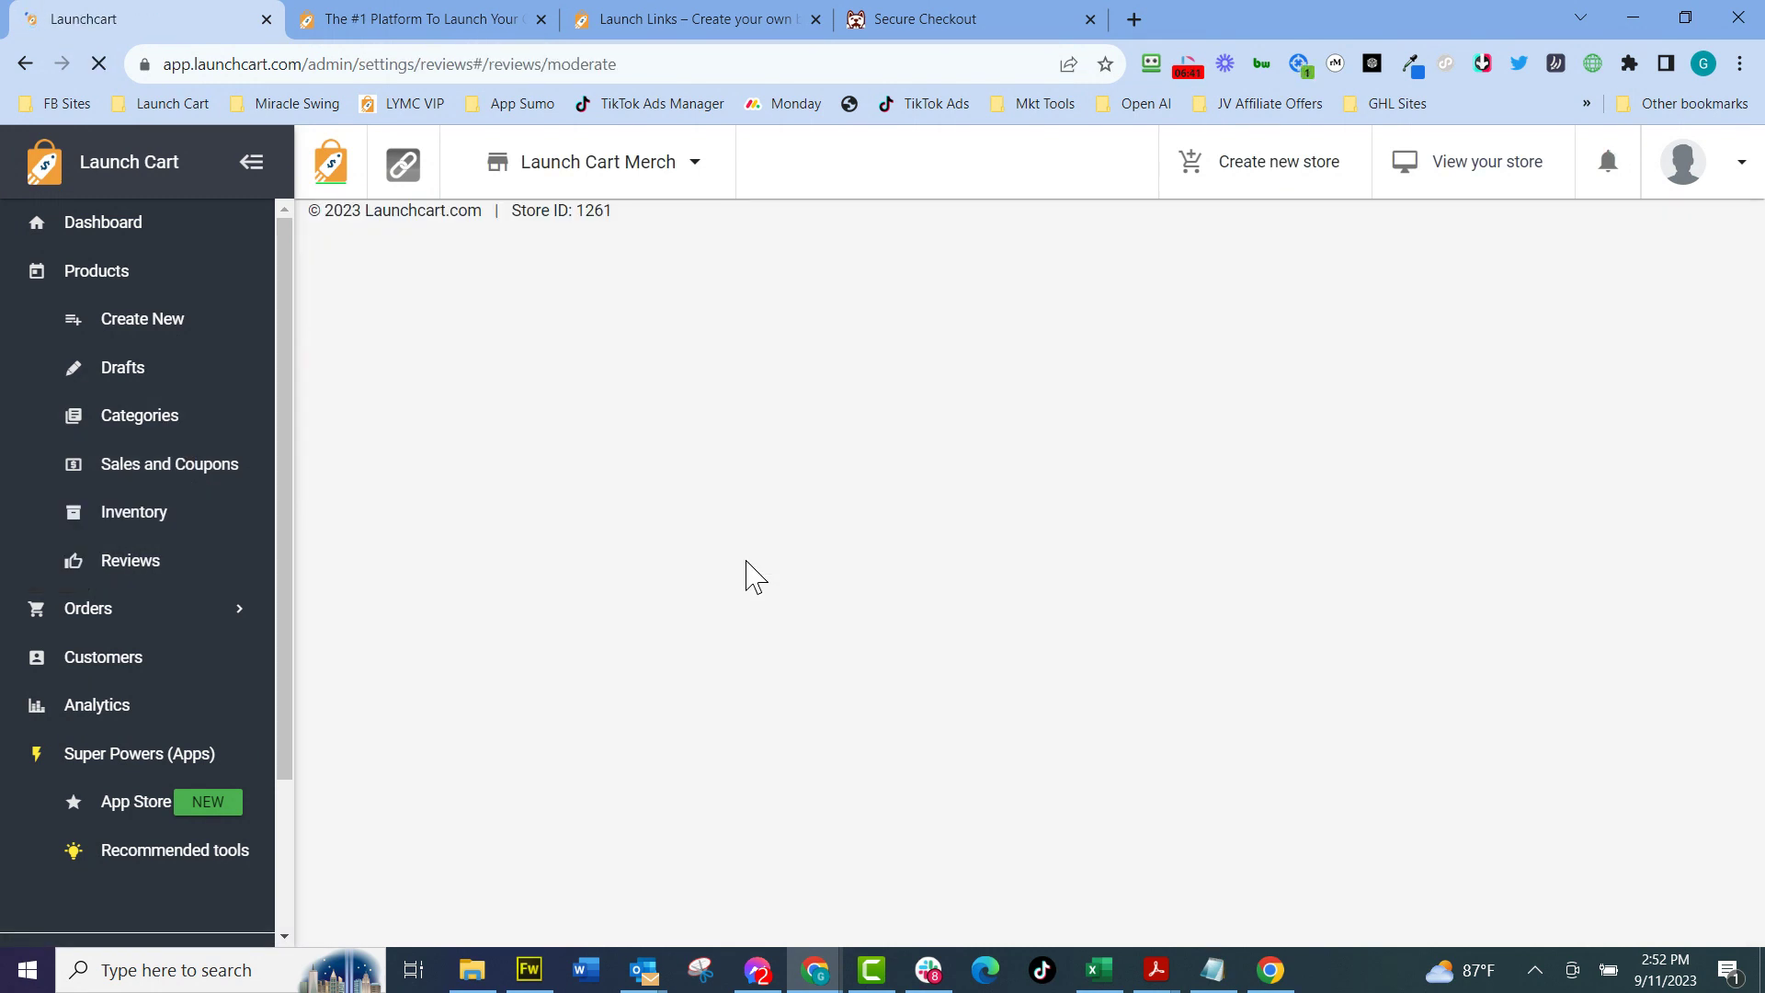
# Open the Reviews widget collection's Email Collection settings and scroll through the review email options.
pyautogui.scroll(-3, 1066, 669)
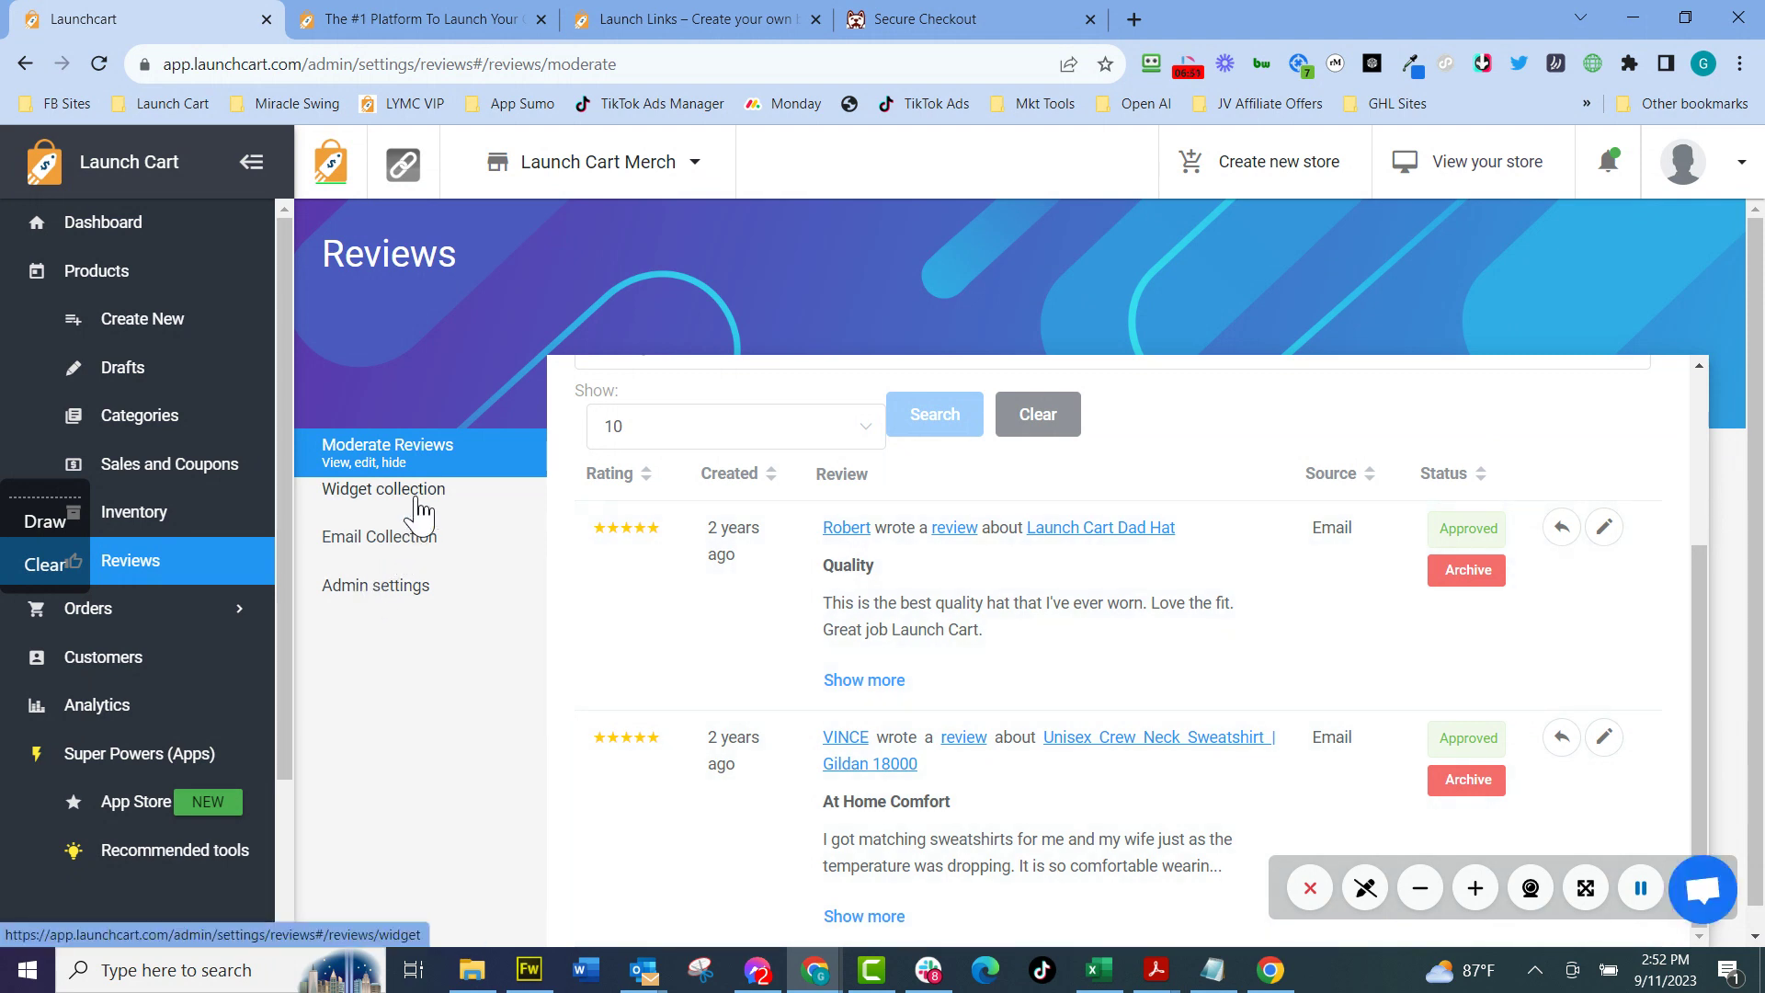
pyautogui.click(418, 501)
pyautogui.scroll(-4, 1170, 592)
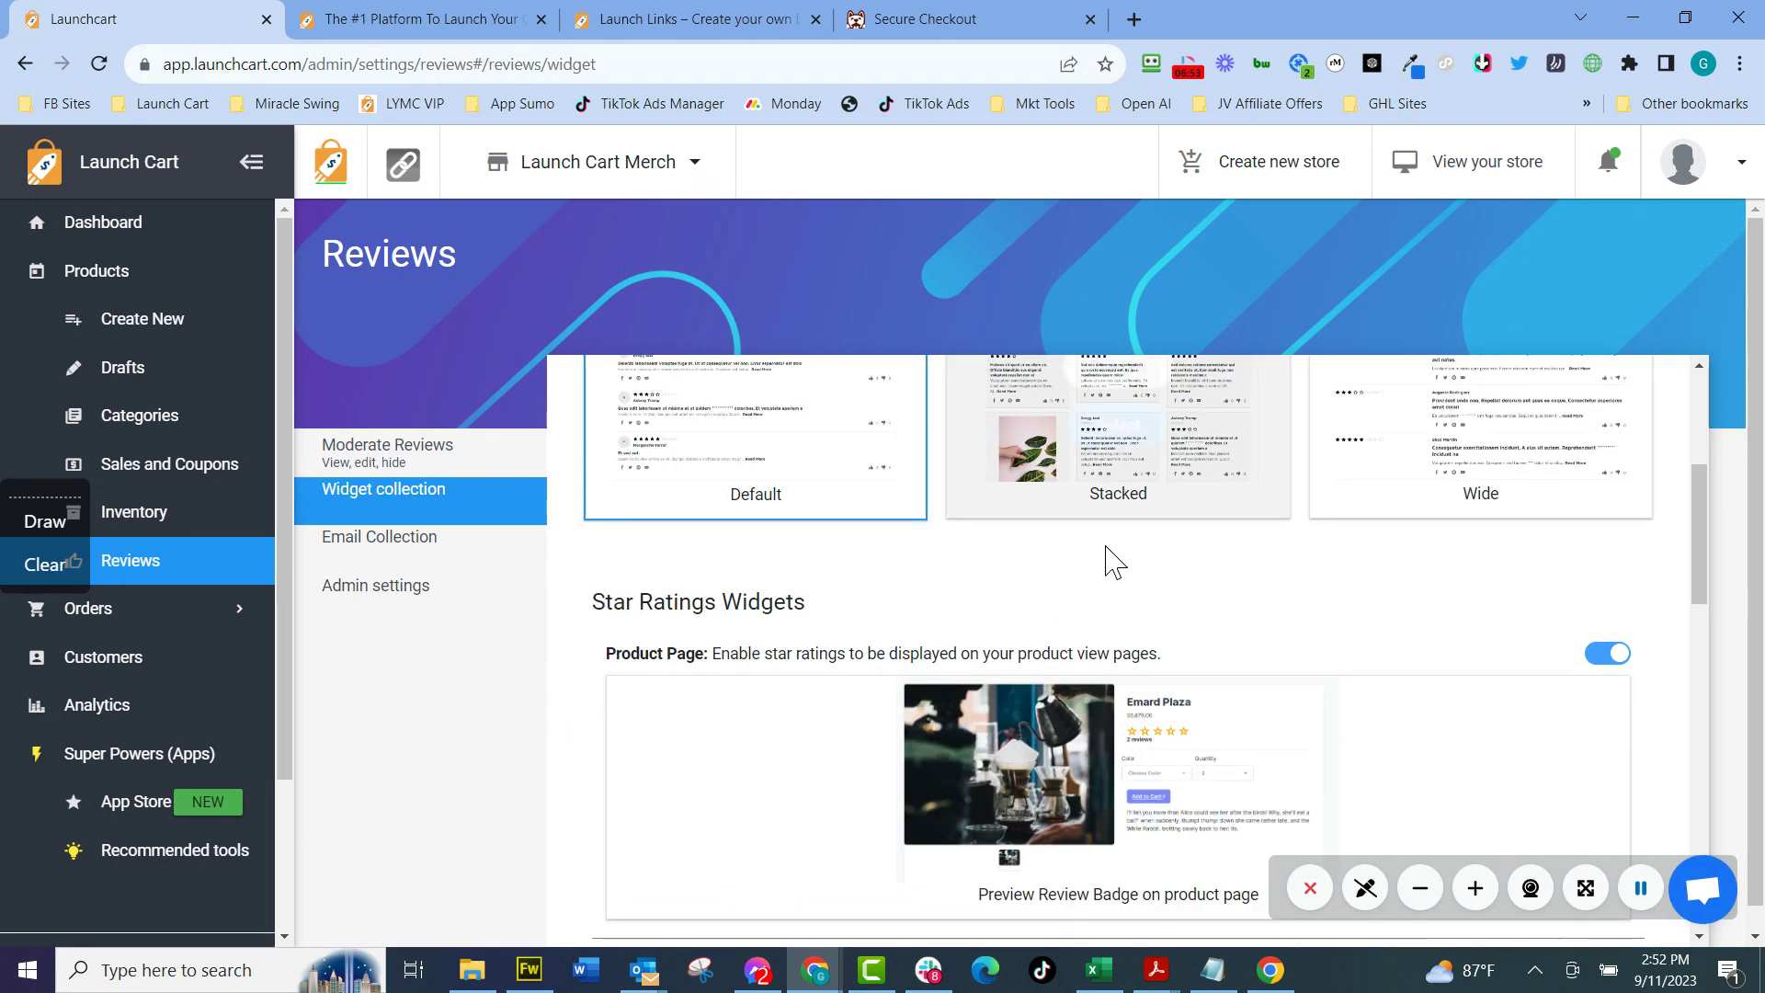
pyautogui.click(415, 544)
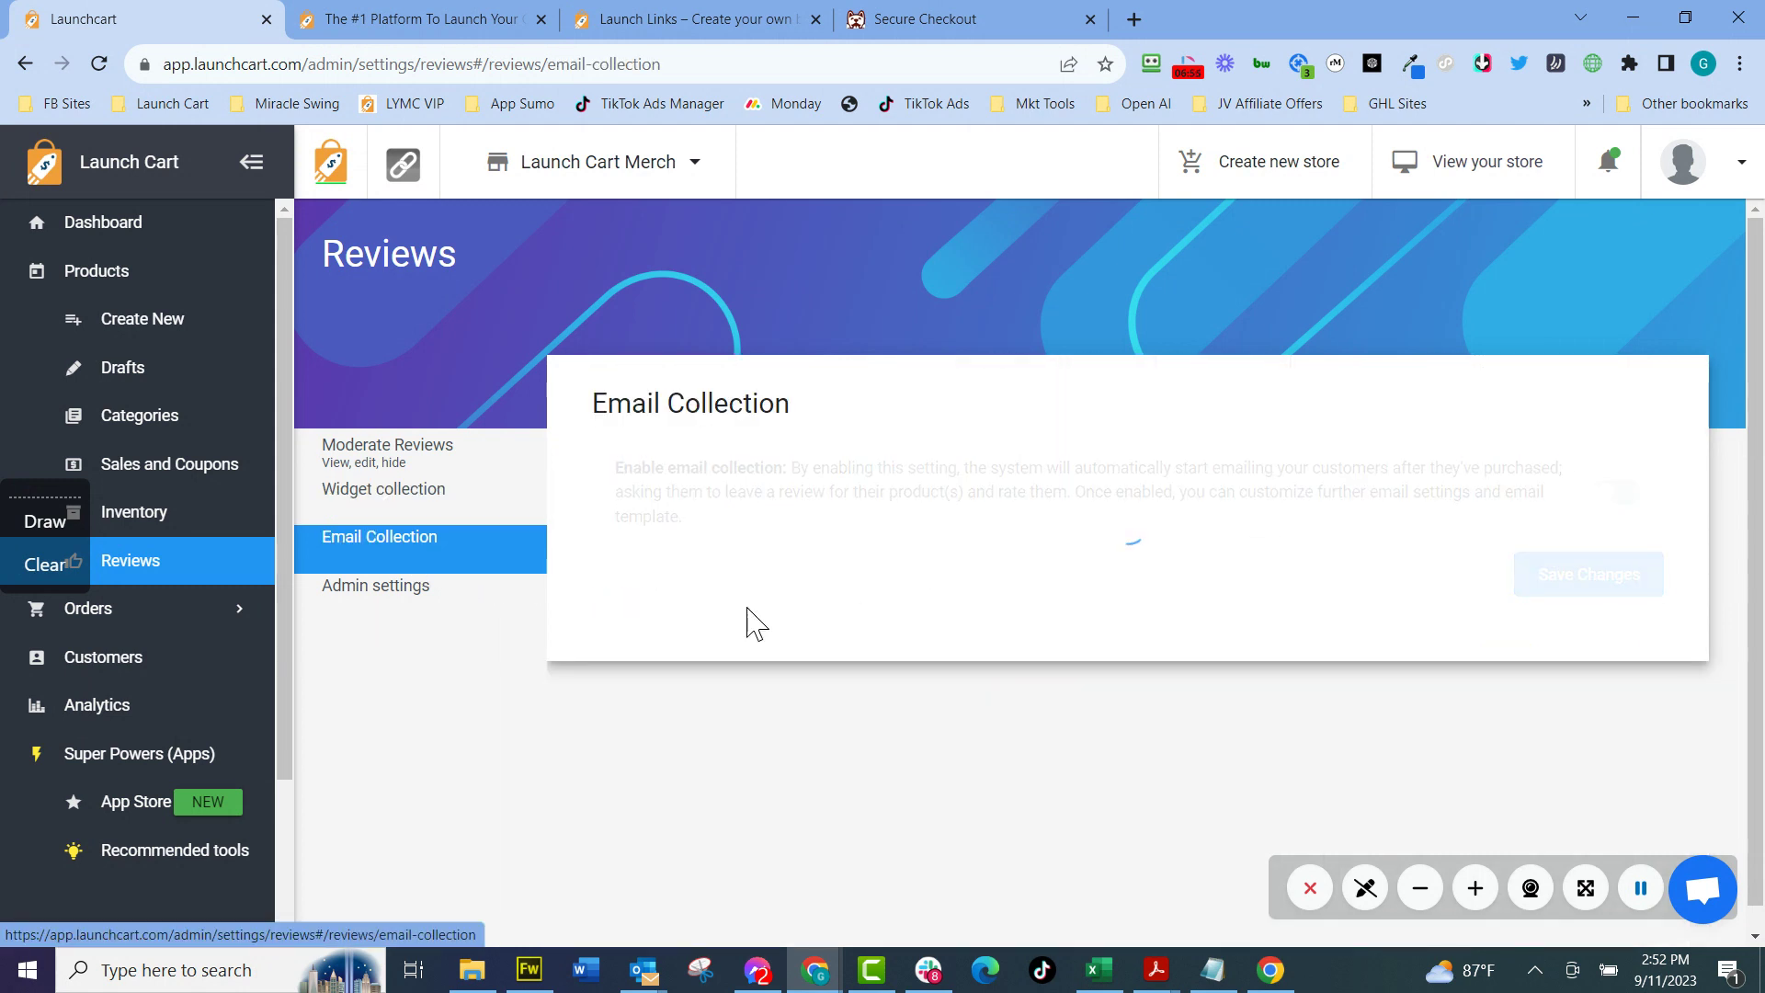
pyautogui.scroll(-8, 1048, 648)
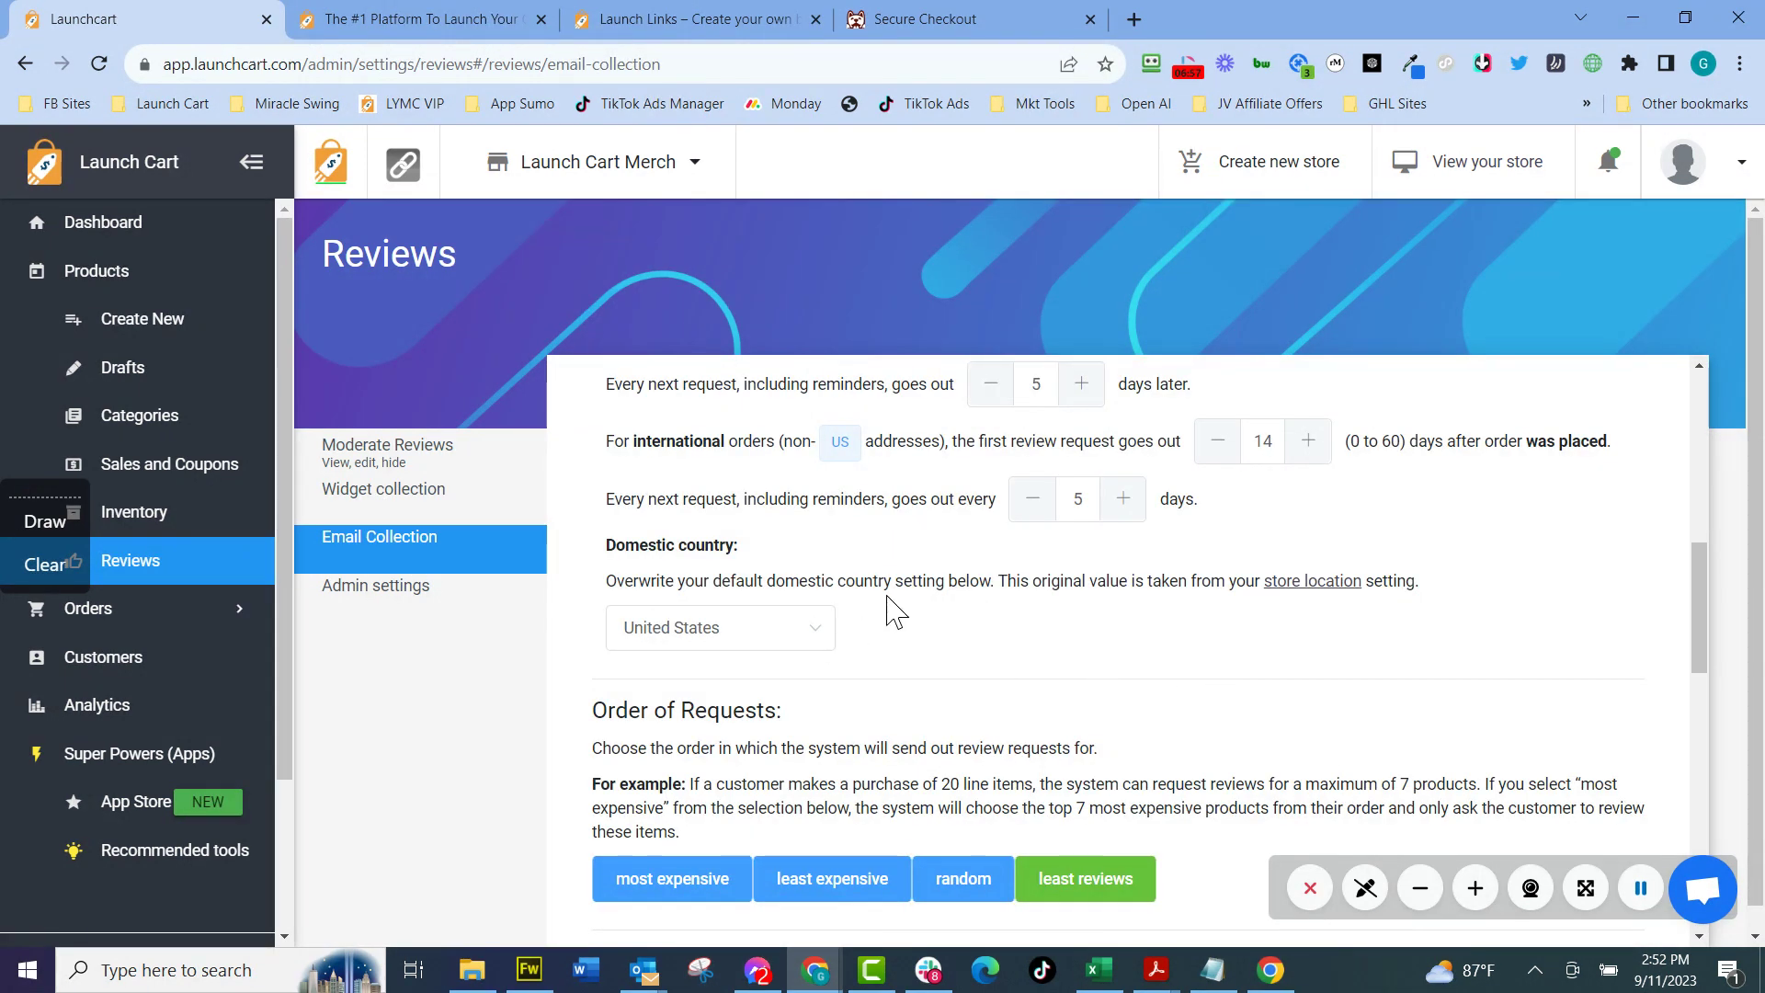
pyautogui.scroll(-10, 891, 610)
pyautogui.scroll(15, 1027, 643)
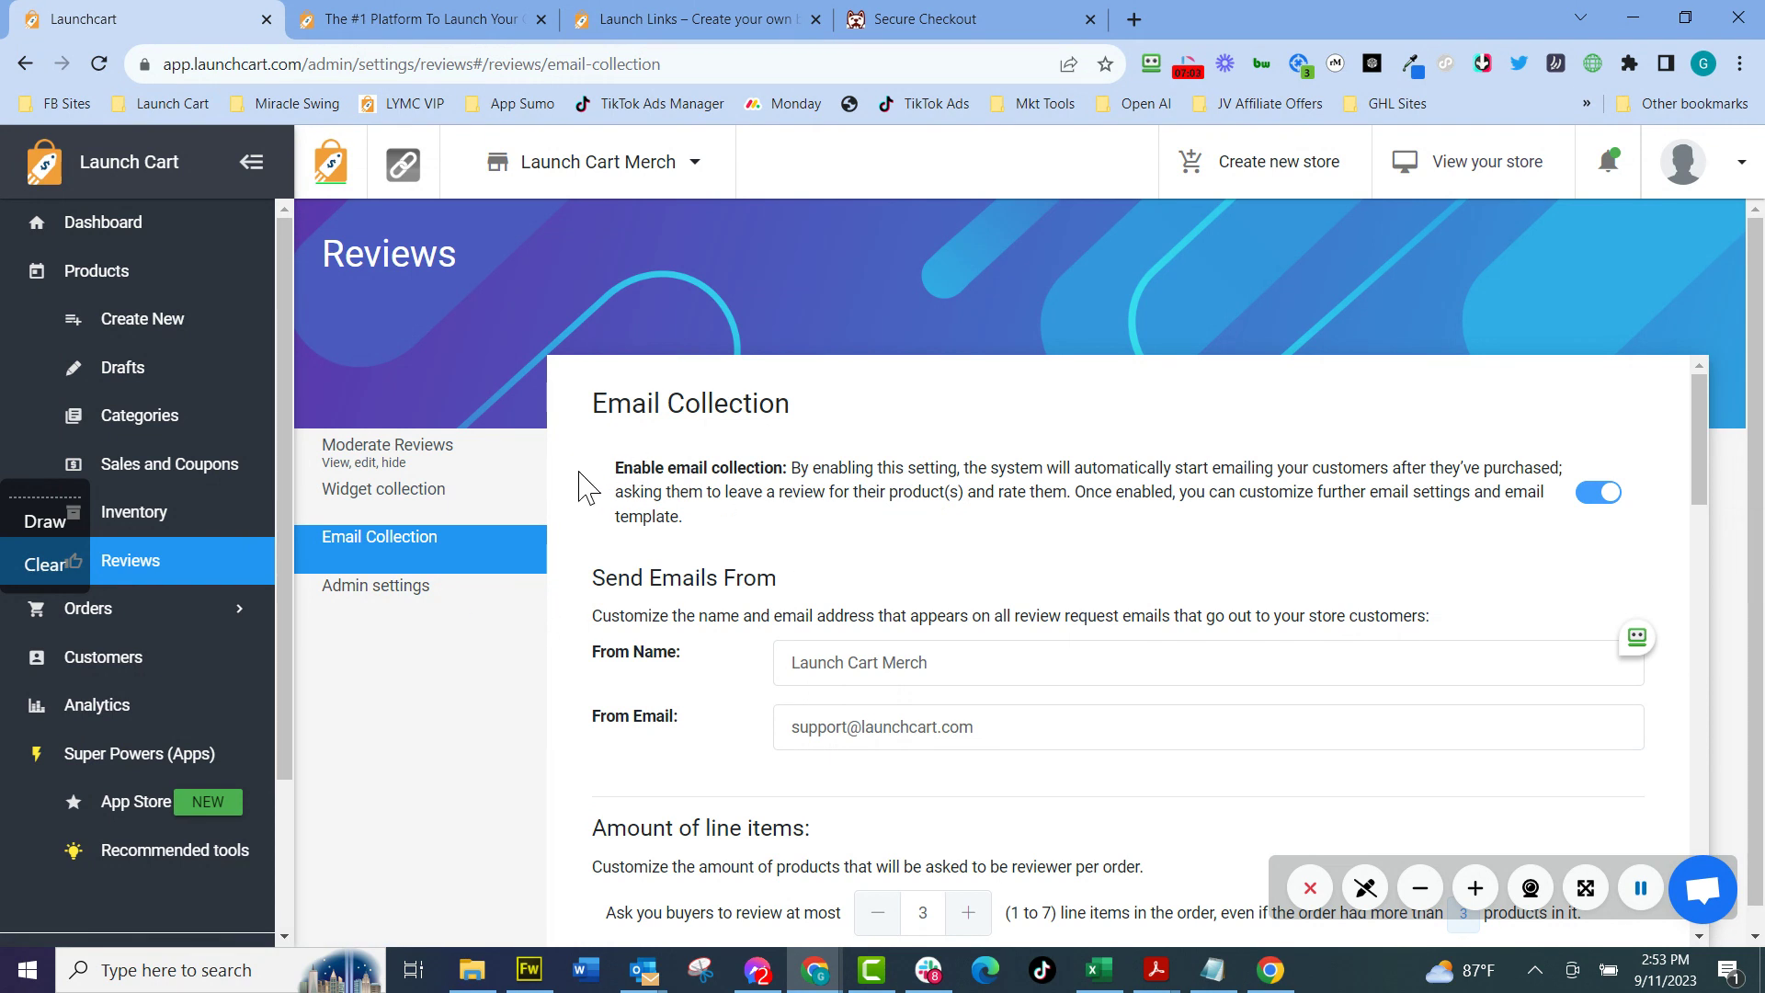
pyautogui.click(142, 318)
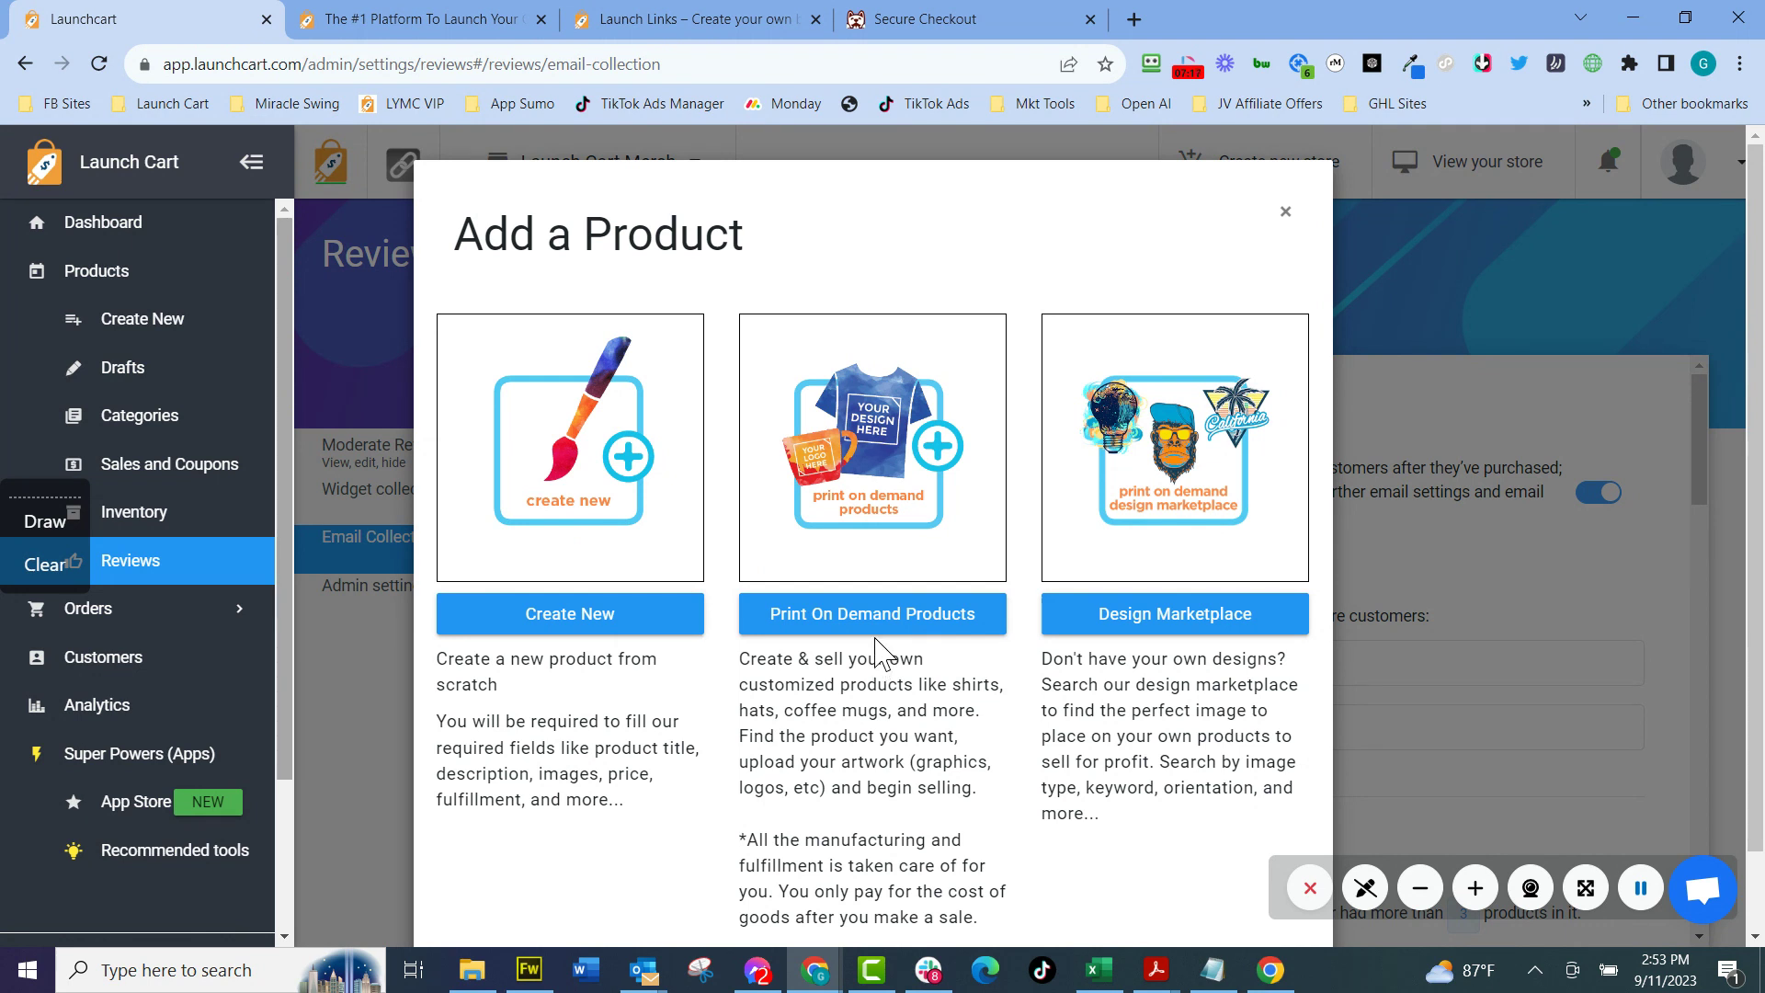
# Choose Design Marketplace in the Add a Product chooser to browse ready-made Halloween artwork.
pyautogui.click(1187, 623)
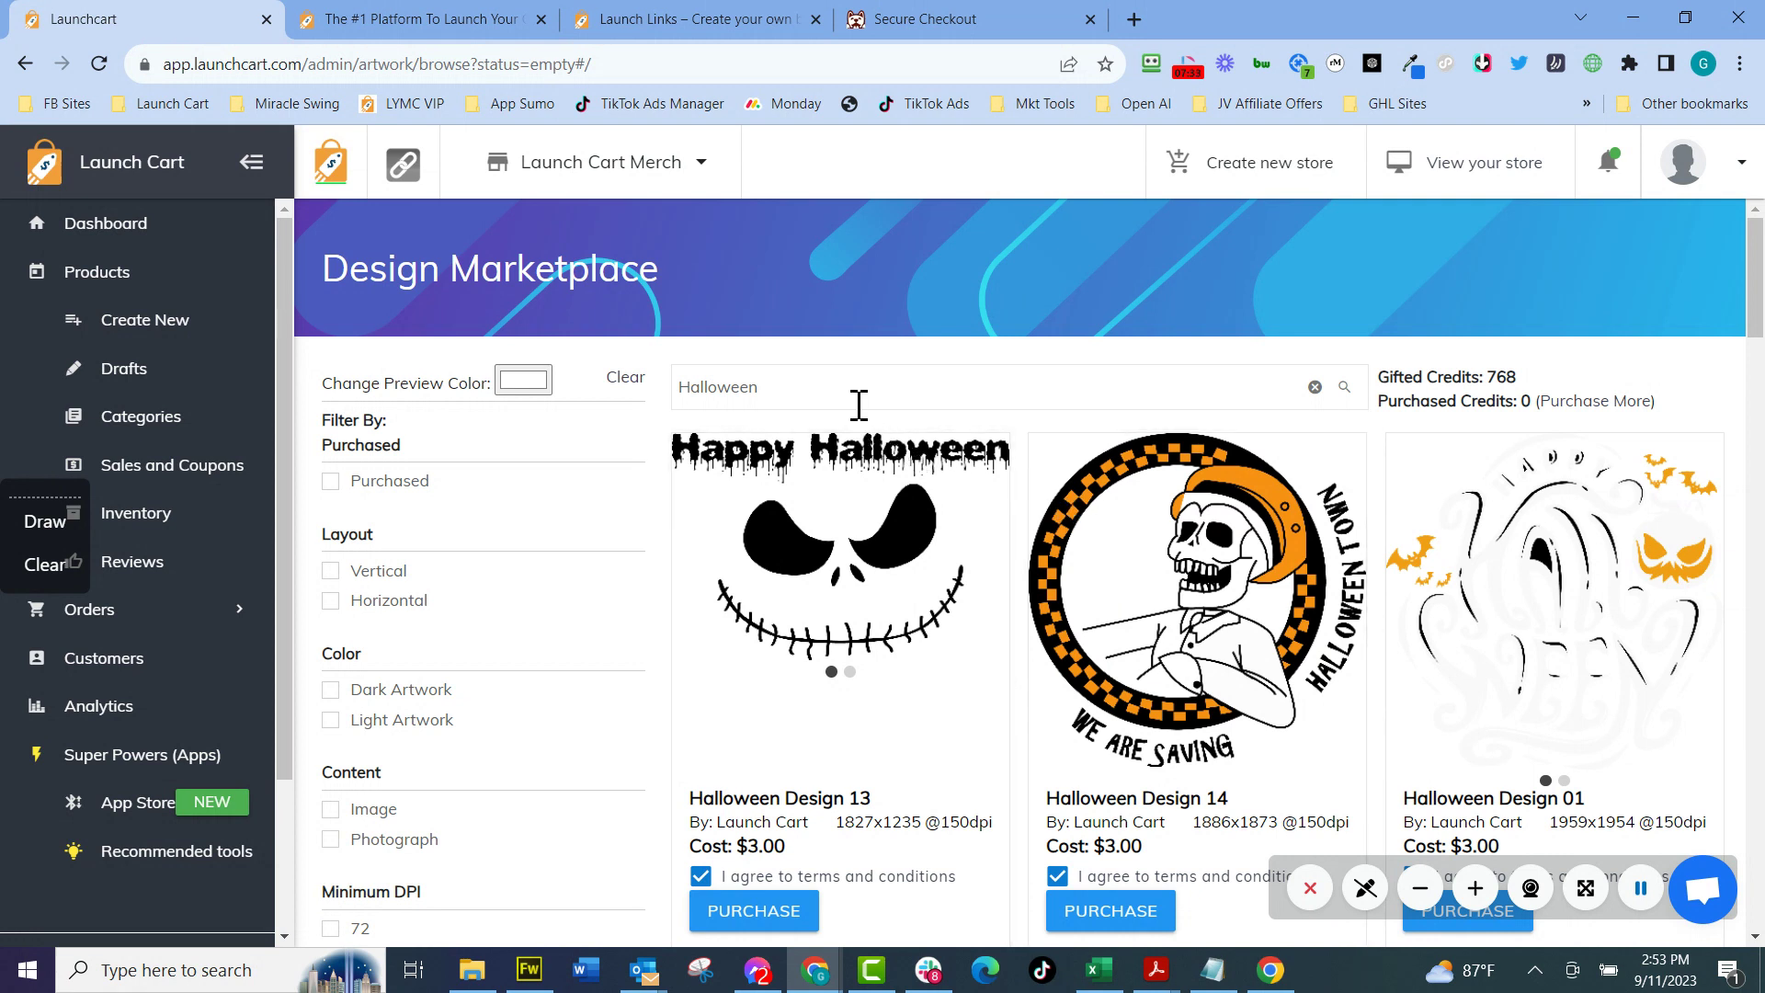
# Replace the Halloween marketplace search with a 'cats' search.
pyautogui.moveTo(859, 391); pyautogui.dragTo(662, 386)
pyautogui.write('cats')
pyautogui.press('Return')
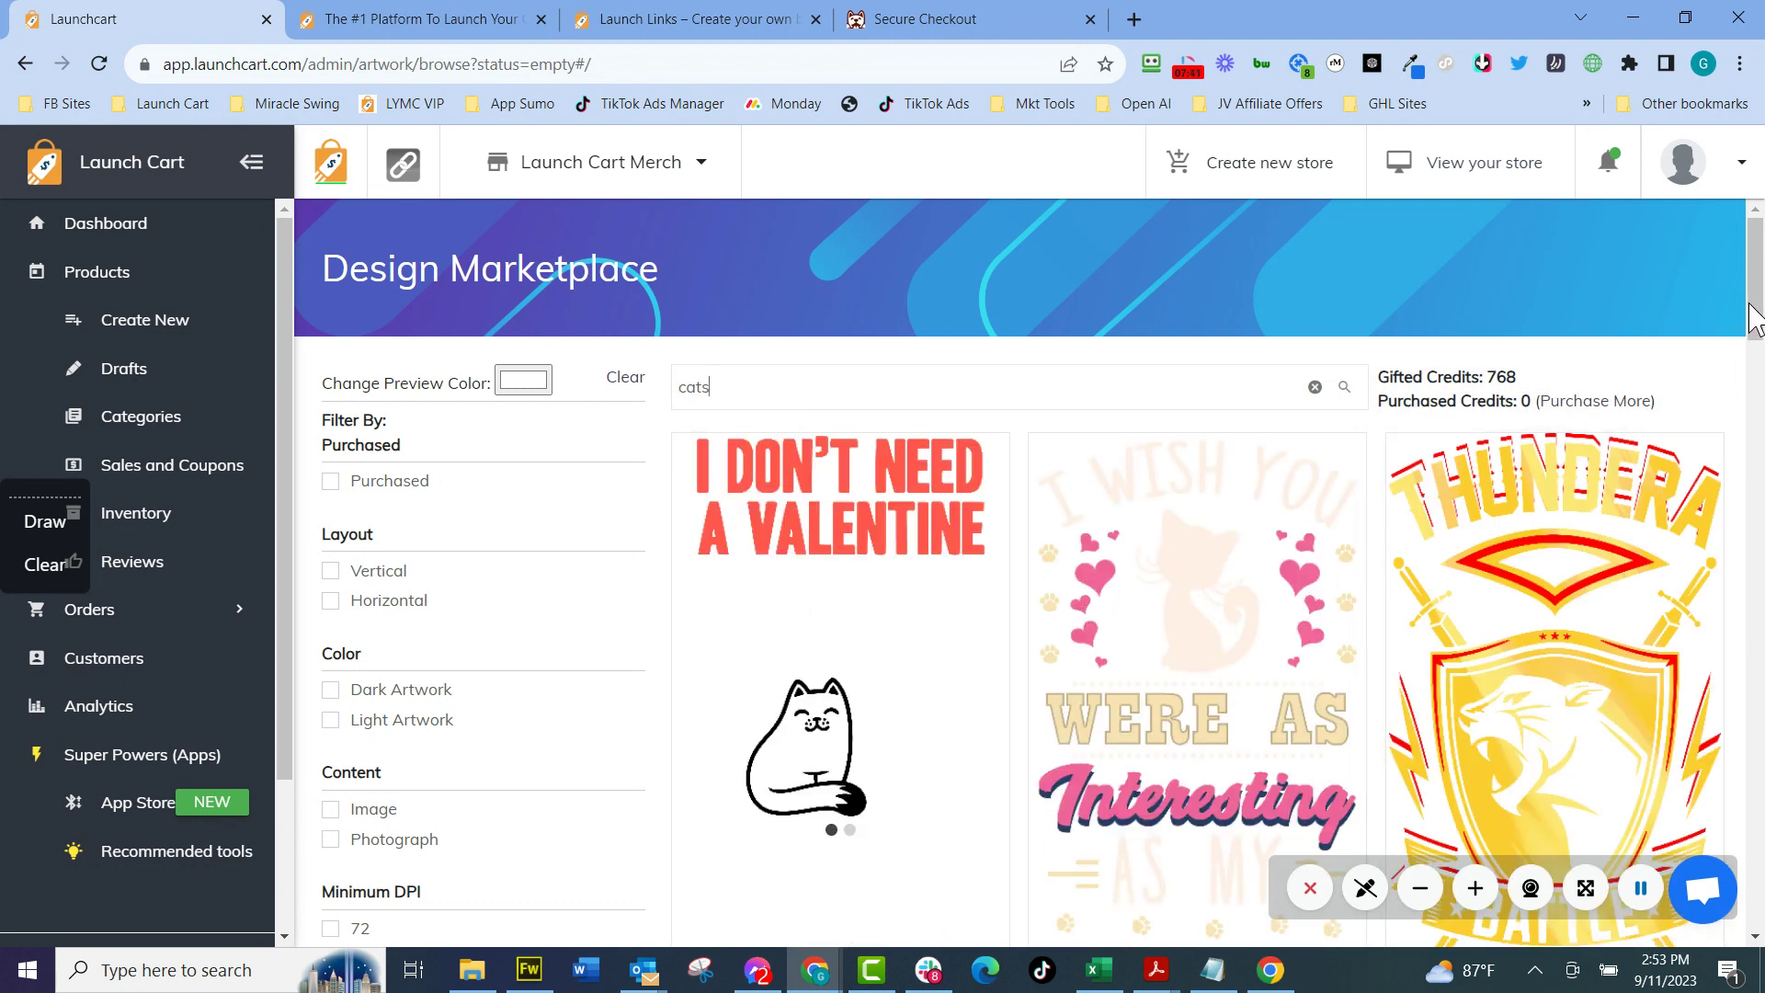
pyautogui.moveTo(1754, 322); pyautogui.dragTo(1760, 436)
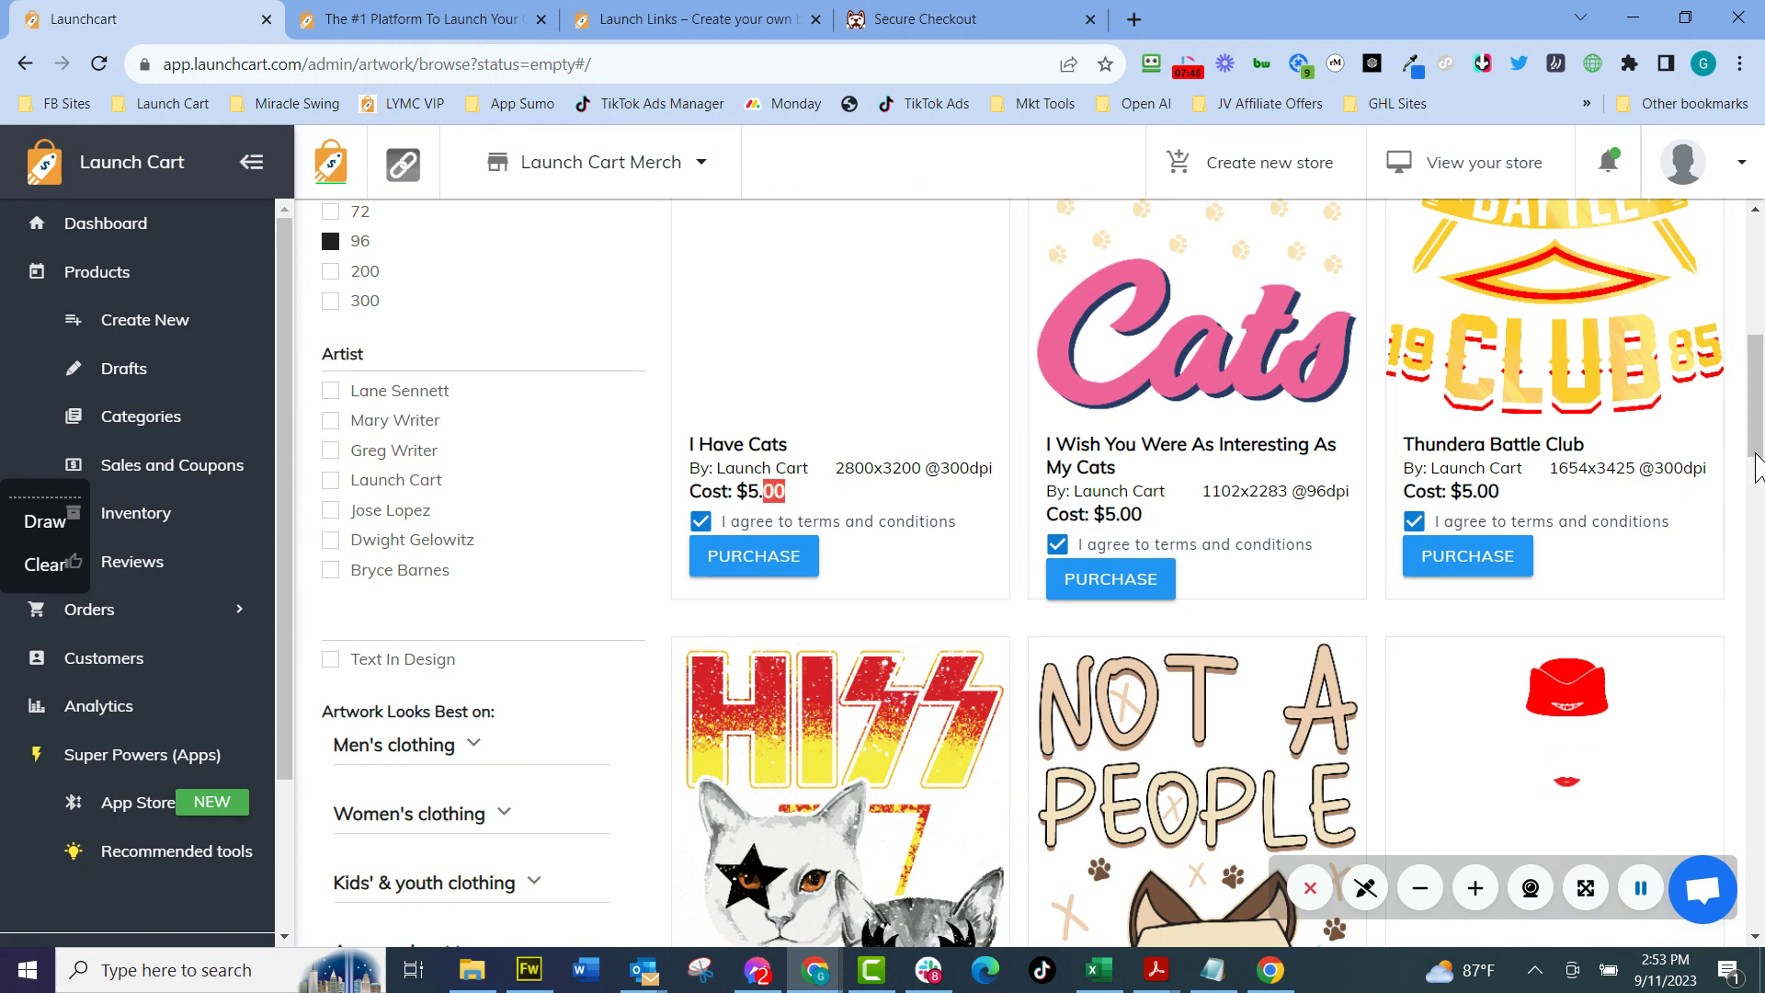
pyautogui.moveTo(1752, 455); pyautogui.dragTo(1751, 301)
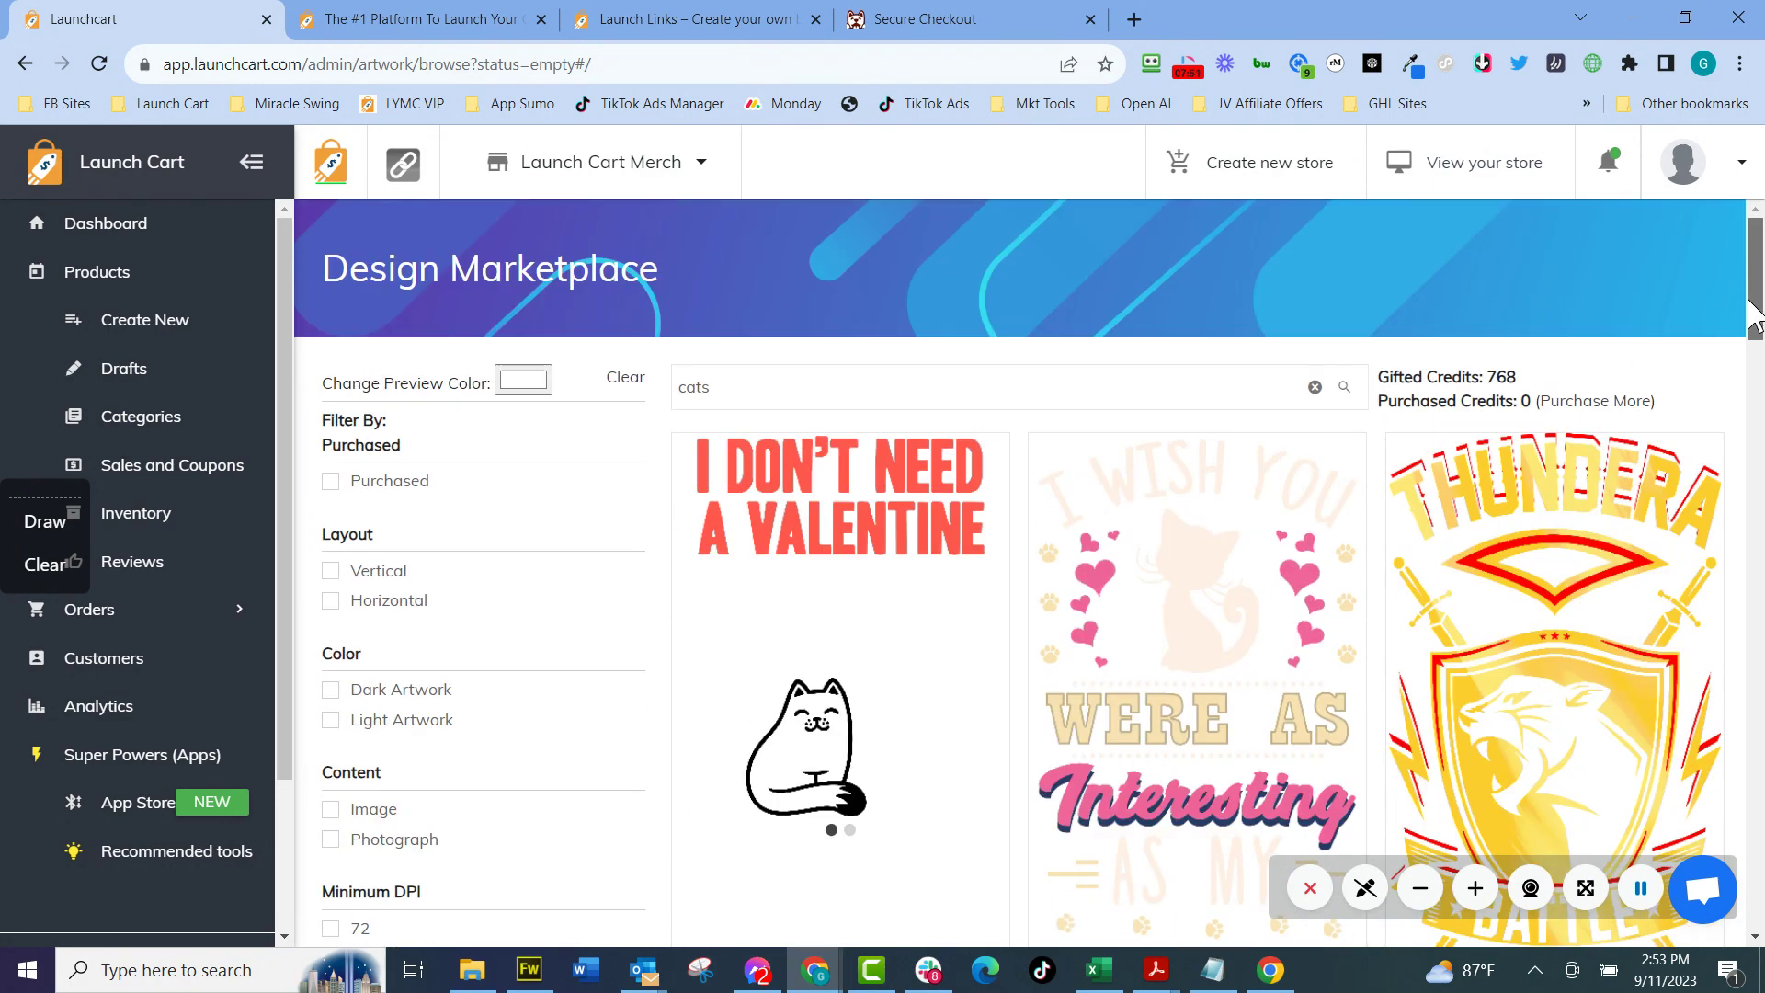
# Set the artwork preview colour to black.
pyautogui.click(529, 379)
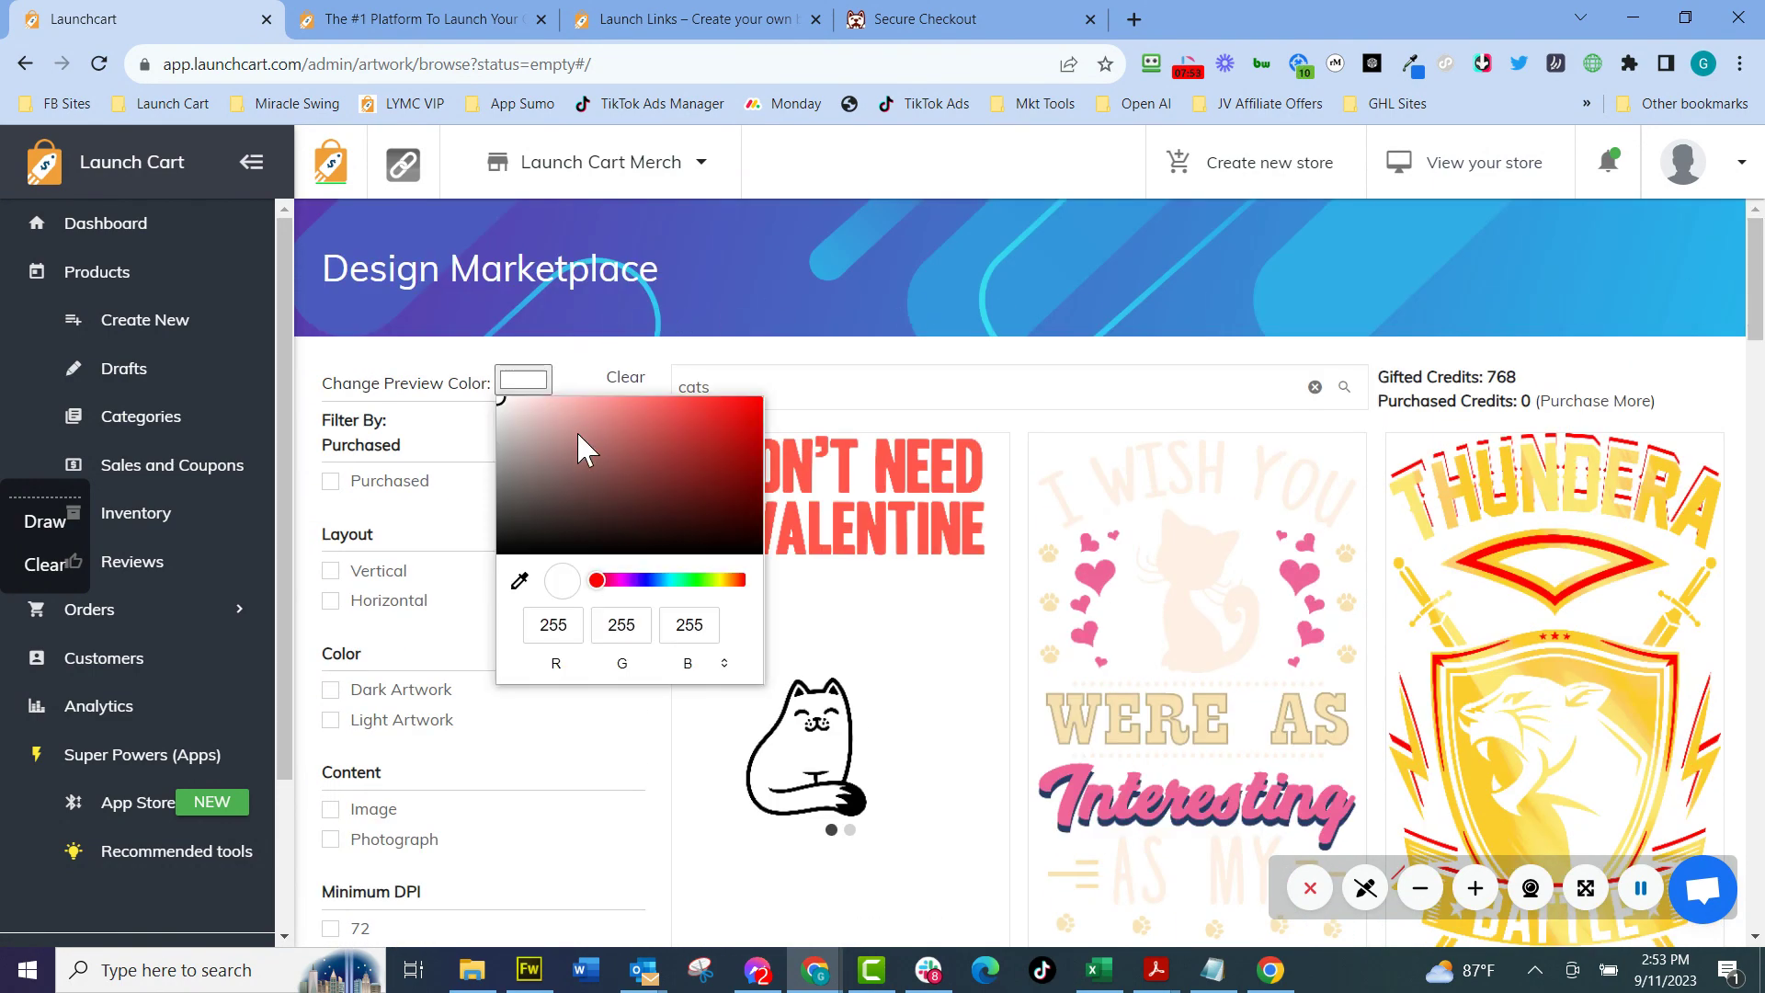
pyautogui.moveTo(575, 434); pyautogui.dragTo(478, 583)
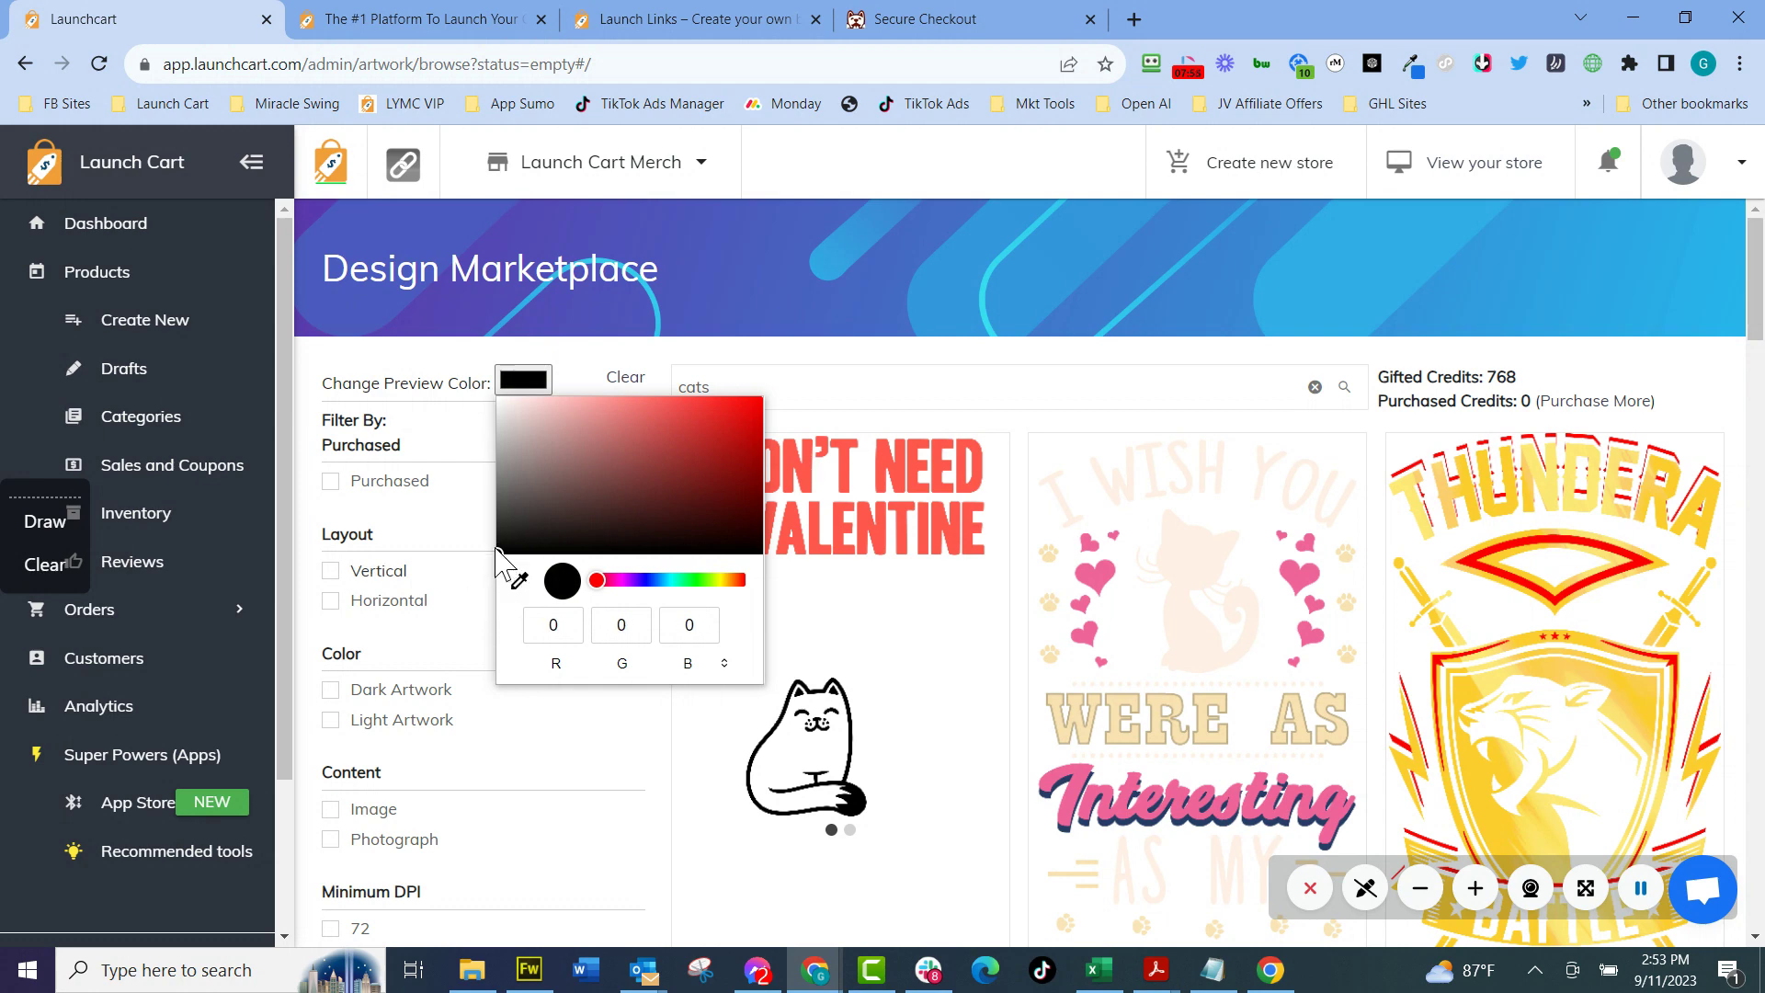
pyautogui.click(496, 552)
pyautogui.scroll(-4, 1155, 625)
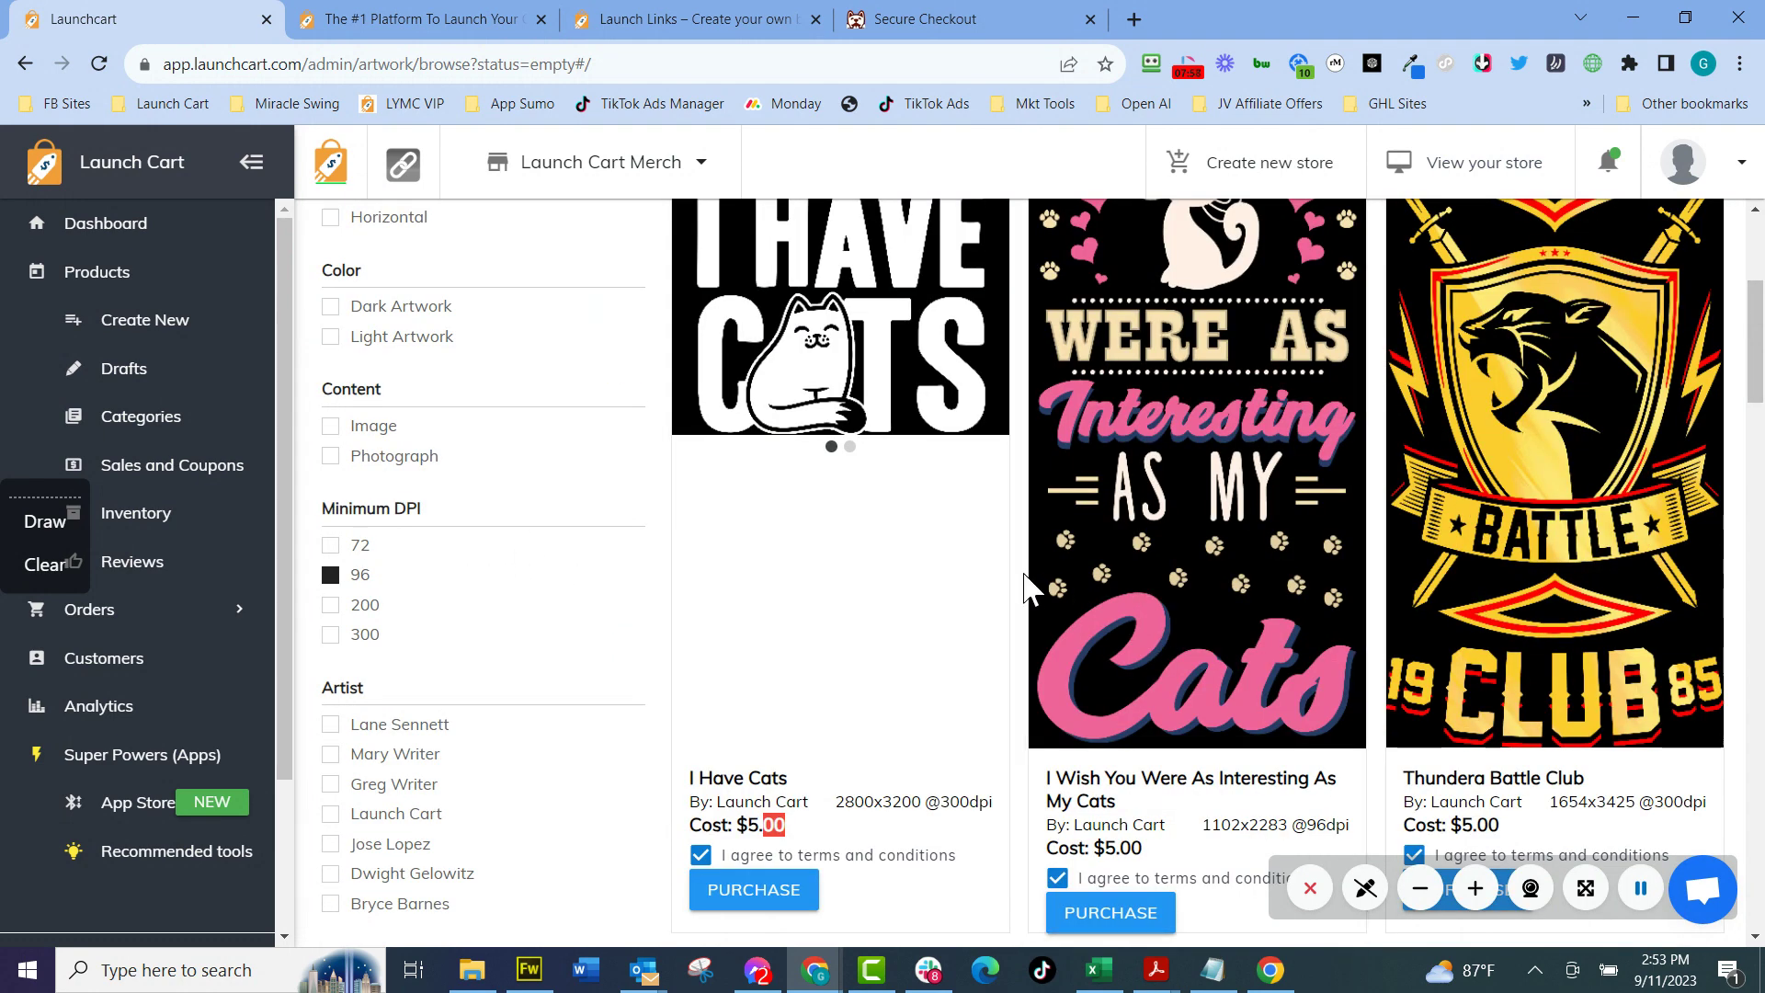
pyautogui.scroll(4, 1155, 581)
pyautogui.scroll(-4, 1296, 575)
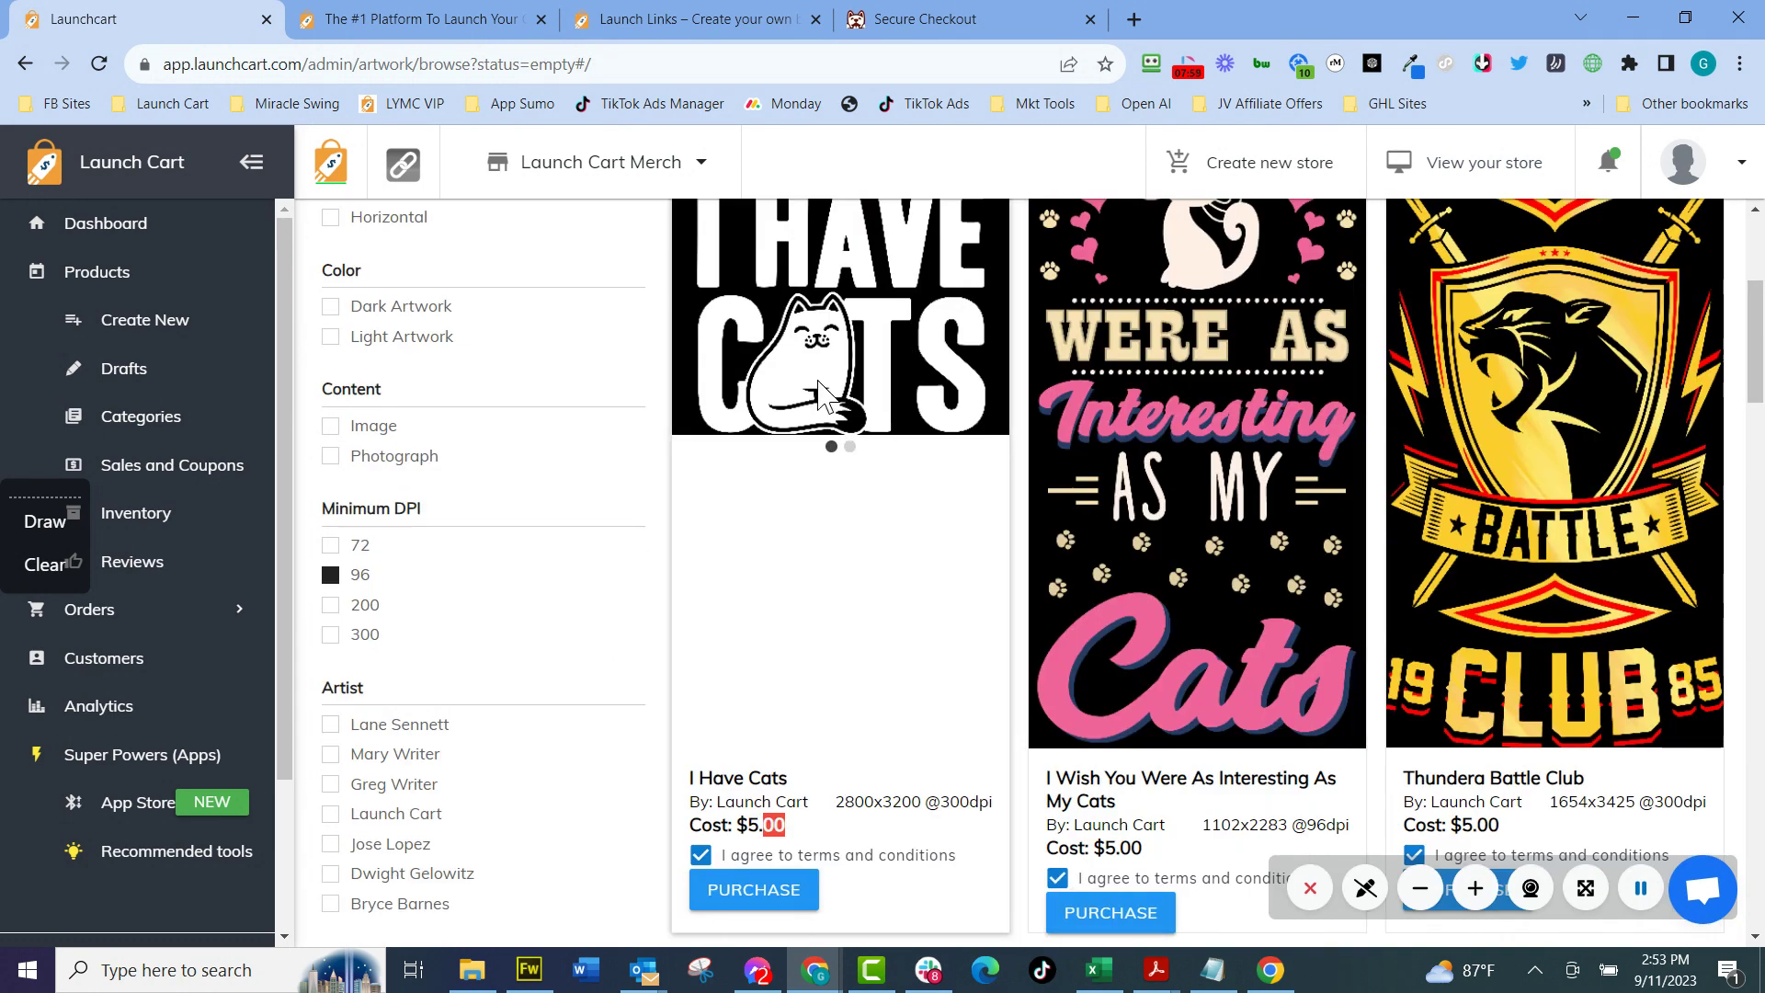
pyautogui.scroll(4, 897, 424)
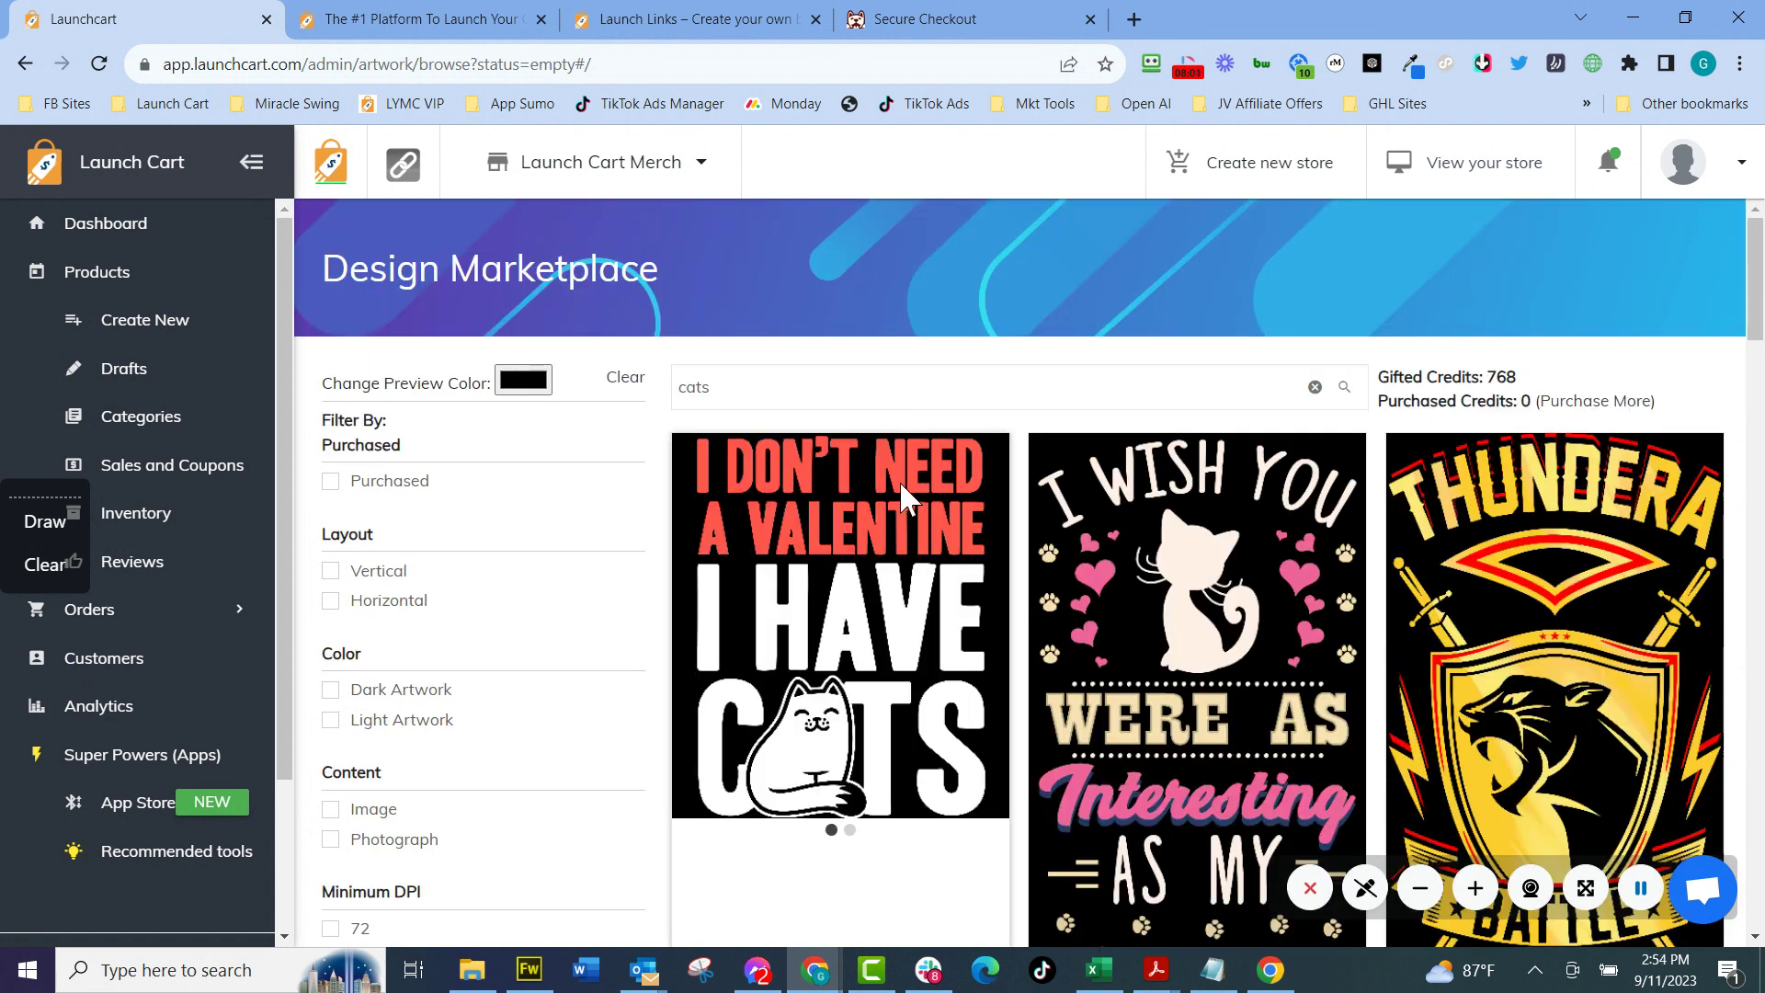
pyautogui.scroll(-4, 846, 579)
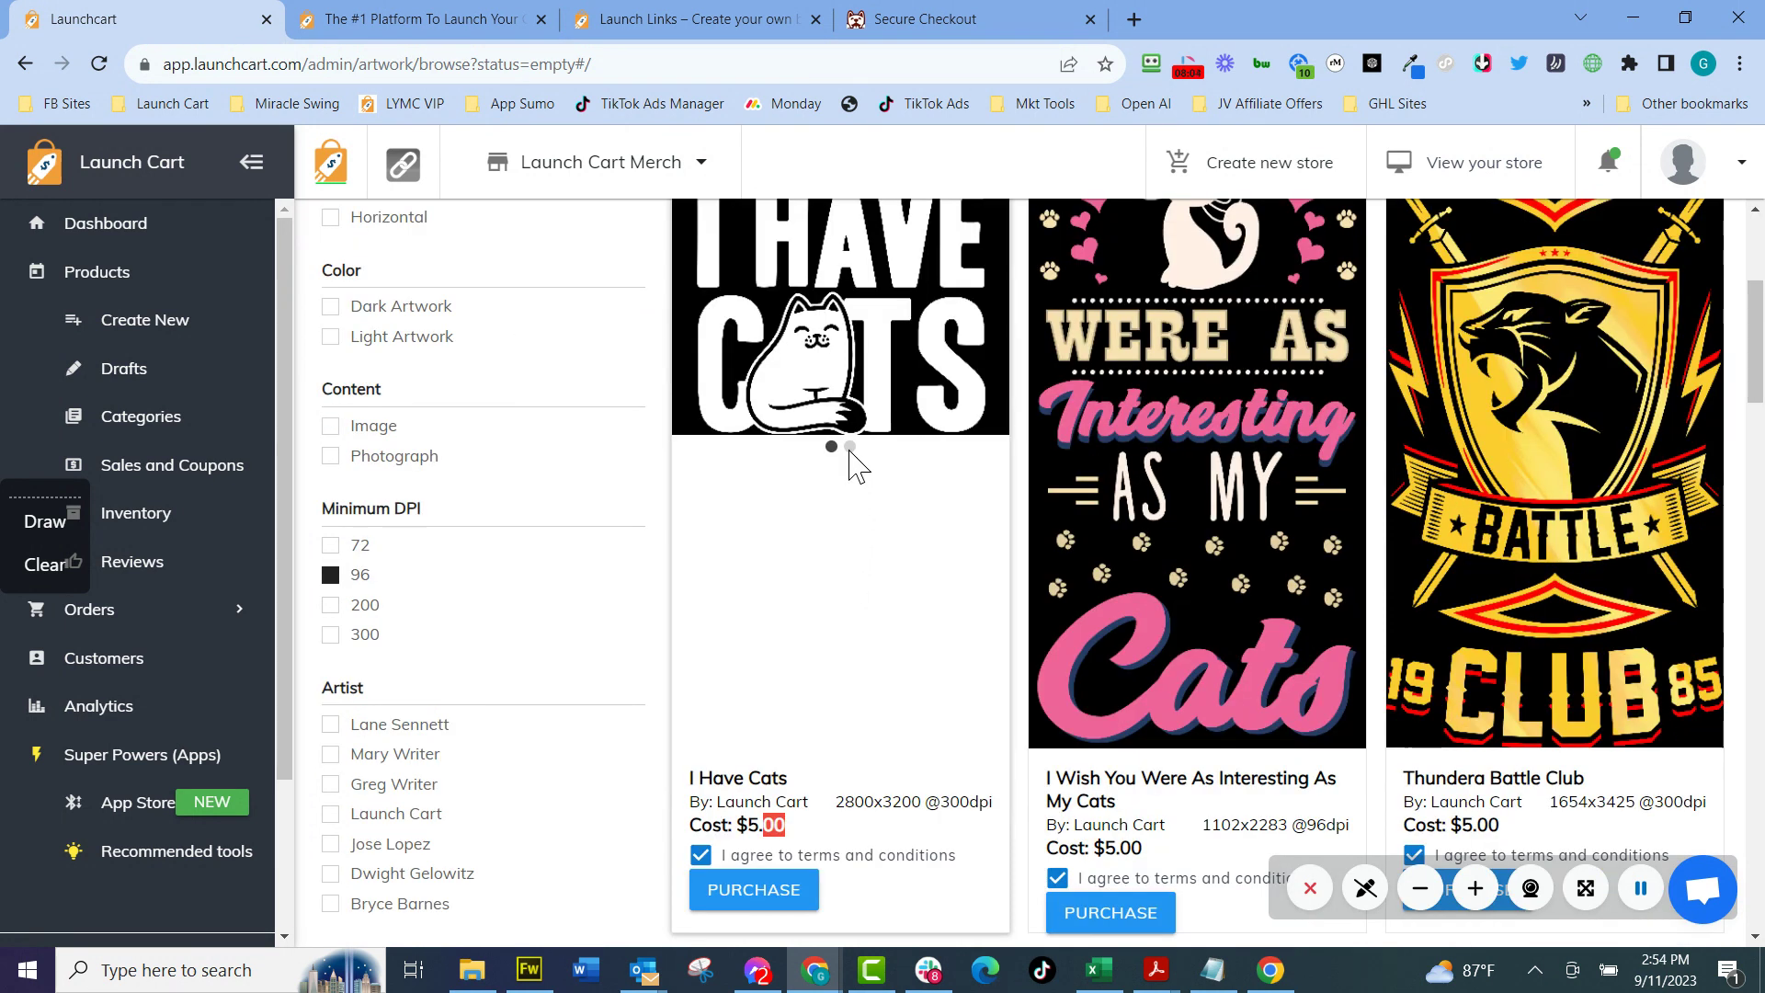
# View the first design's second preview image.
pyautogui.click(849, 447)
pyautogui.scroll(4, 901, 525)
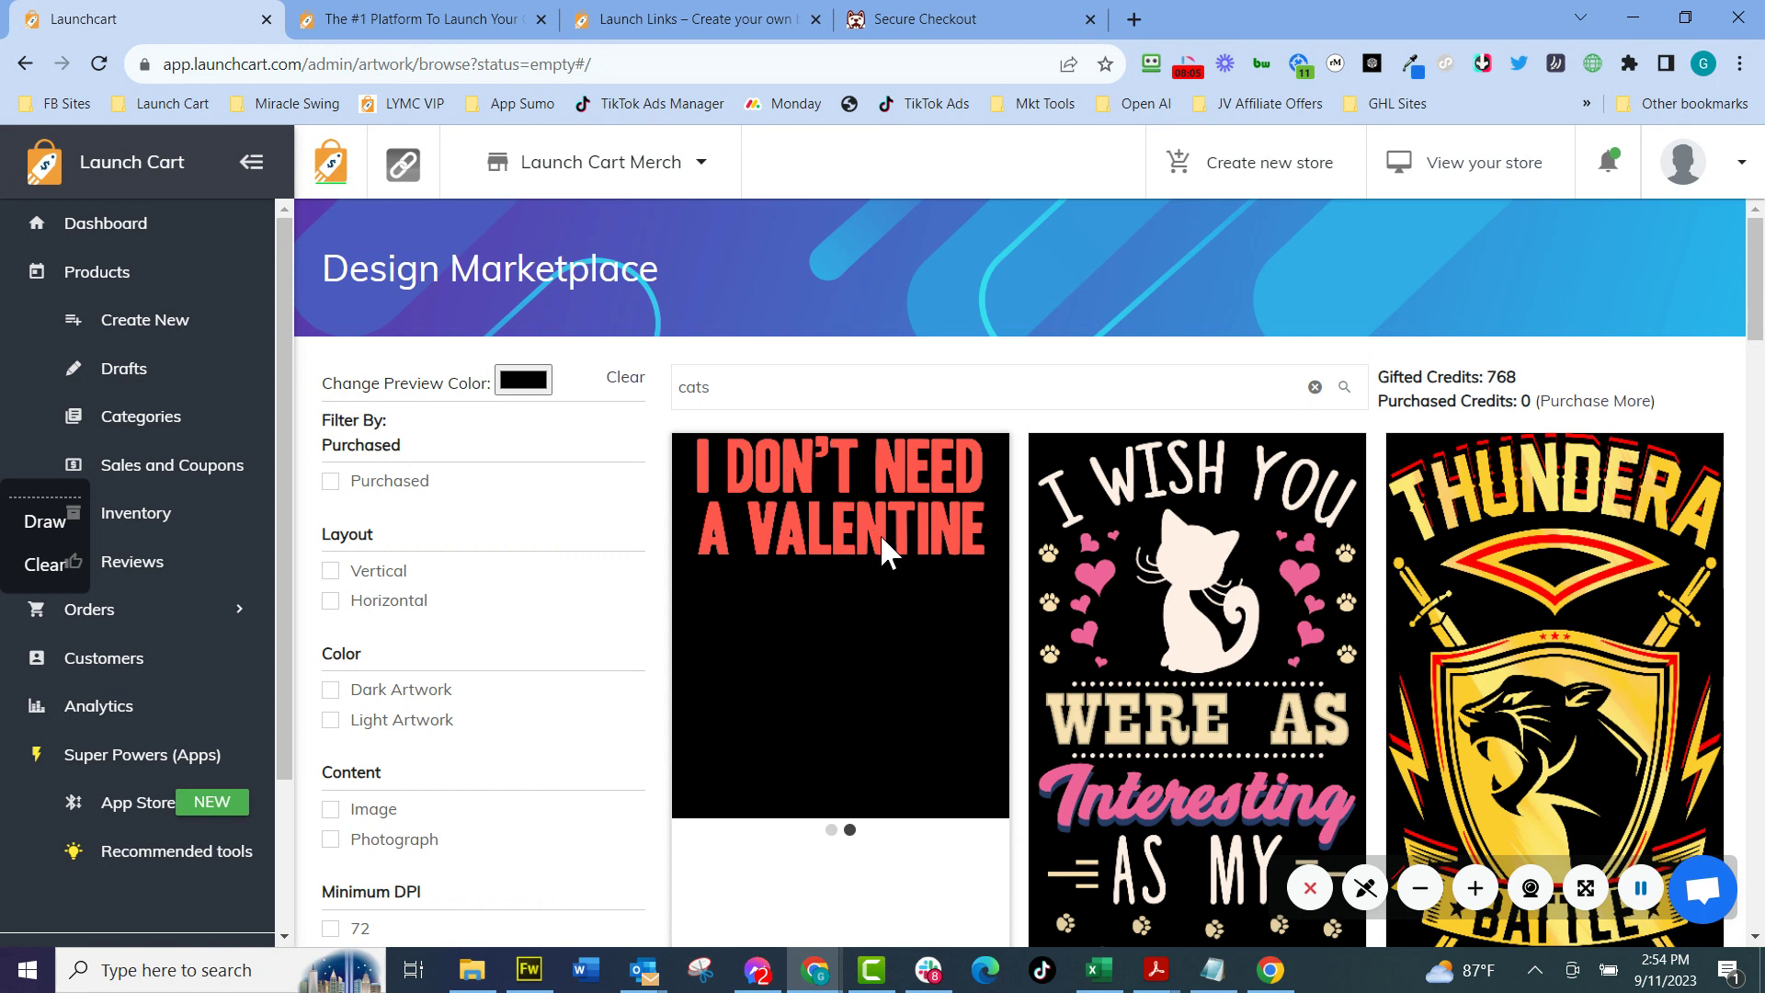
pyautogui.scroll(-4, 857, 684)
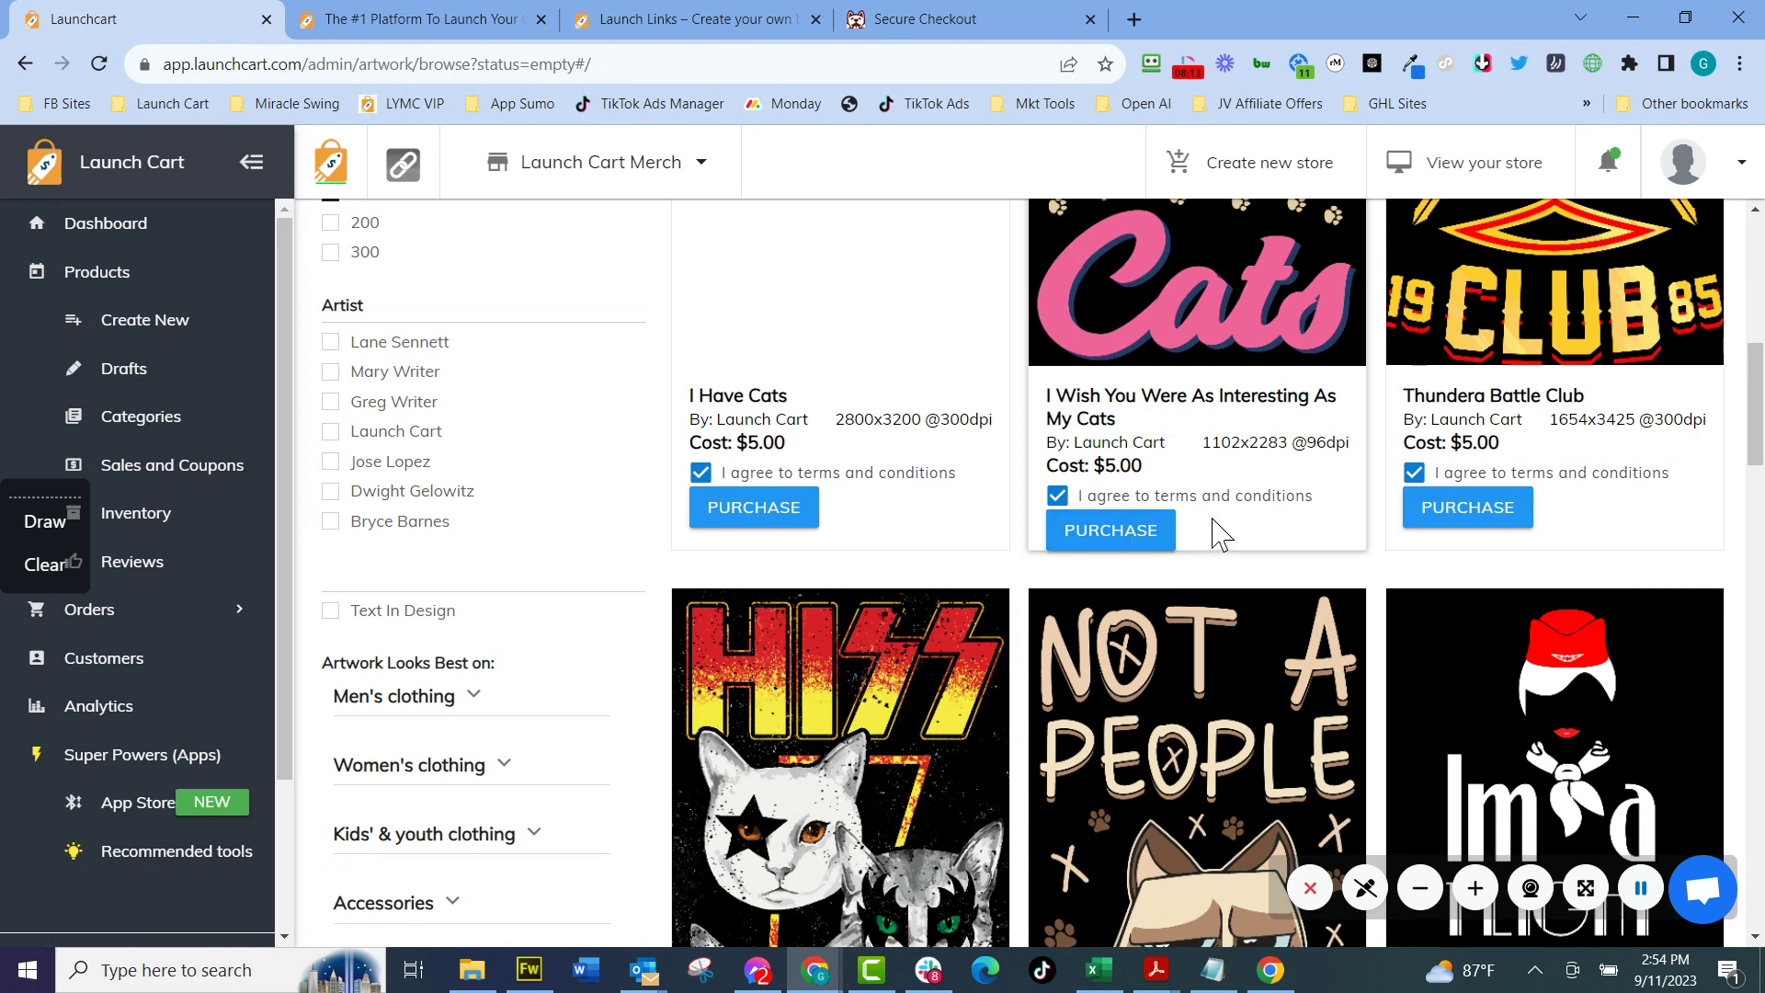
pyautogui.scroll(5, 1221, 533)
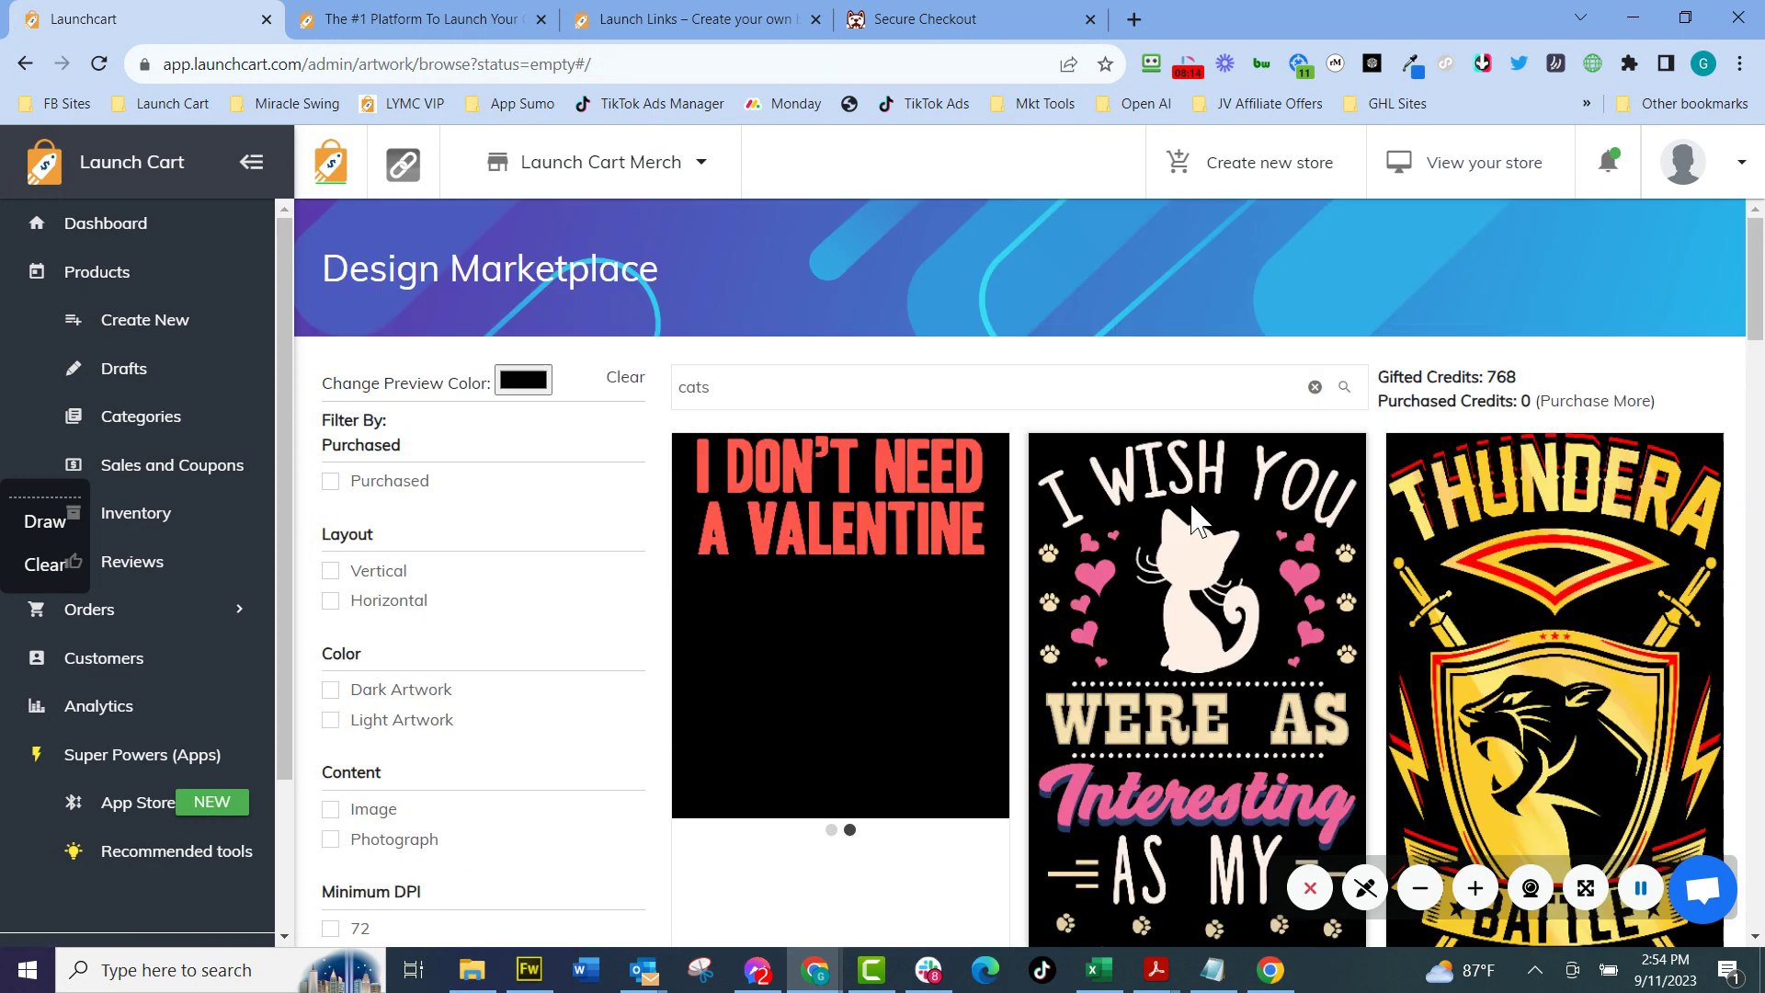
# Filter to Purchased designs and clear the 'cats' search so all purchased designs show.
pyautogui.click(333, 484)
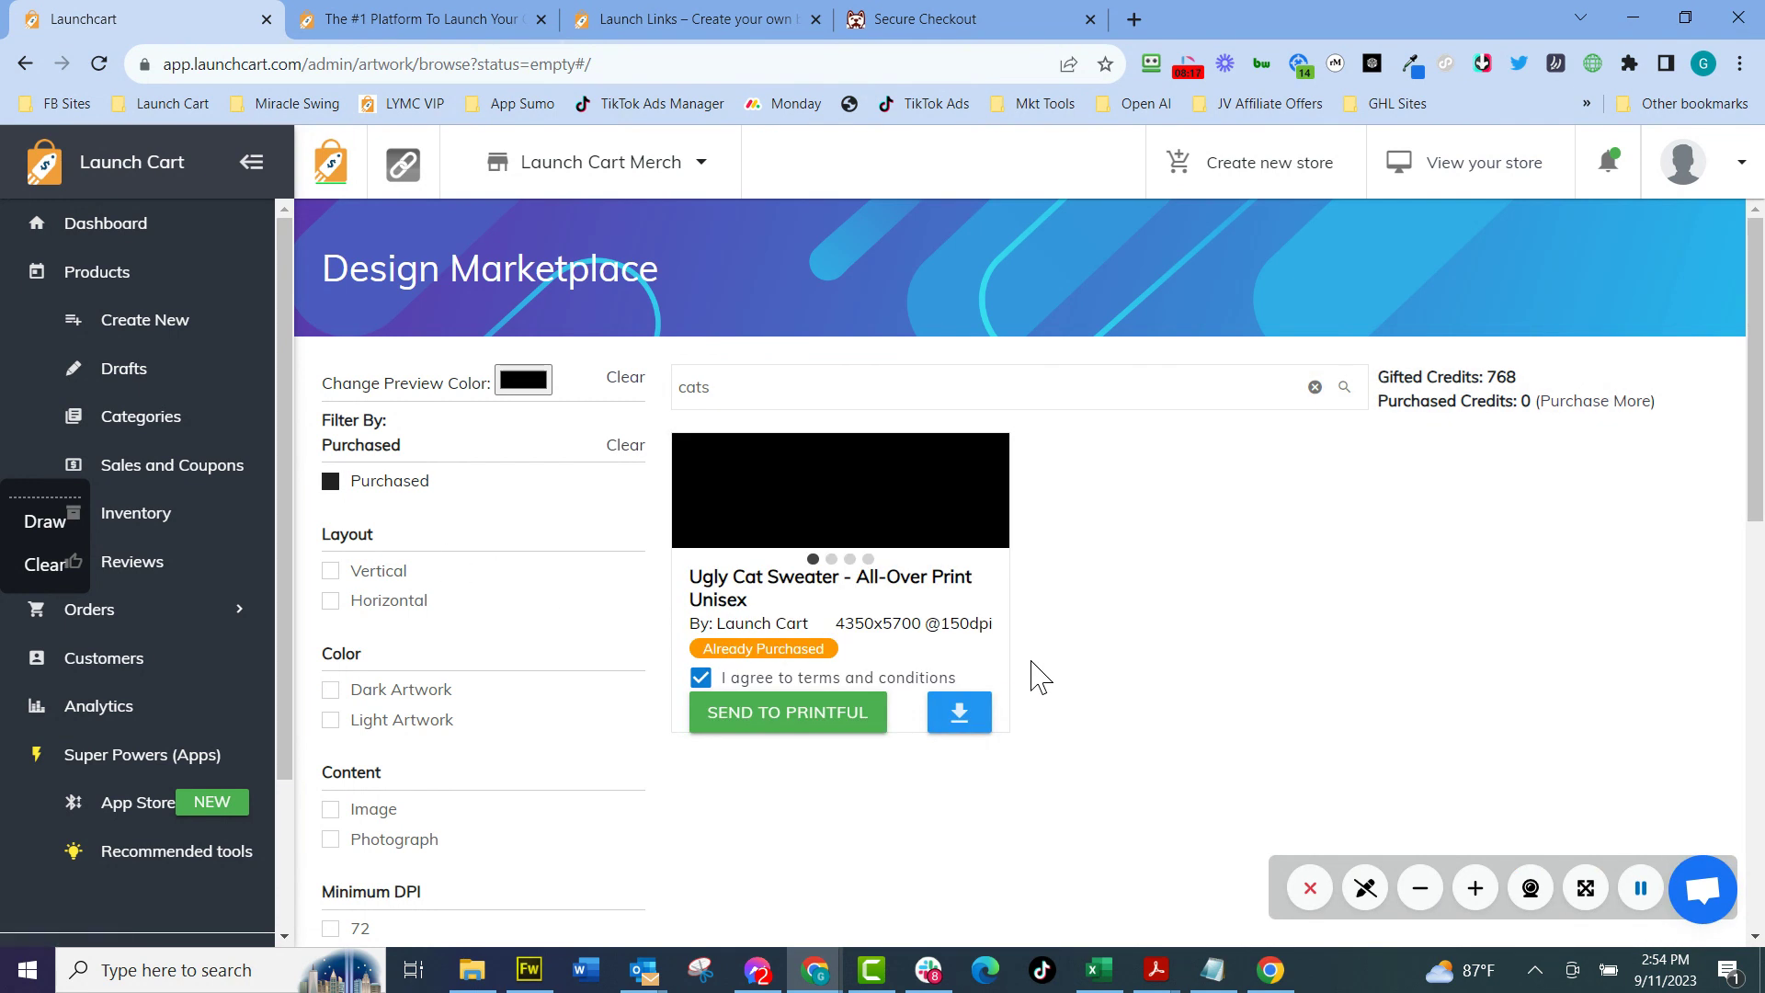
pyautogui.scroll(-4, 925, 664)
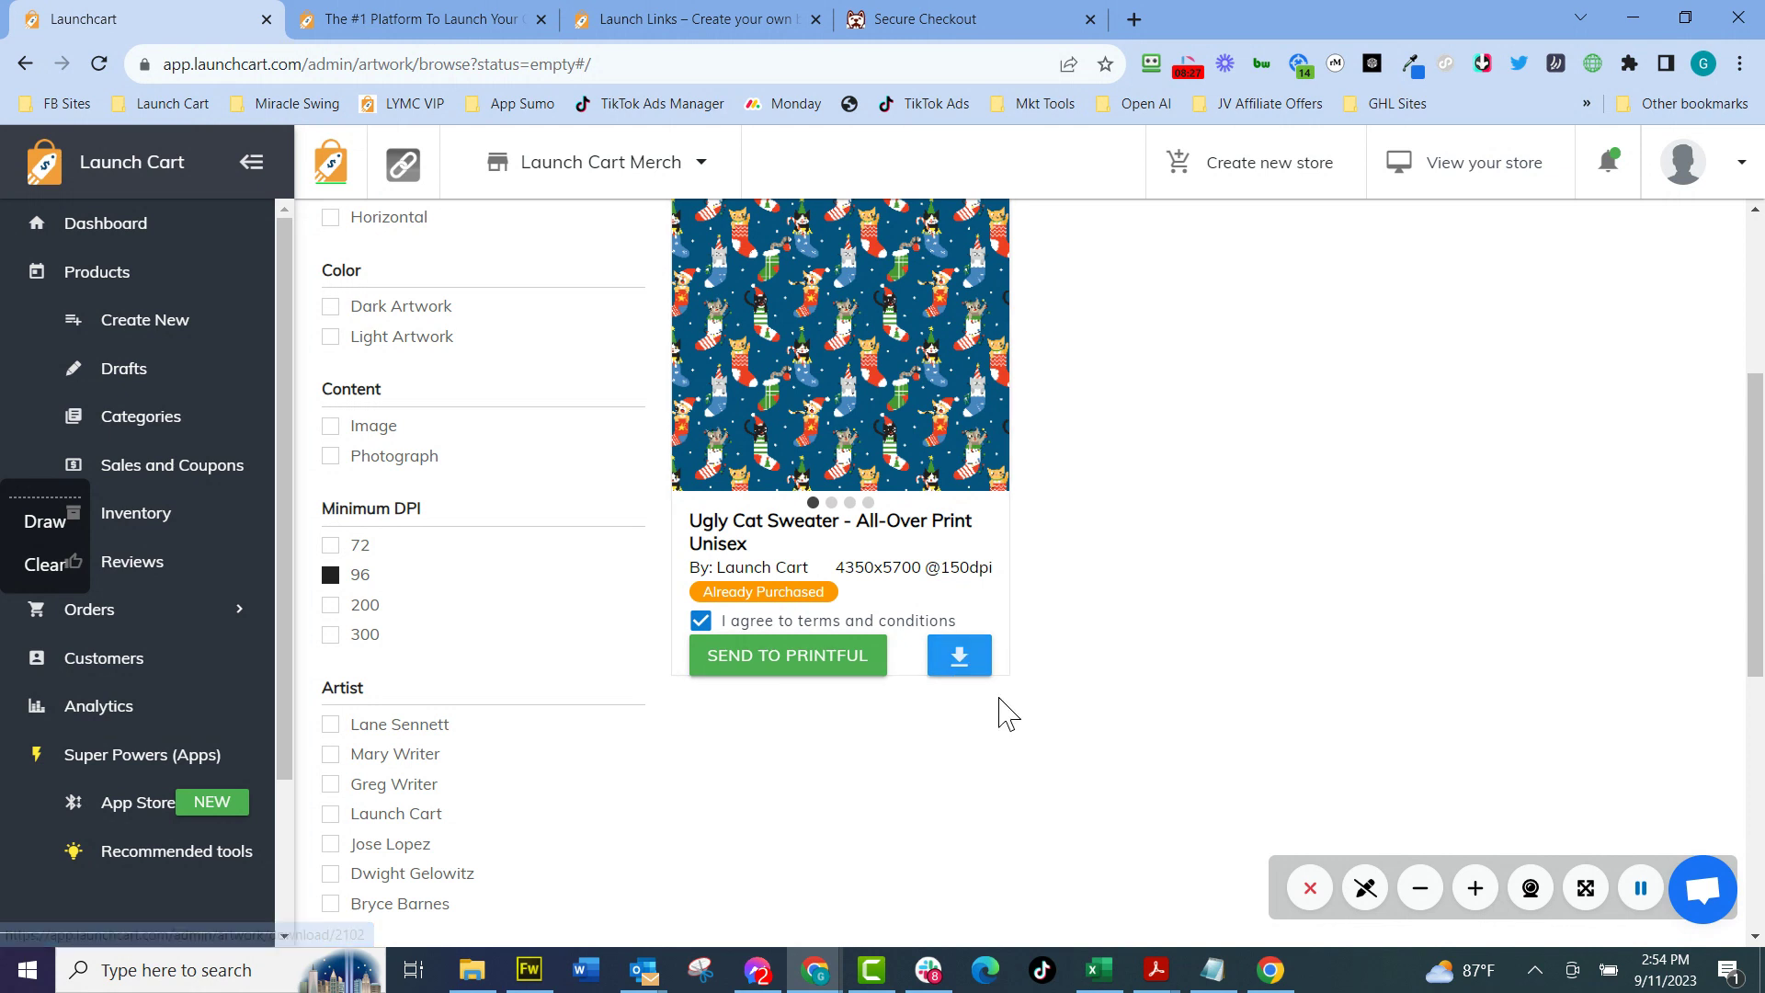
pyautogui.scroll(4, 1005, 714)
pyautogui.press('BackSpace')
pyautogui.click(1321, 389)
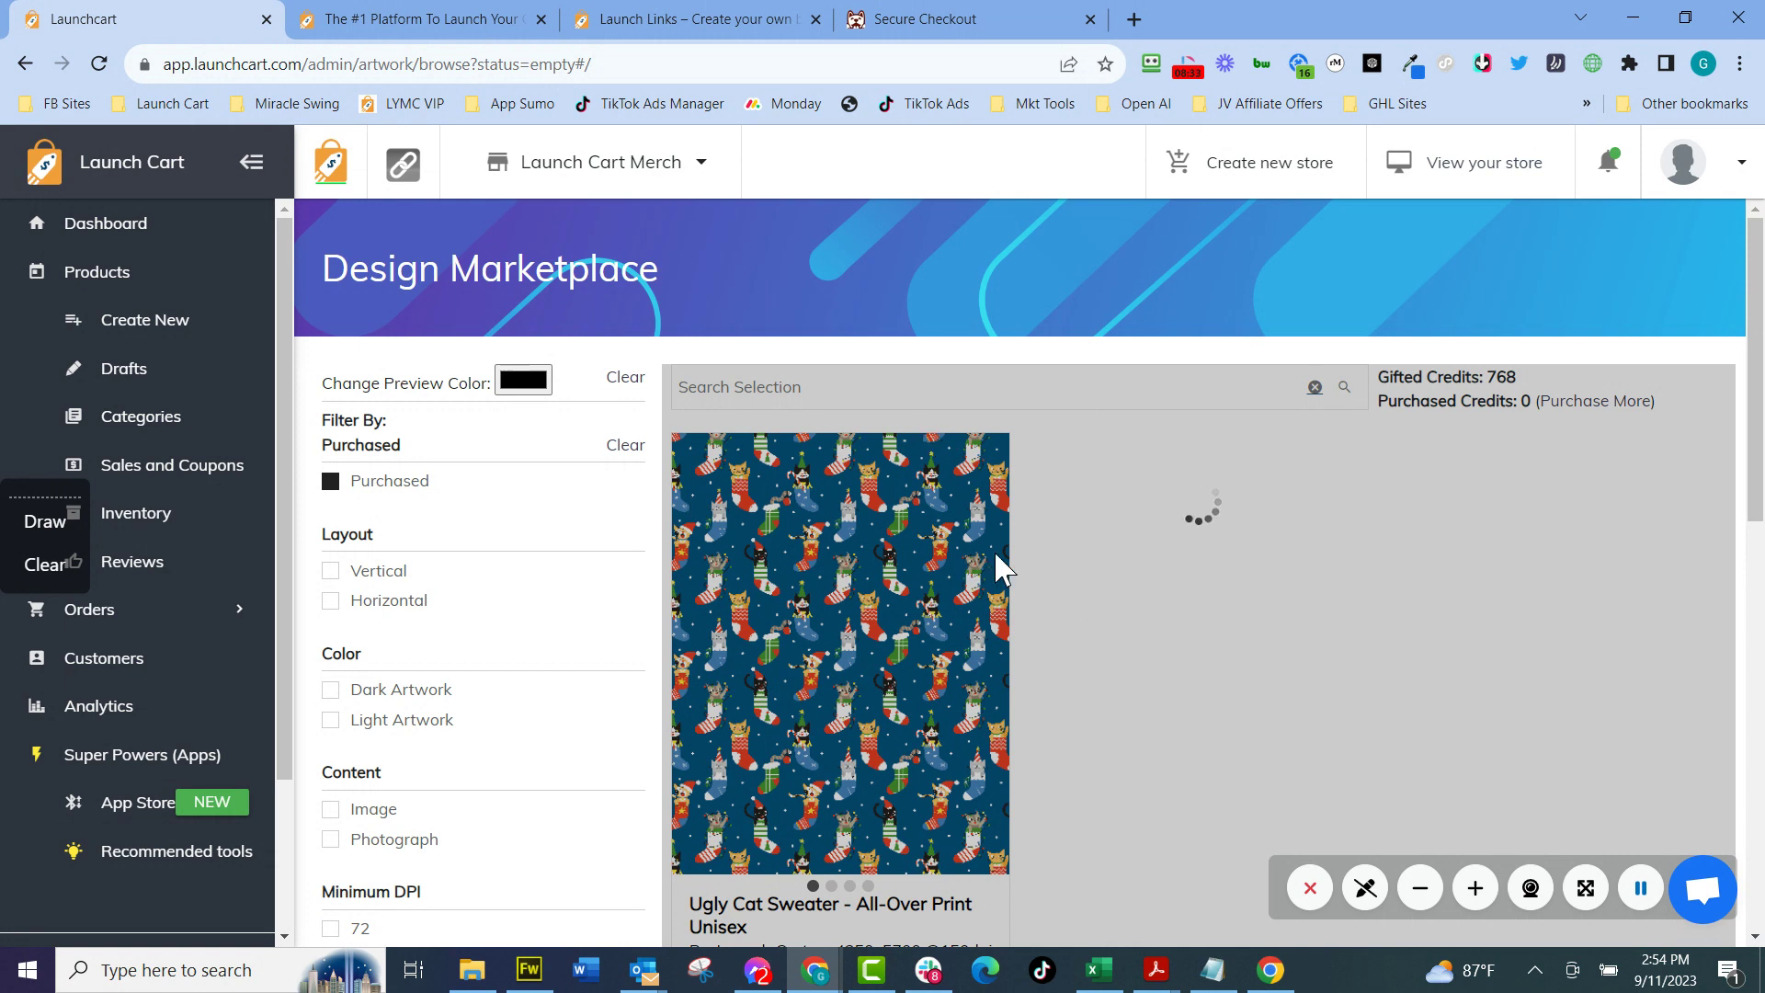
pyautogui.scroll(-4, 579, 607)
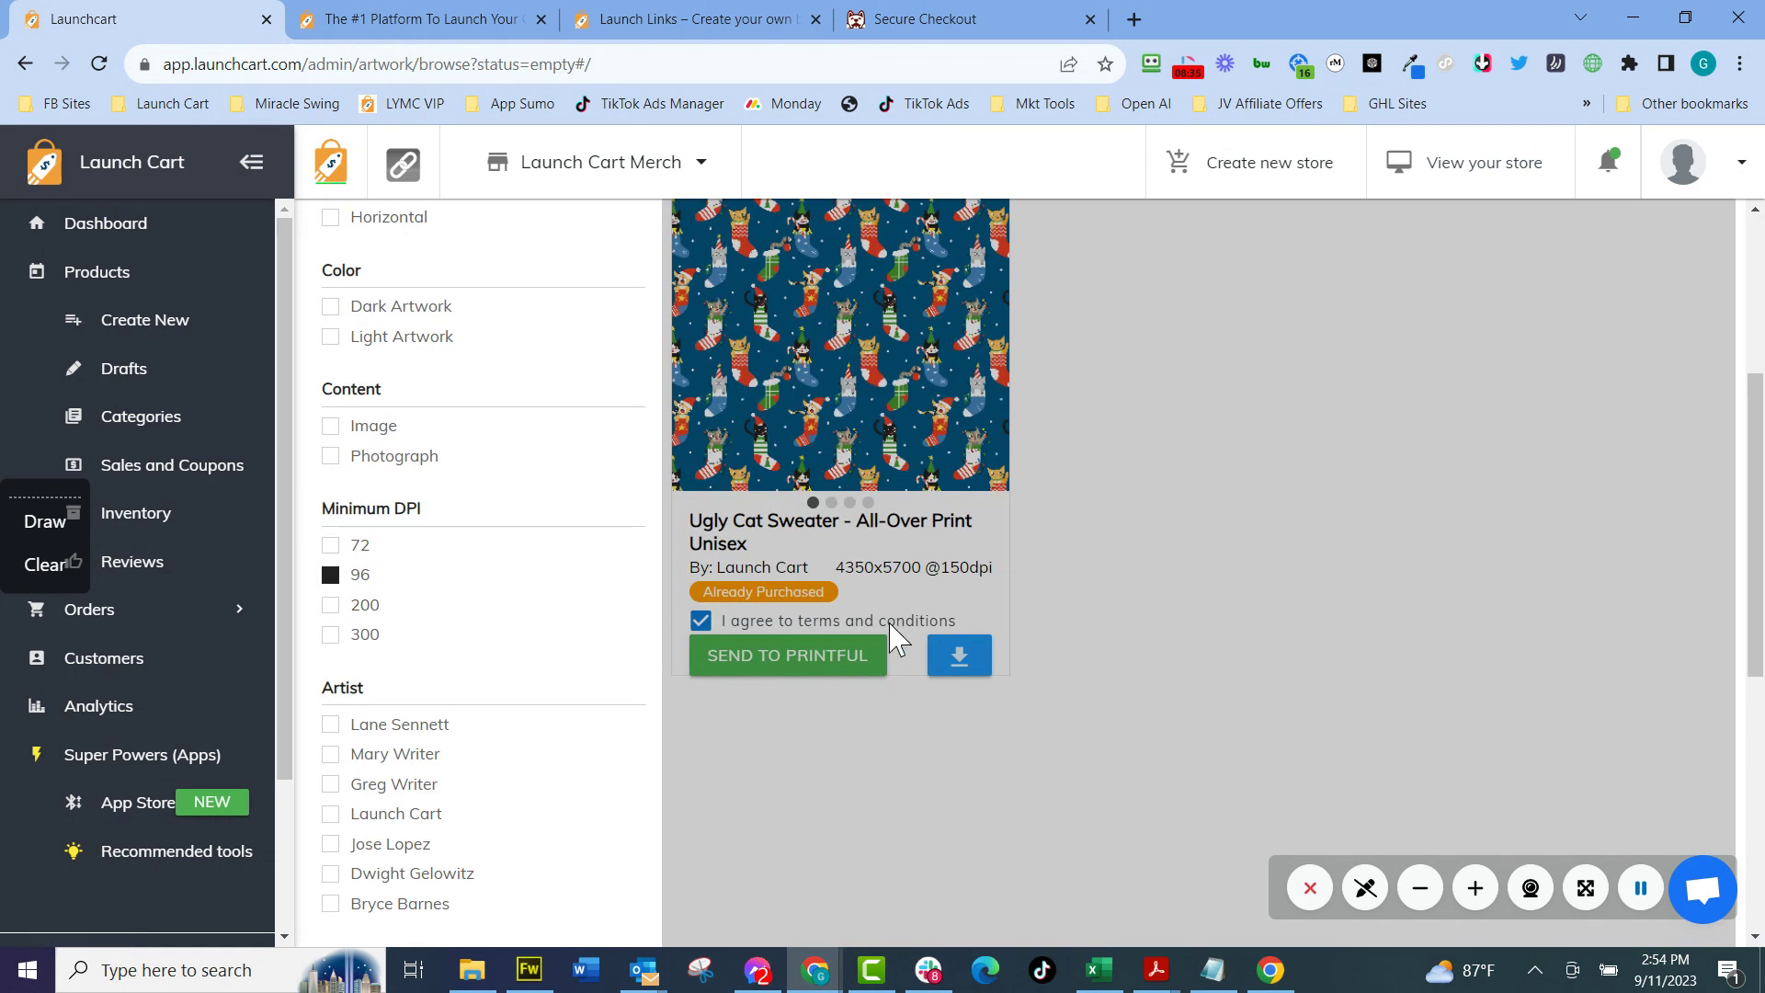
pyautogui.scroll(4, 897, 644)
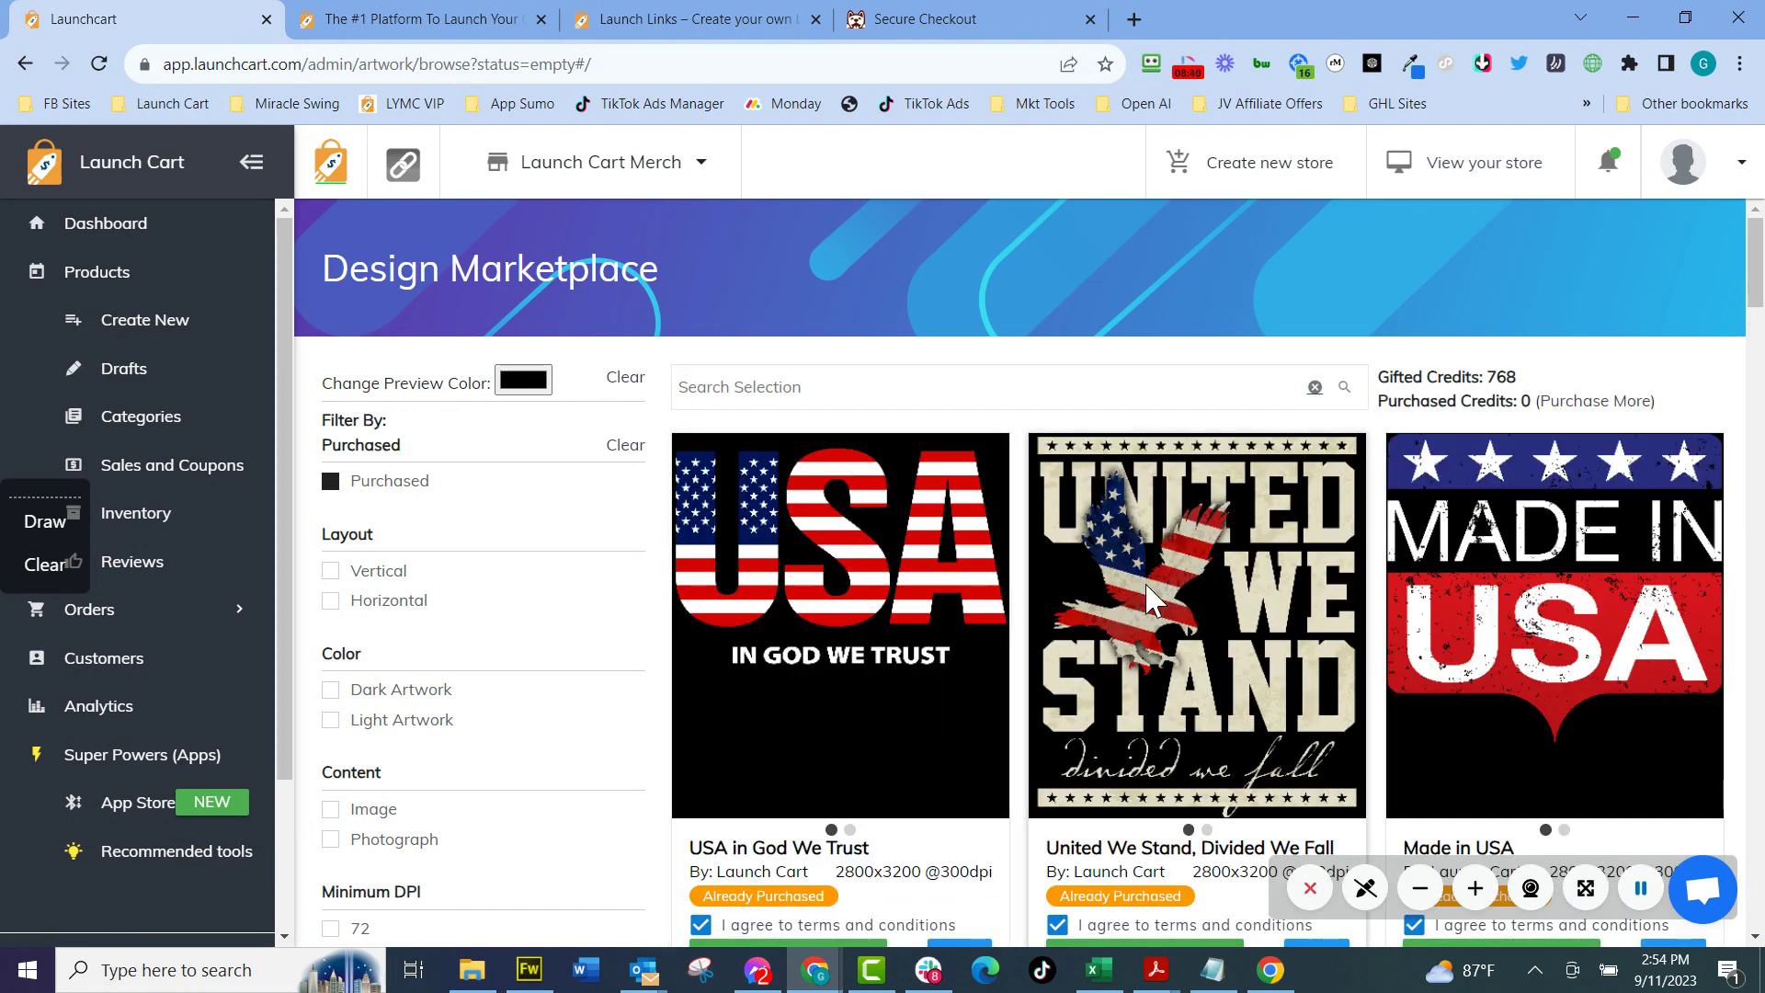
pyautogui.scroll(-15, 1113, 584)
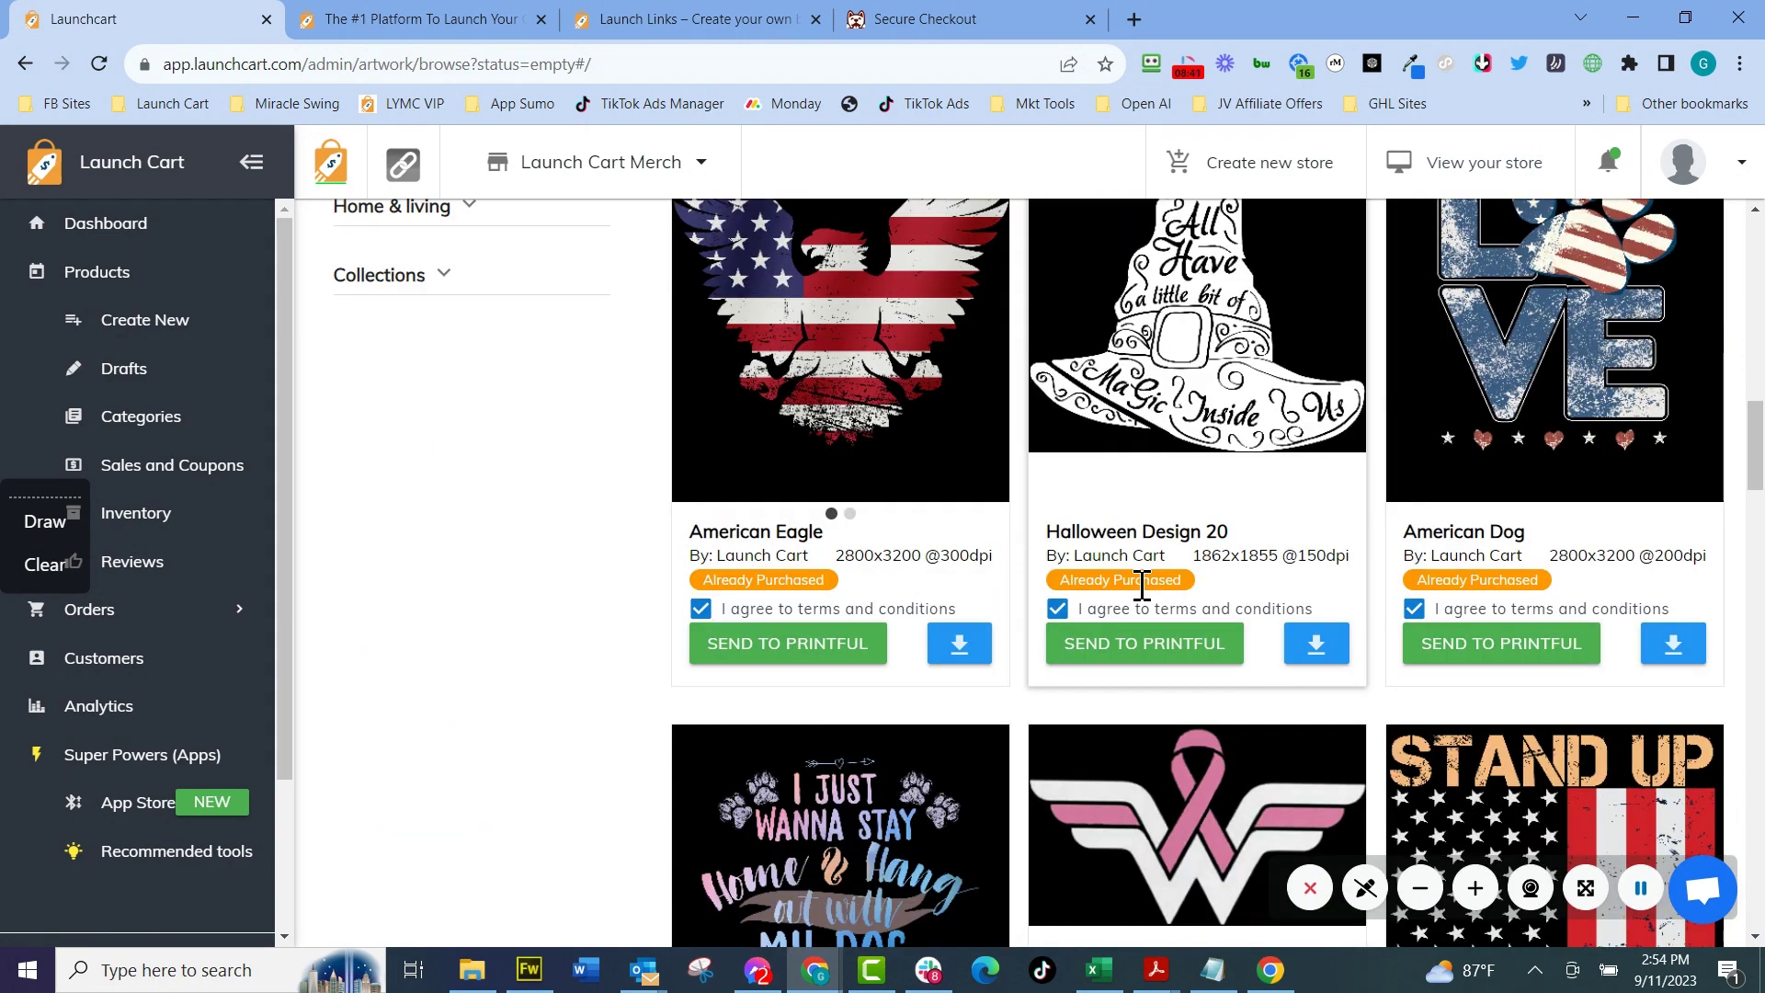
pyautogui.scroll(-8, 1140, 602)
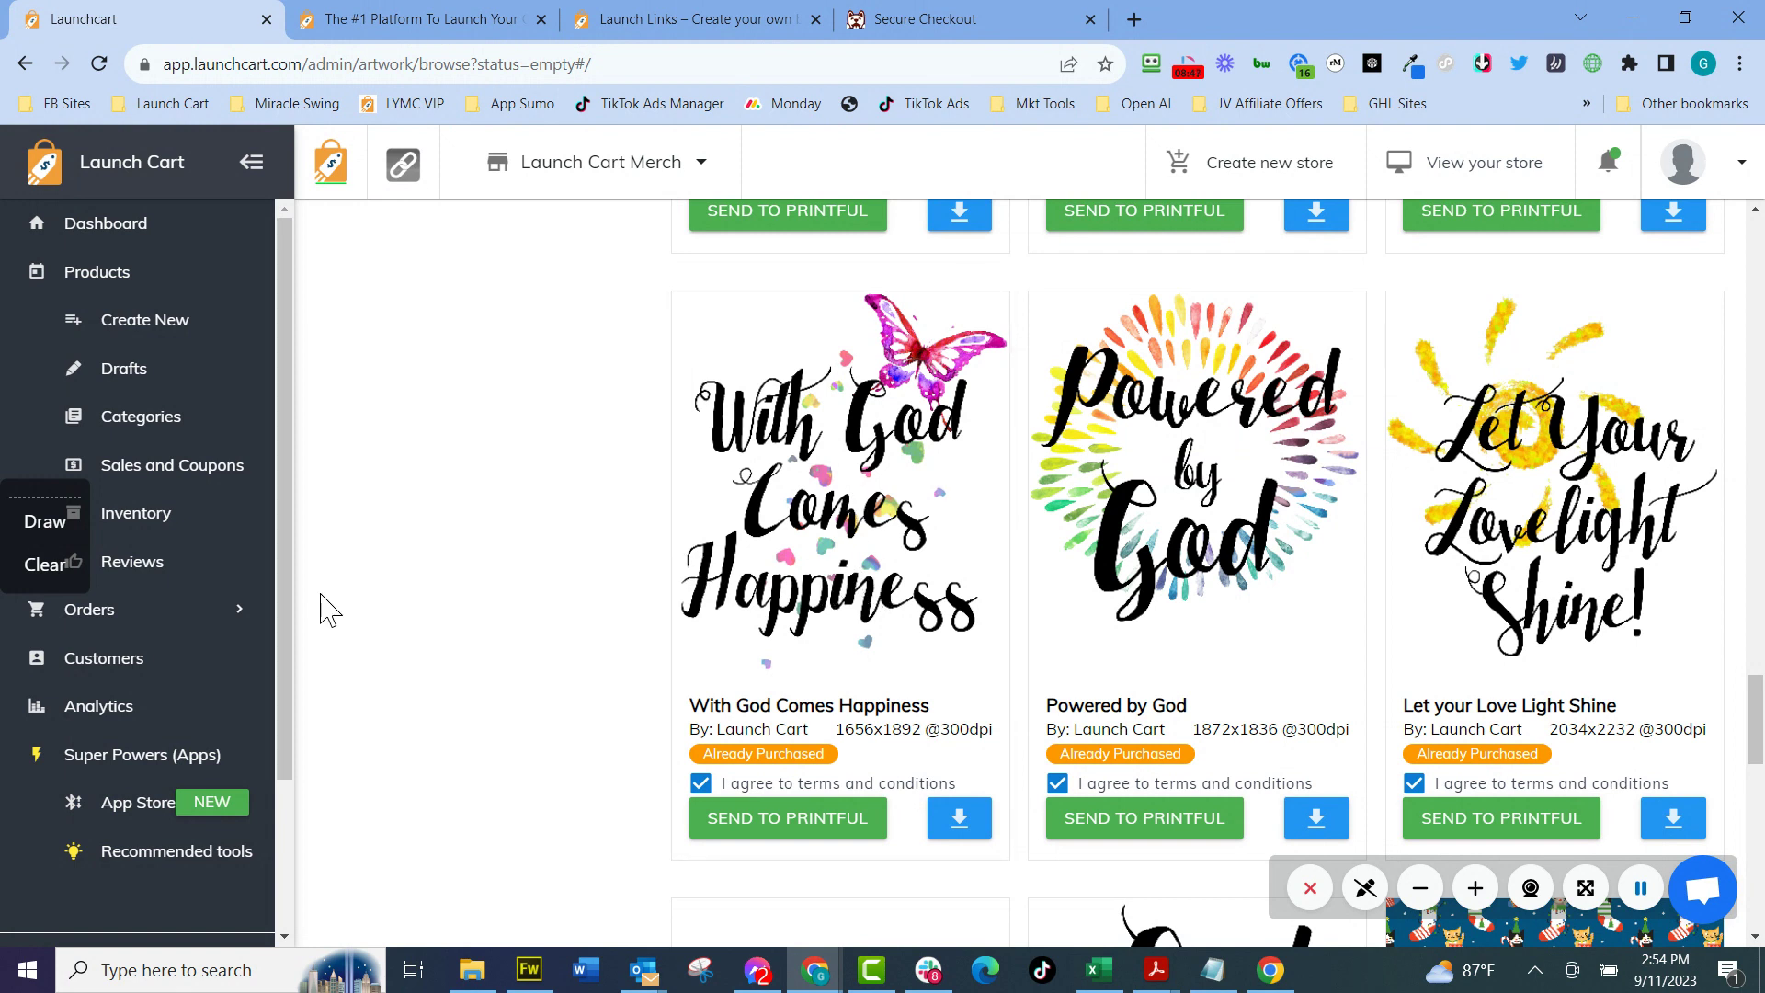
pyautogui.click(118, 713)
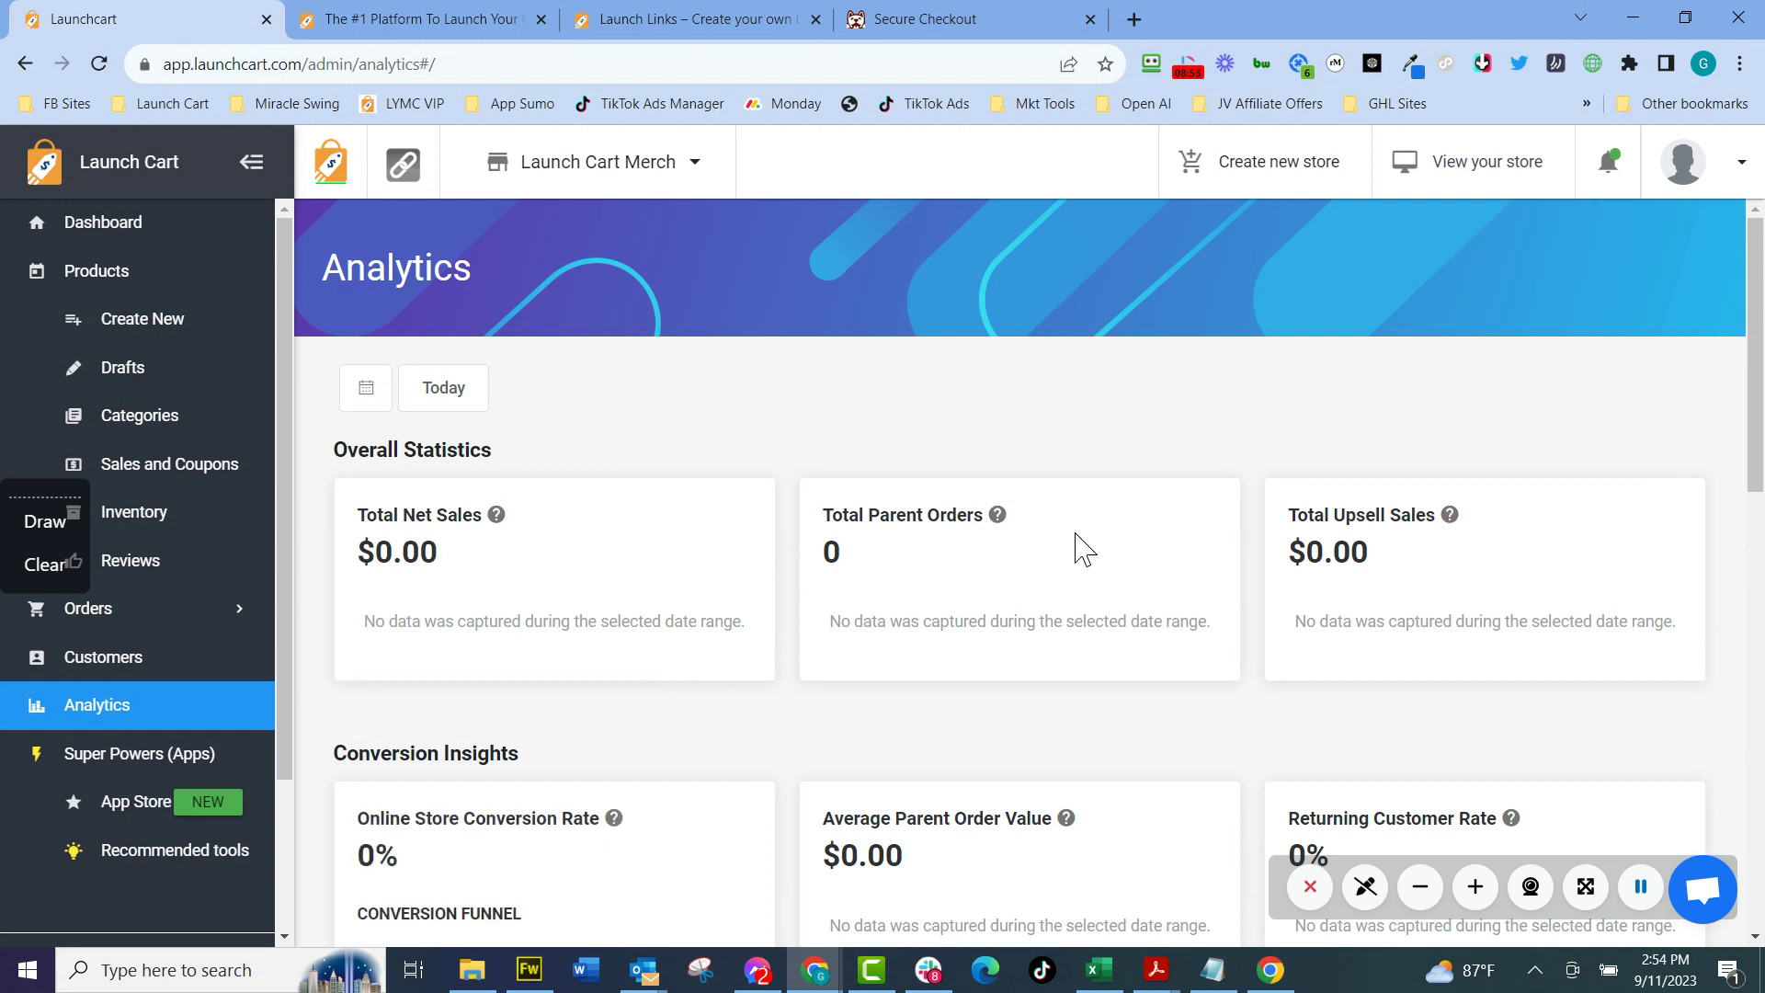
# Scroll through the Analytics cards for net sales, conversion rate, sessions and top landing pages.
pyautogui.scroll(-4, 1303, 515)
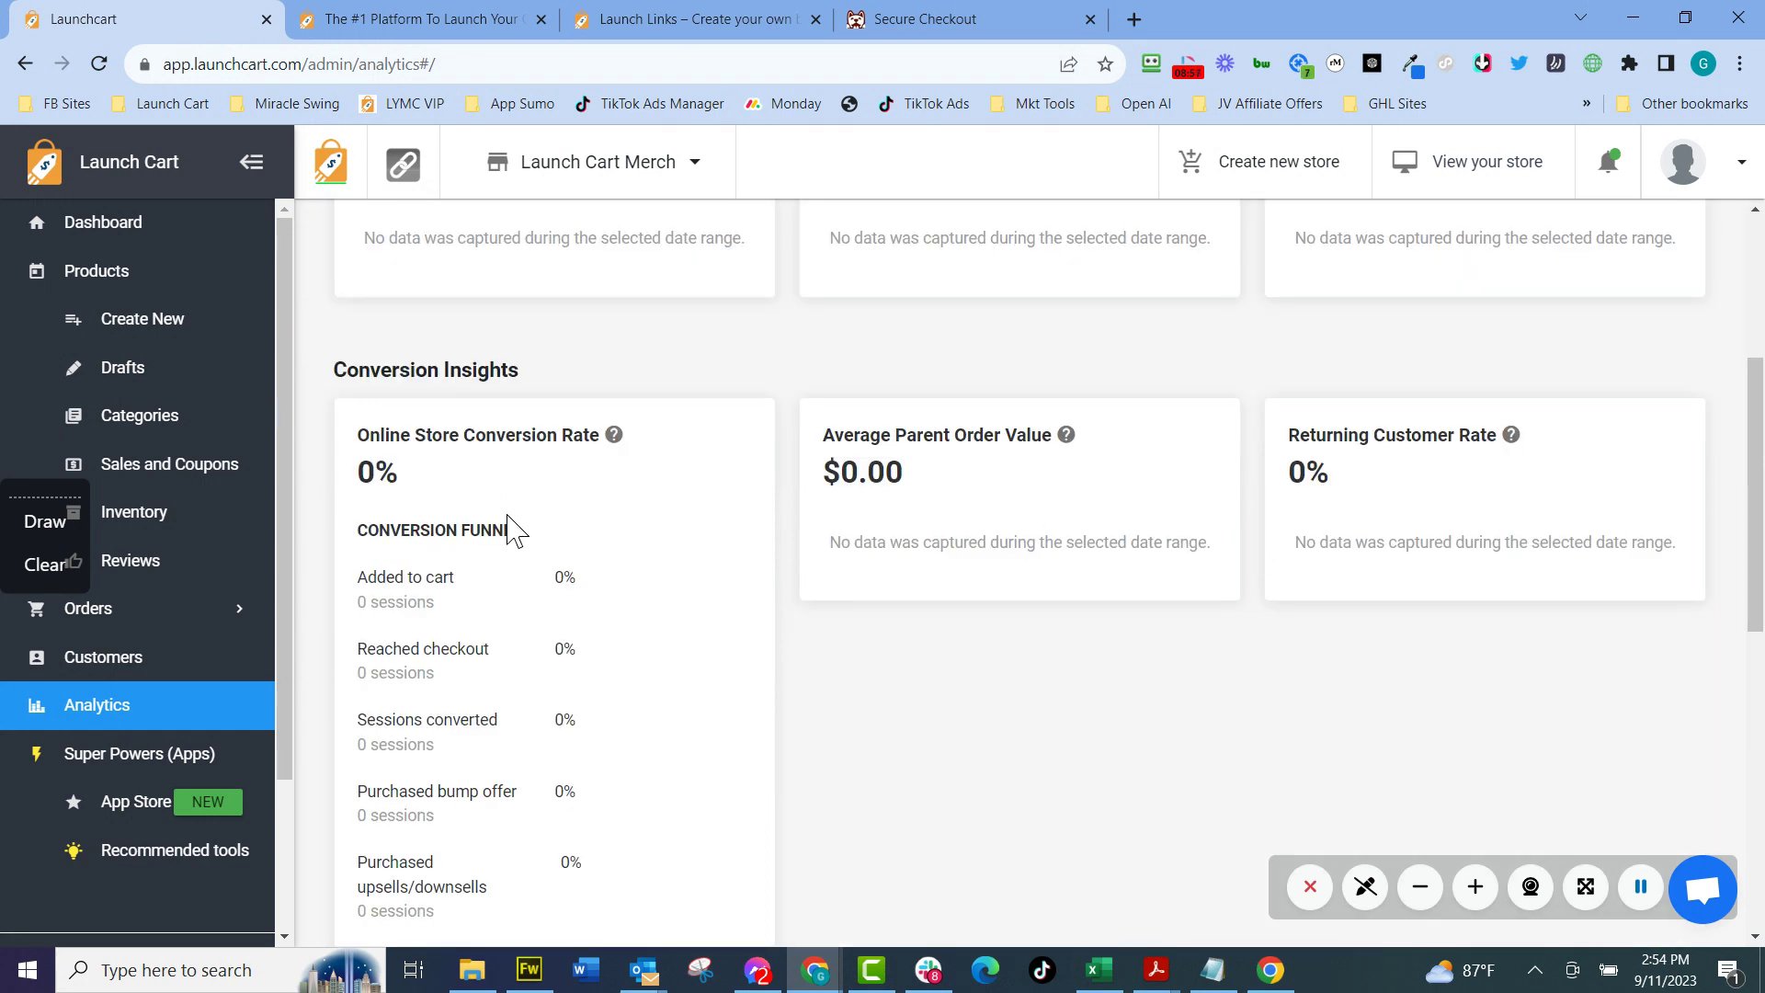
pyautogui.scroll(-4, 647, 738)
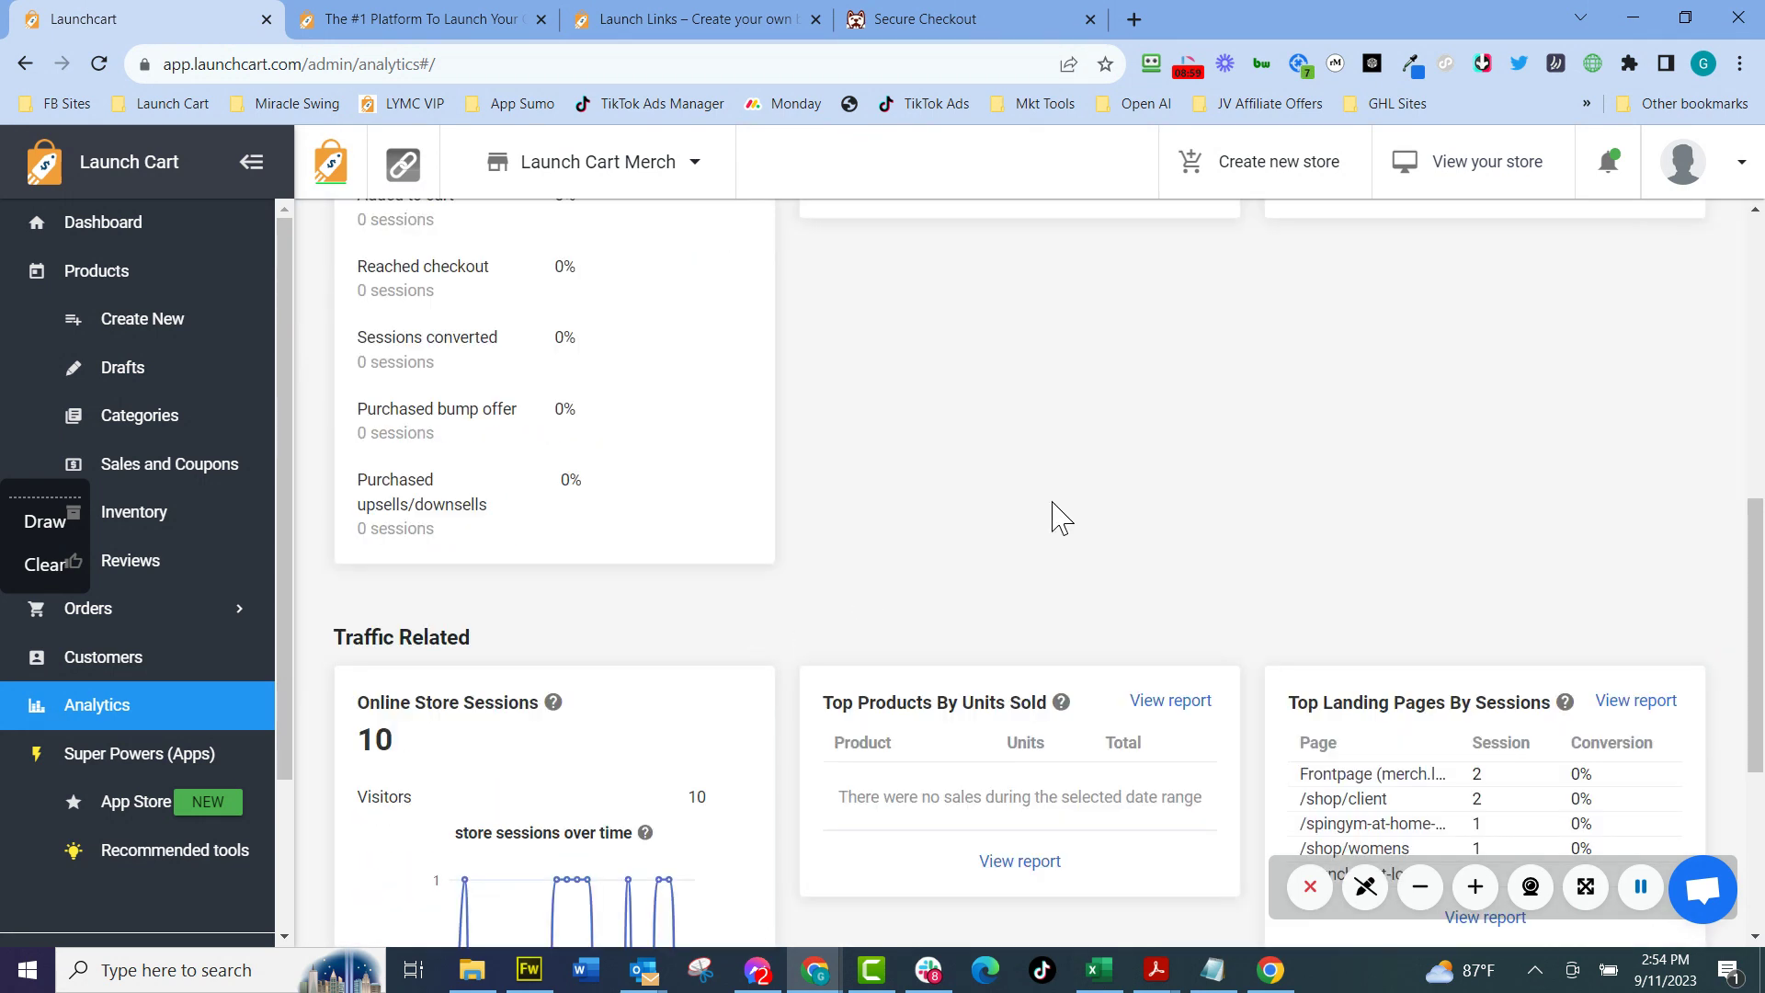
pyautogui.scroll(-4, 1048, 538)
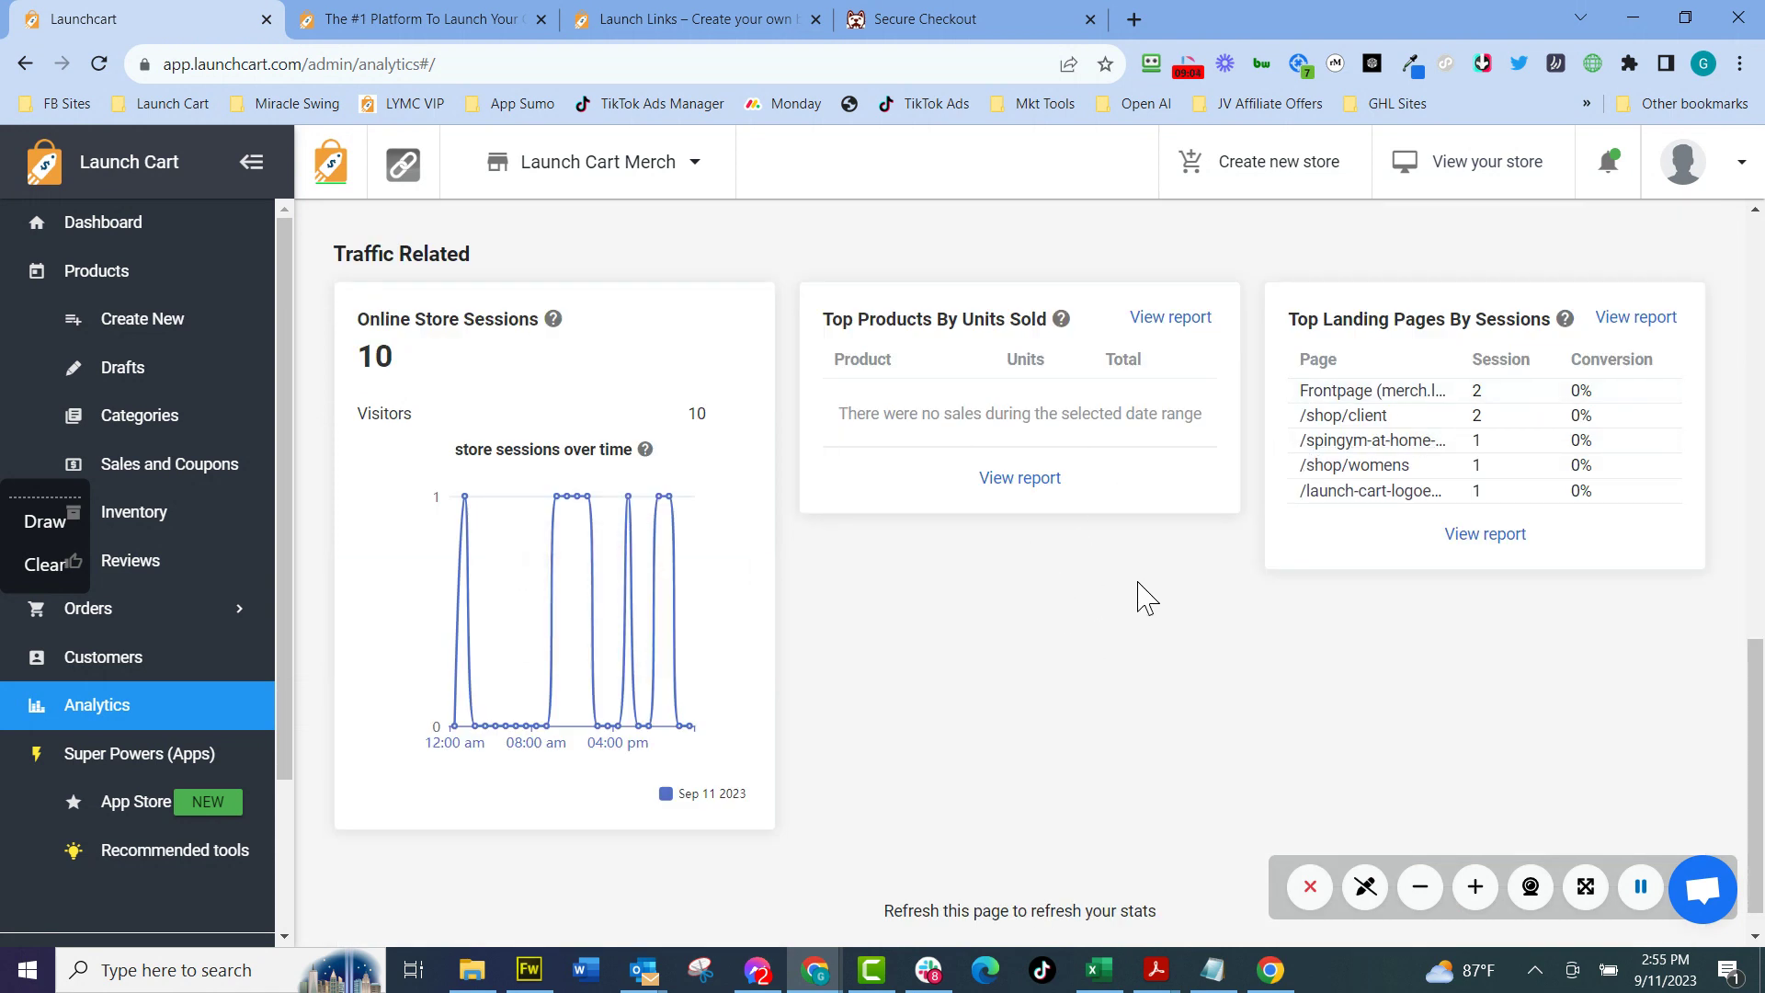
pyautogui.scroll(-1, 1183, 646)
pyautogui.scroll(8, 1131, 588)
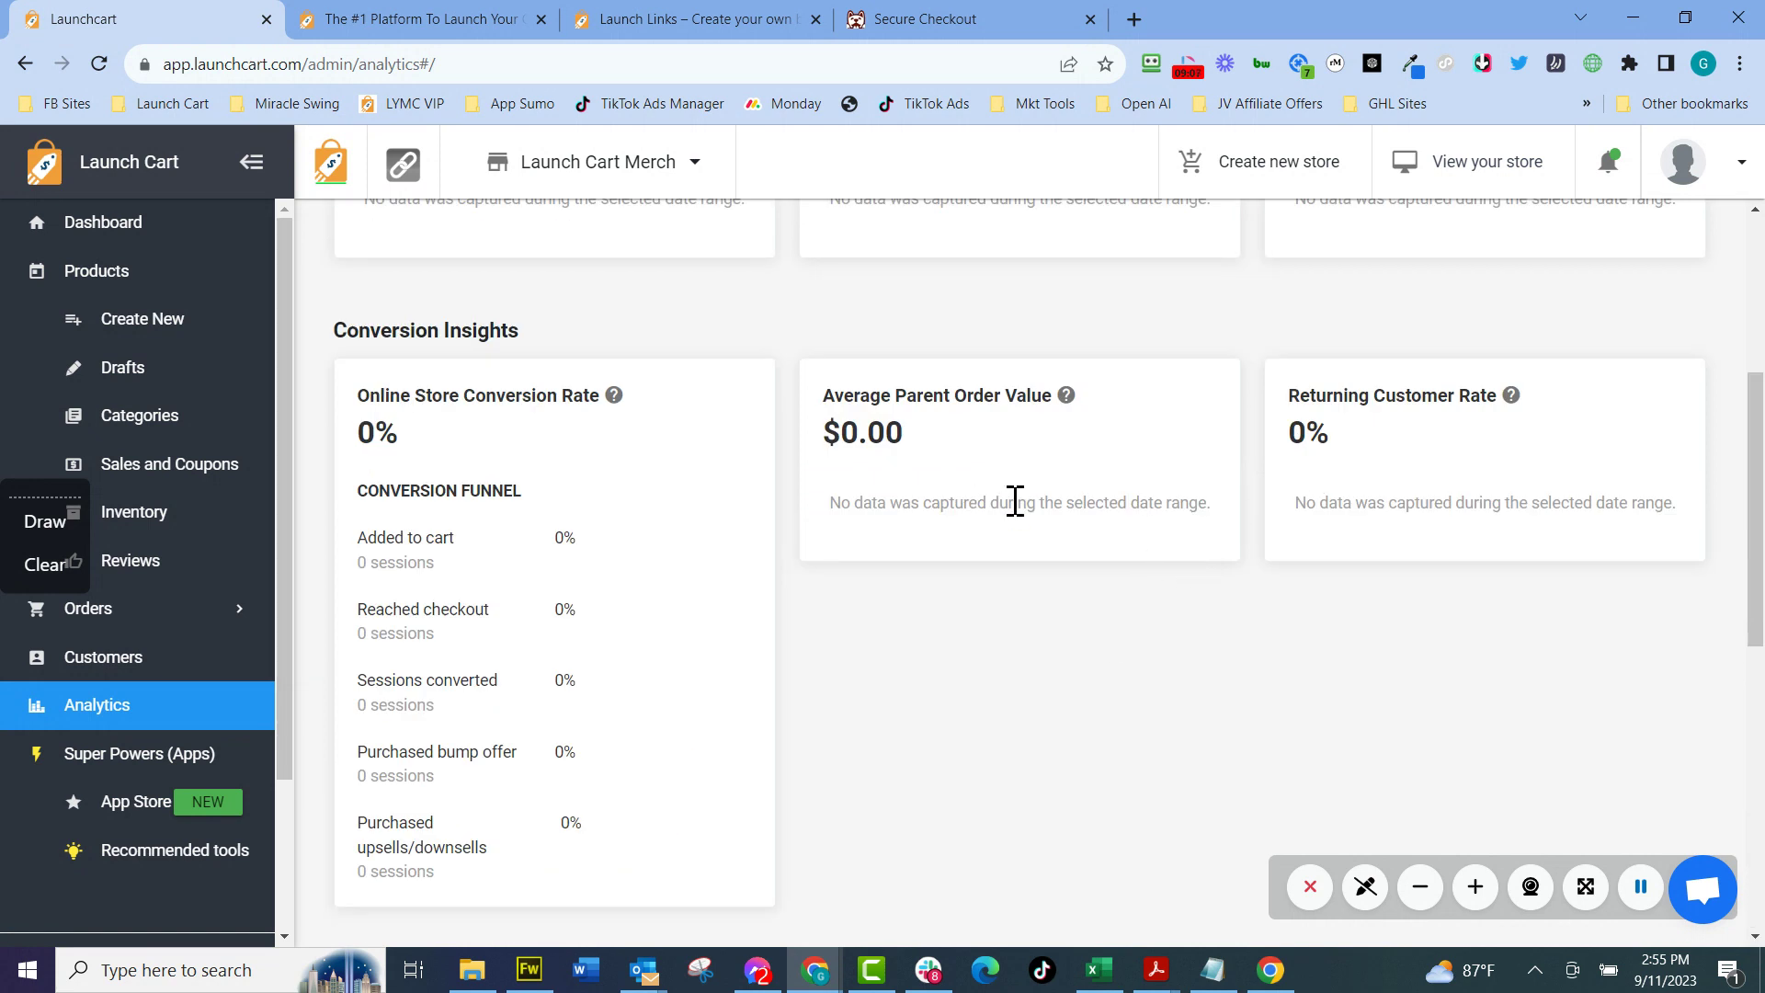
pyautogui.scroll(-2, 165, 564)
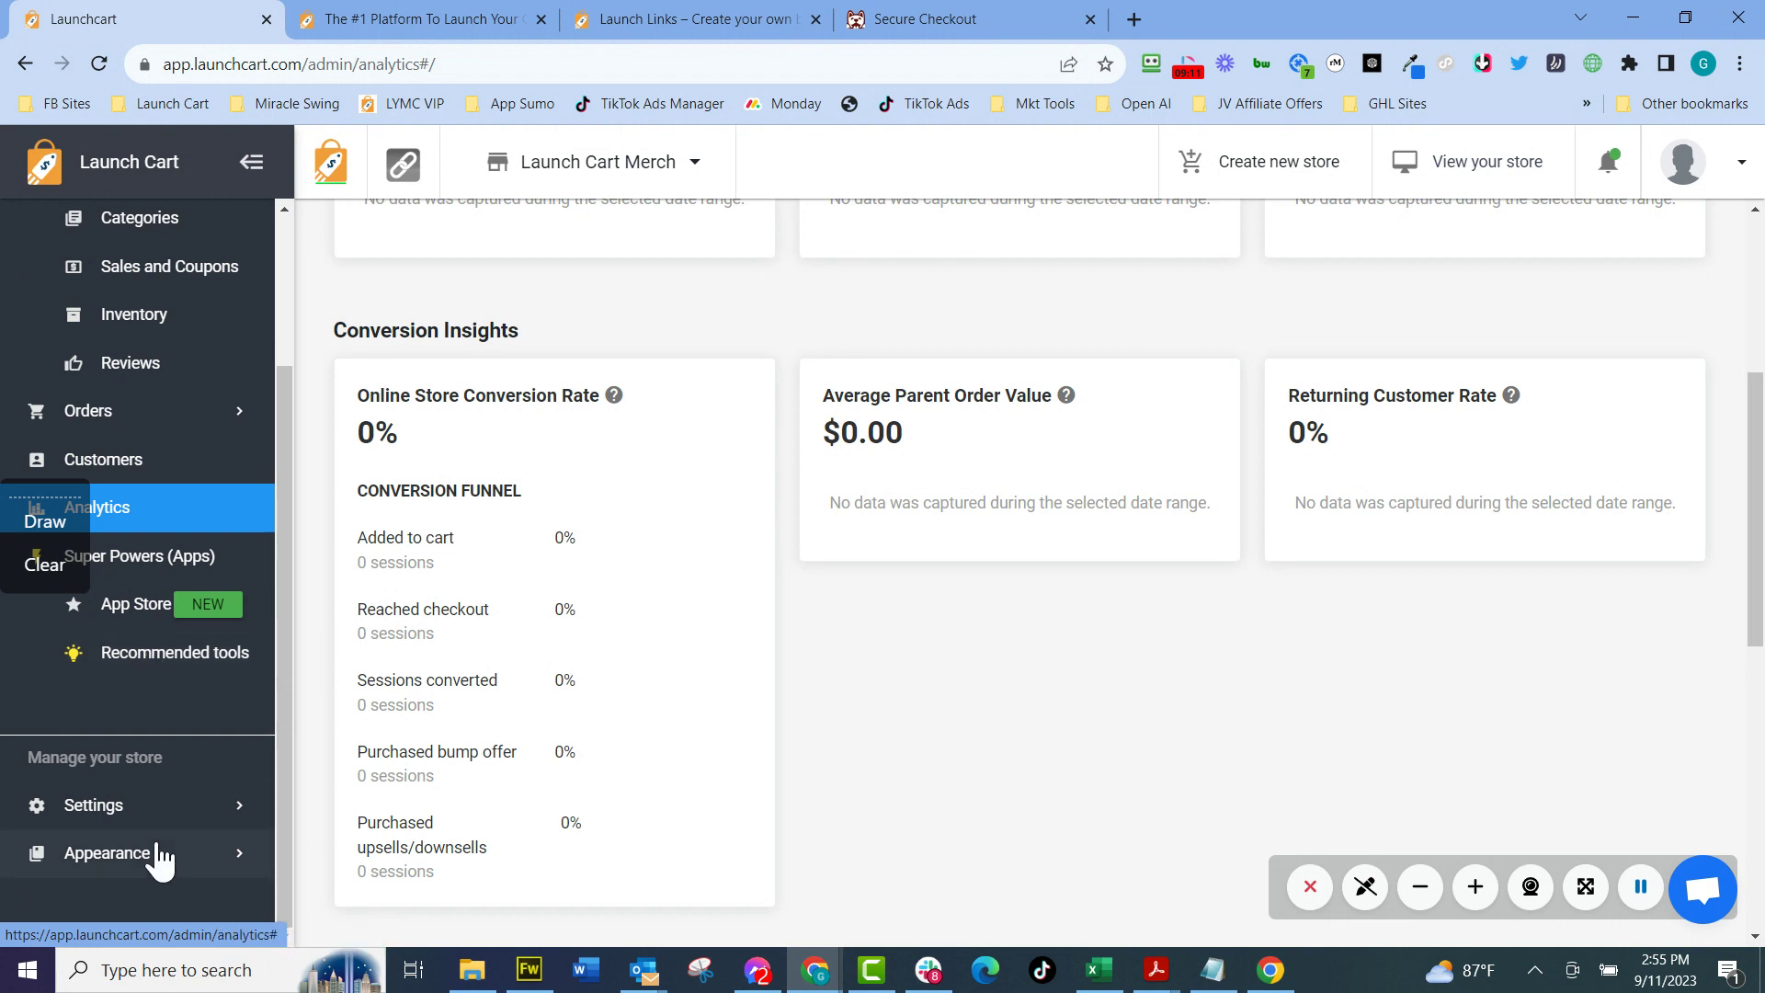
# Review the Abandoned Carts email settings under Settings.
pyautogui.click(119, 806)
pyautogui.scroll(-4, 129, 698)
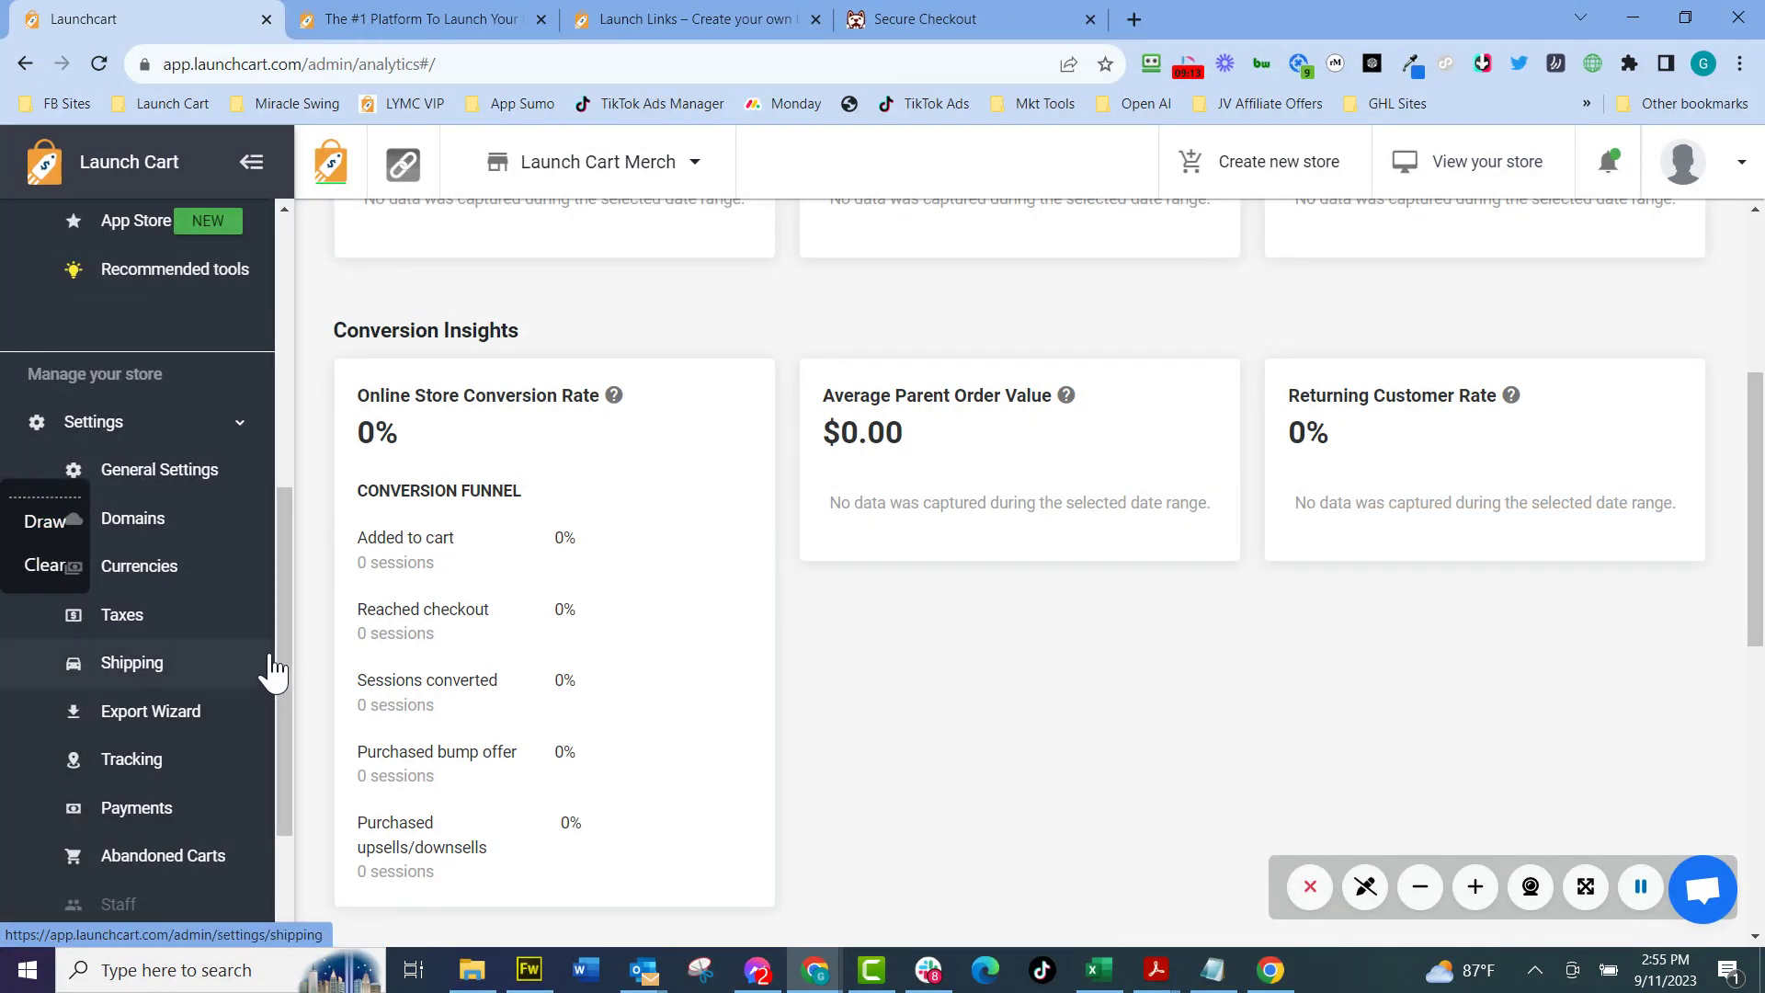
pyautogui.click(156, 856)
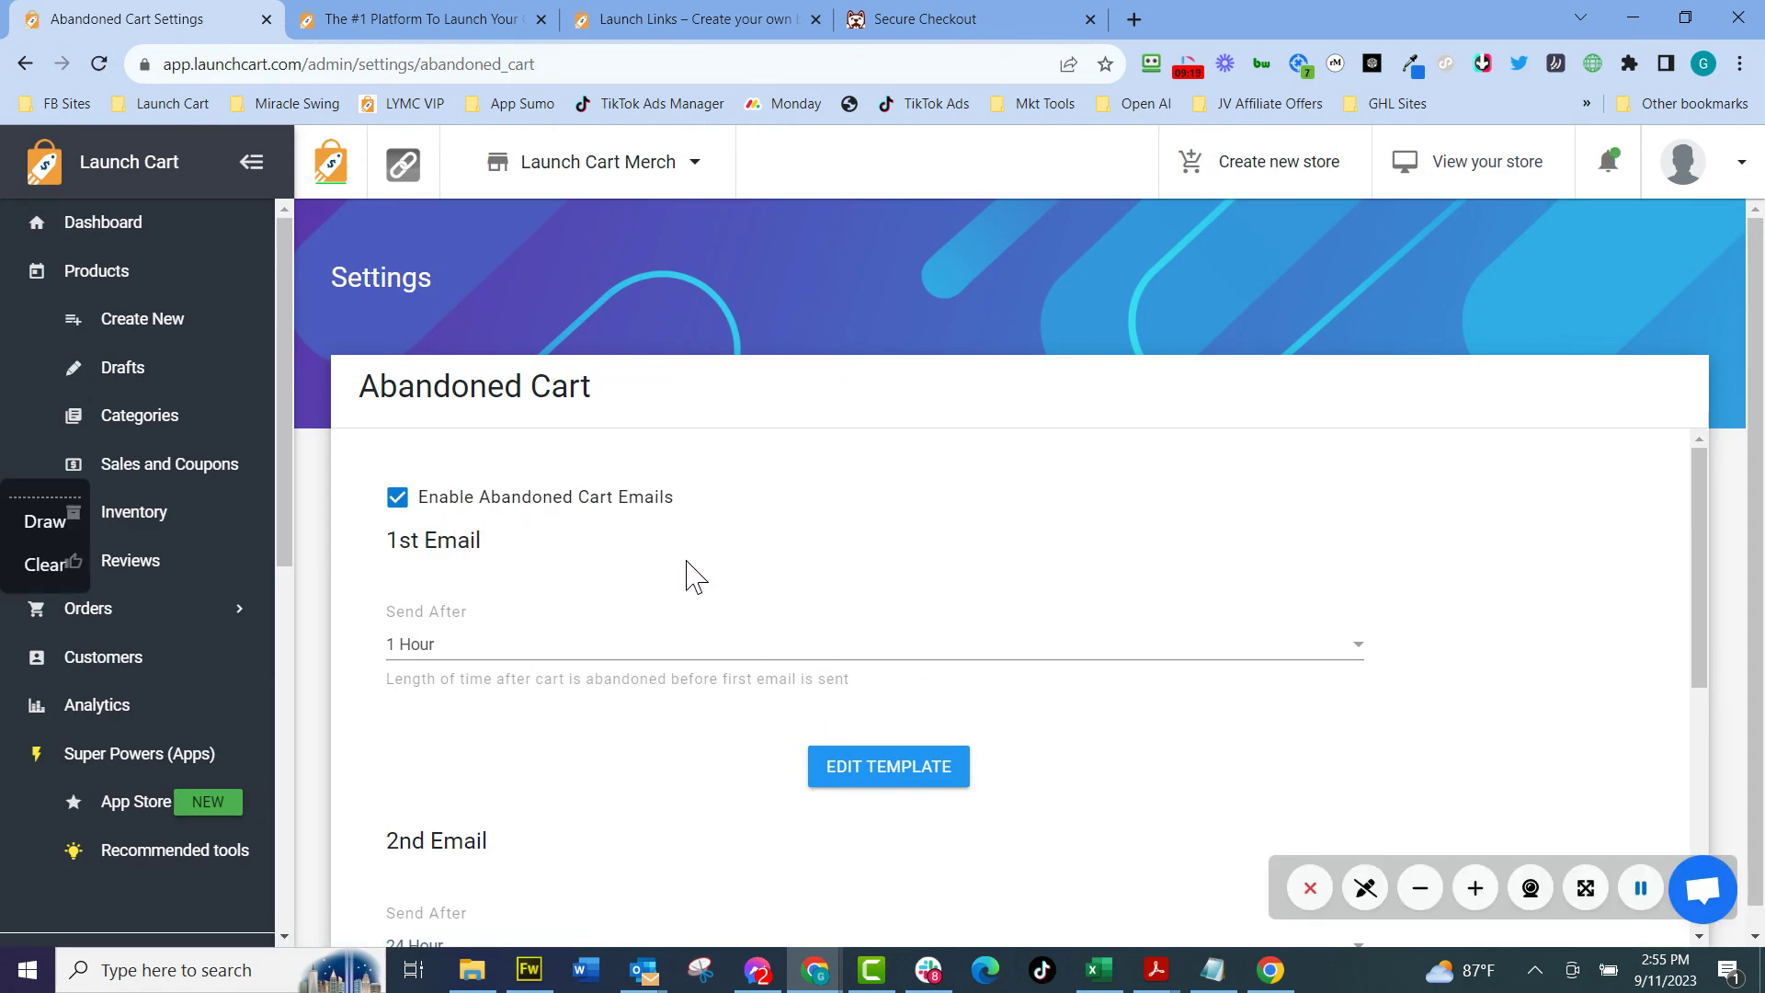
pyautogui.scroll(-6, 689, 577)
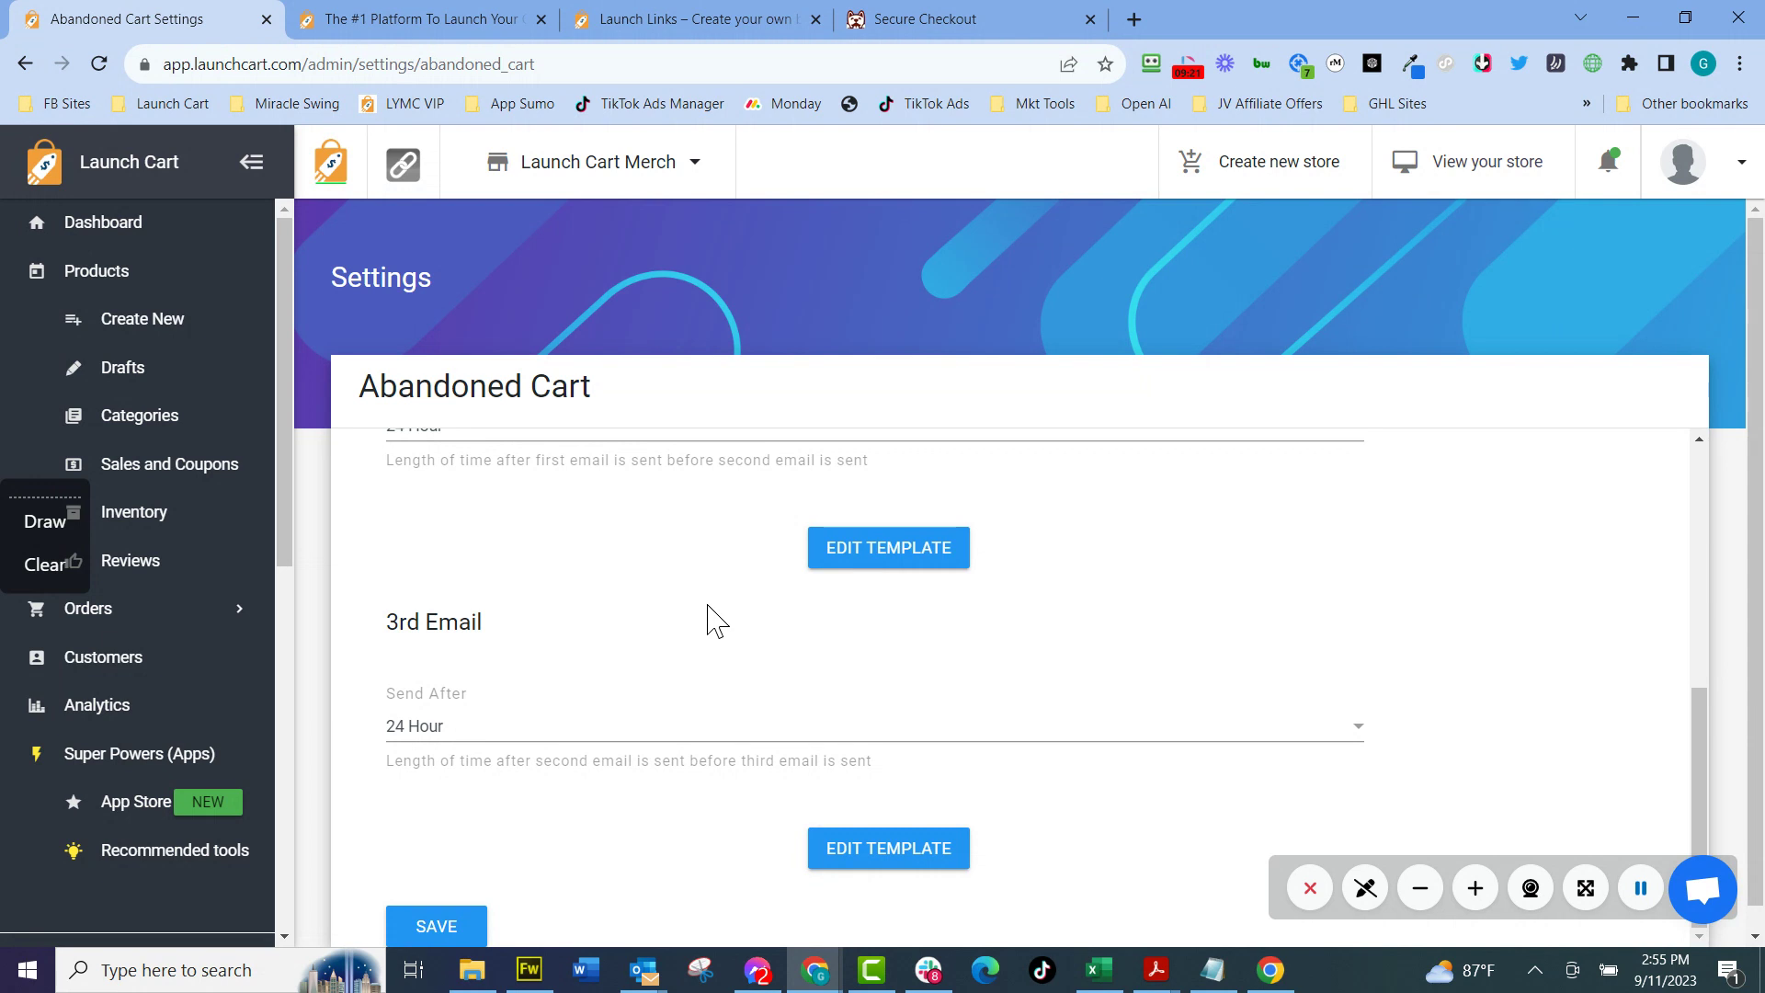
pyautogui.scroll(-1, 702, 662)
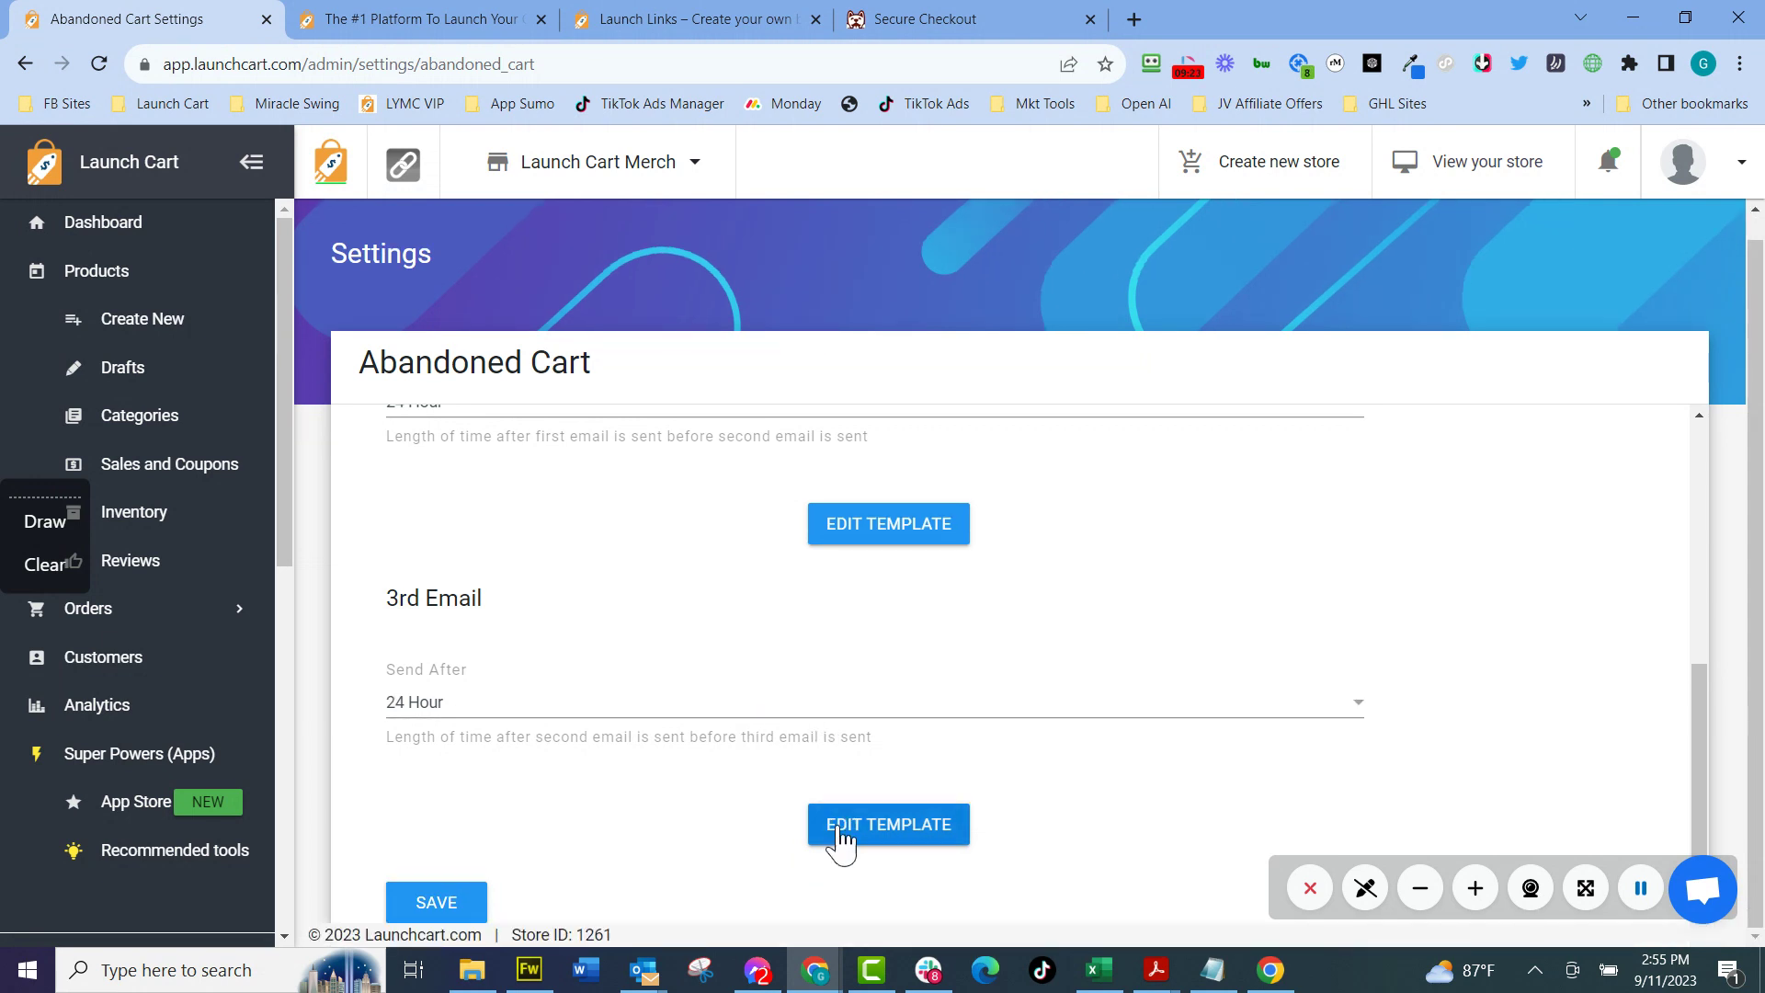
pyautogui.scroll(6, 920, 579)
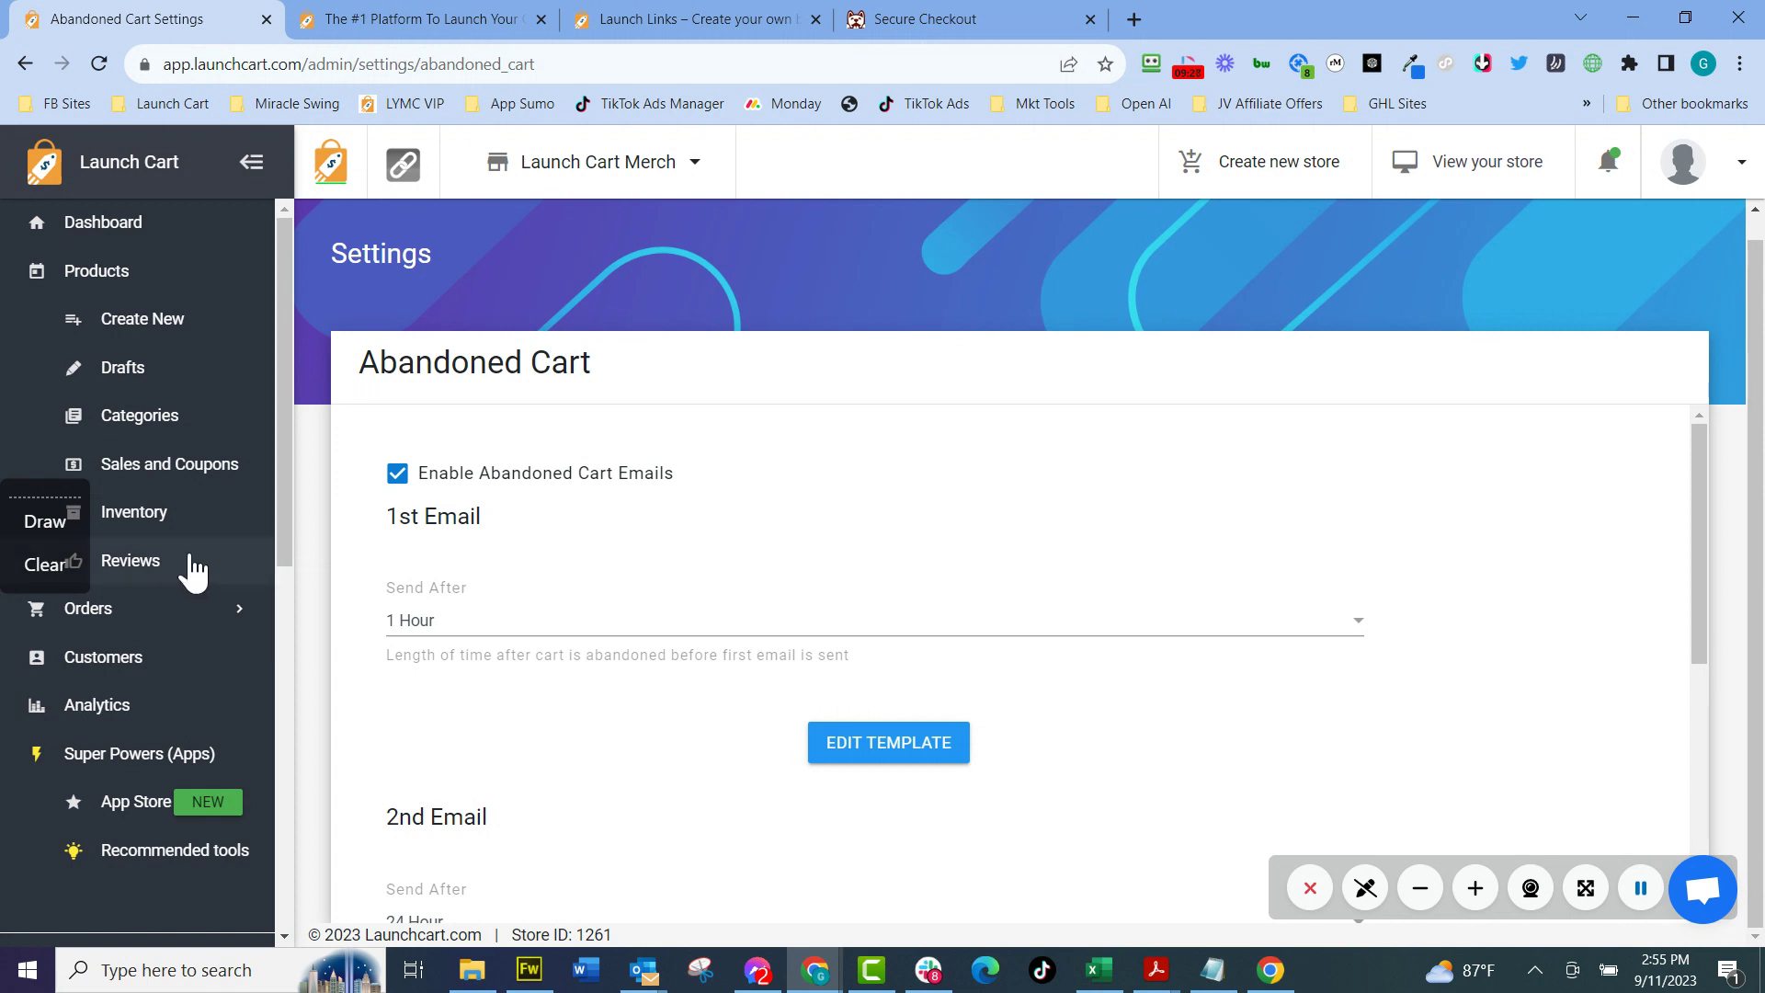
pyautogui.scroll(-5, 184, 575)
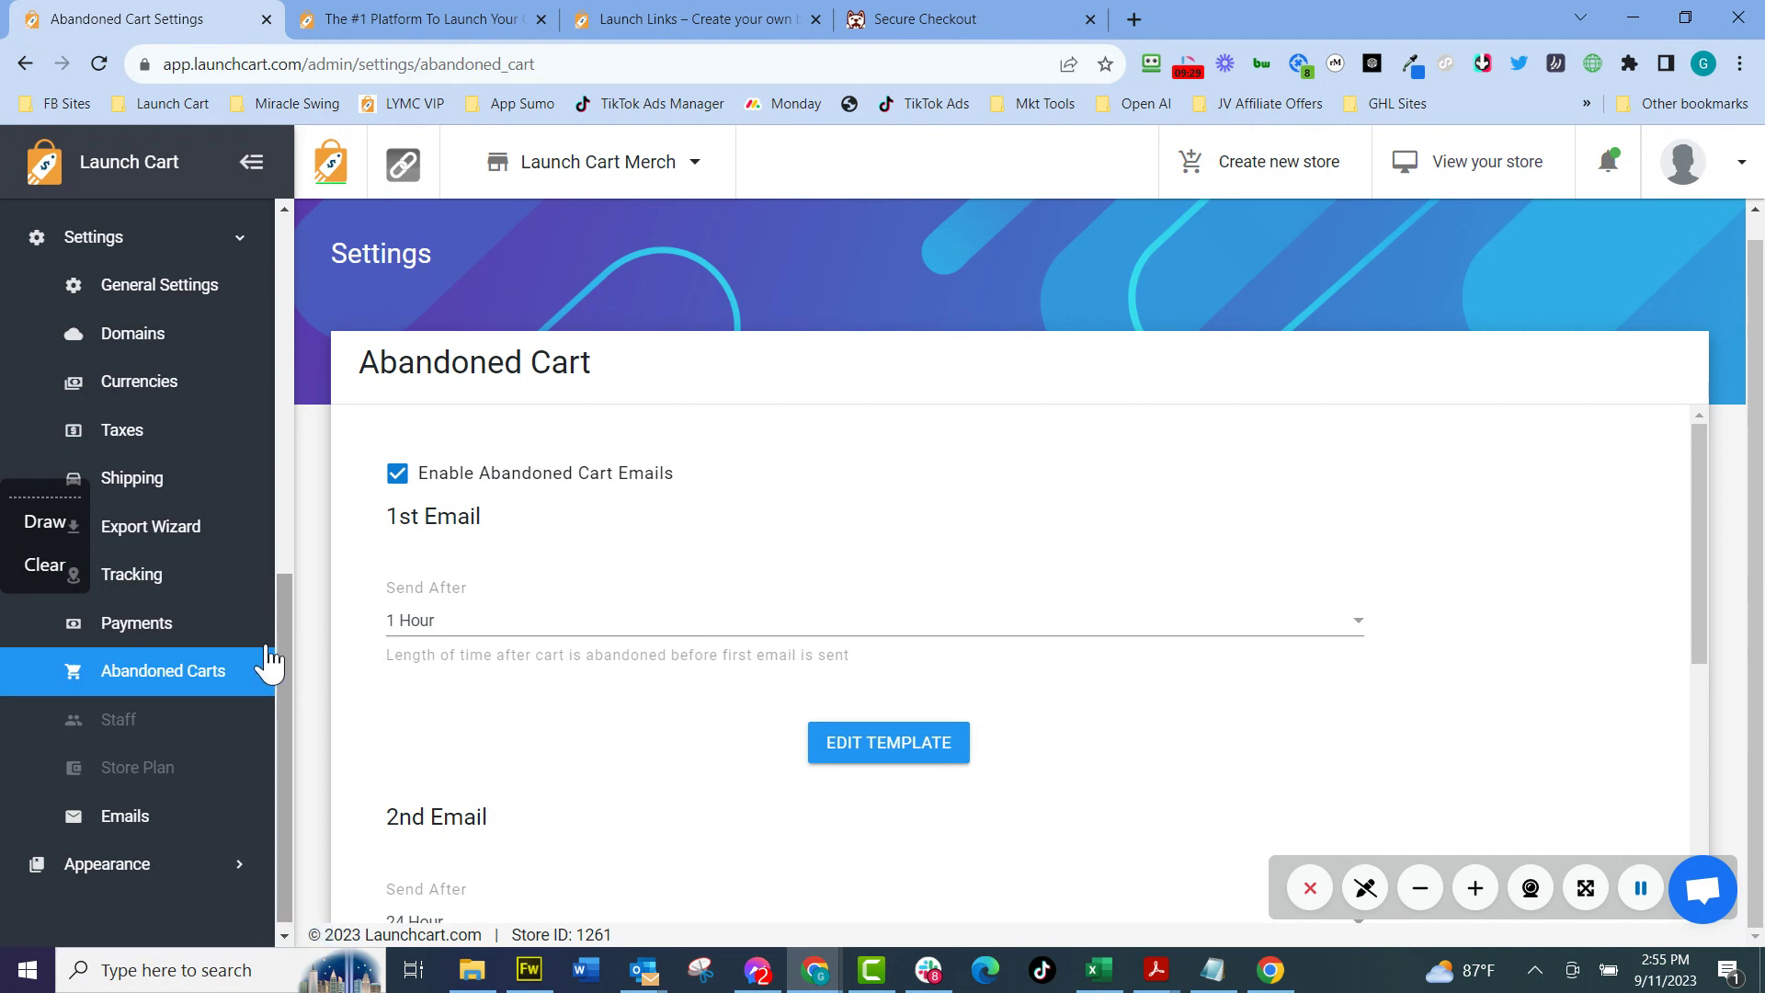
# View the Tracking settings for analytics, pixel and tag manager IDs.
pyautogui.click(137, 574)
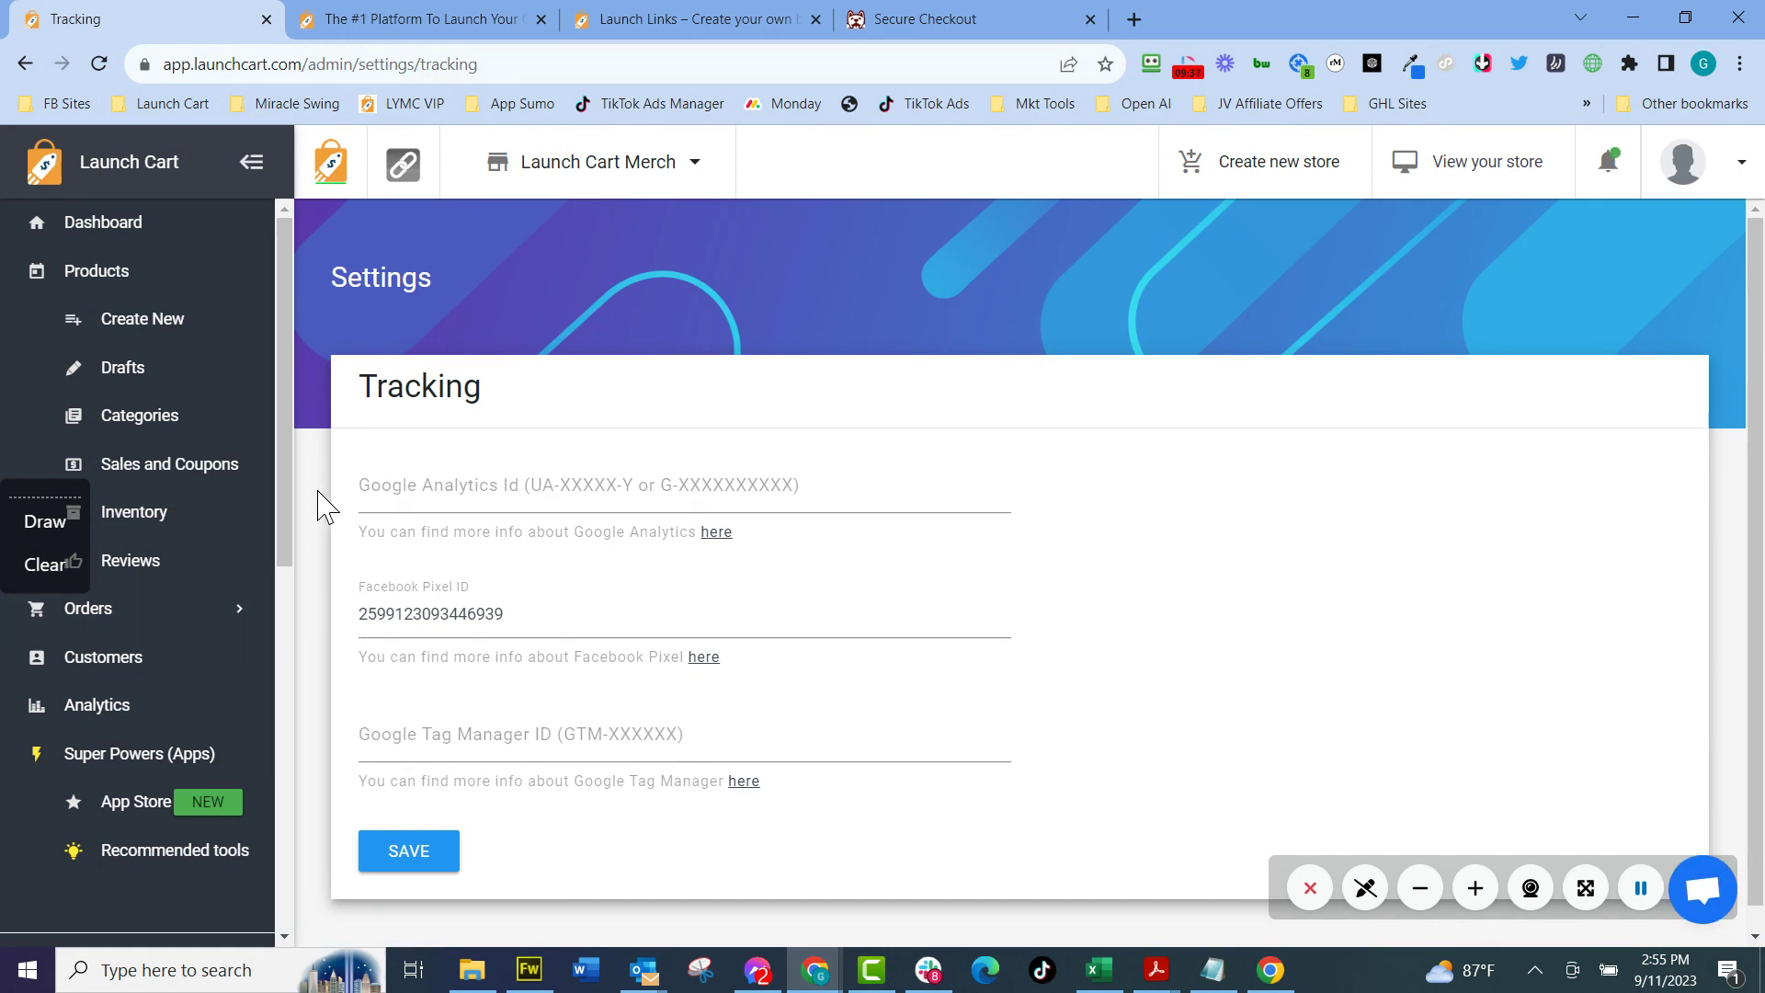
pyautogui.moveTo(286, 481); pyautogui.dragTo(254, 809)
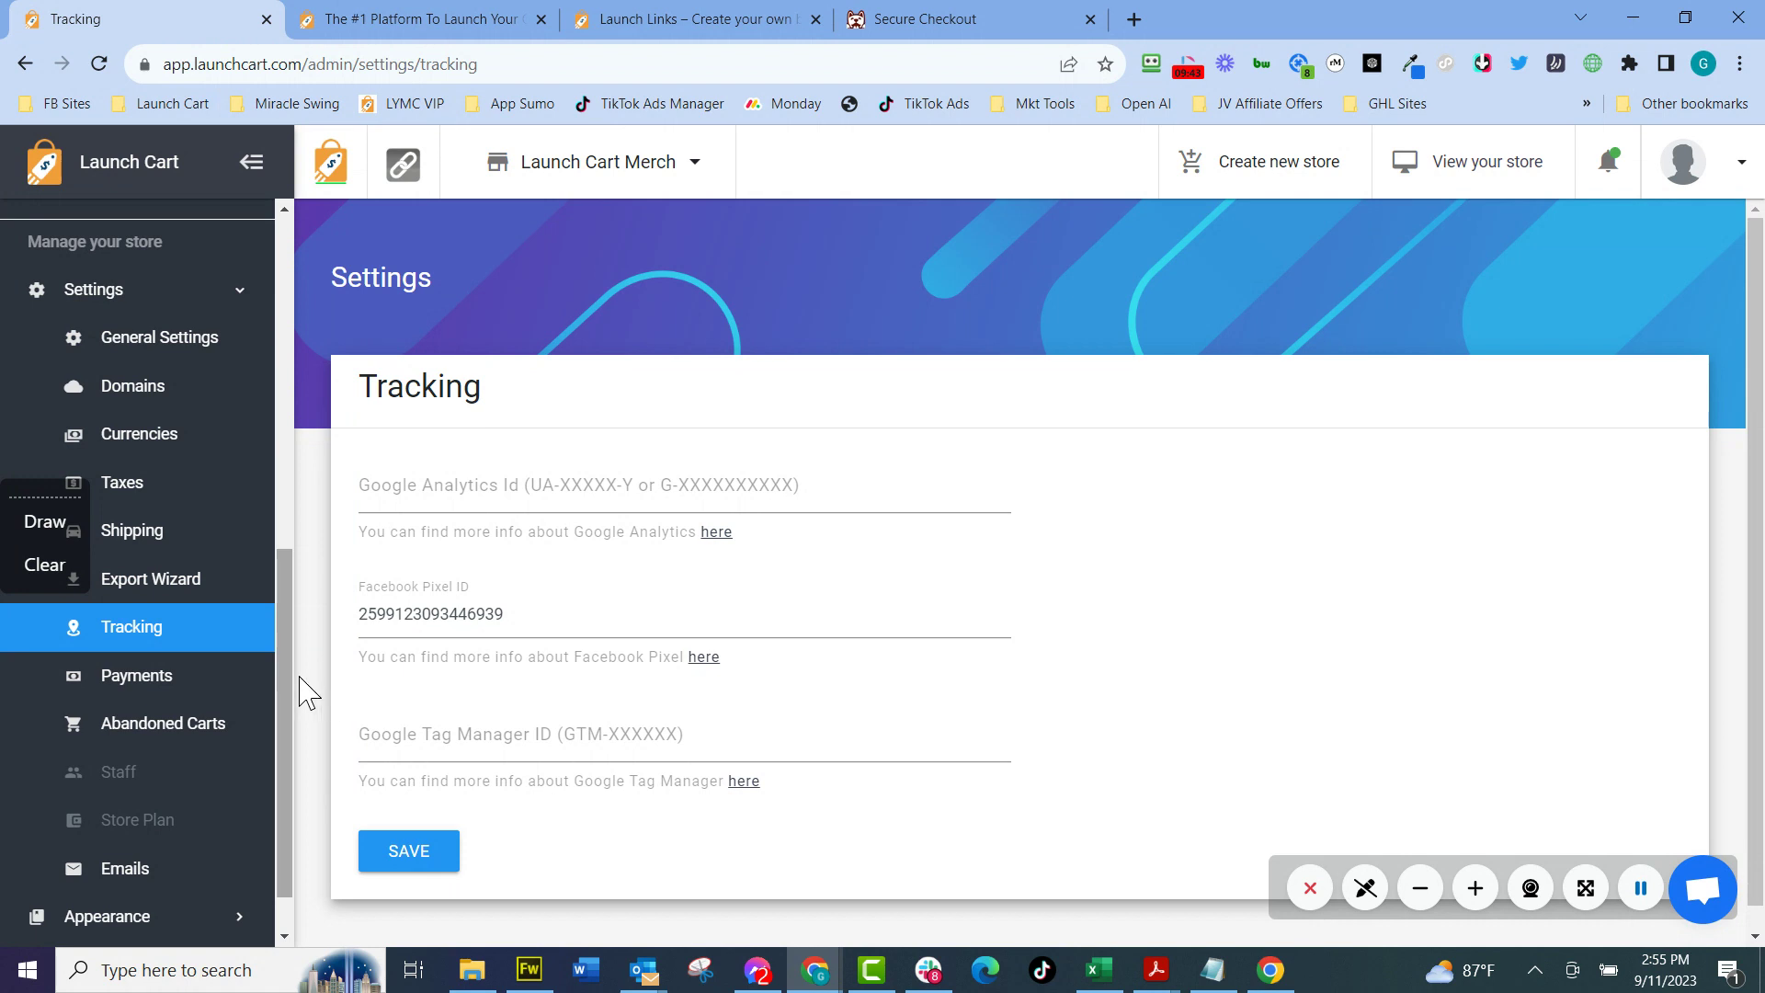
pyautogui.scroll(-1, 276, 699)
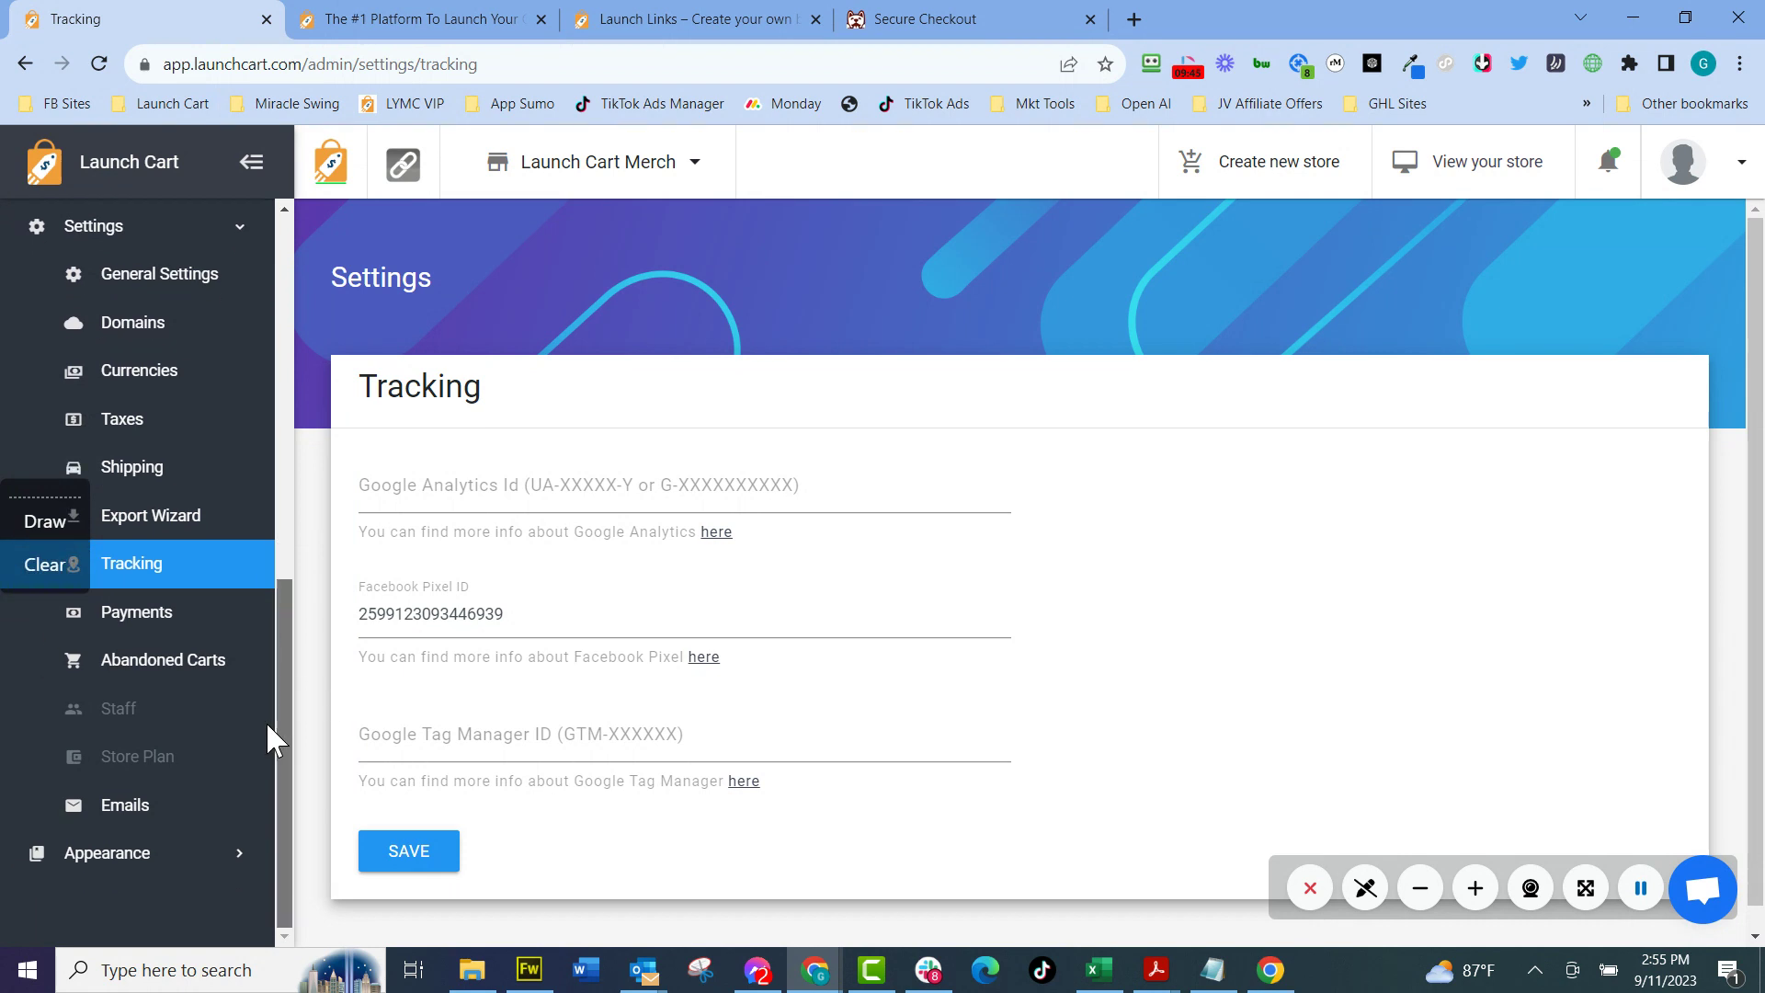
pyautogui.click(164, 864)
pyautogui.scroll(-2, 197, 746)
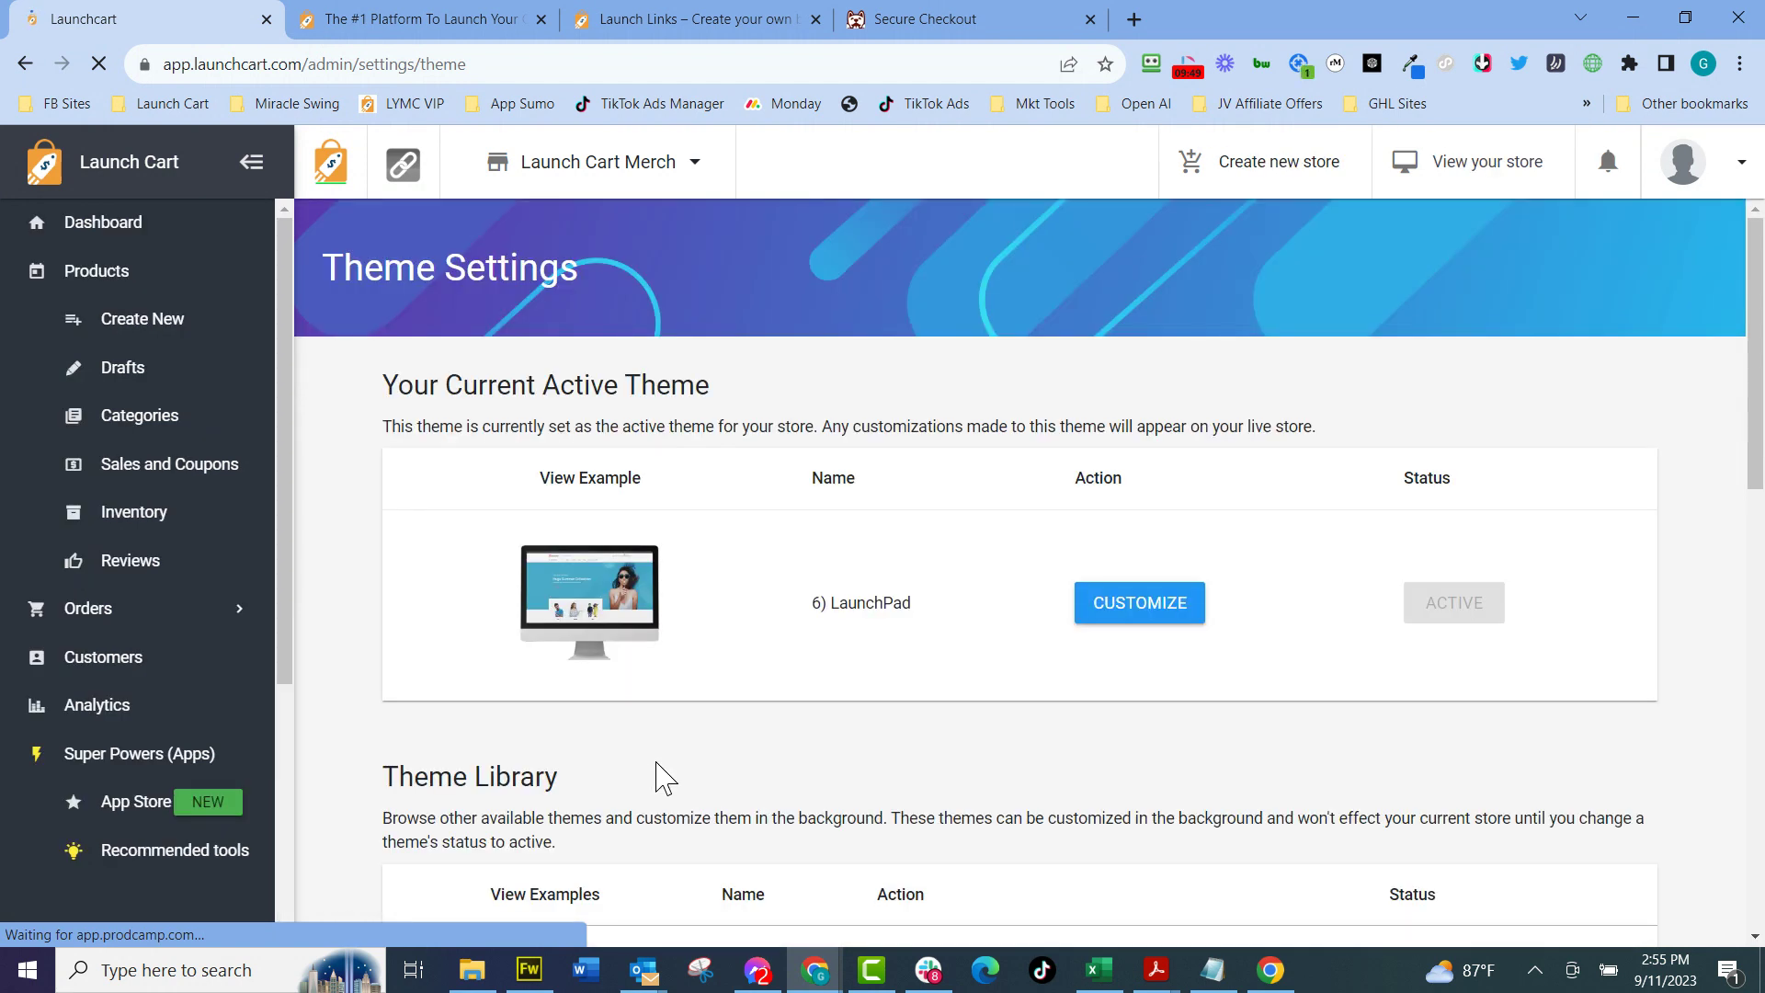
# Leave the Glider theme preview and return to Theme Settings with LaunchPad active.
pyautogui.scroll(-4, 944, 596)
pyautogui.scroll(-9, 726, 570)
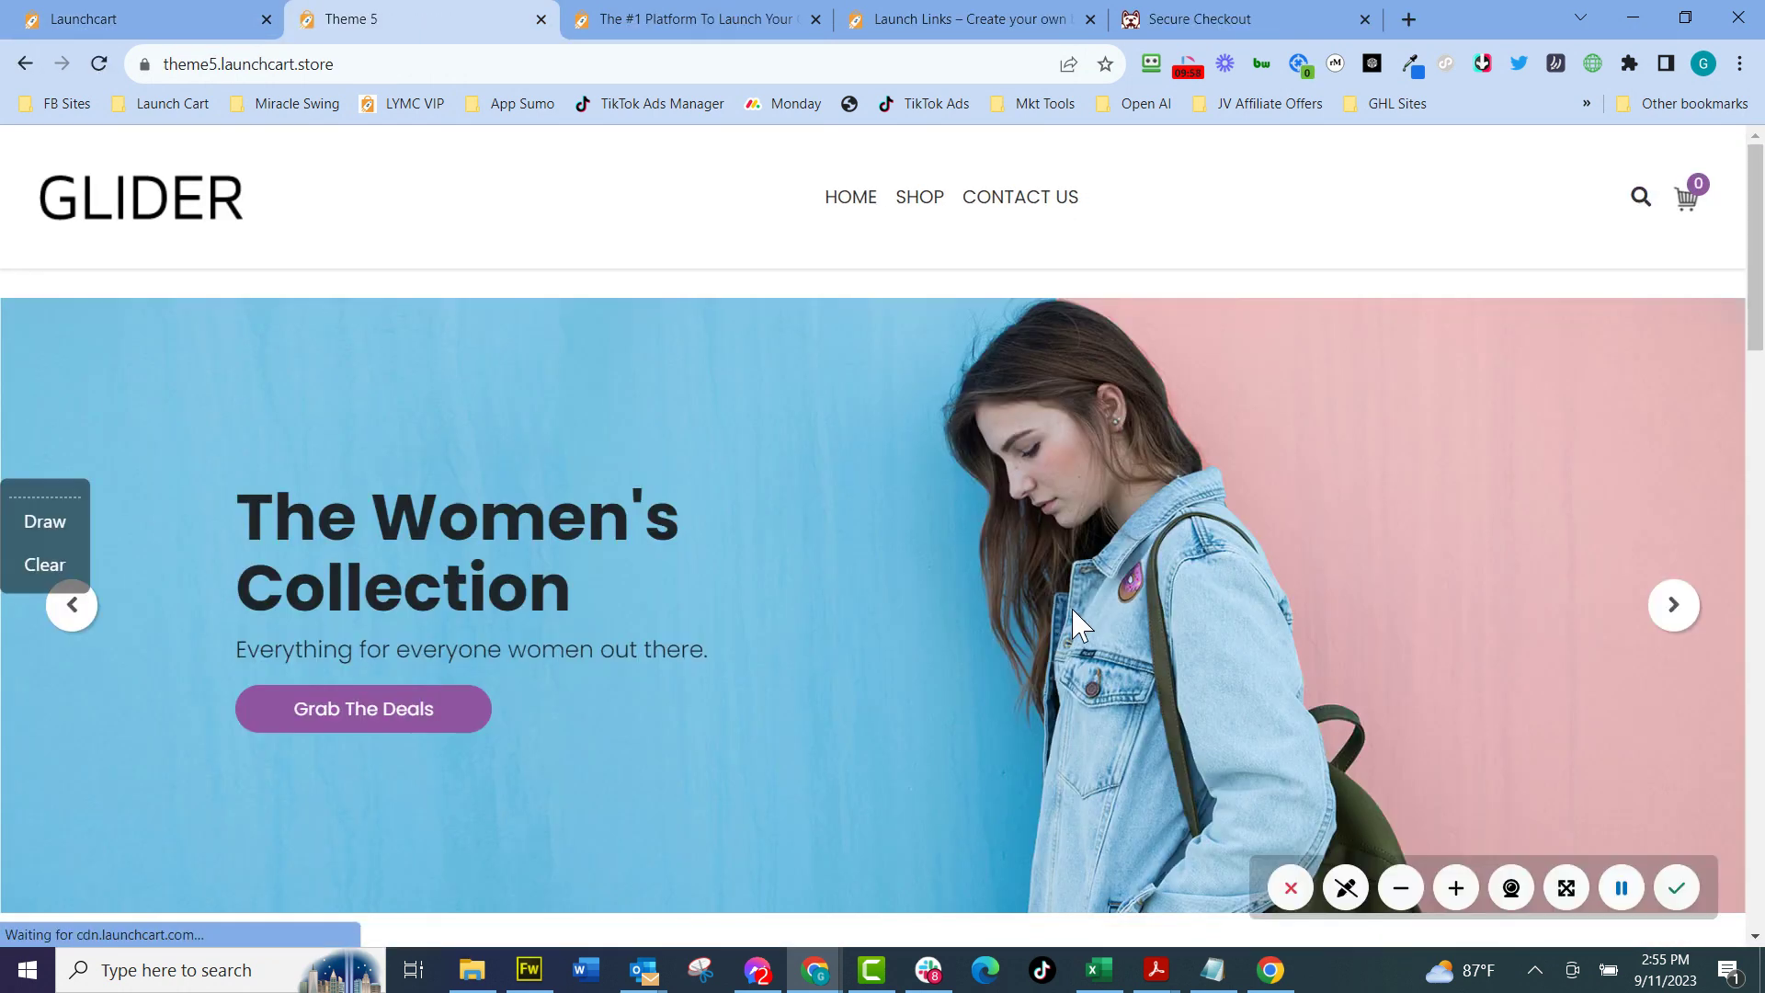
pyautogui.scroll(-8, 1074, 610)
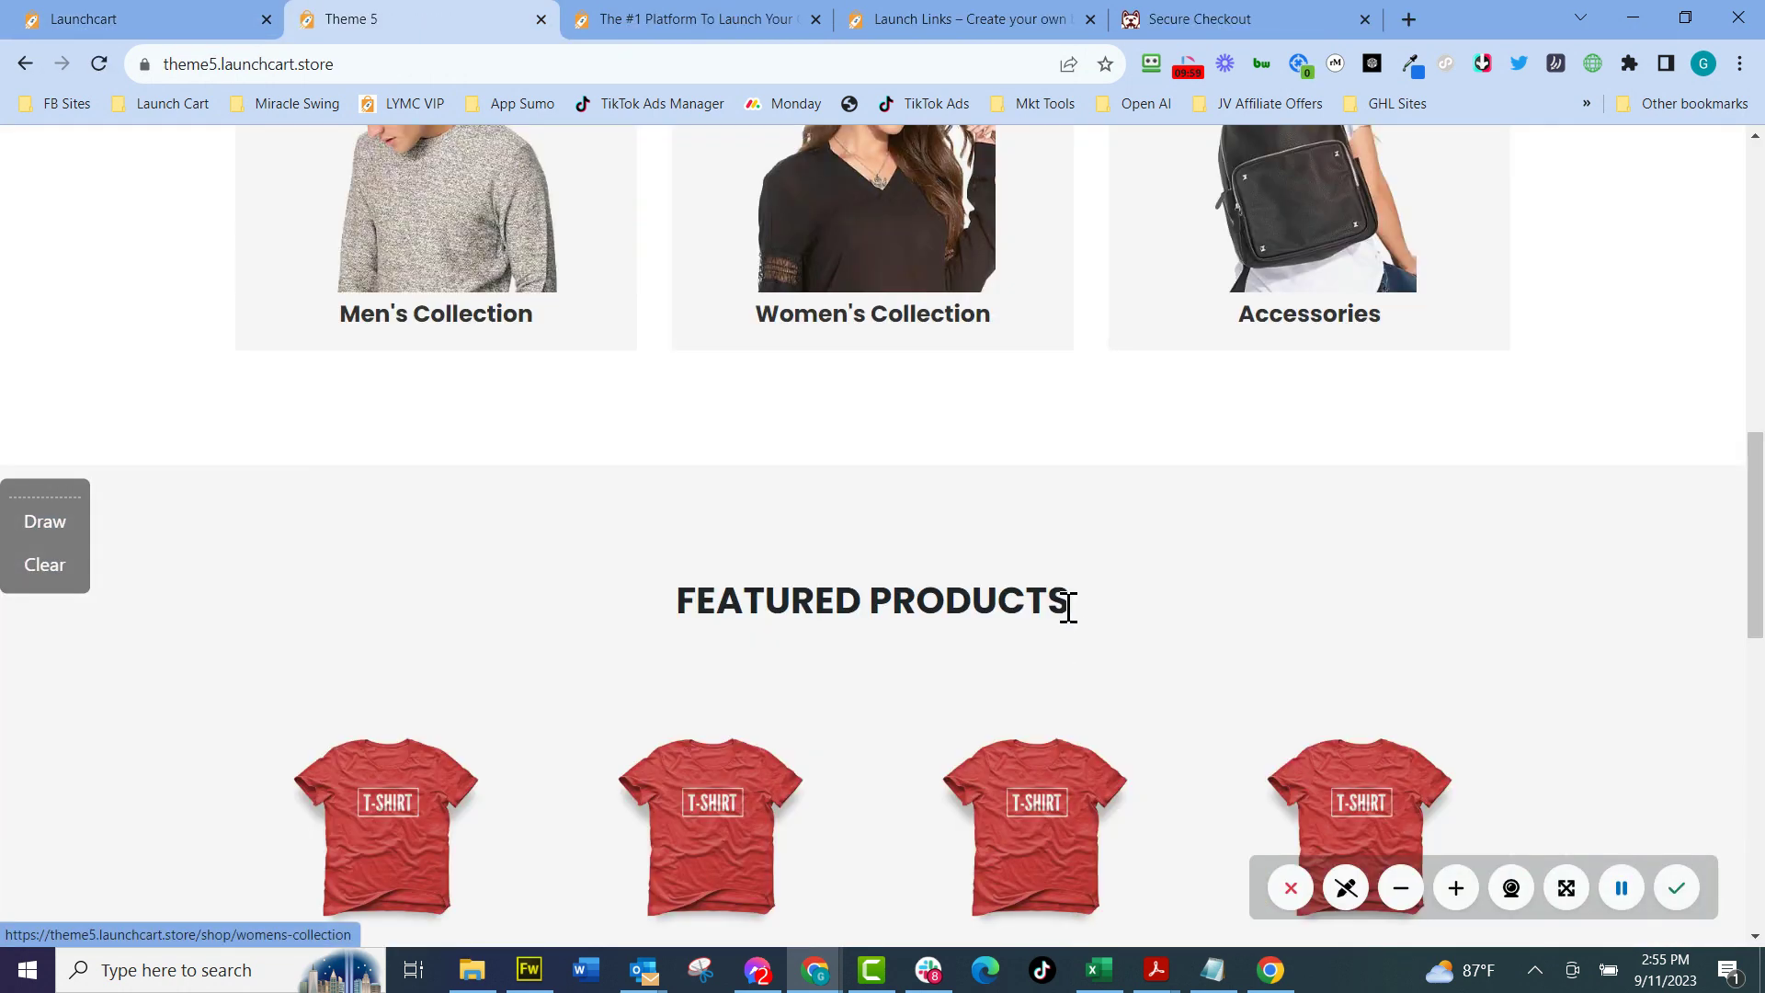
pyautogui.scroll(-5, 1065, 603)
pyautogui.scroll(10, 919, 447)
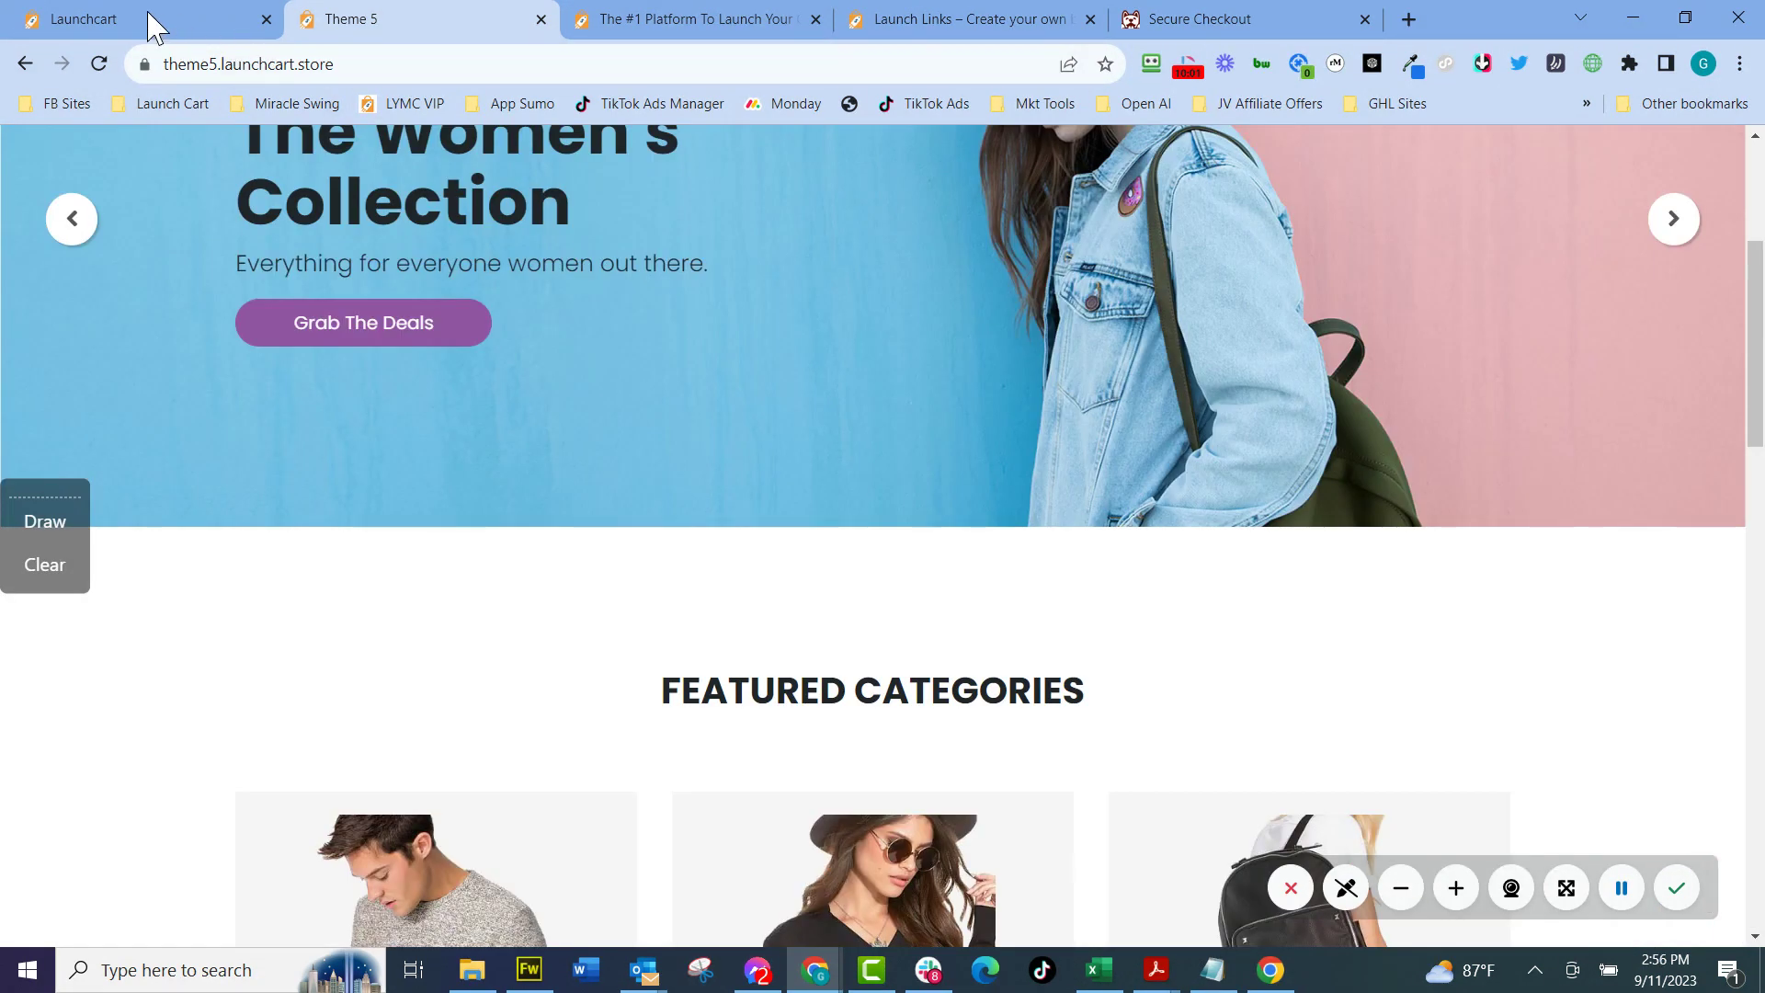
pyautogui.click(149, 15)
pyautogui.scroll(10, 1195, 619)
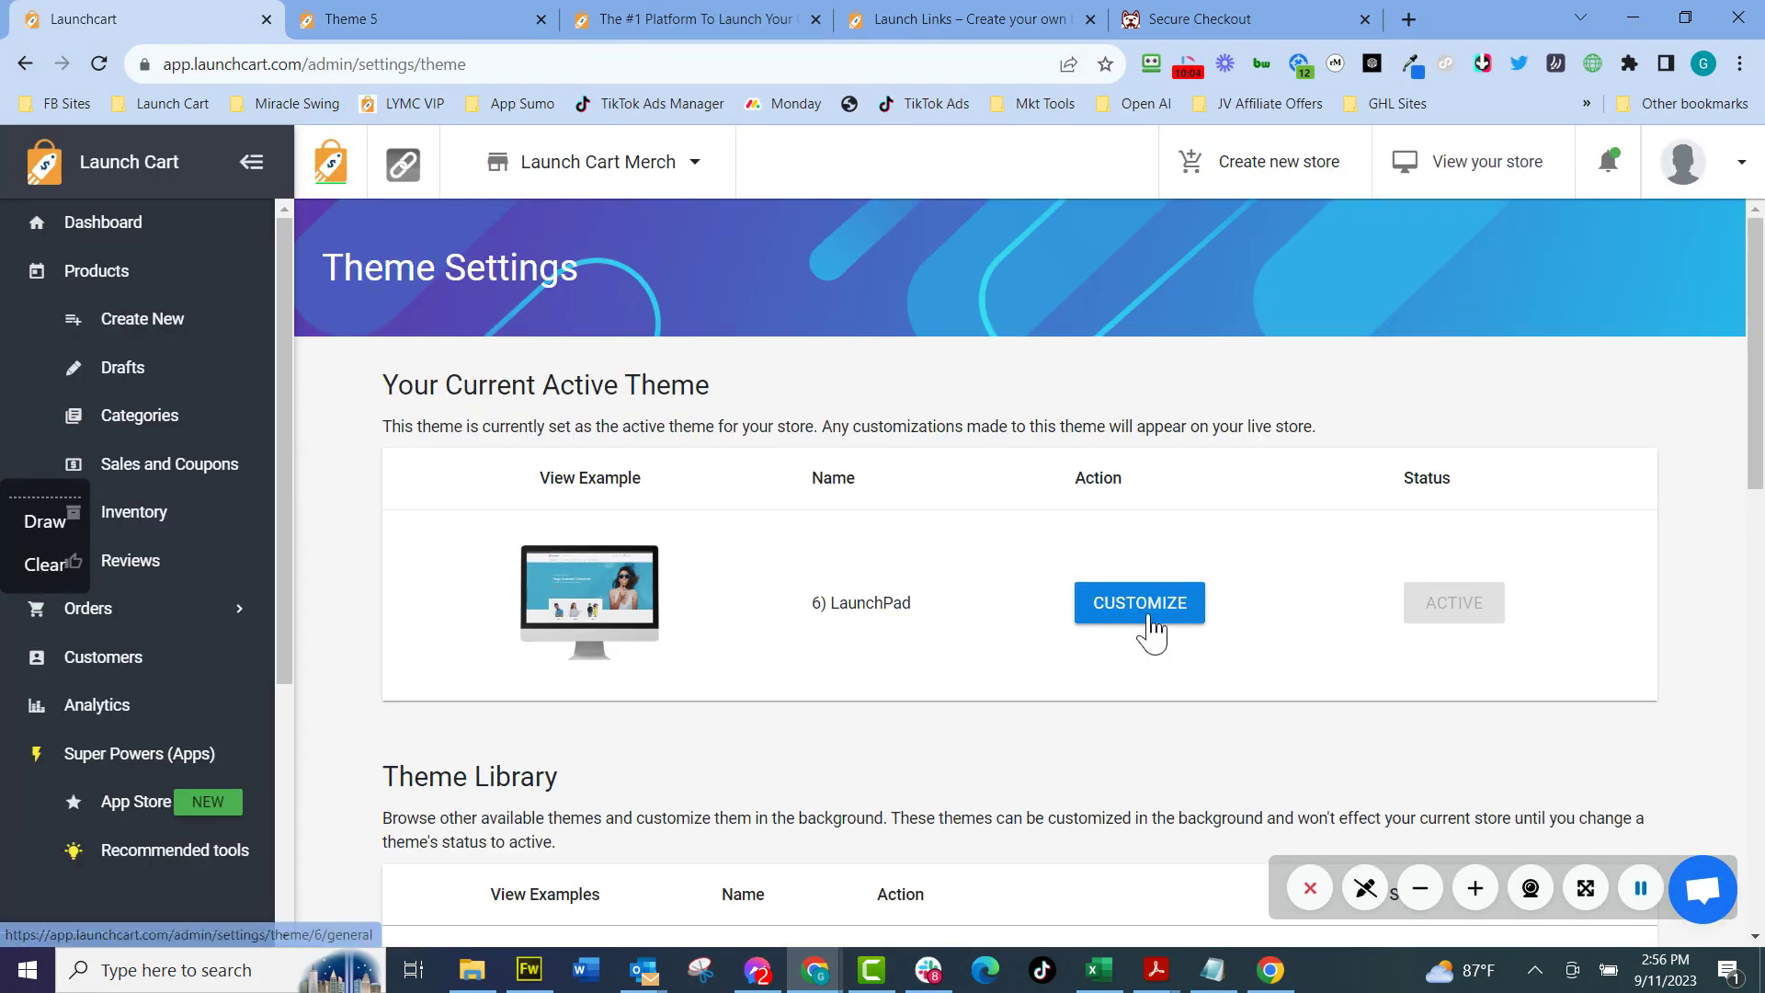
# Open the LaunchPad theme editor and browse its General settings.
pyautogui.click(1139, 609)
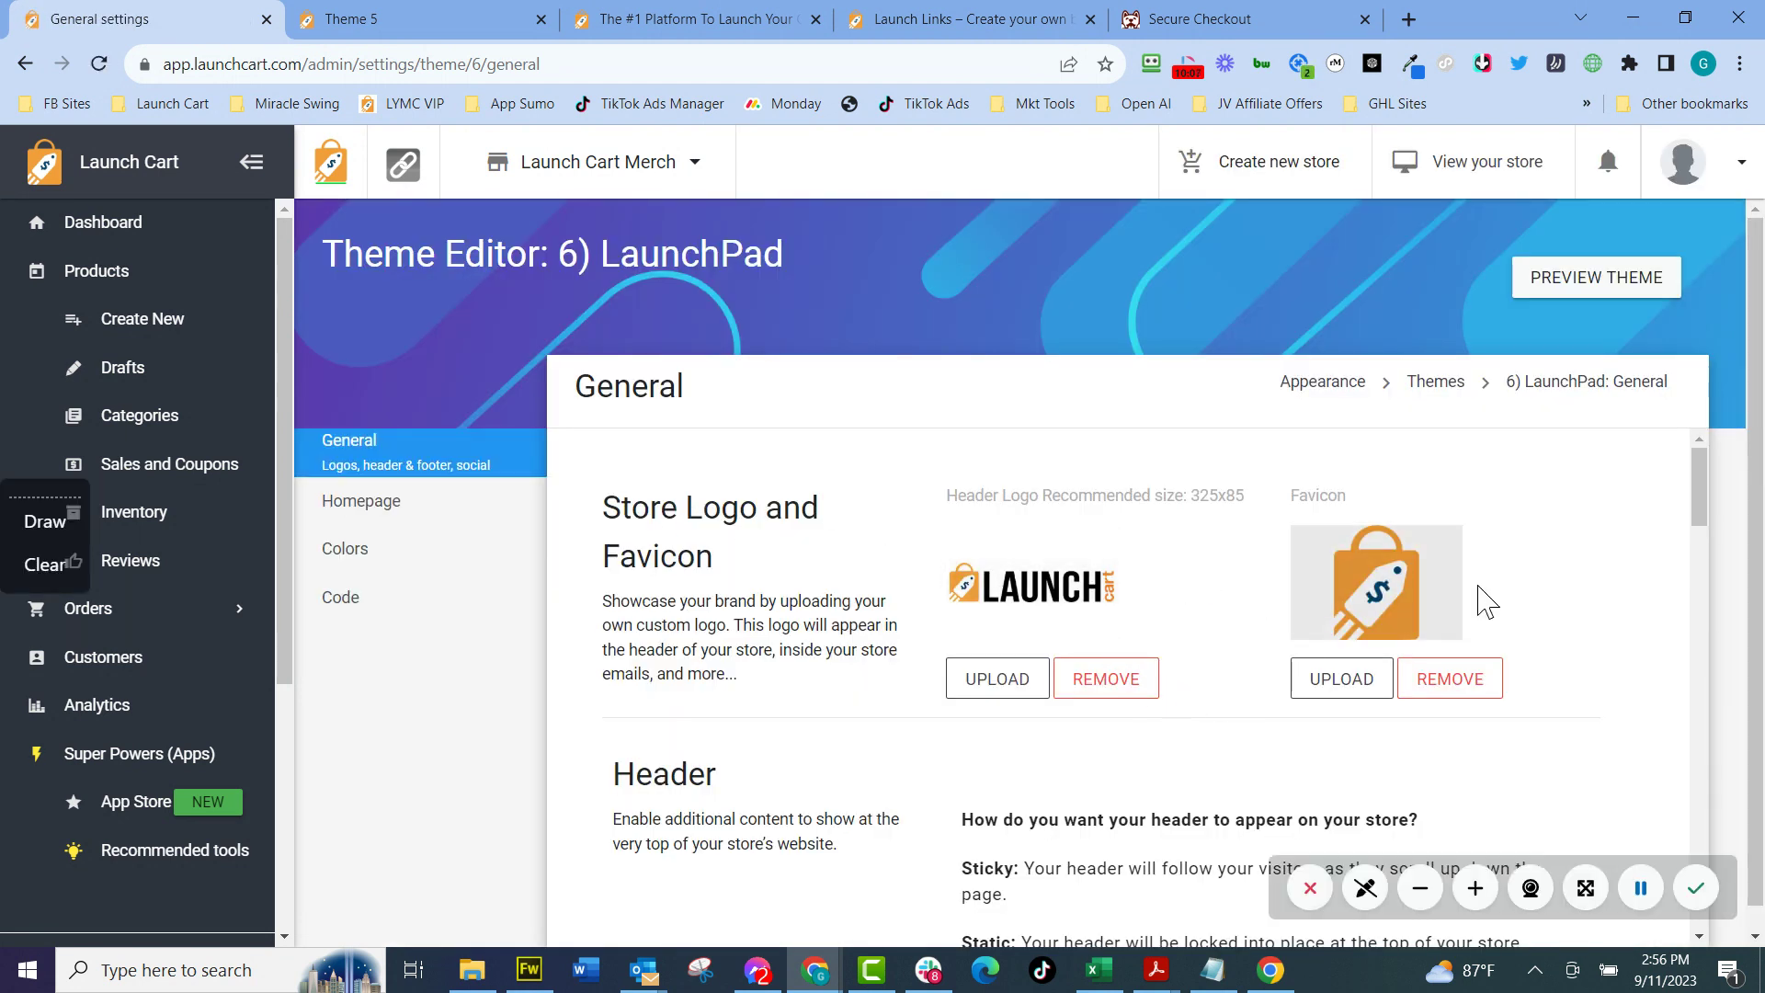
pyautogui.scroll(-4, 991, 639)
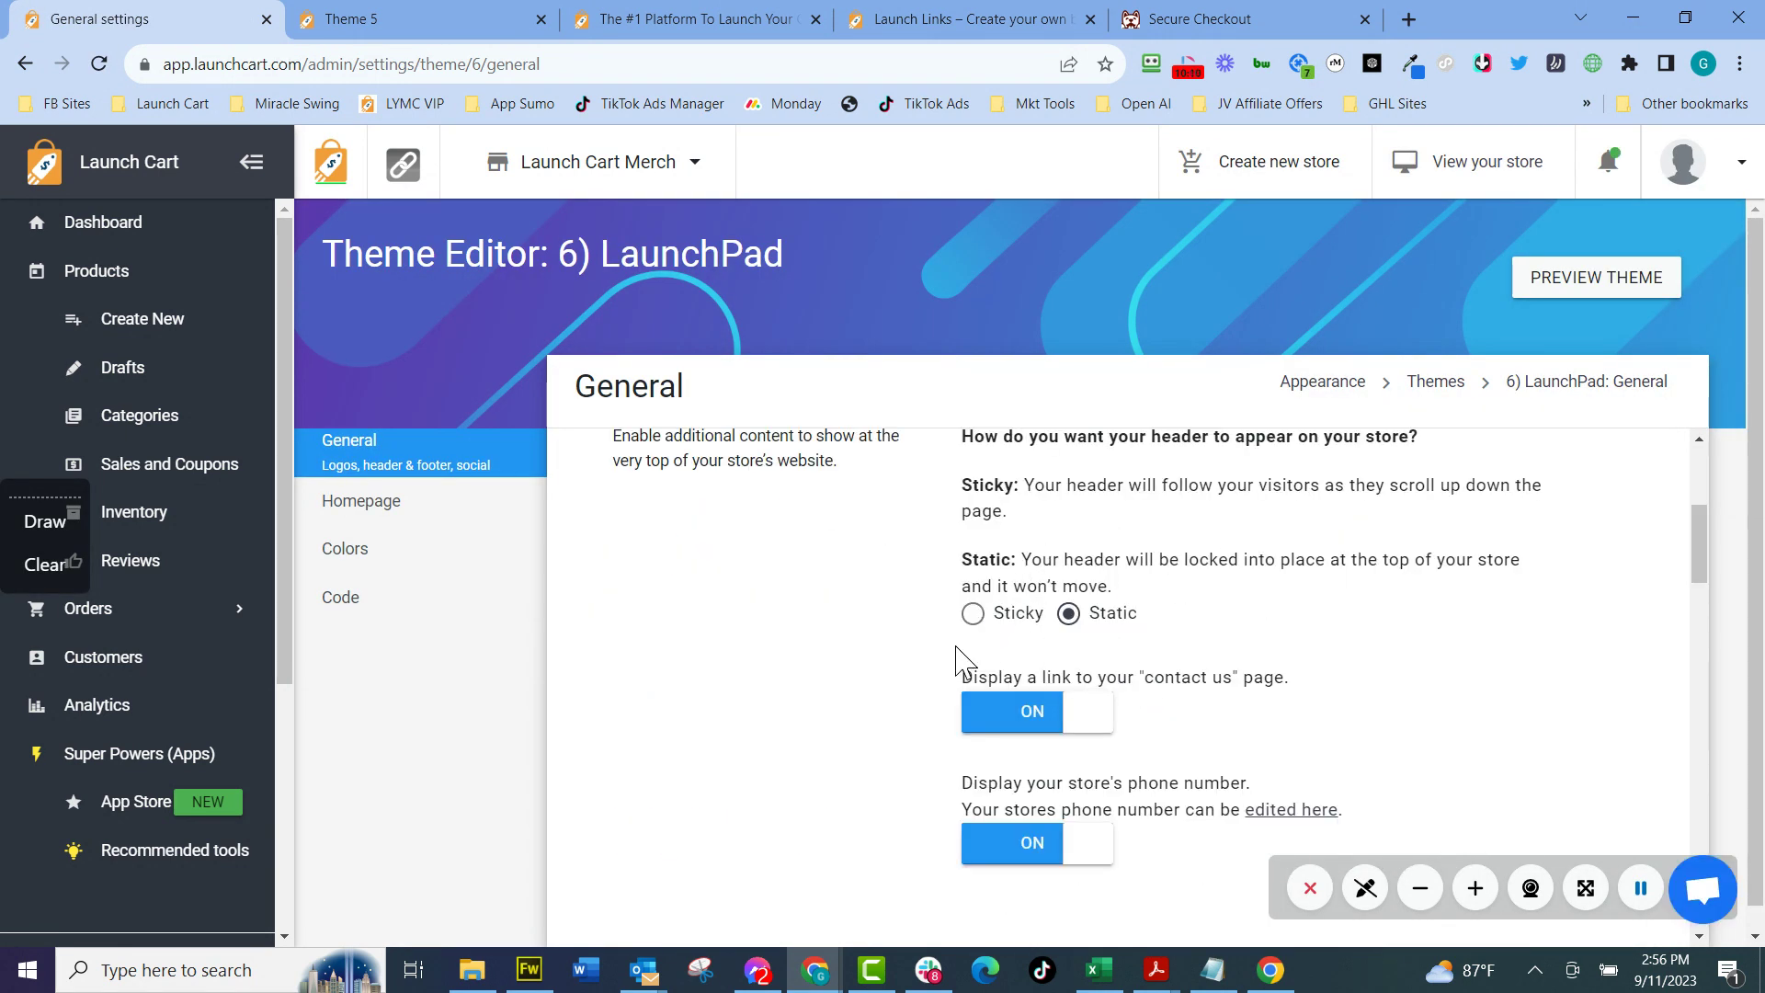
pyautogui.scroll(-8, 957, 660)
pyautogui.scroll(8, 745, 649)
# Review the LaunchPad theme's Homepage settings.
pyautogui.click(349, 501)
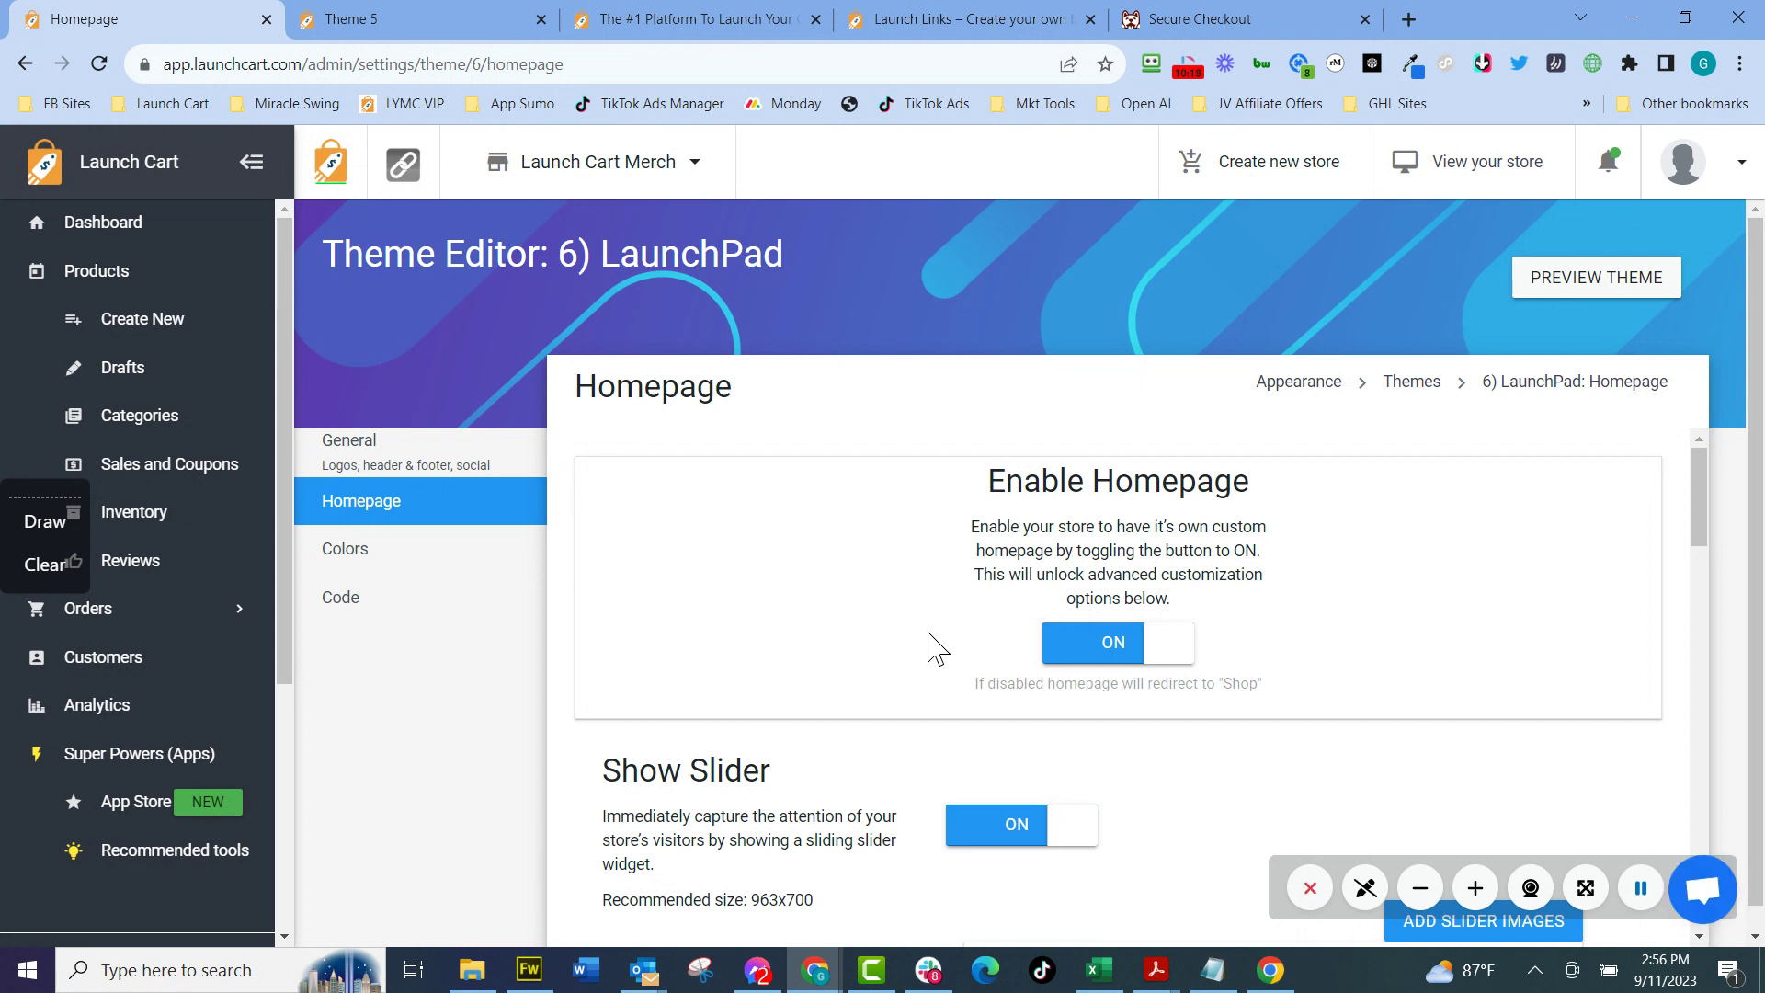
pyautogui.scroll(-8, 890, 625)
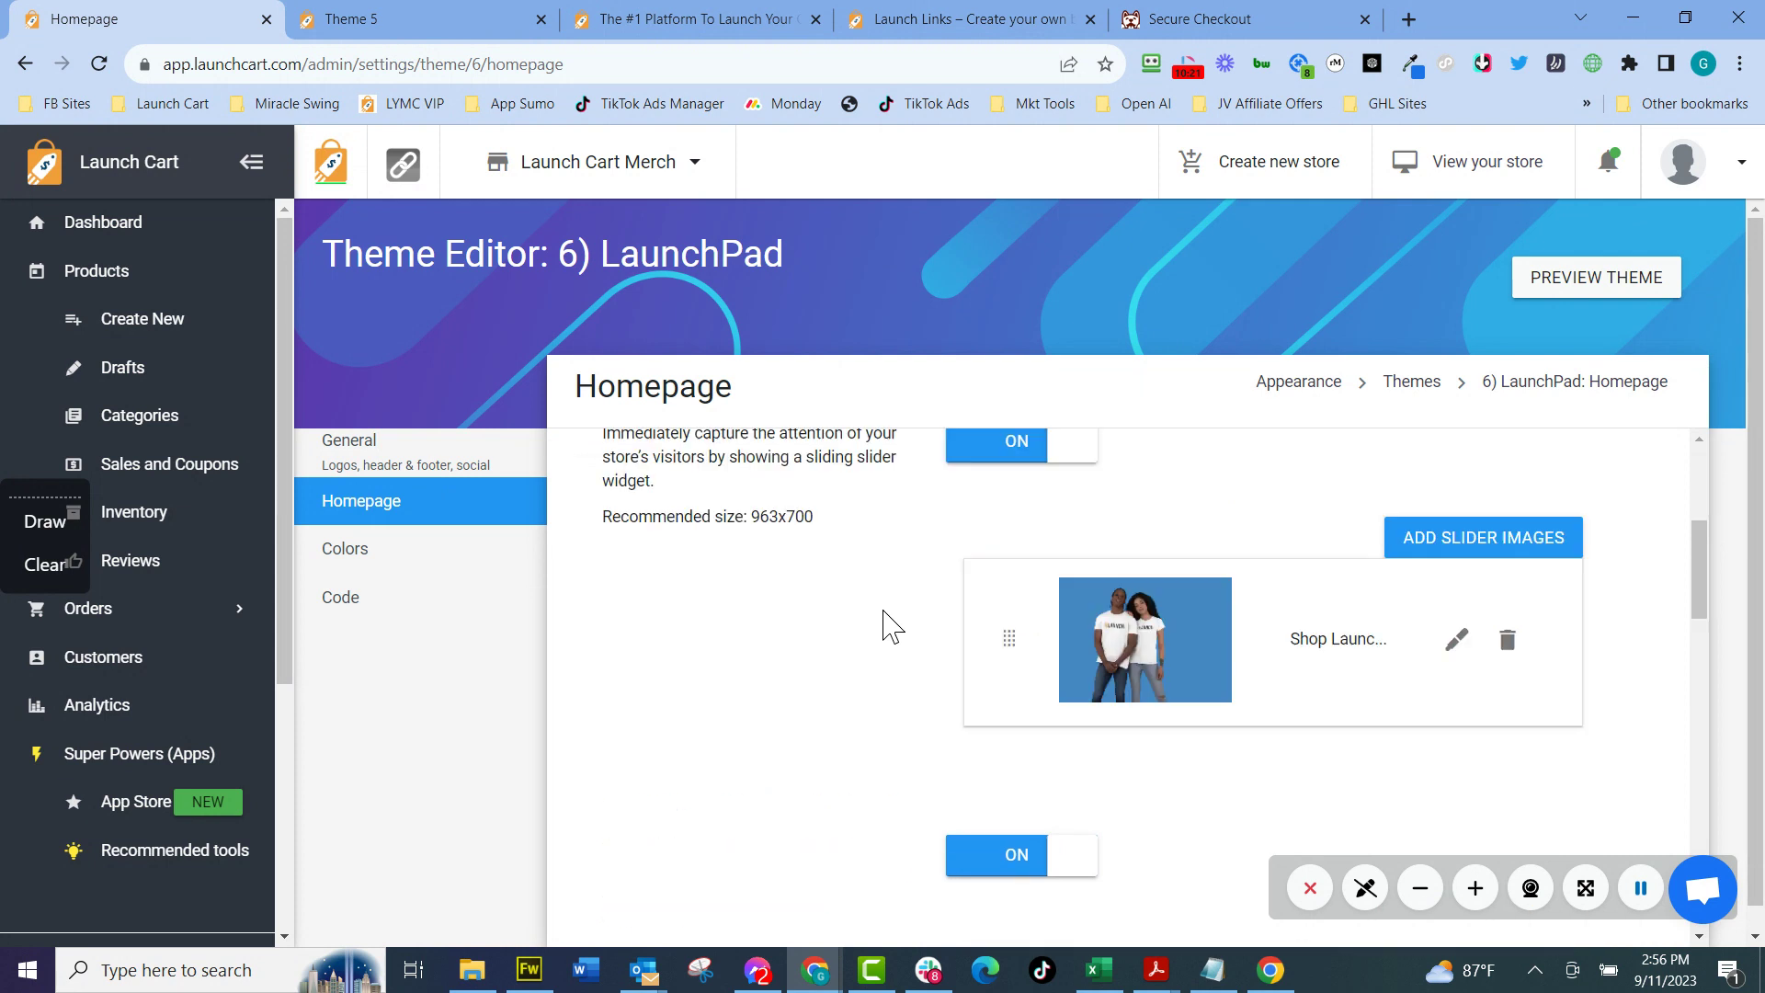
pyautogui.scroll(-4, 1196, 607)
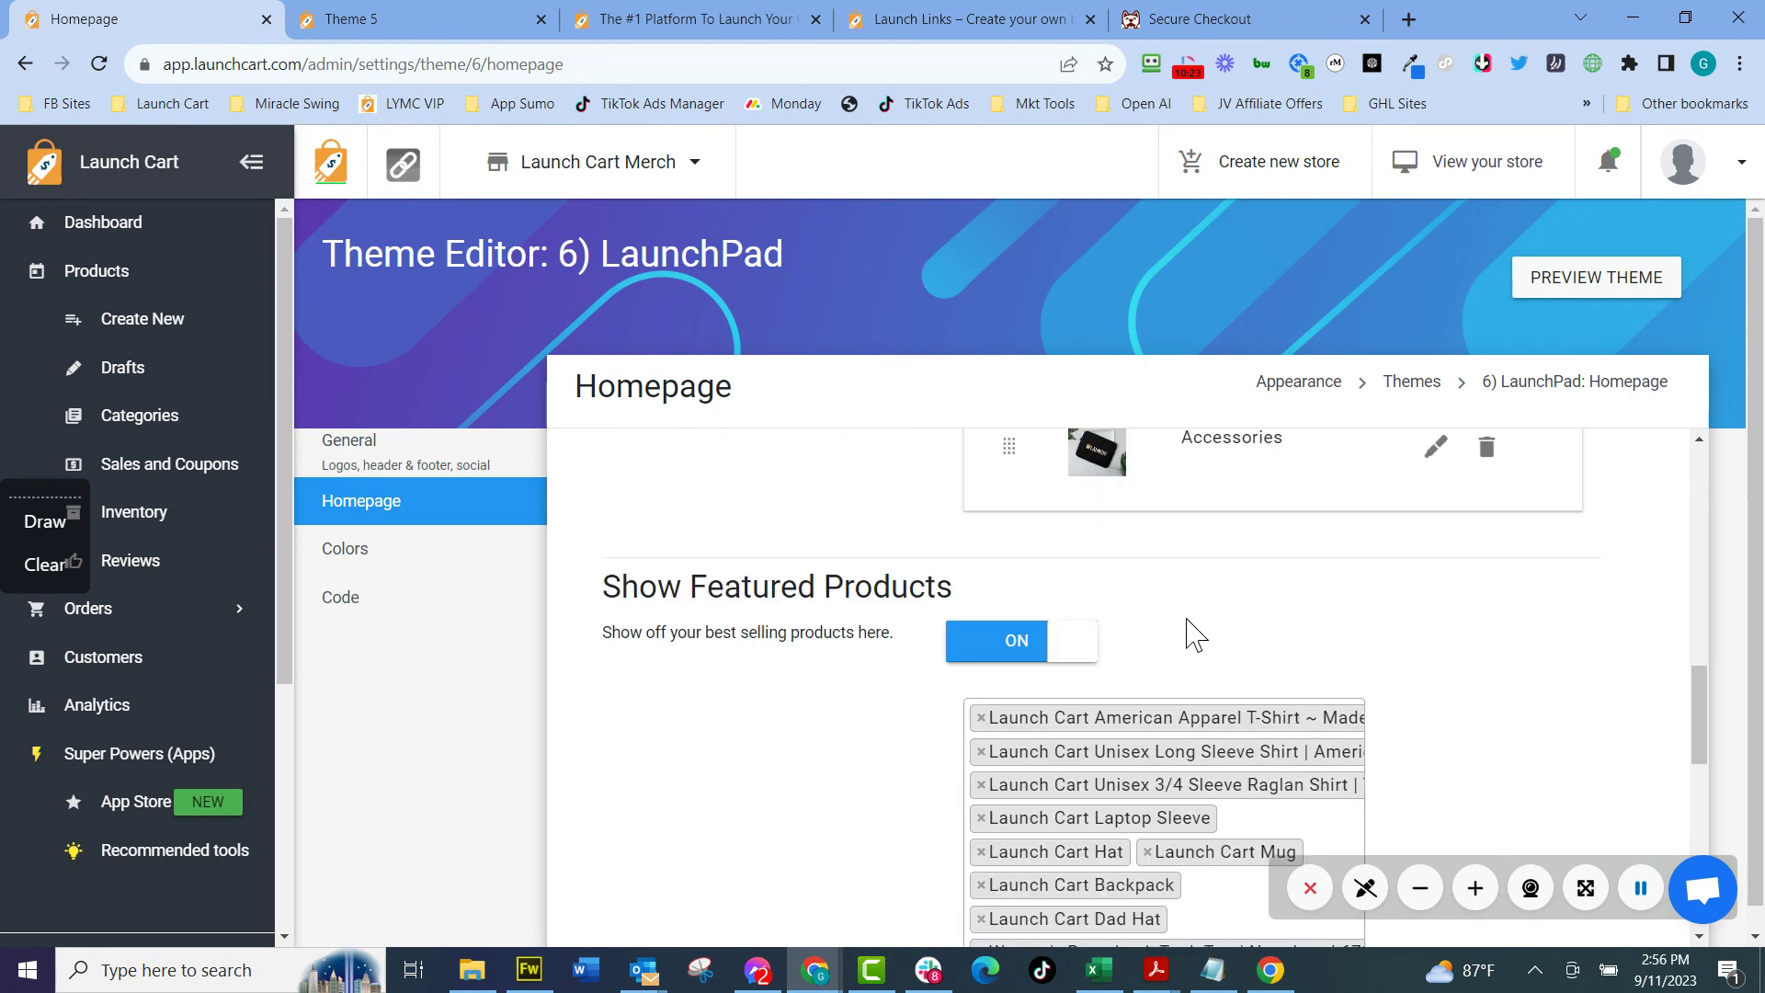
pyautogui.scroll(-4, 1138, 704)
pyautogui.scroll(-4, 919, 681)
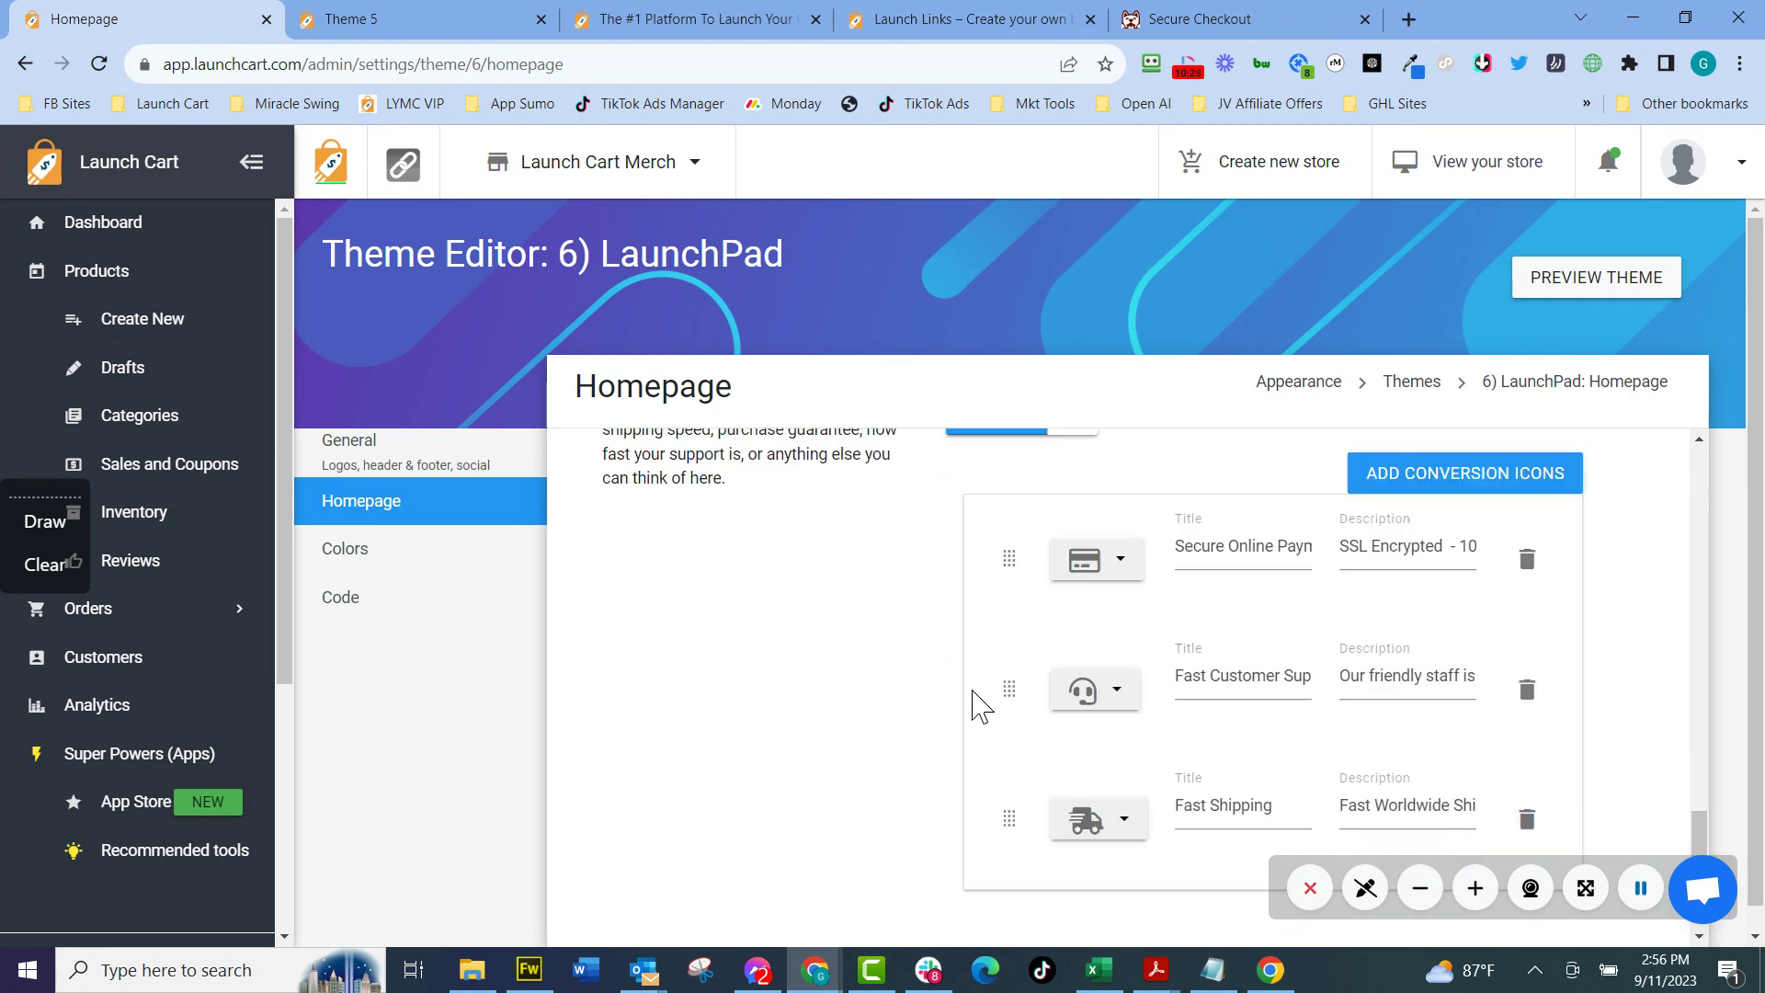
pyautogui.scroll(-2, 800, 662)
# Check the #4086c4 primary colour and custom code, then return to the dashboard.
pyautogui.click(373, 551)
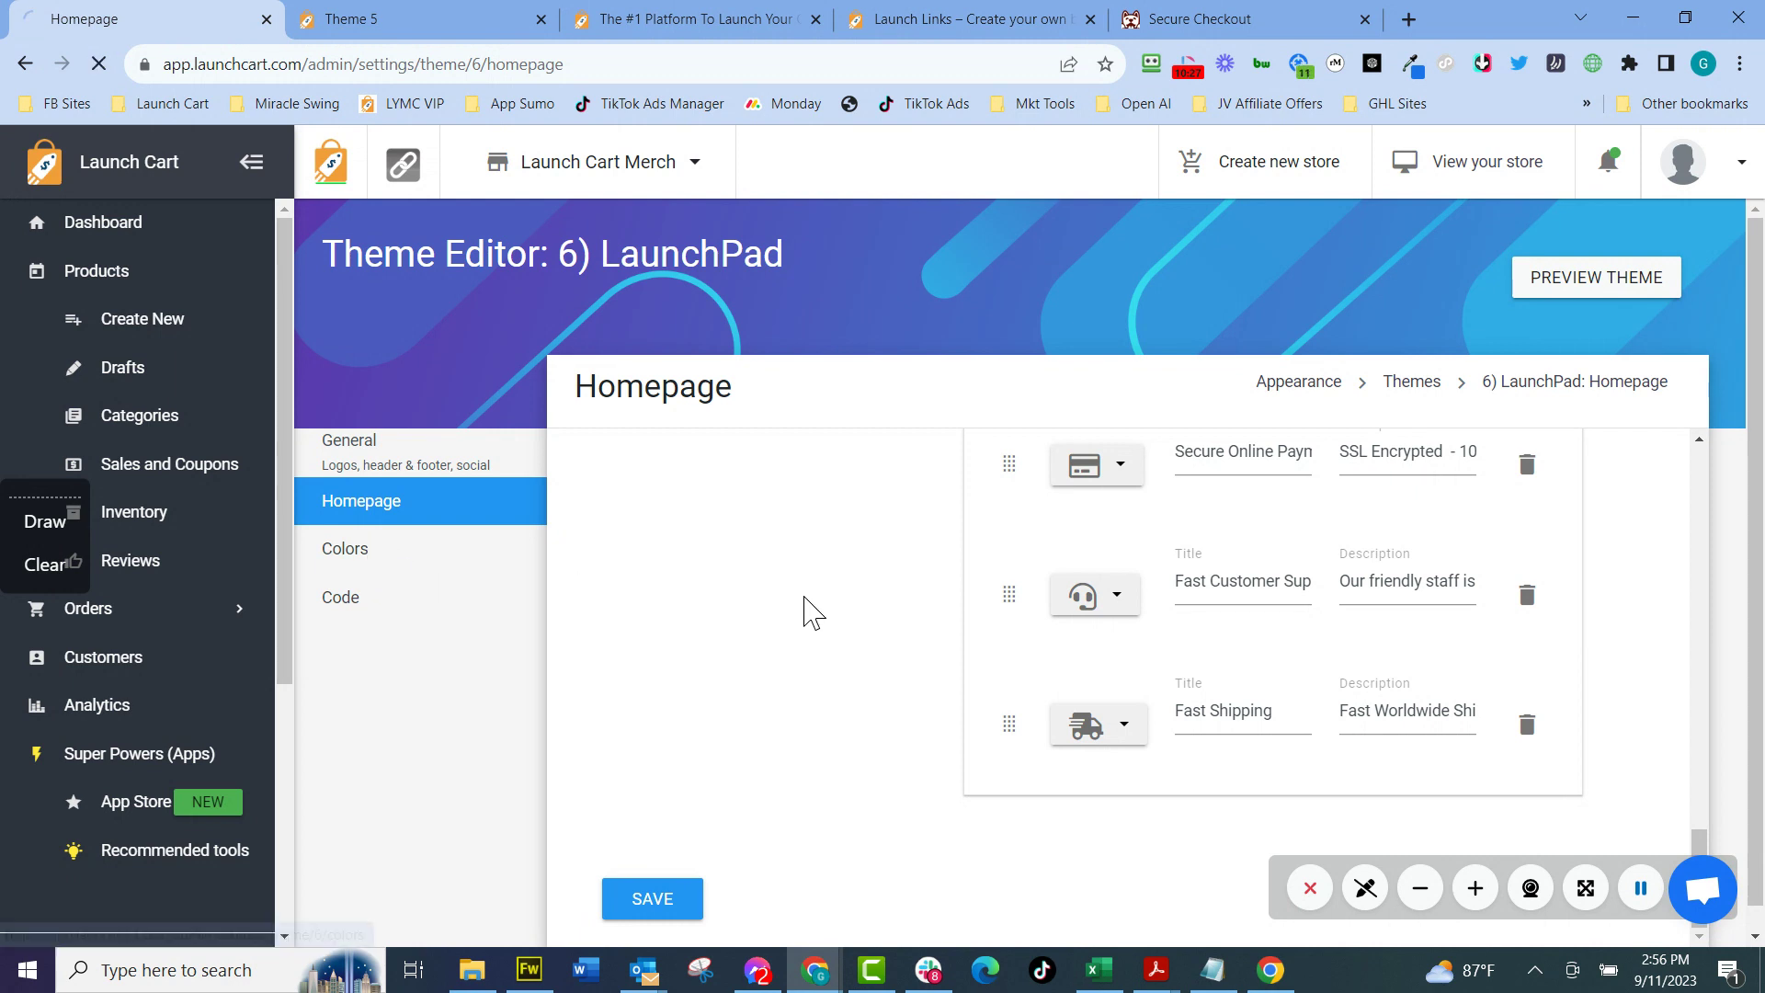
pyautogui.click(358, 606)
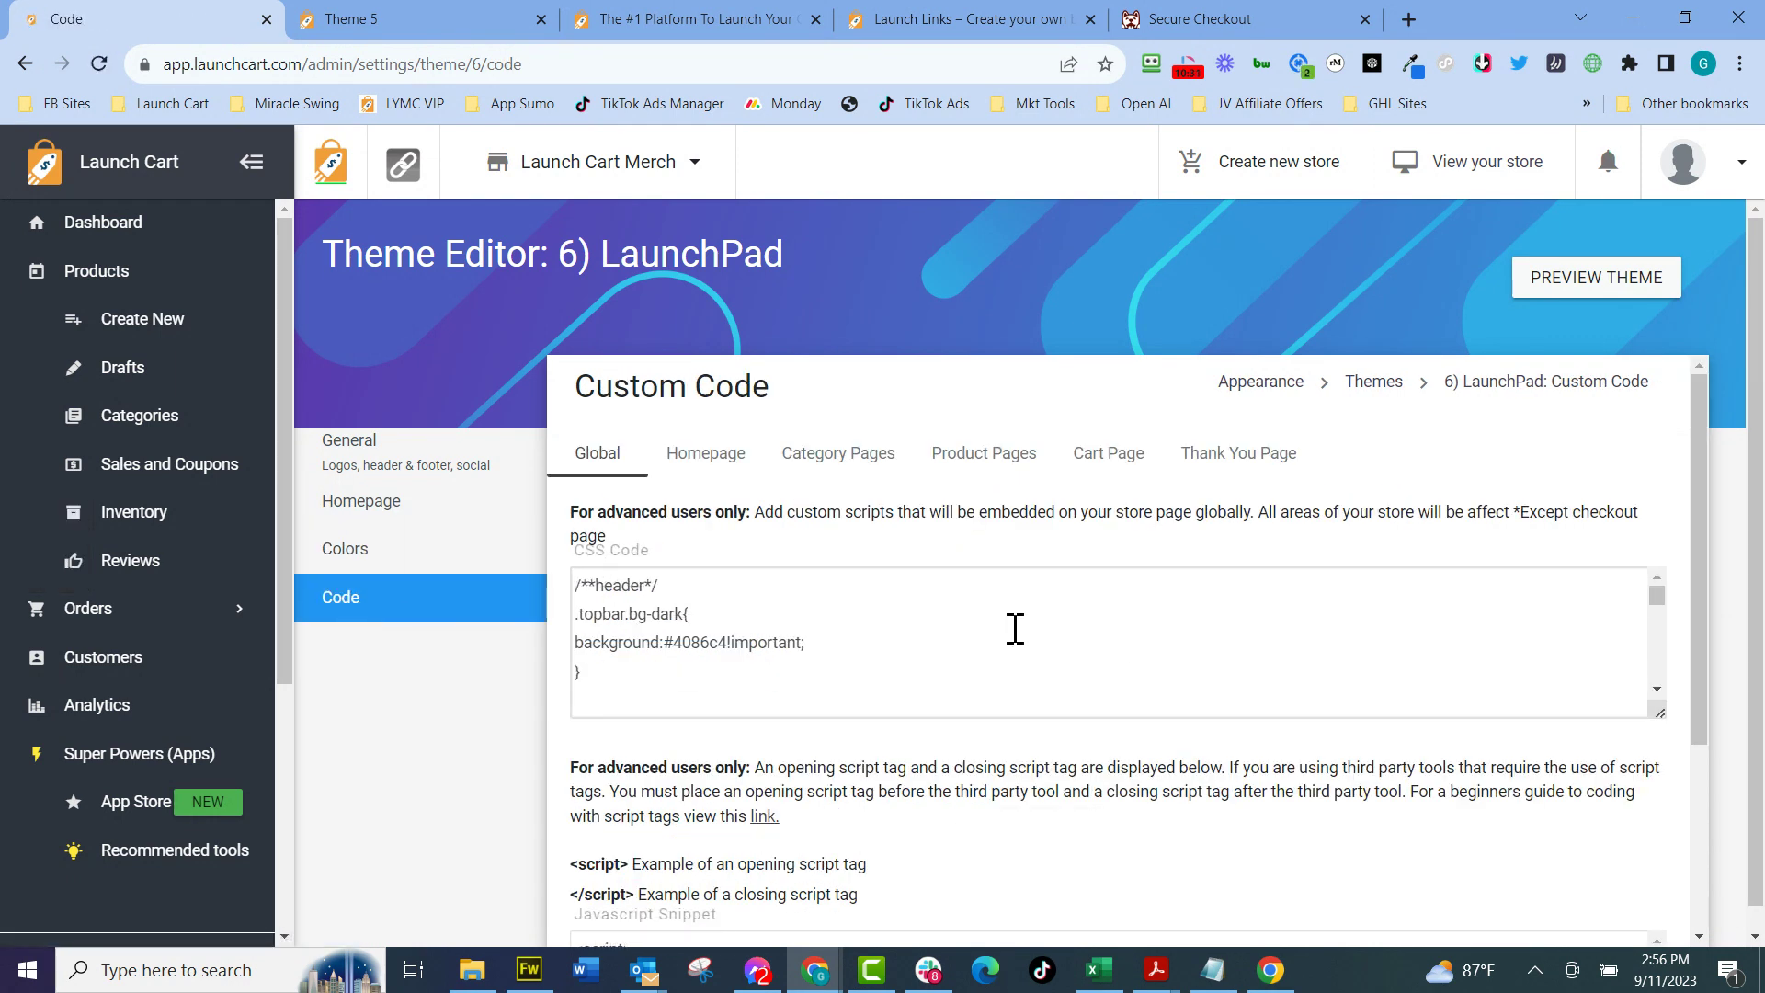
pyautogui.scroll(-4, 1088, 759)
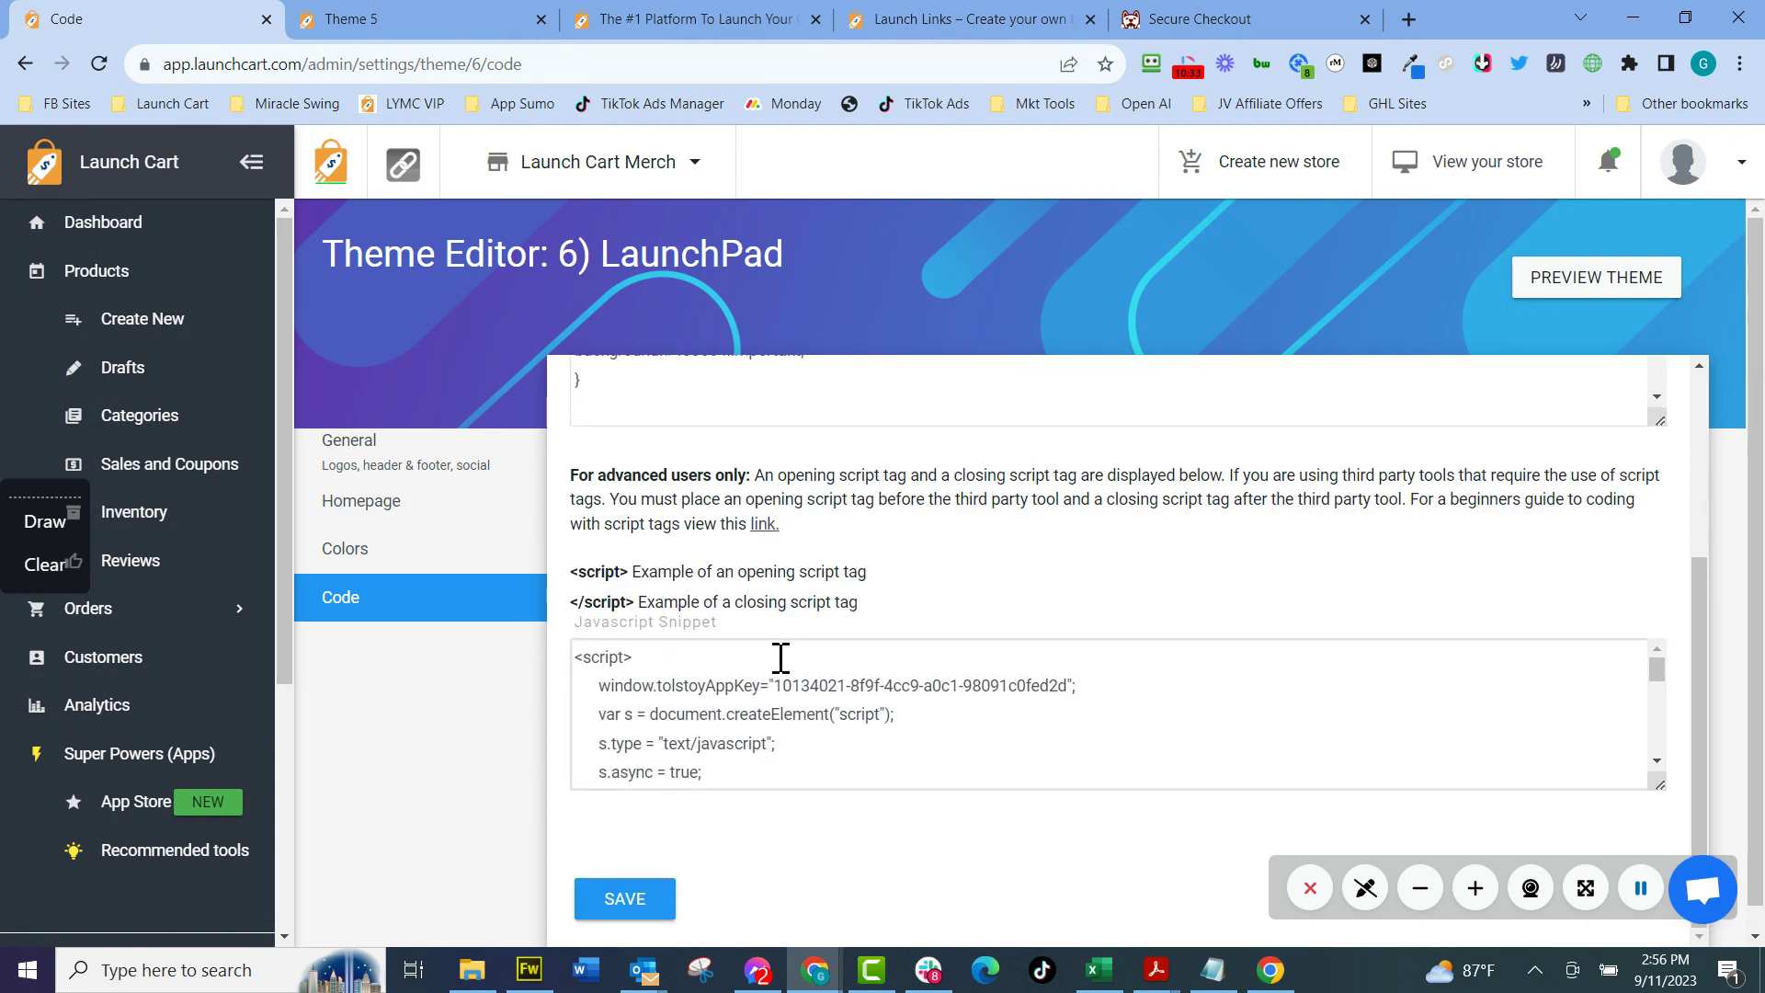
pyautogui.scroll(4, 791, 597)
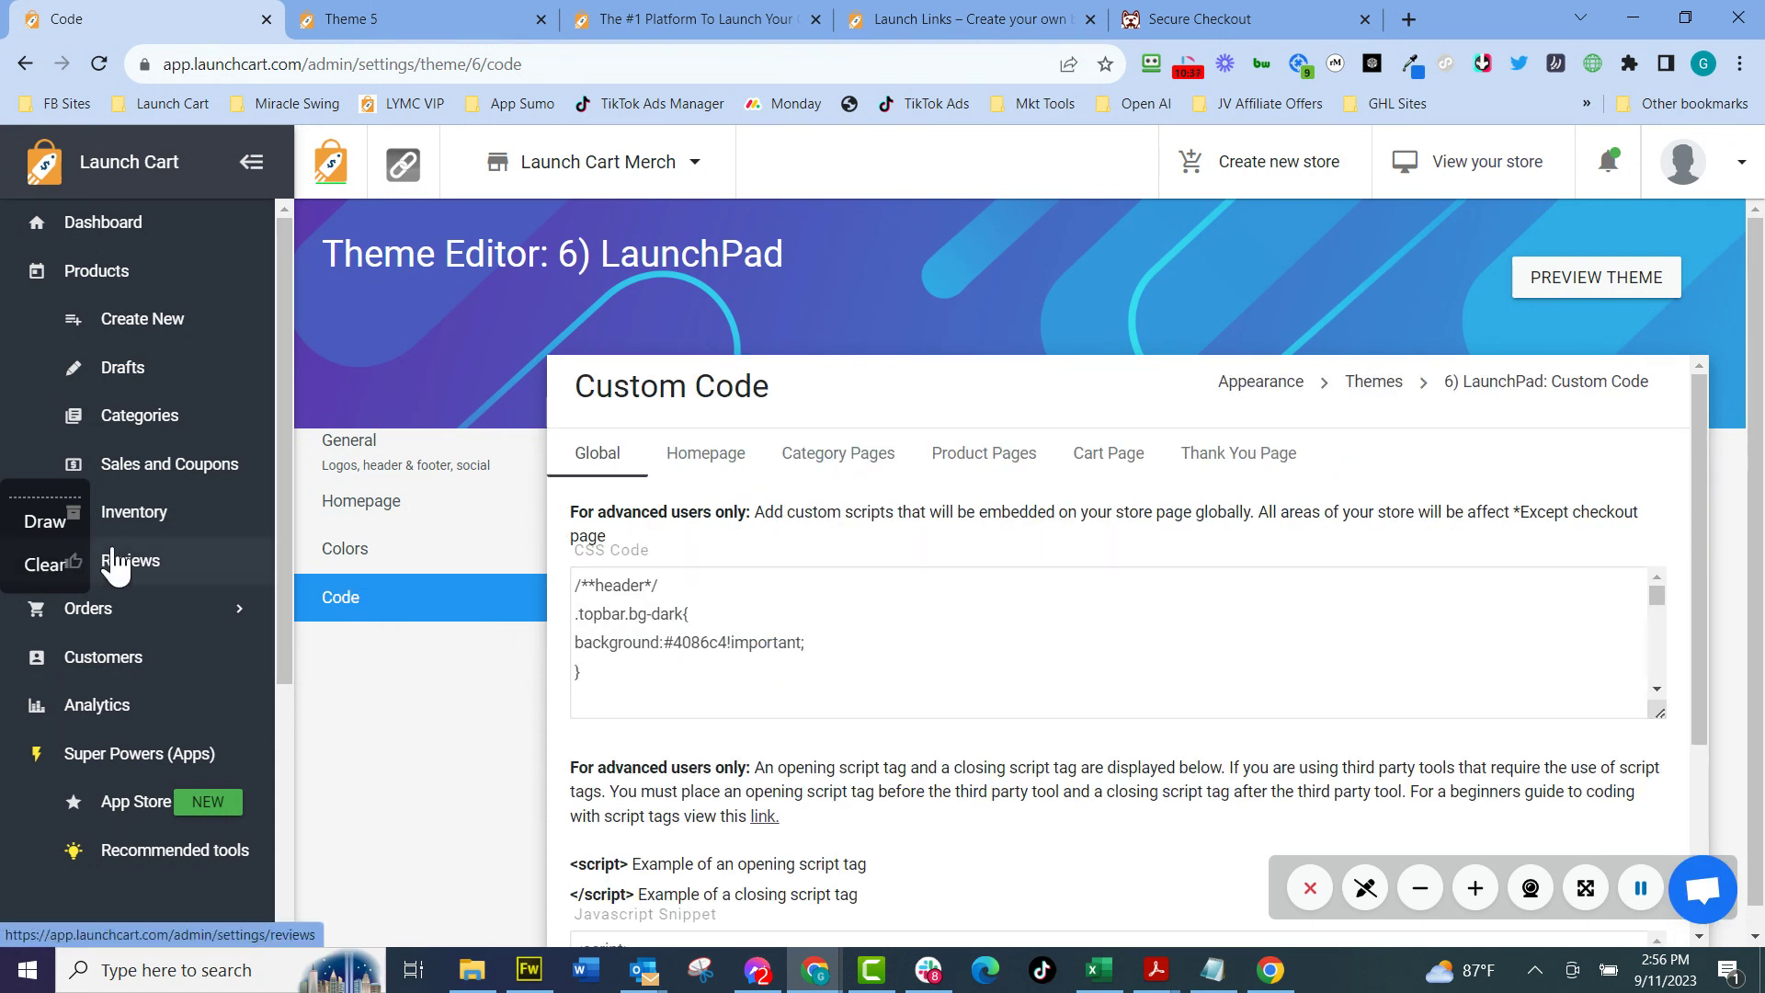
pyautogui.click(106, 223)
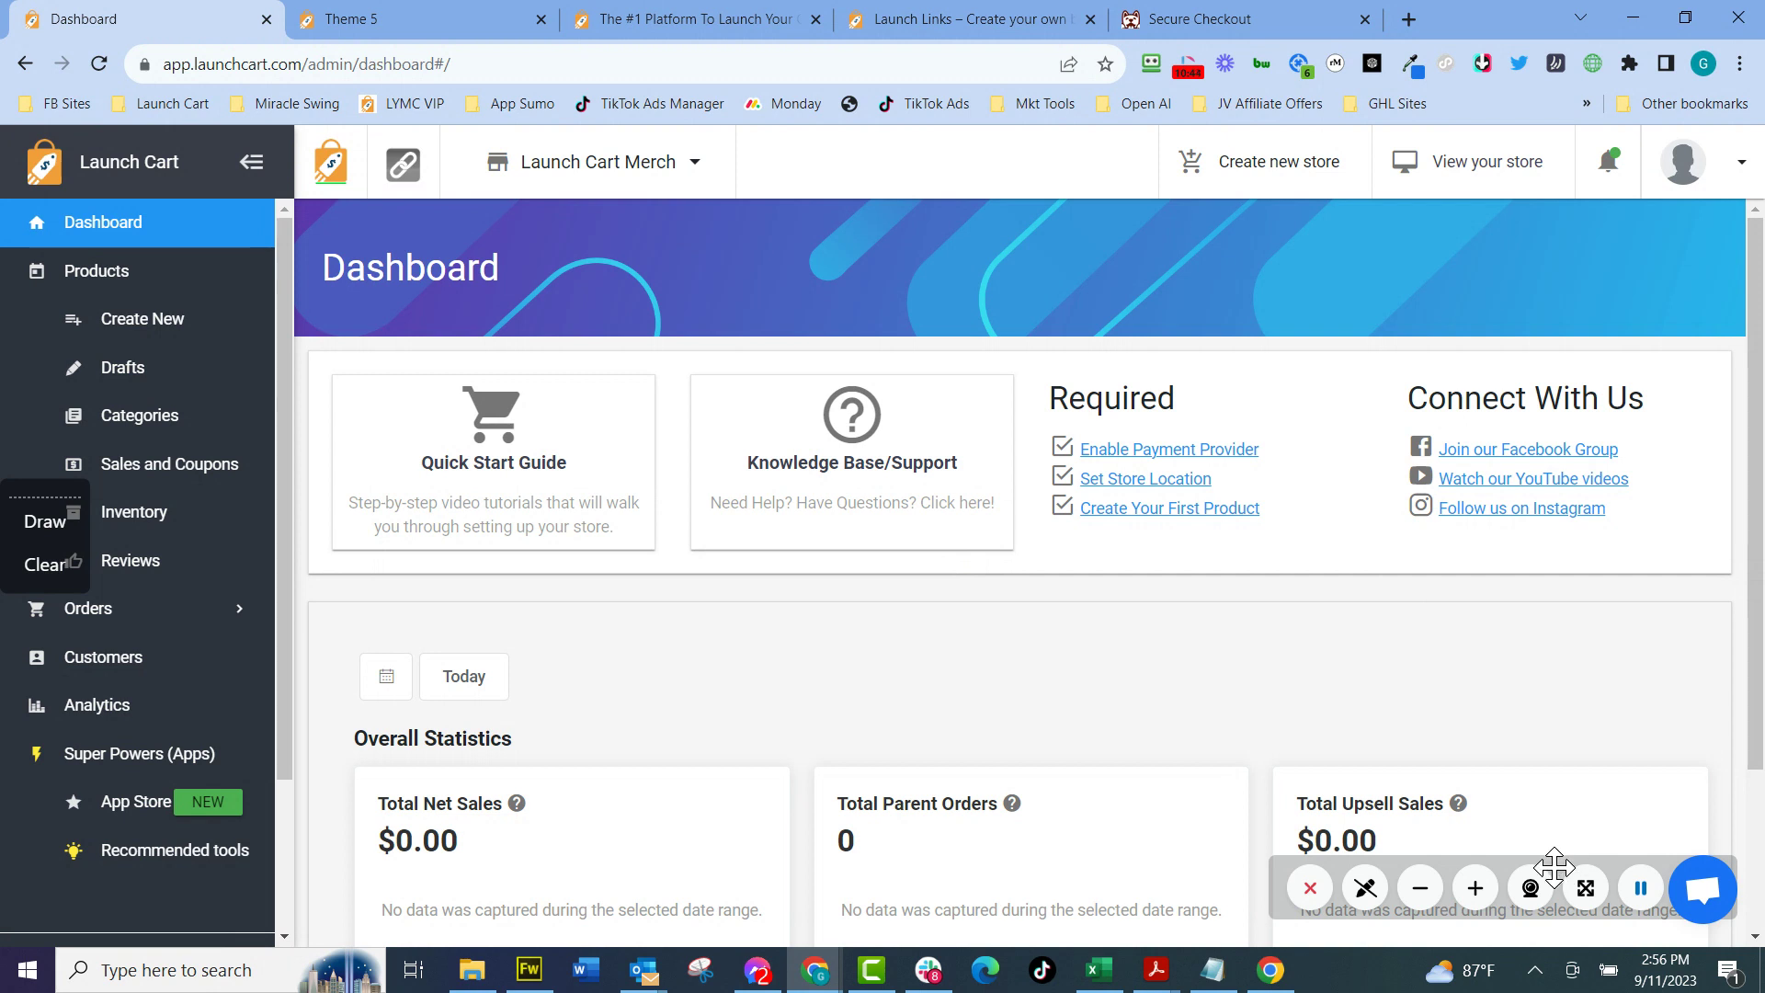
# Open the support chat and close it again.
pyautogui.click(1707, 887)
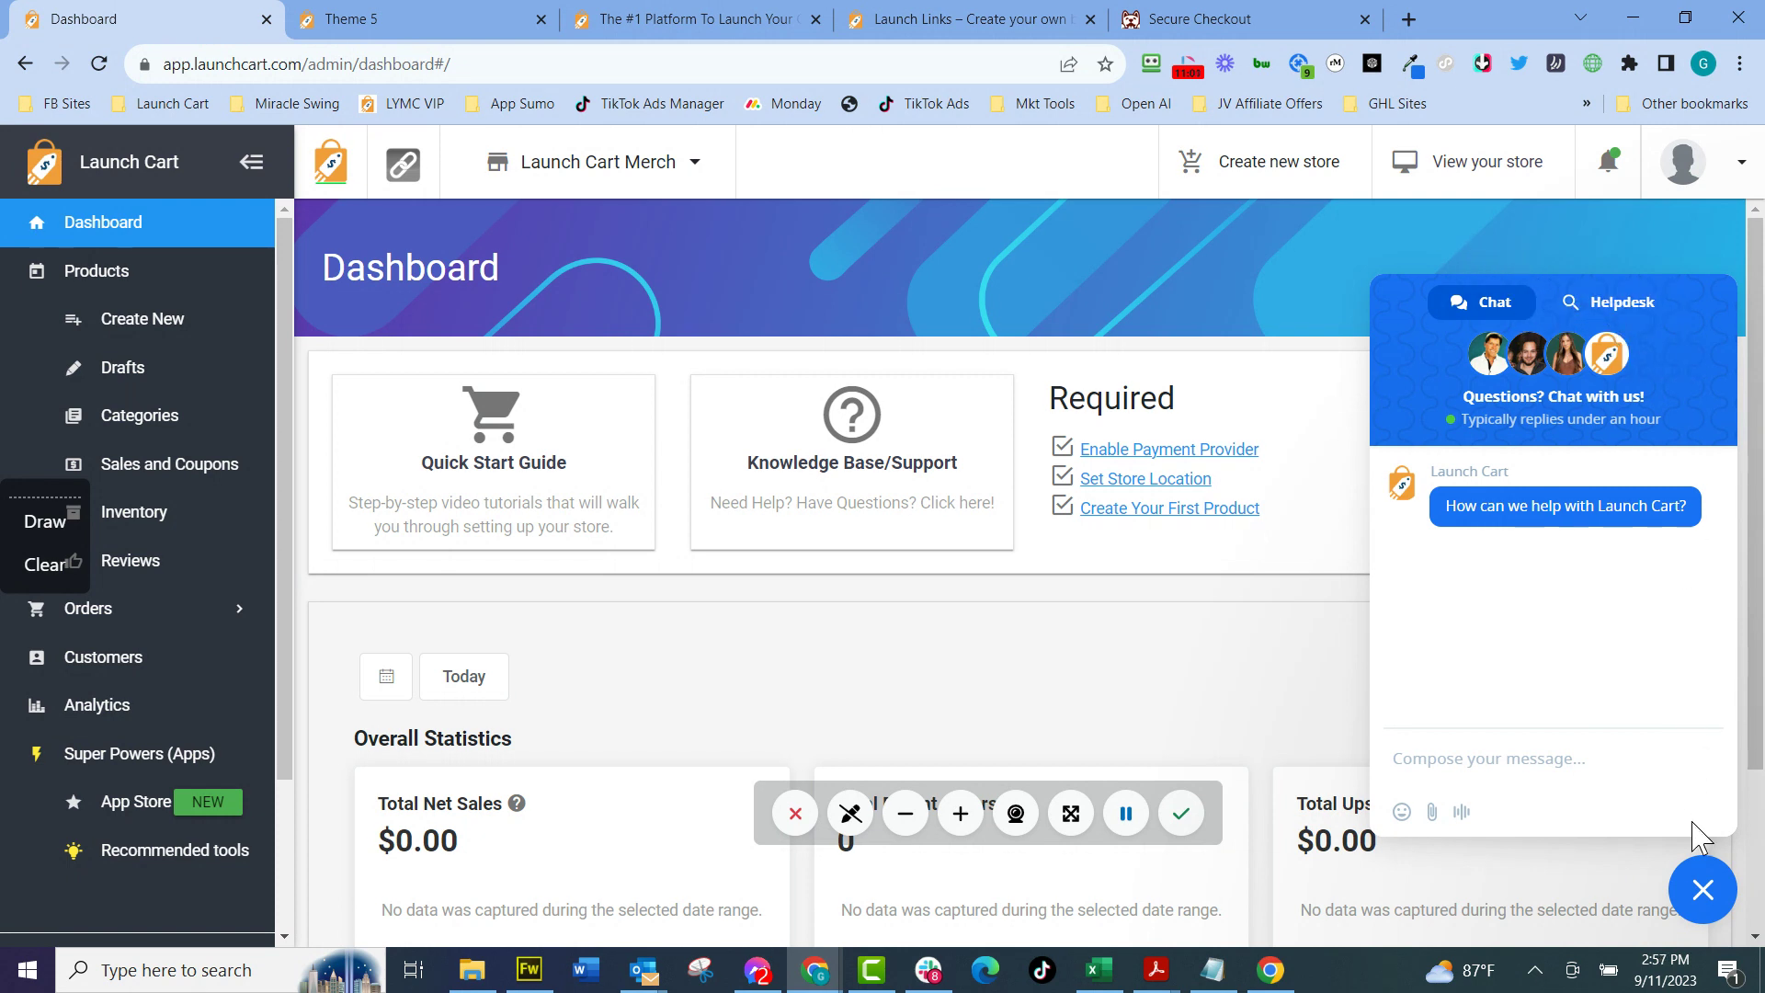
pyautogui.click(1701, 888)
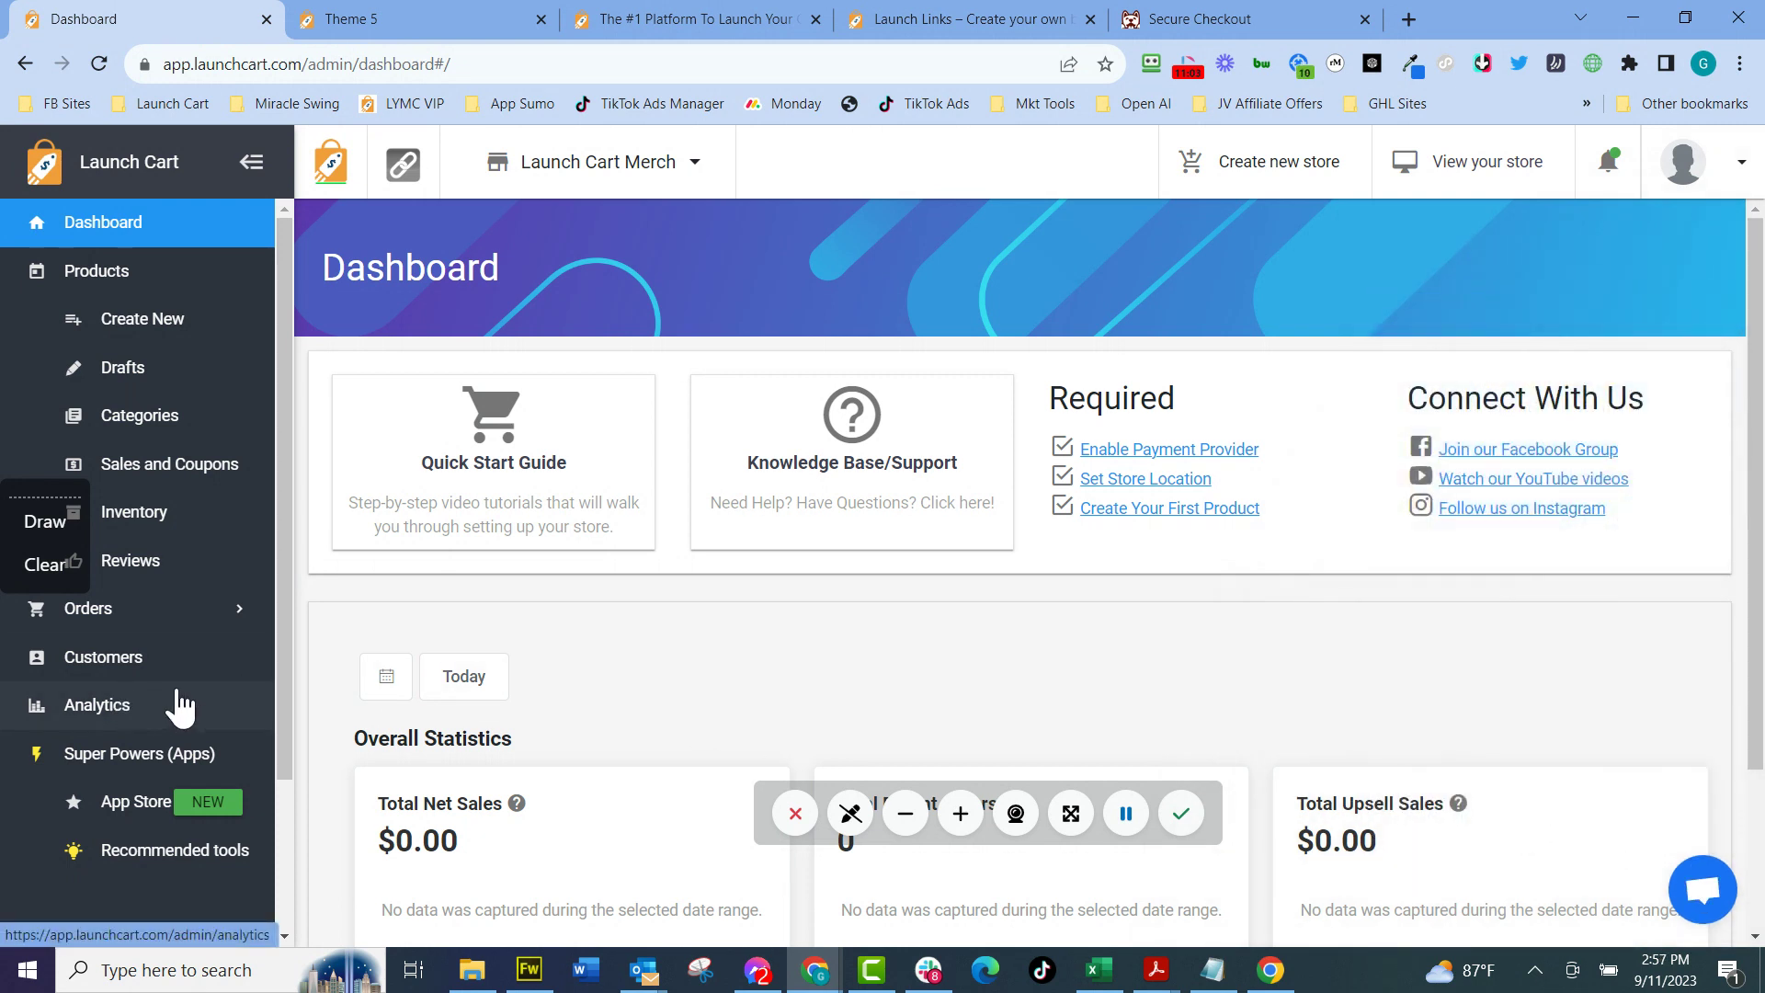
pyautogui.scroll(-2, 169, 717)
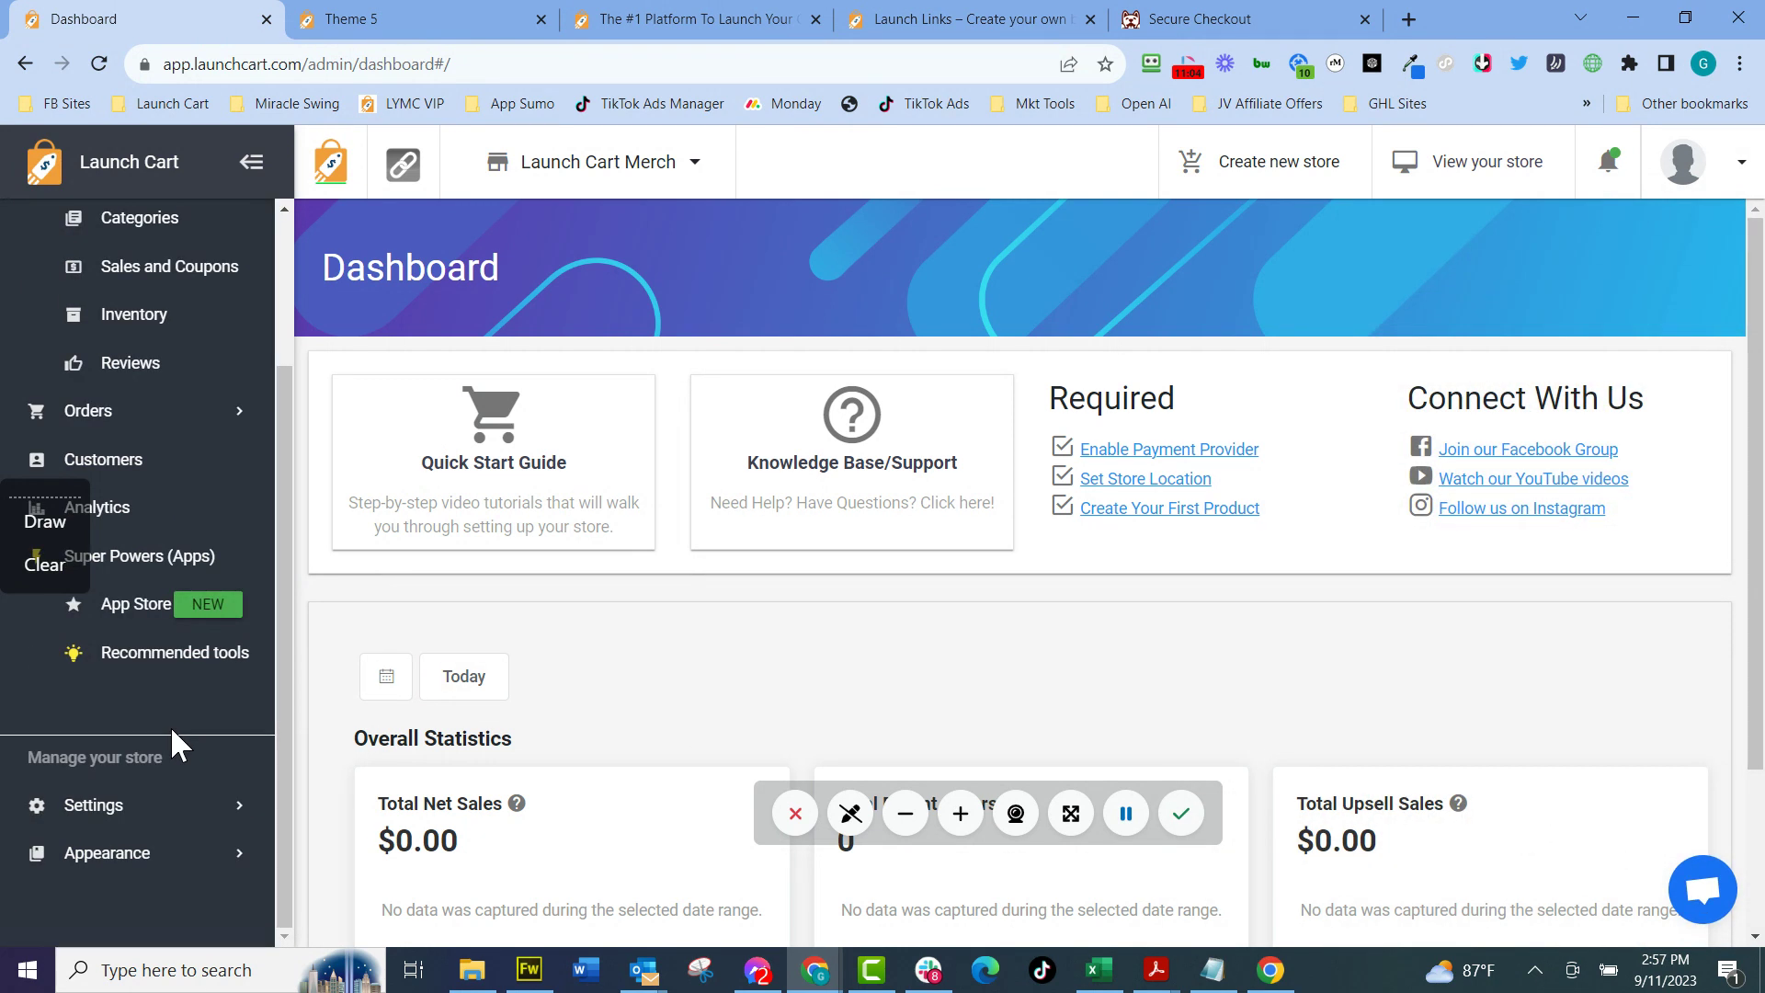
# Expand Appearance to list Theme Editor, Checkout Editor, Pages and Menus.
pyautogui.click(154, 855)
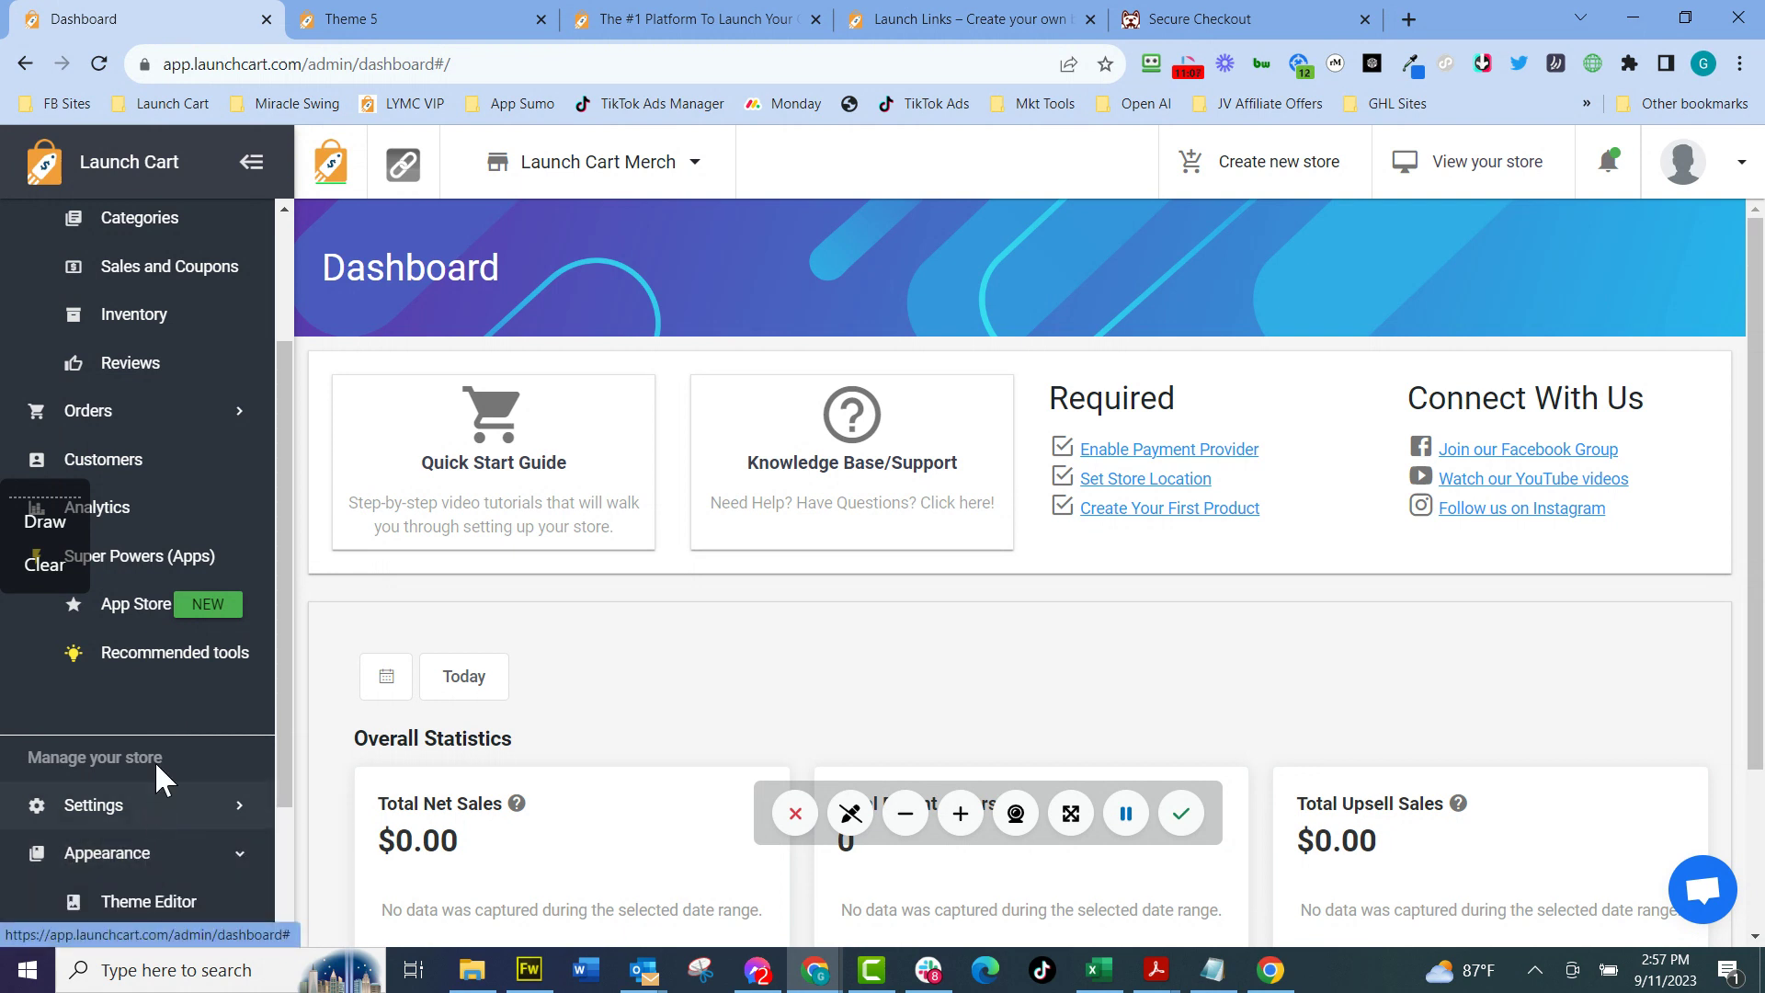
pyautogui.scroll(-2, 154, 763)
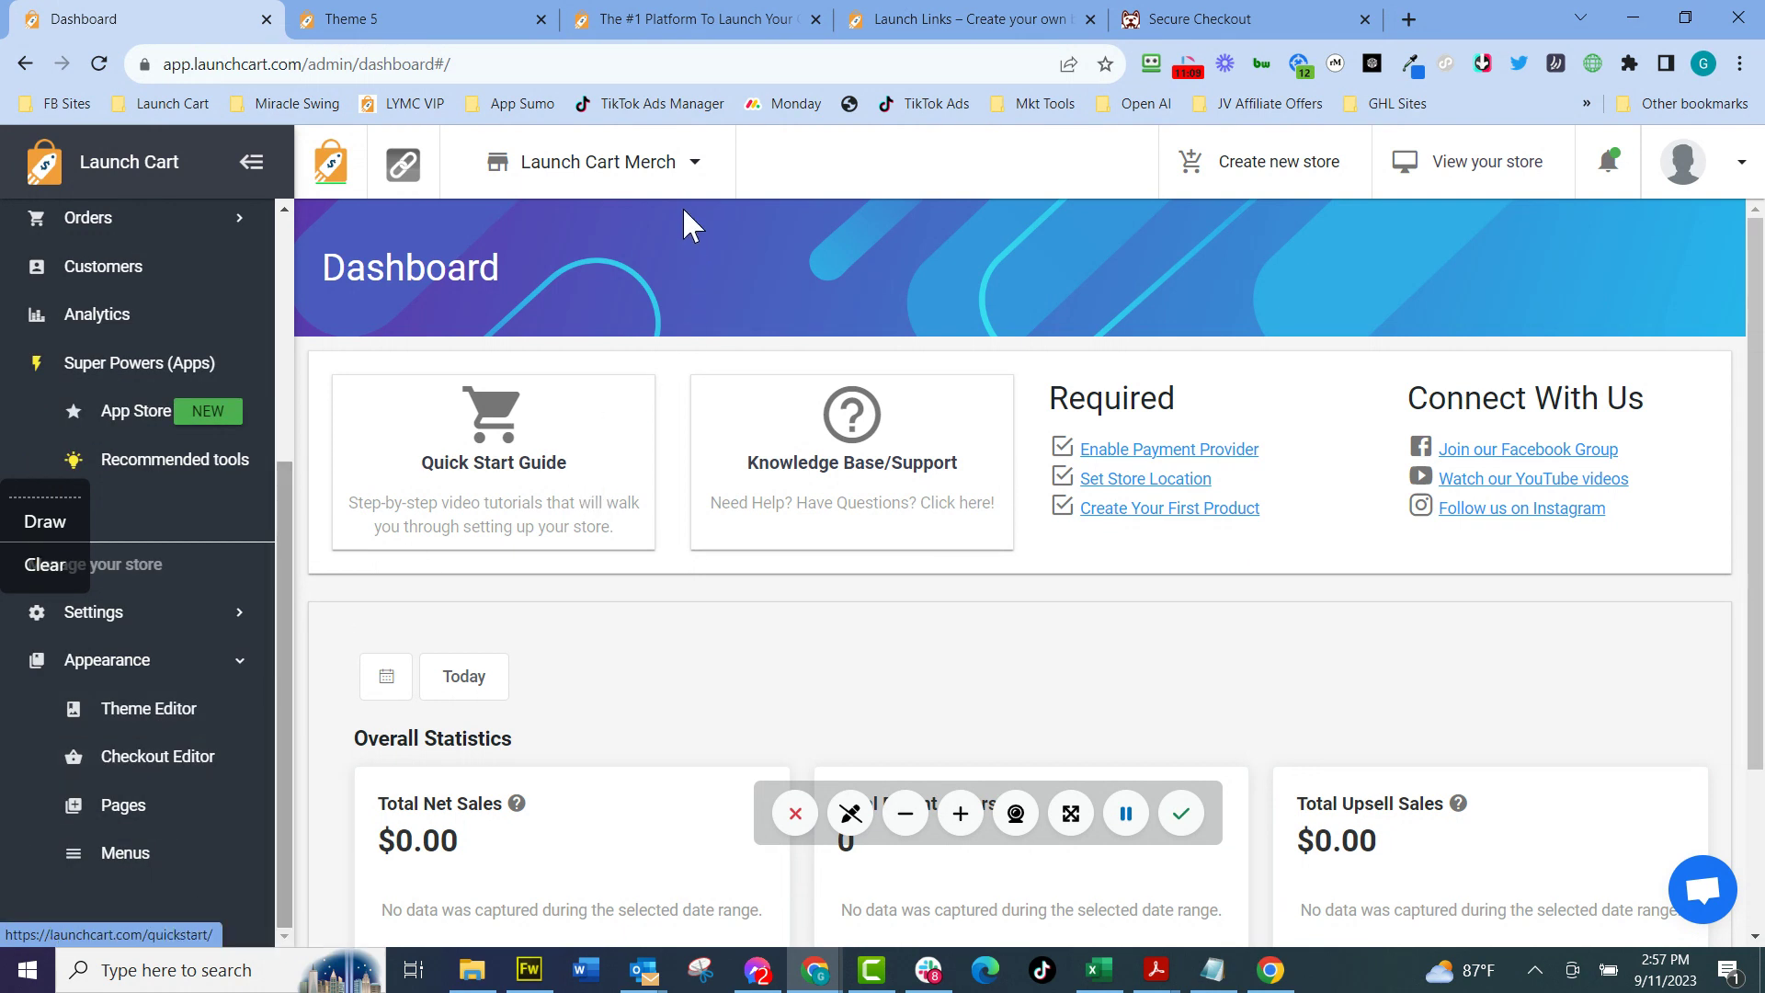
pyautogui.click(671, 168)
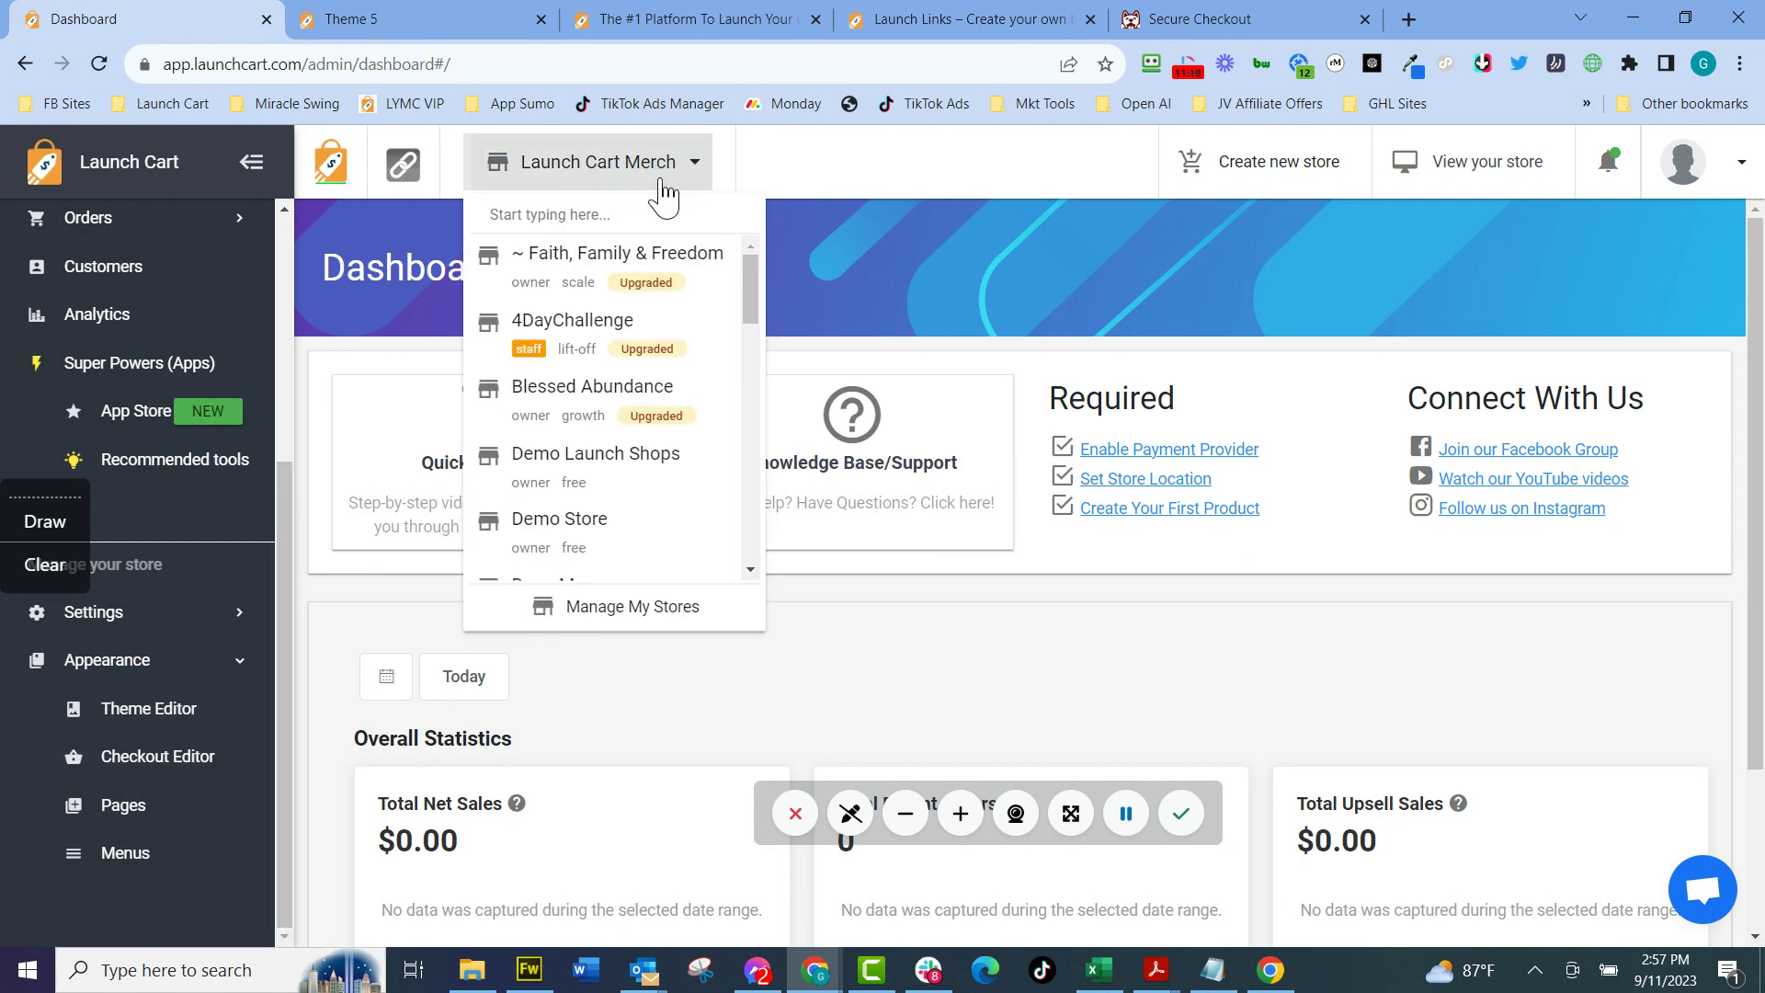
# Search Manage My Stores for 'resc' and start managing the Rescue Joe store.
pyautogui.click(589, 608)
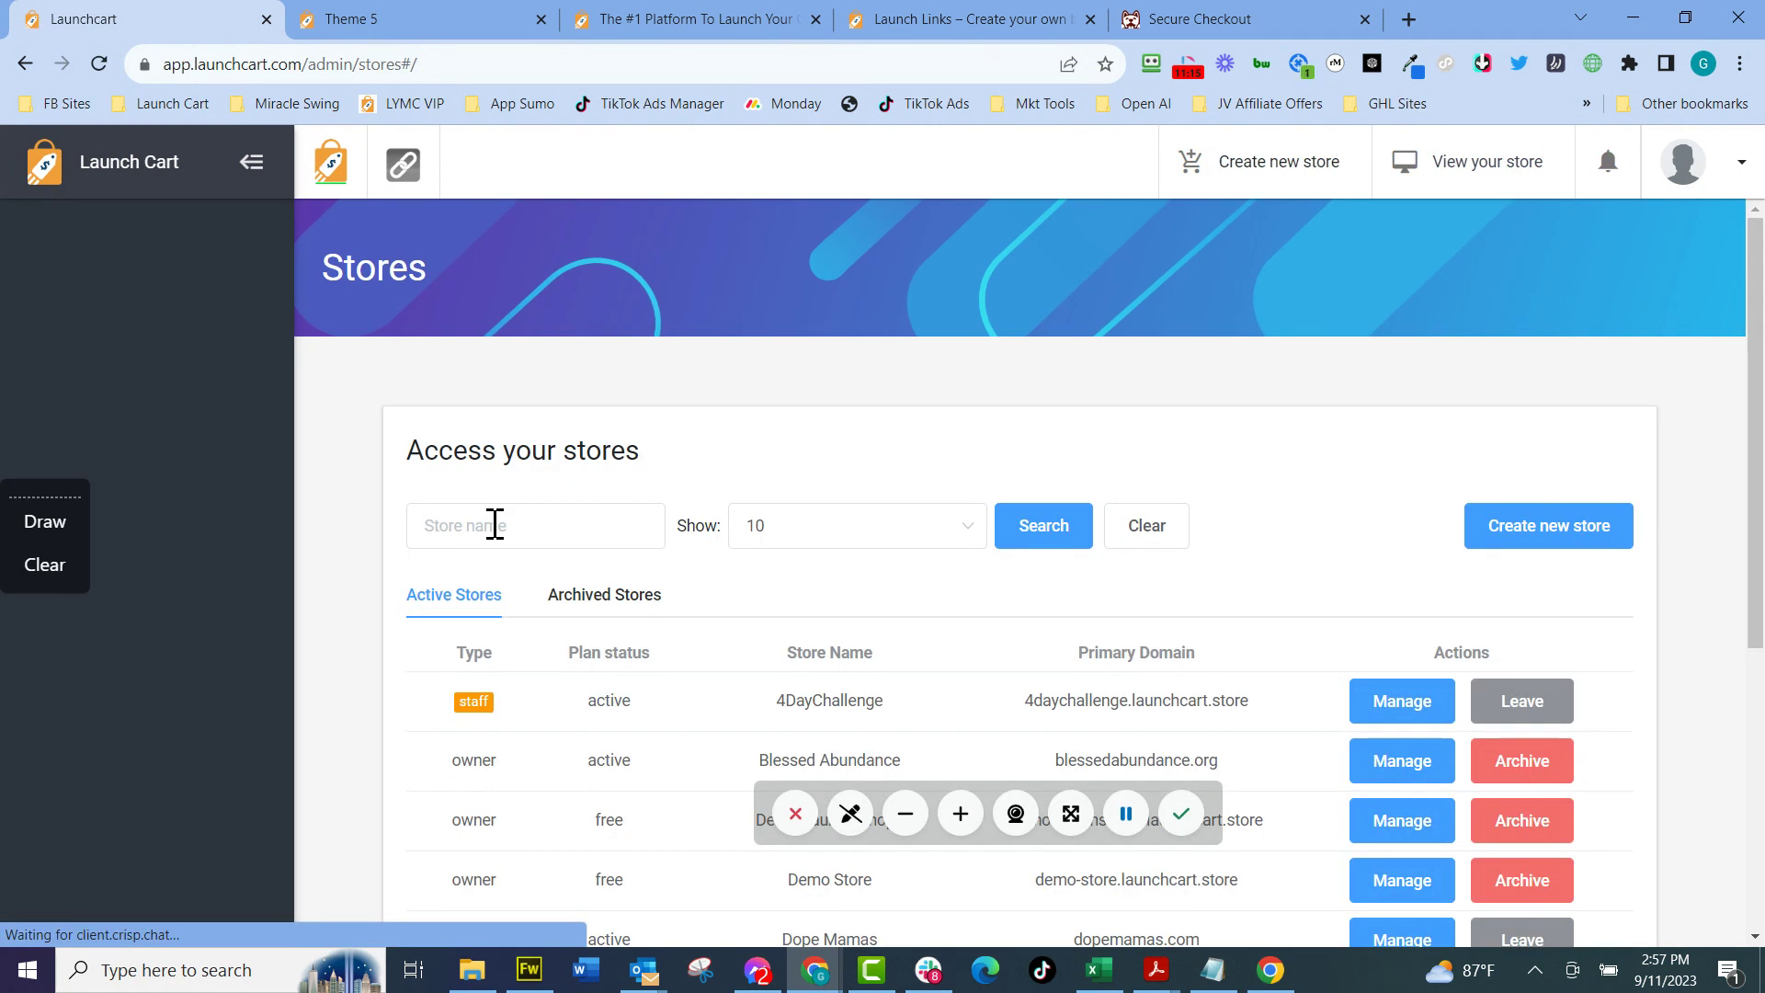
pyautogui.click(495, 525)
pyautogui.write('resc')
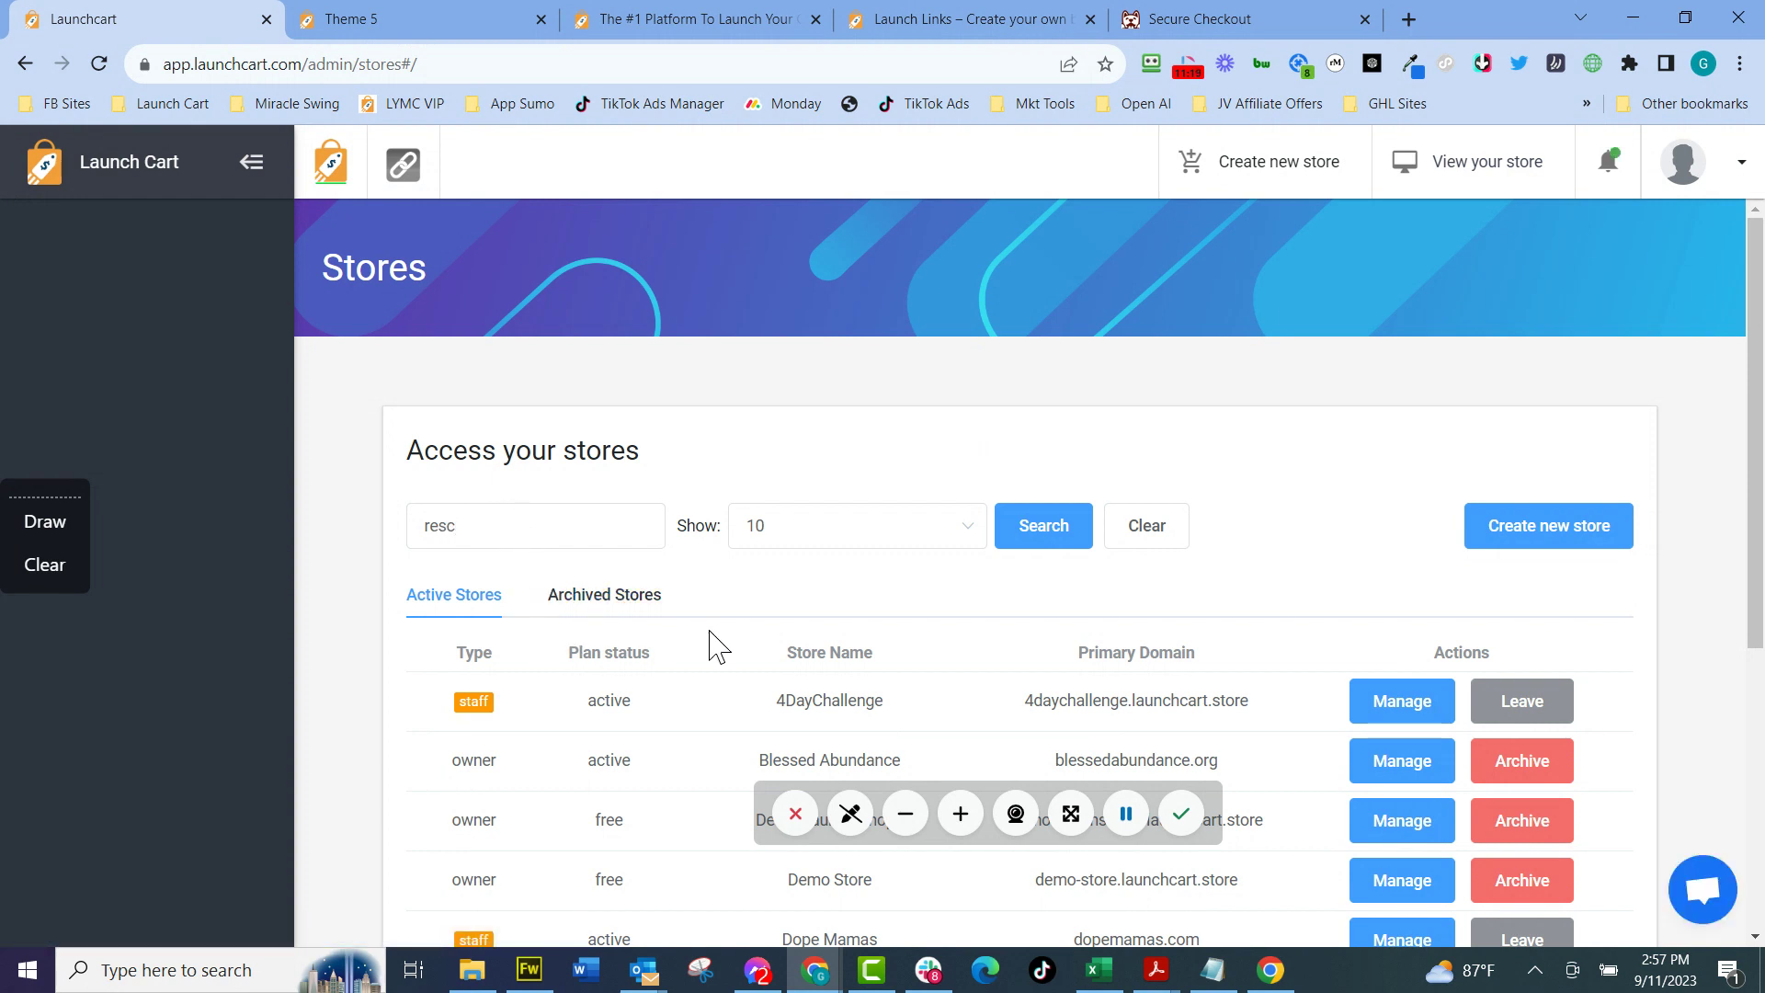
pyautogui.click(1072, 543)
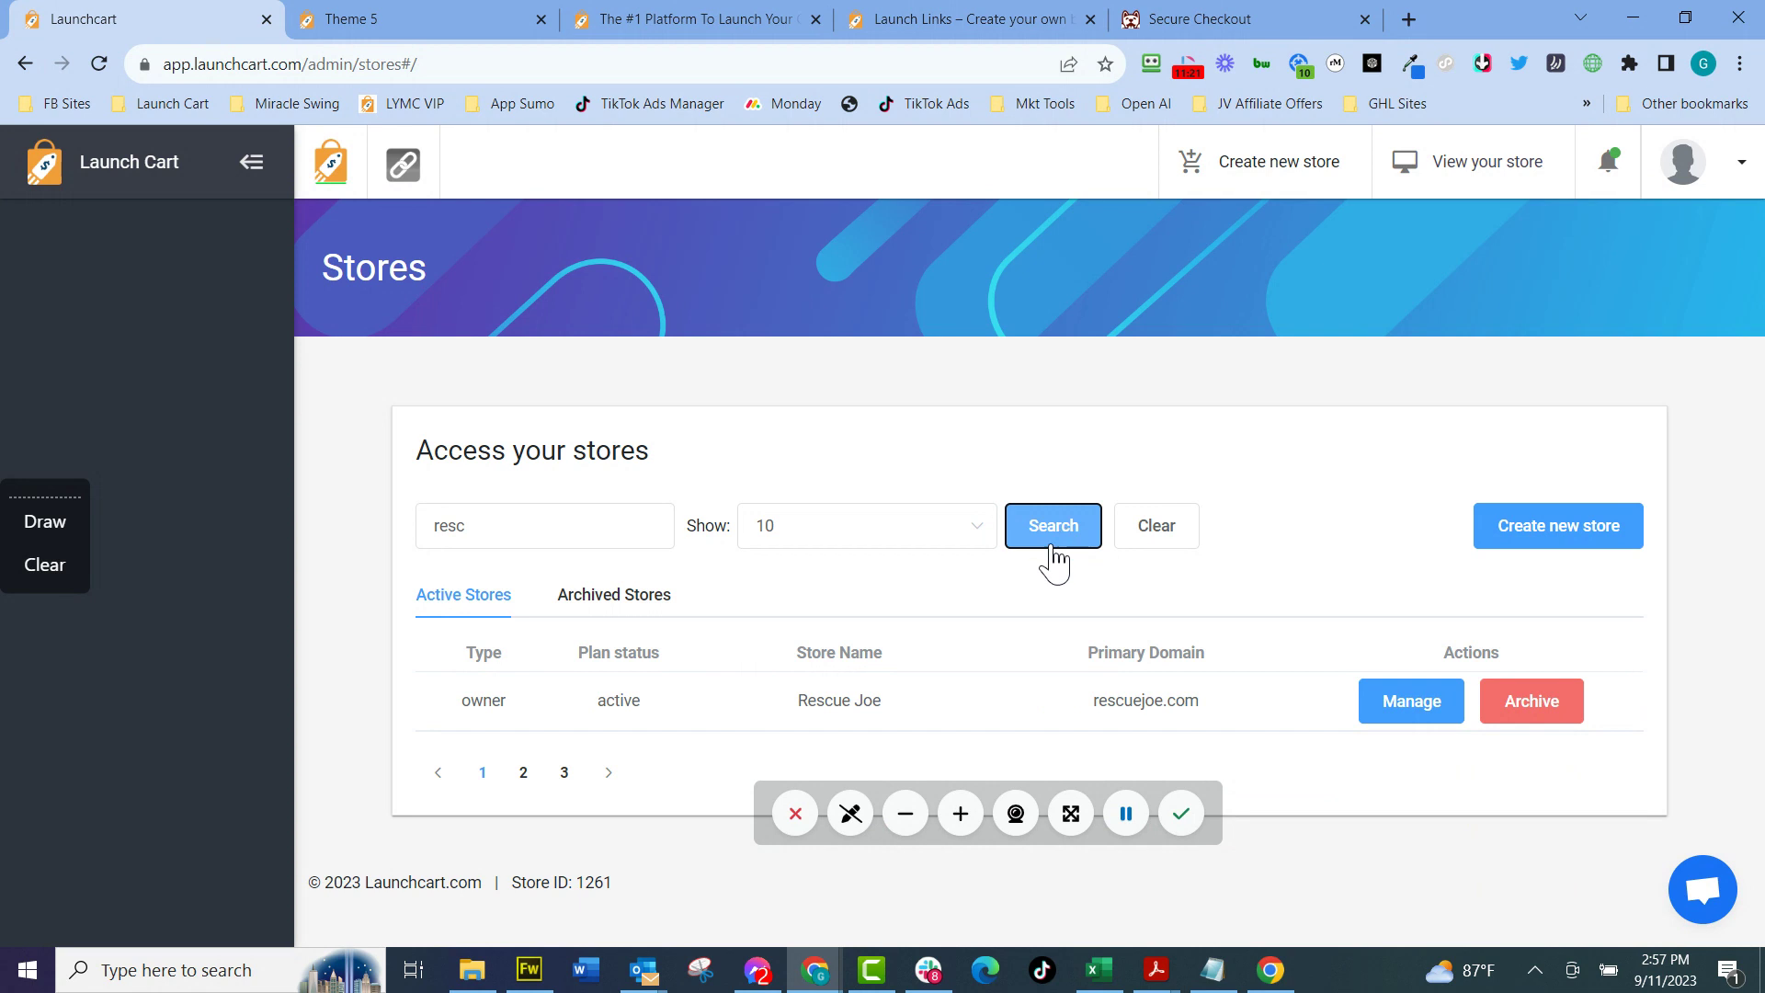
pyautogui.click(1424, 708)
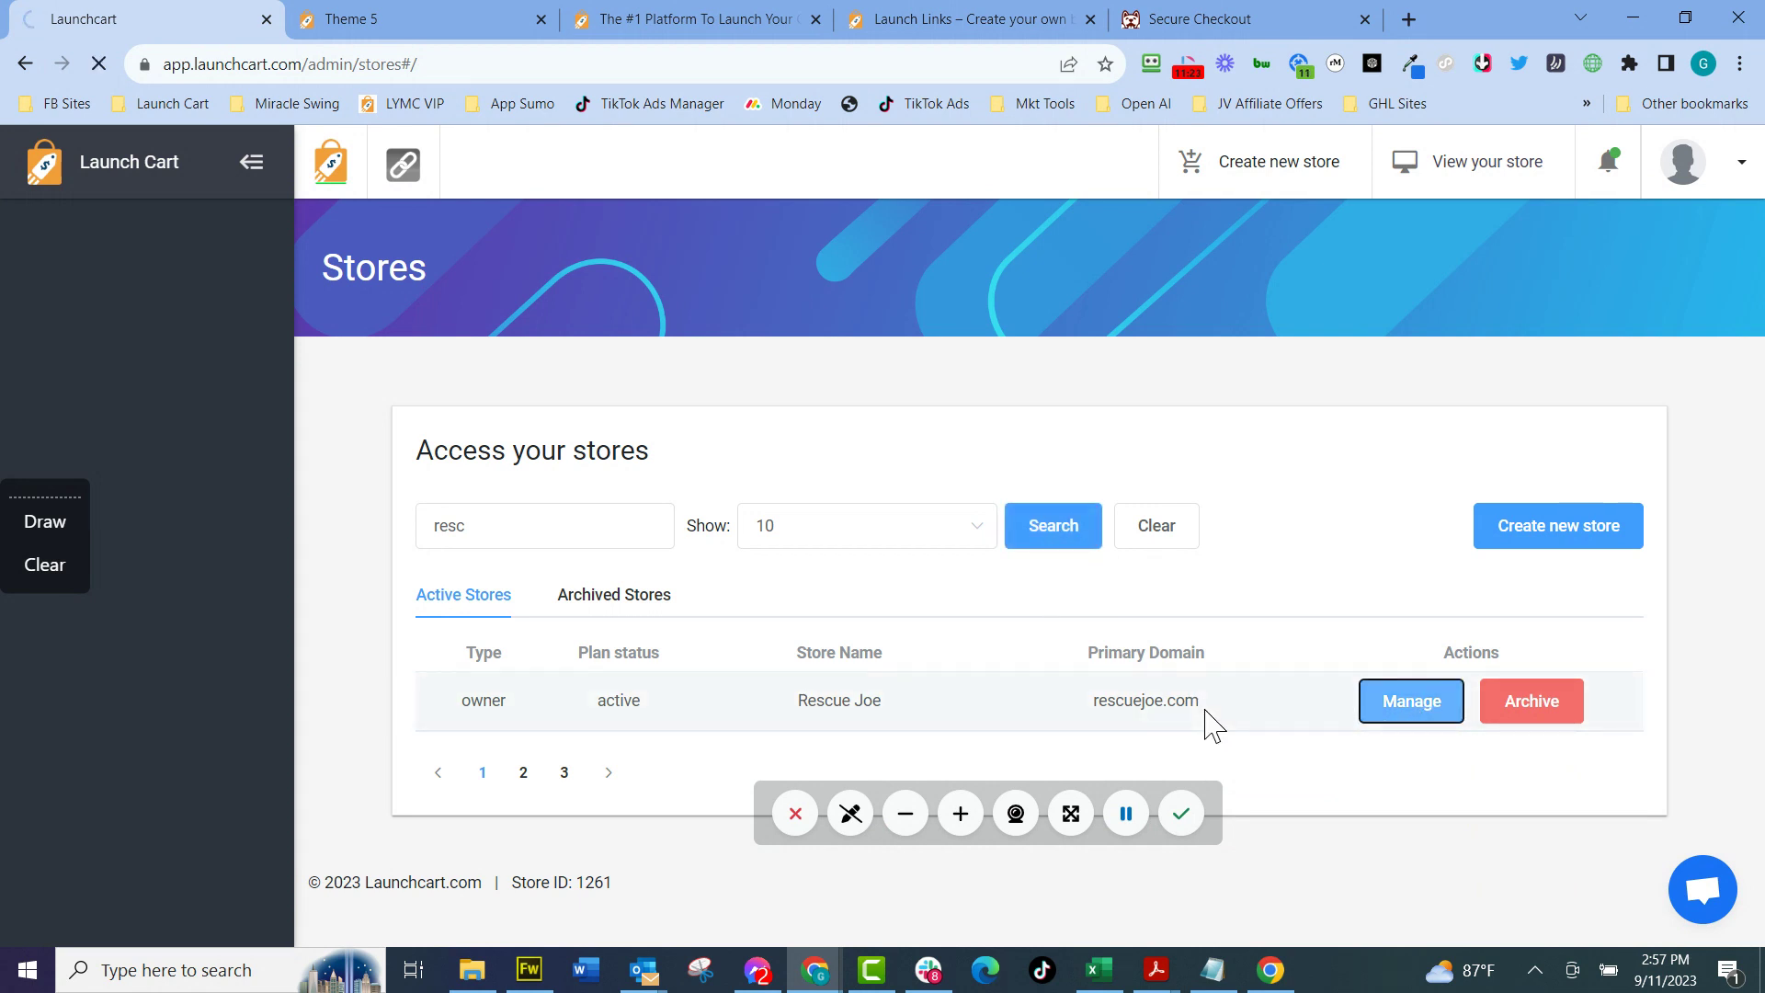
# Expand Rescue Joe's Appearance options in the sidebar.
pyautogui.scroll(-2, 173, 713)
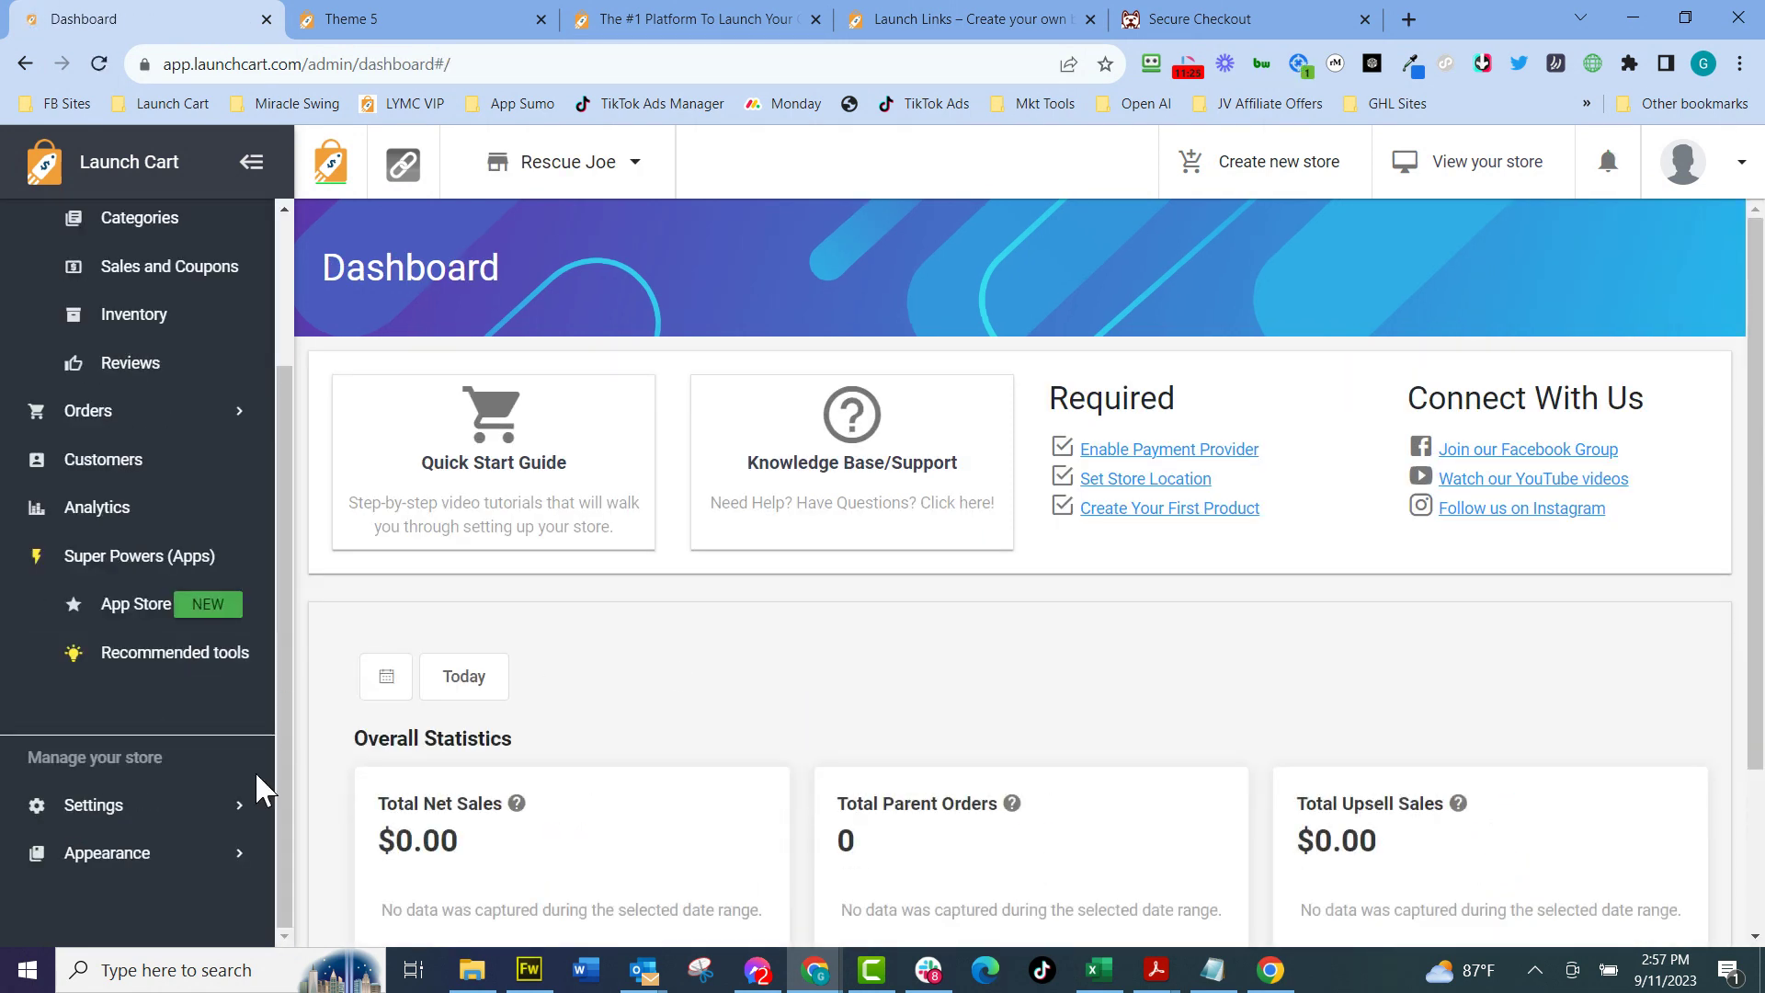
pyautogui.click(177, 855)
pyautogui.scroll(-2, 108, 814)
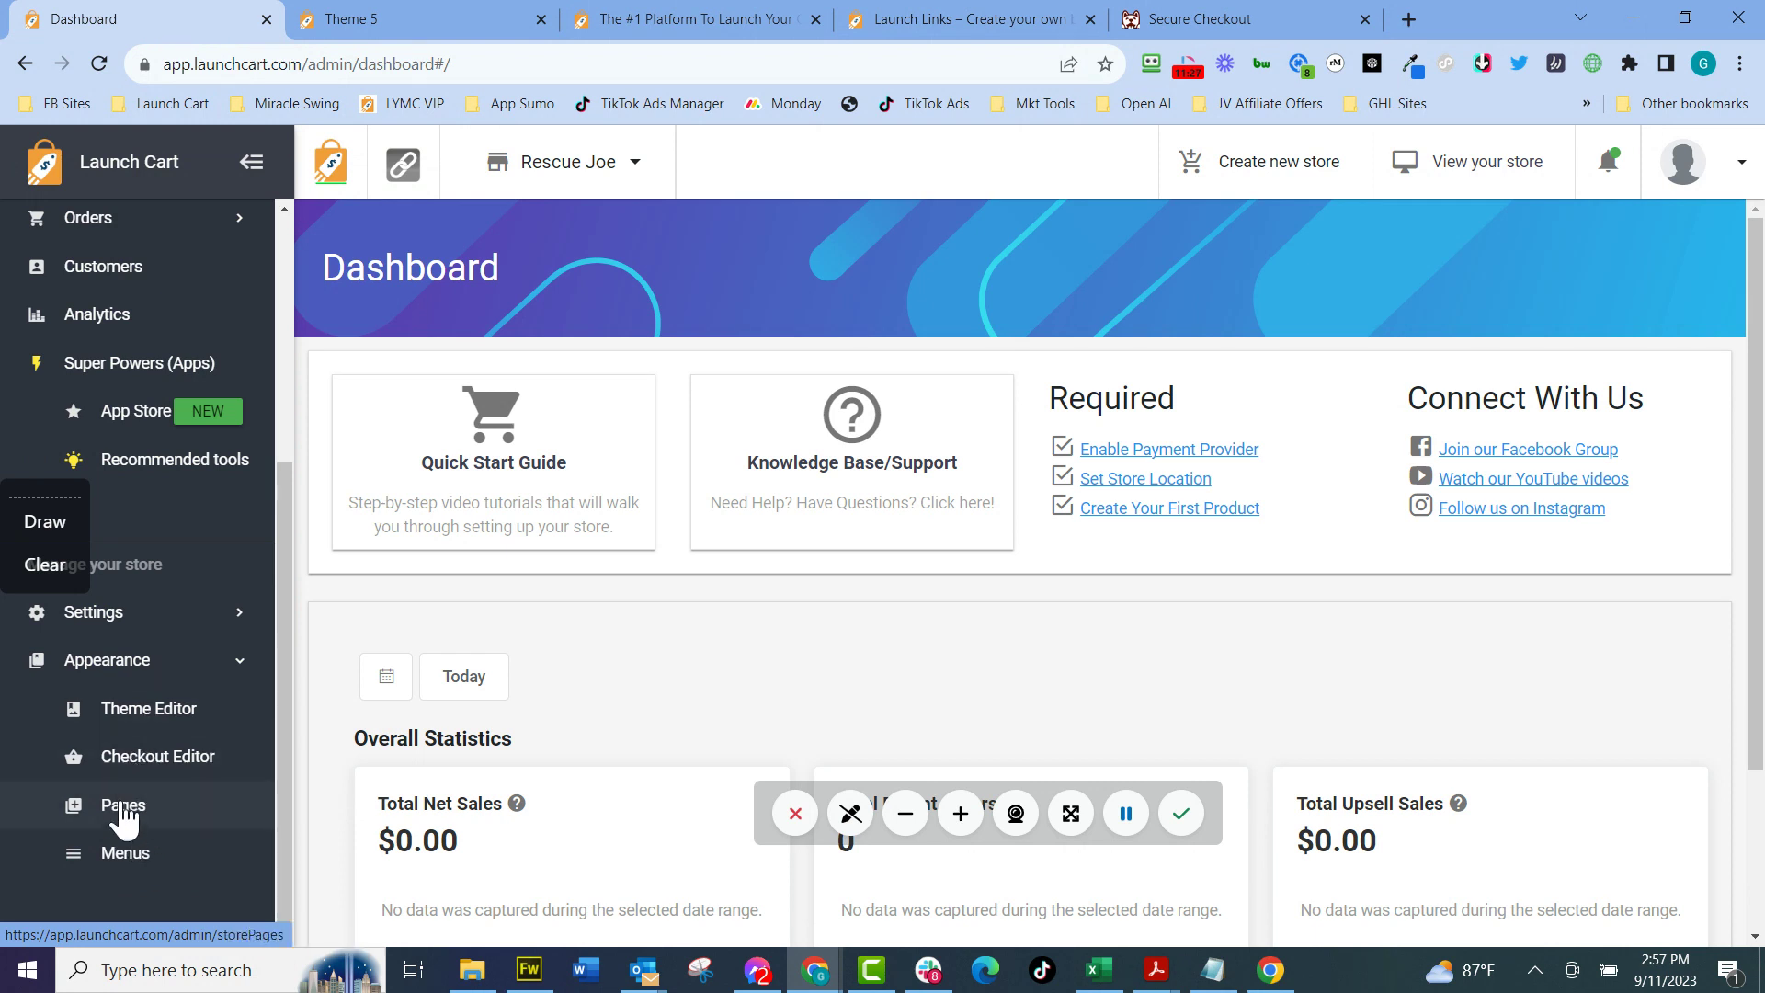
pyautogui.click(108, 813)
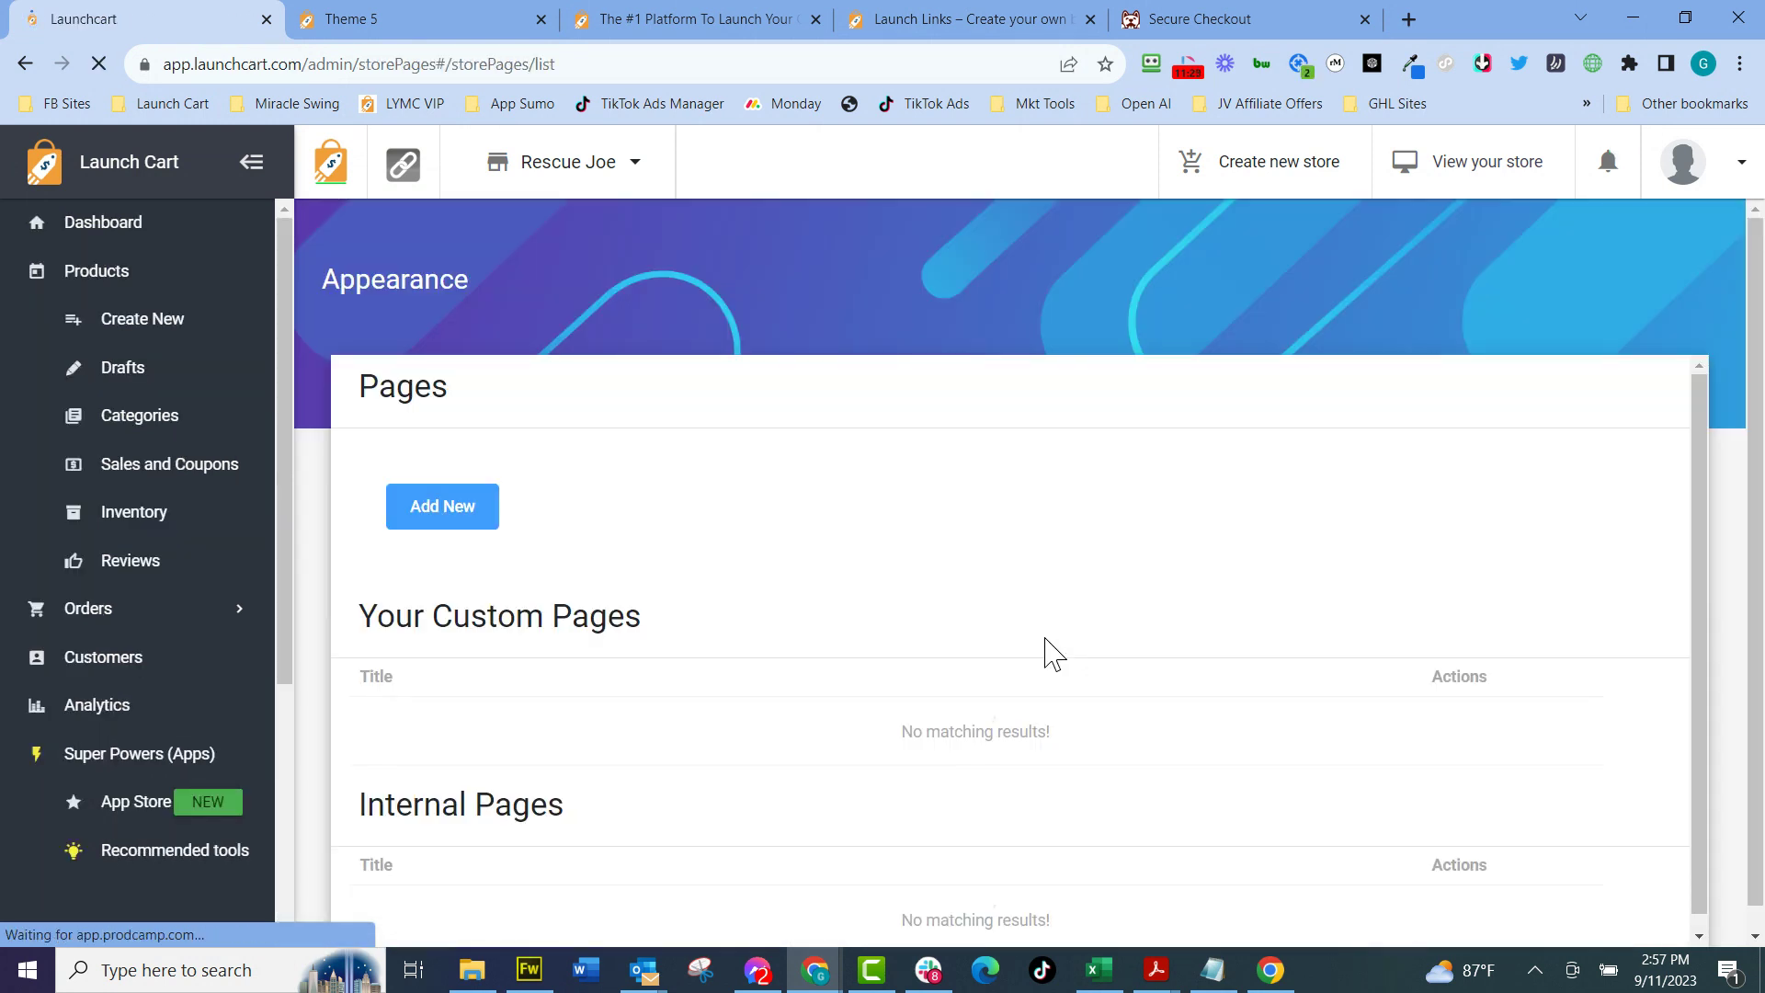
# Scroll the rescuejoe.com dog shirt page through its countdown, Add to Cart options and FAQ.
pyautogui.scroll(-4, 966, 639)
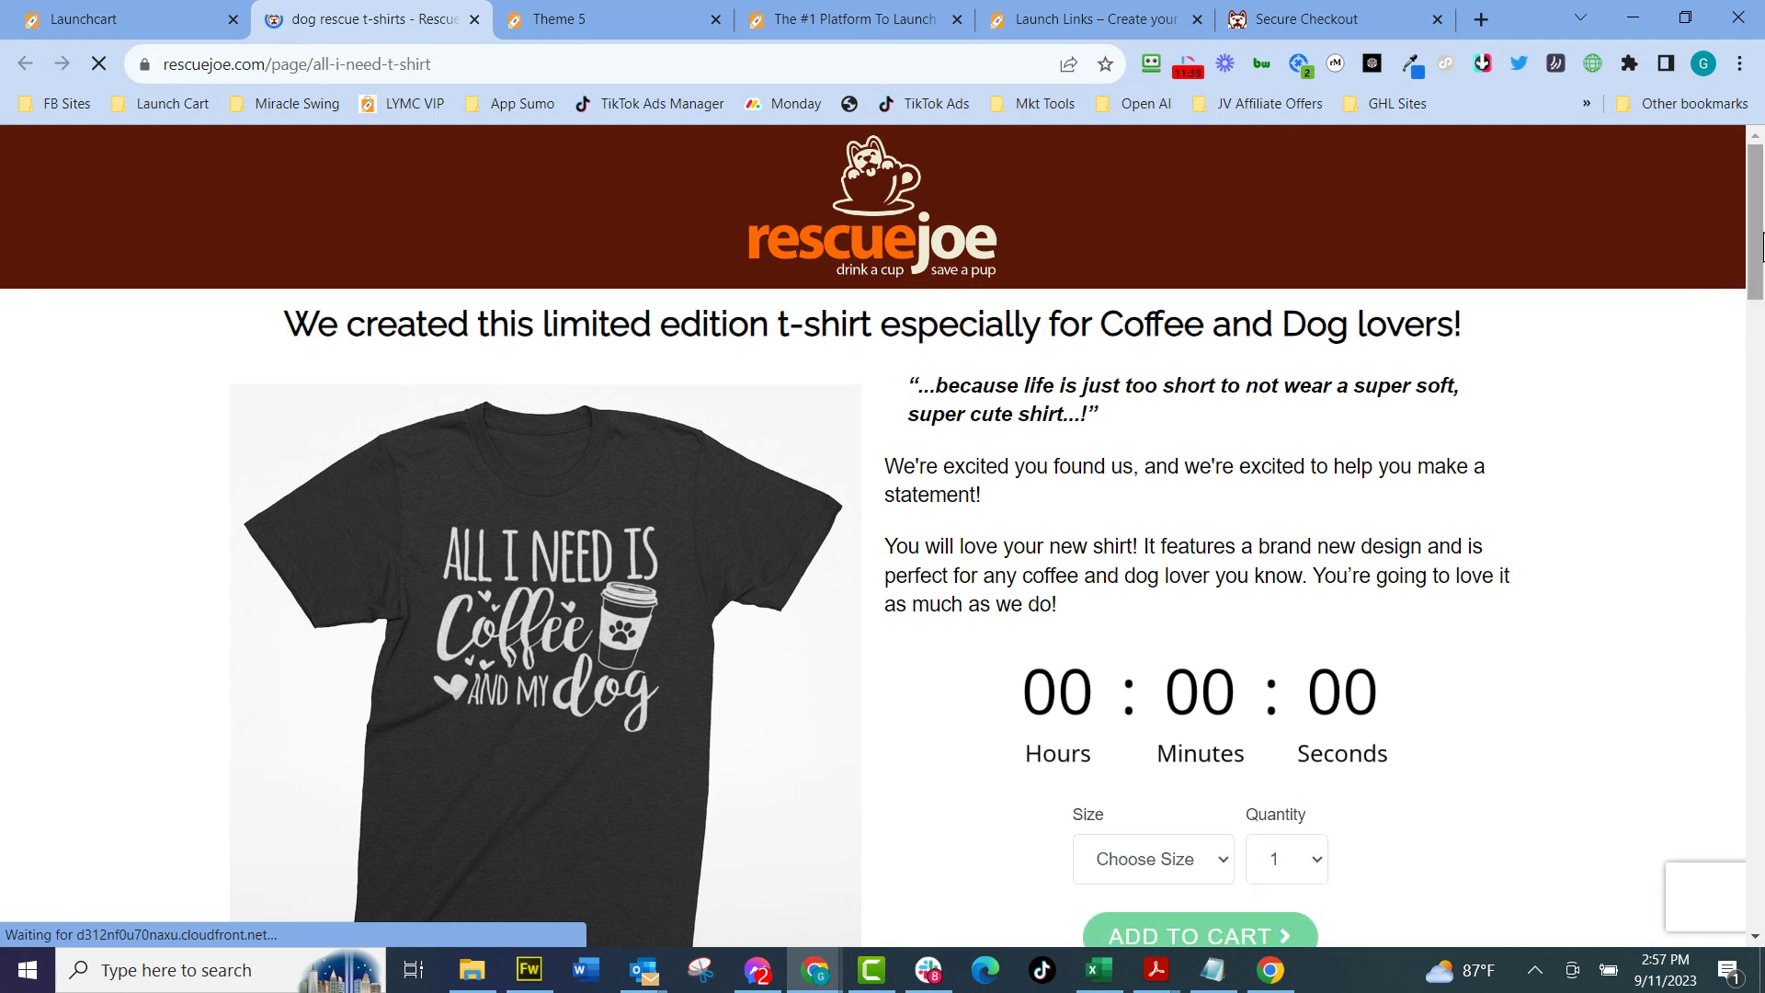
pyautogui.scroll(-1, 1747, 268)
pyautogui.scroll(-2, 1751, 271)
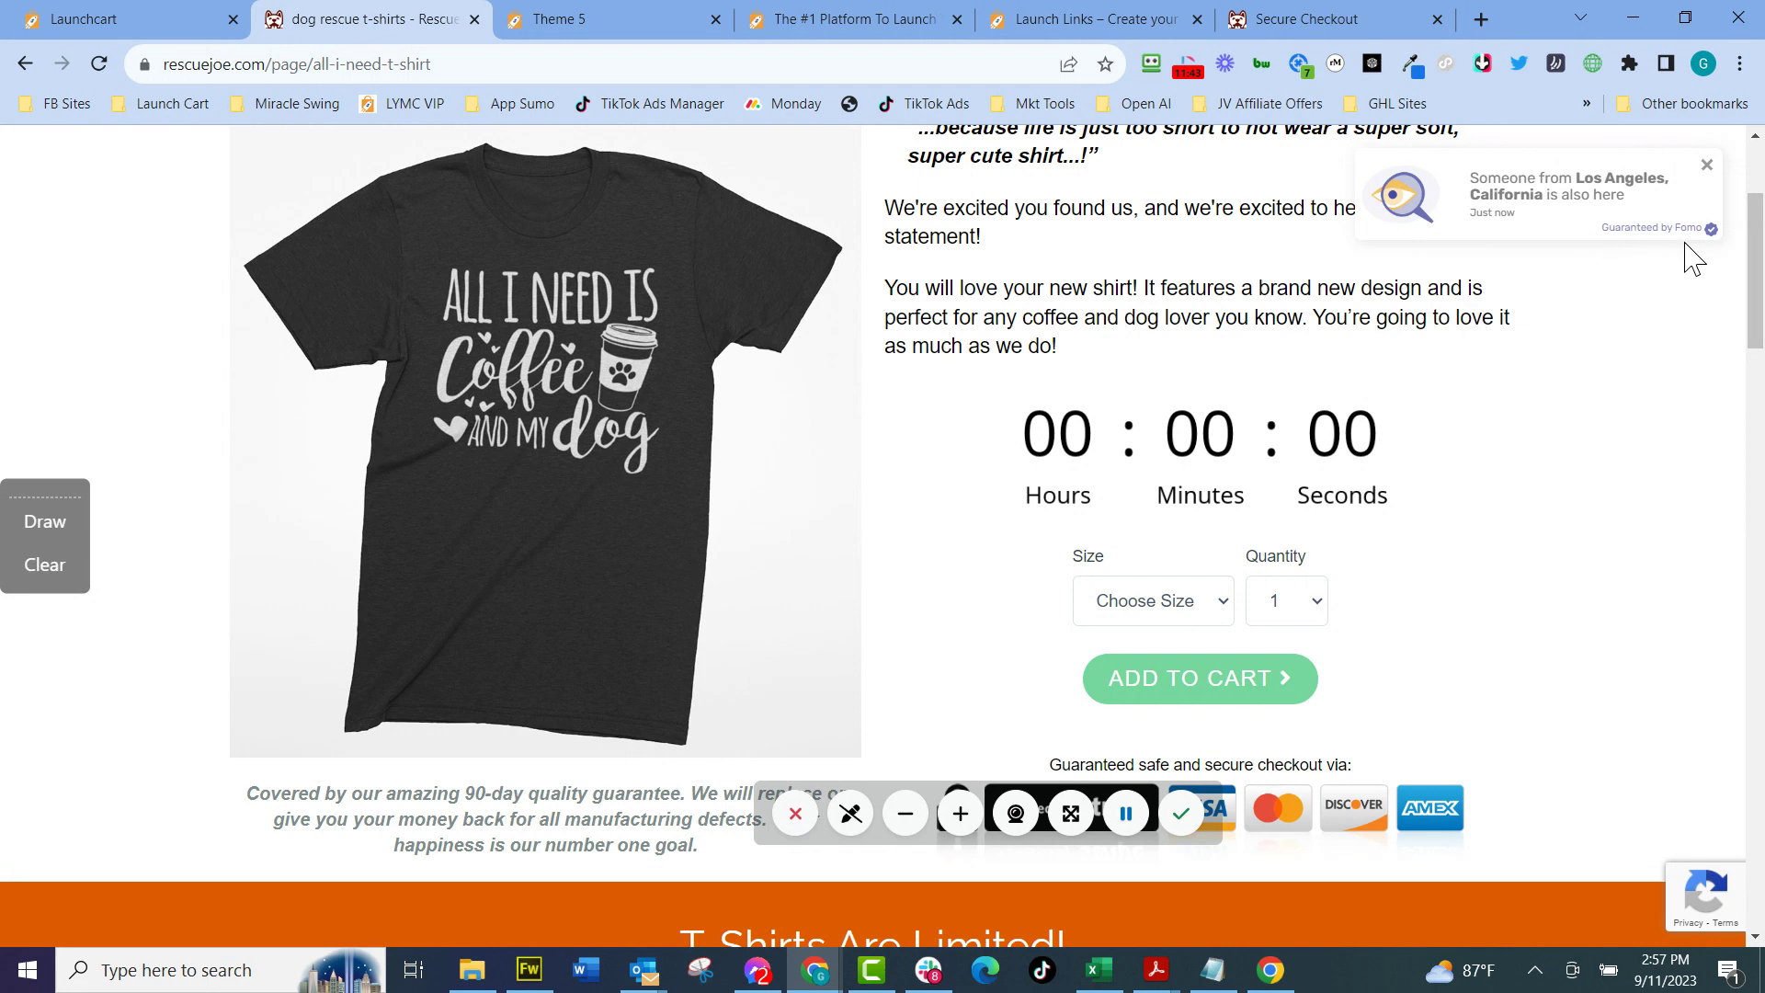
pyautogui.scroll(-3, 1755, 272)
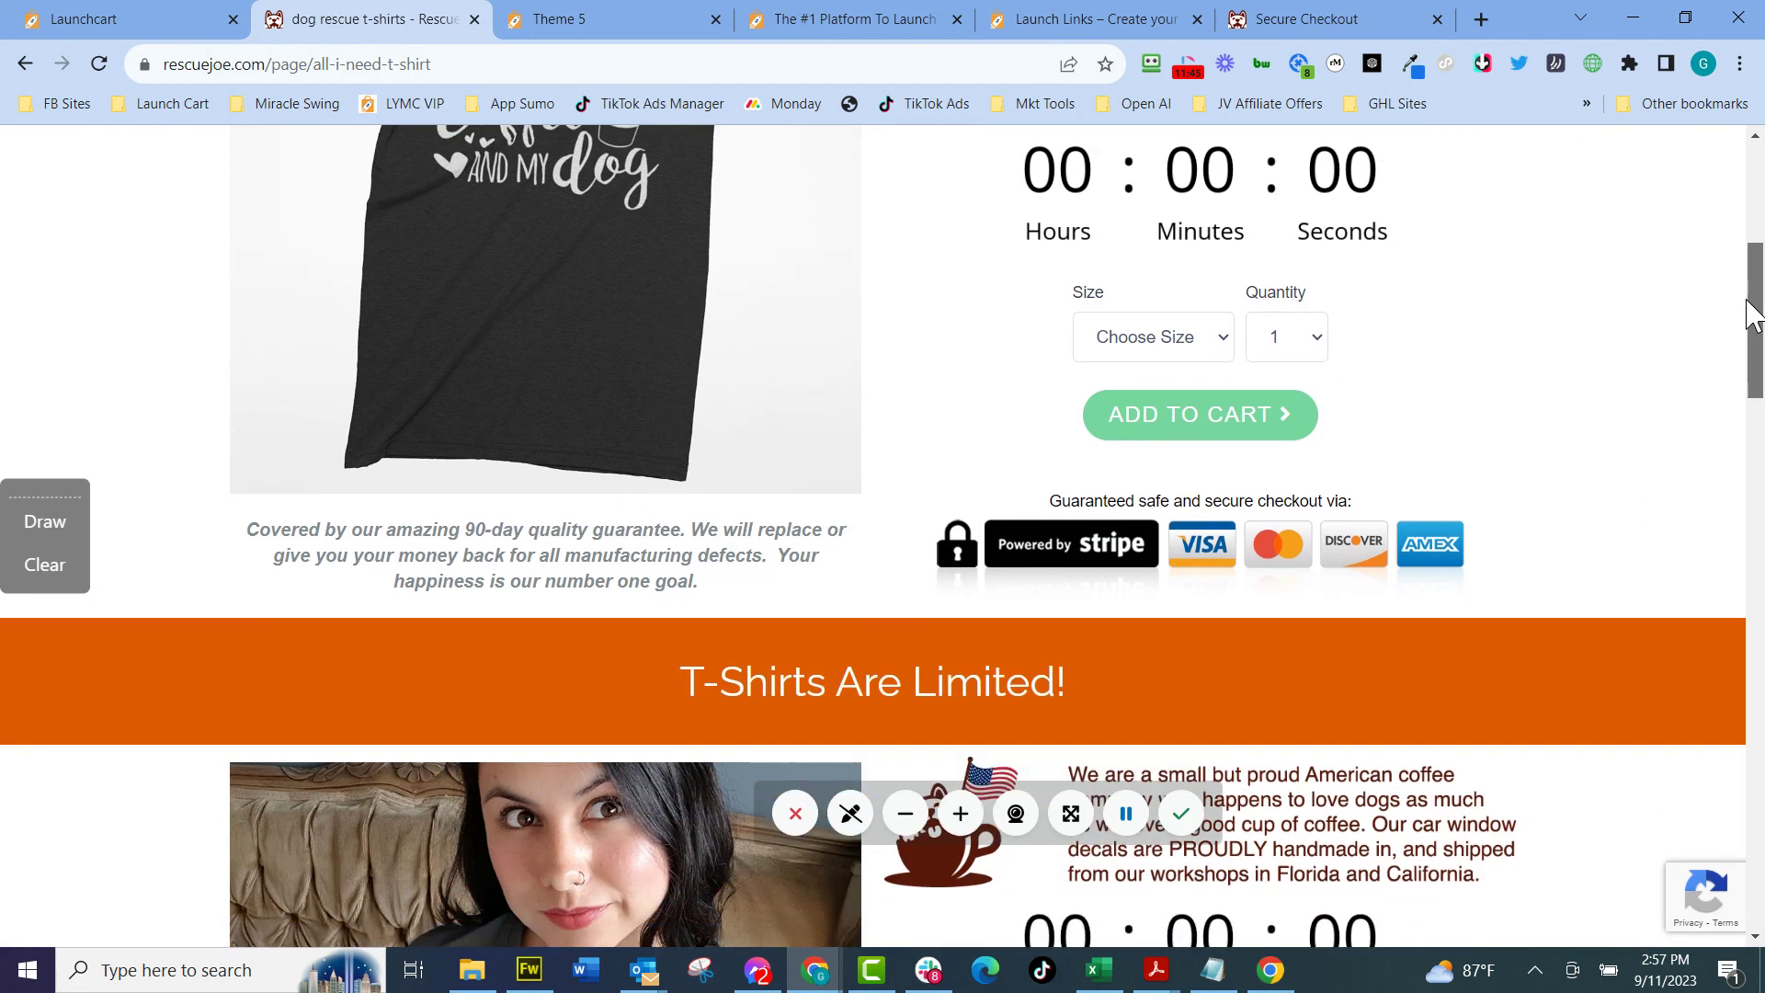
pyautogui.scroll(6, 1754, 271)
pyautogui.scroll(-5, 1758, 306)
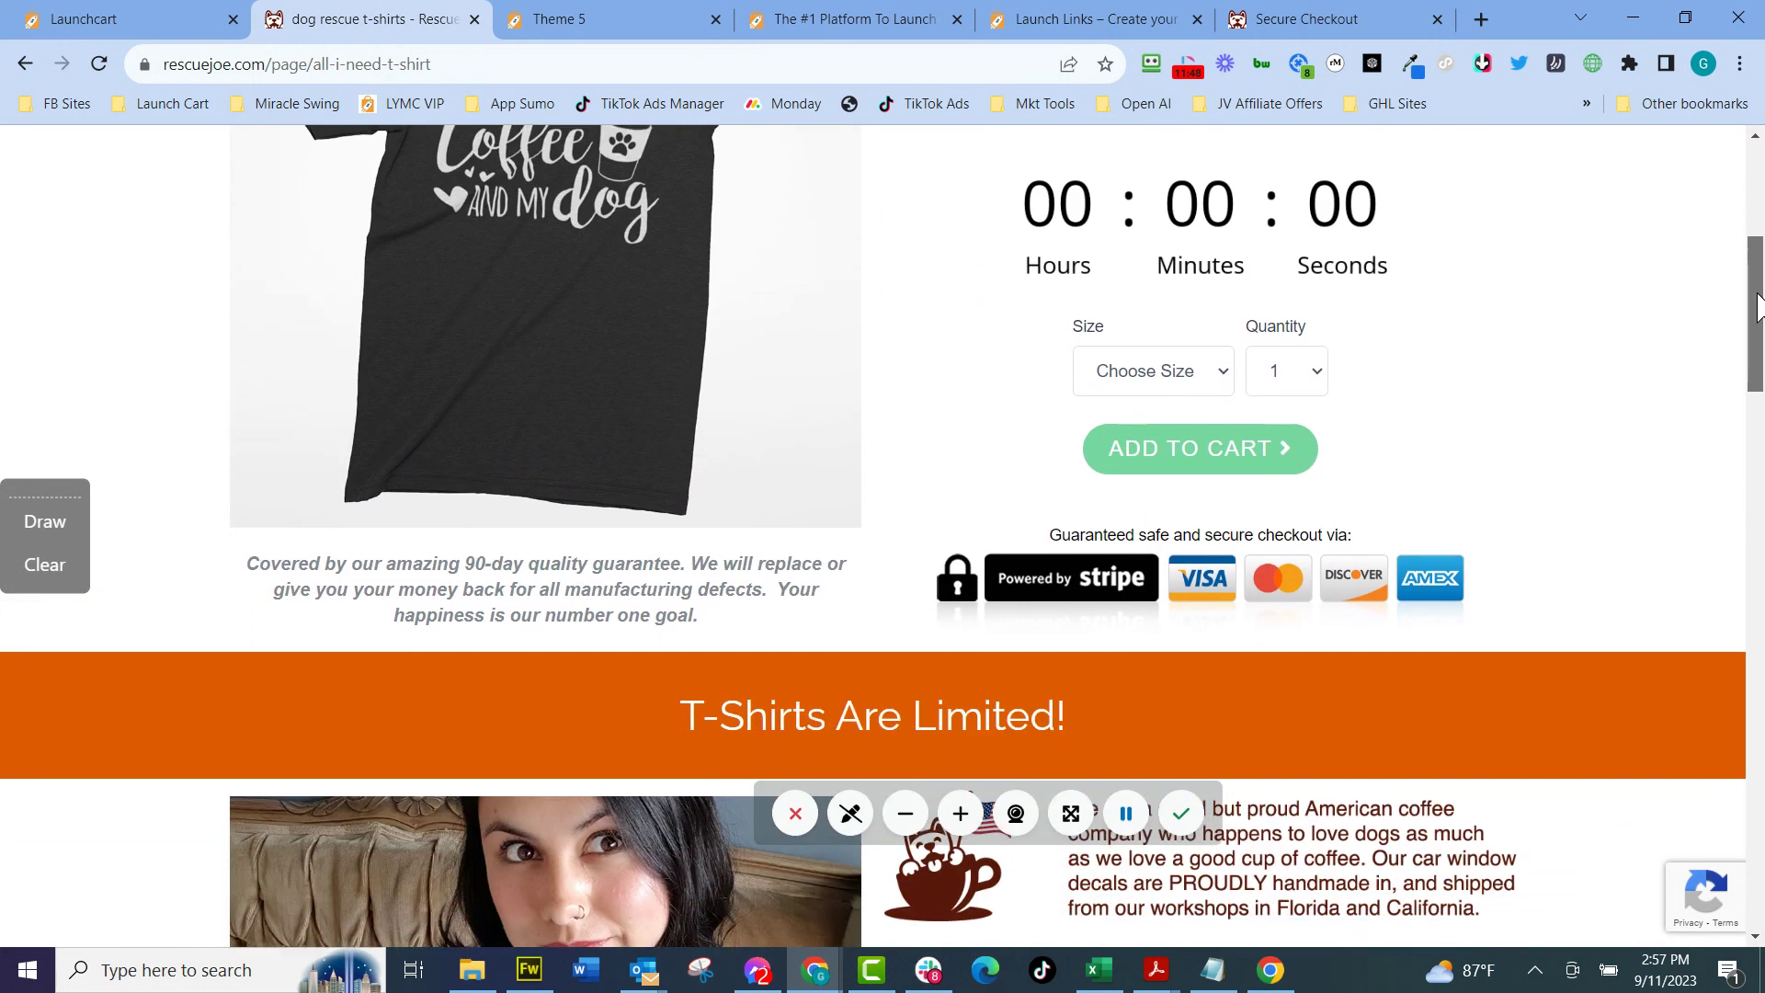
pyautogui.moveTo(1758, 307); pyautogui.dragTo(1759, 705)
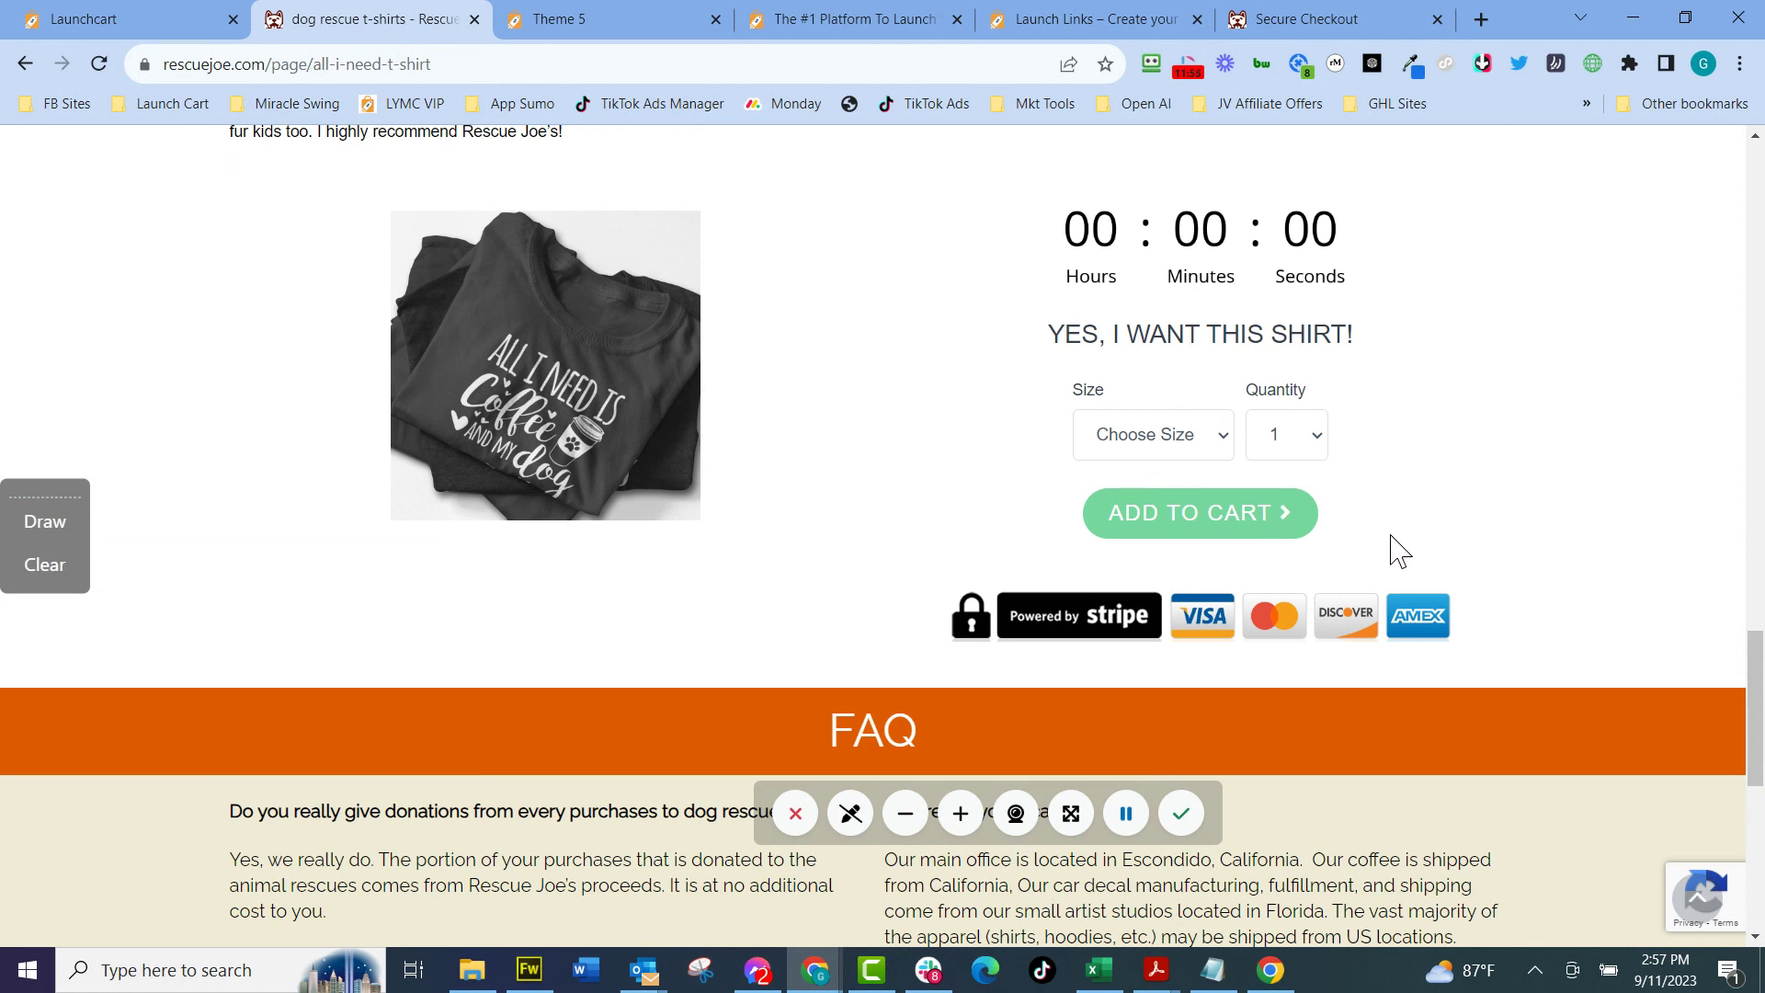
pyautogui.click(129, 23)
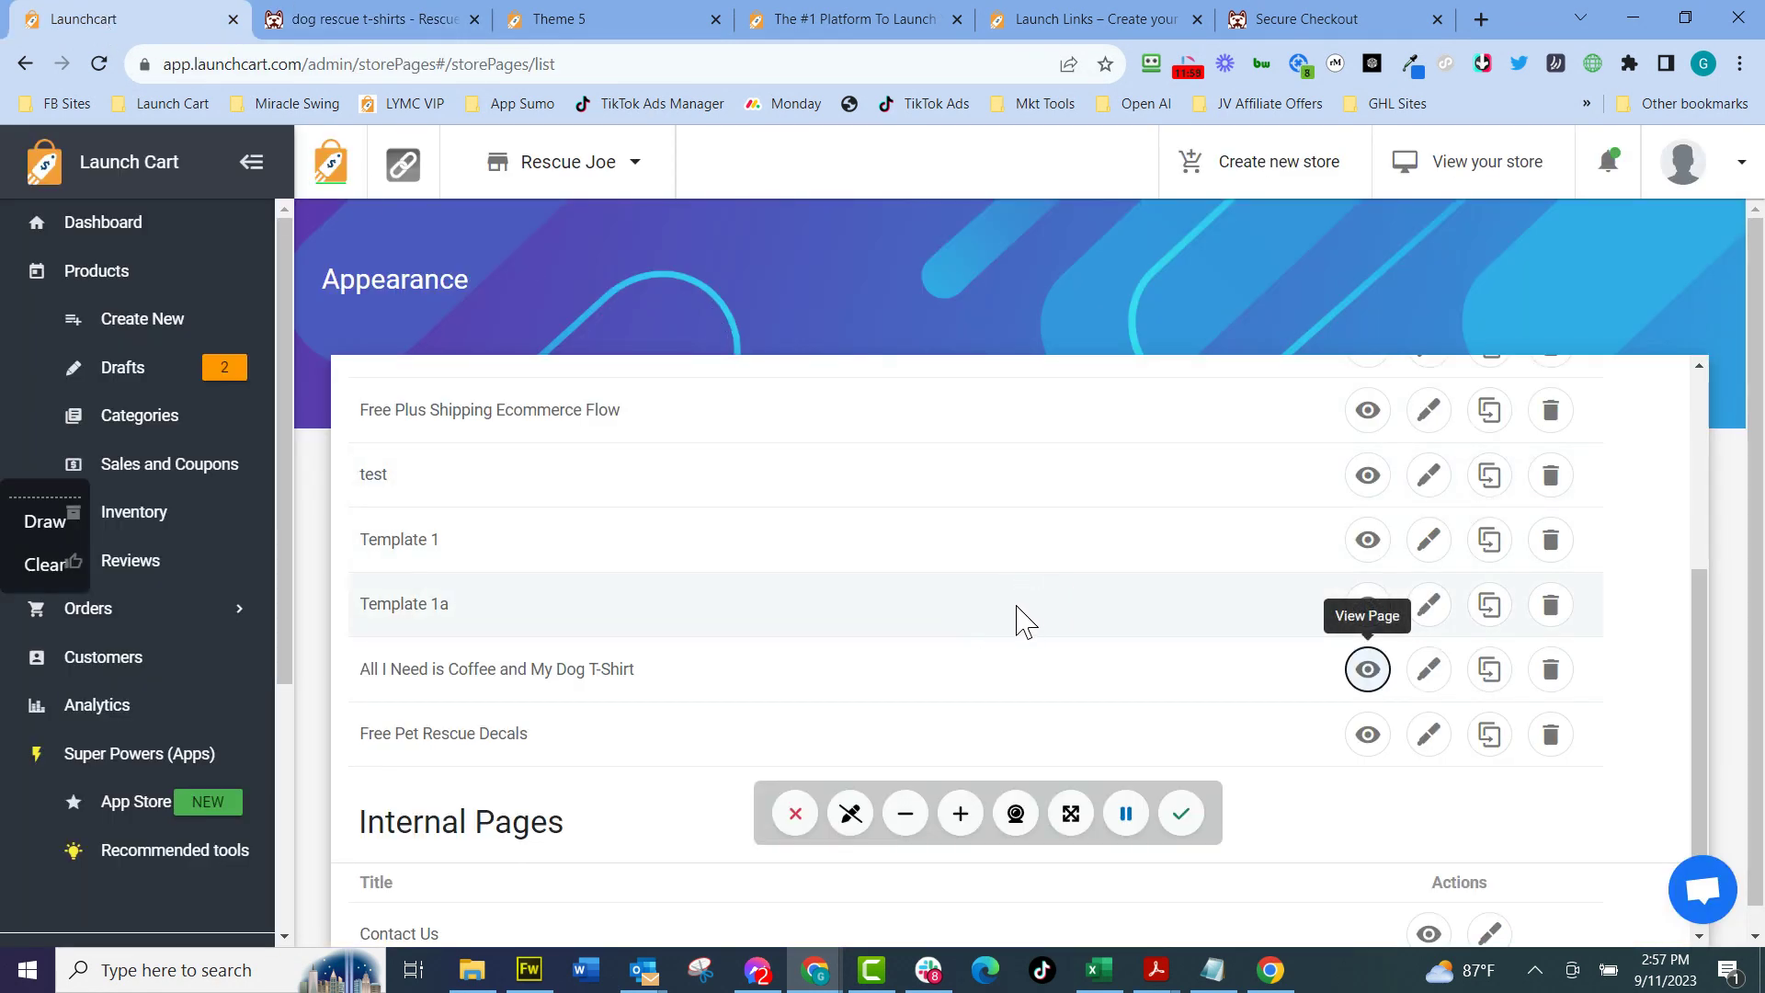
# Open the Free Pet Rescue Decals page in the builder, showing its $0.00 window decal offer.
pyautogui.click(1429, 735)
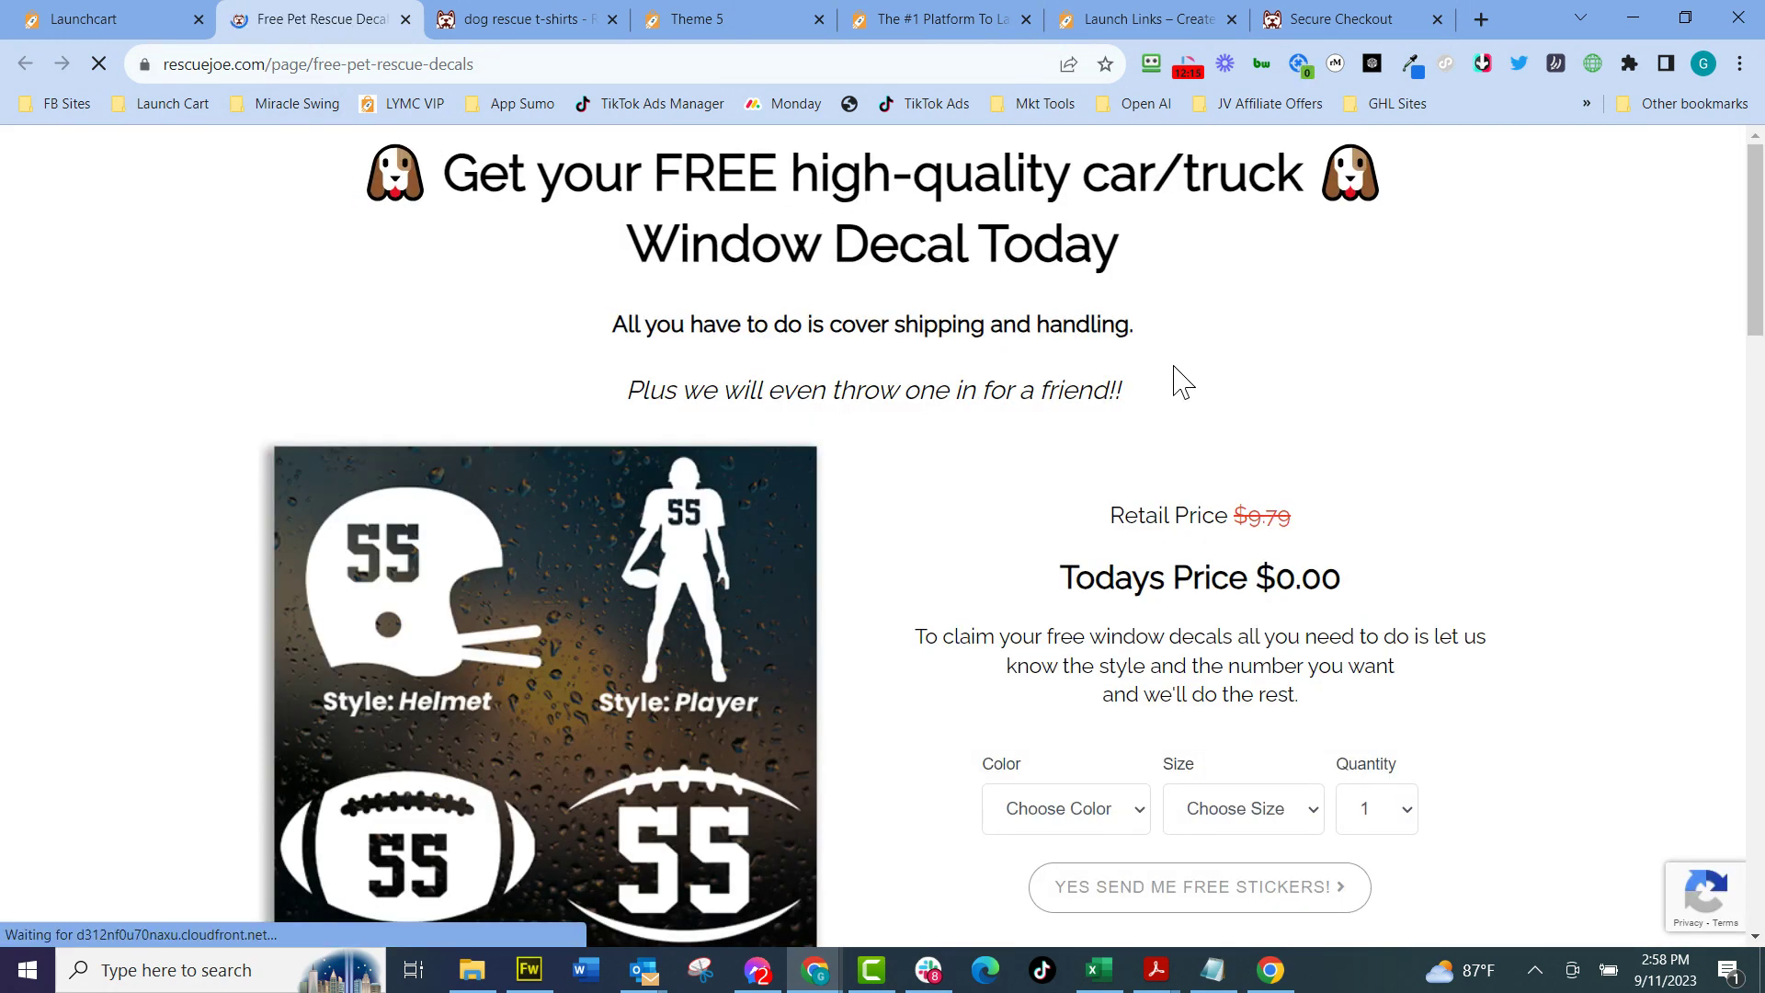
pyautogui.scroll(-20, 1127, 587)
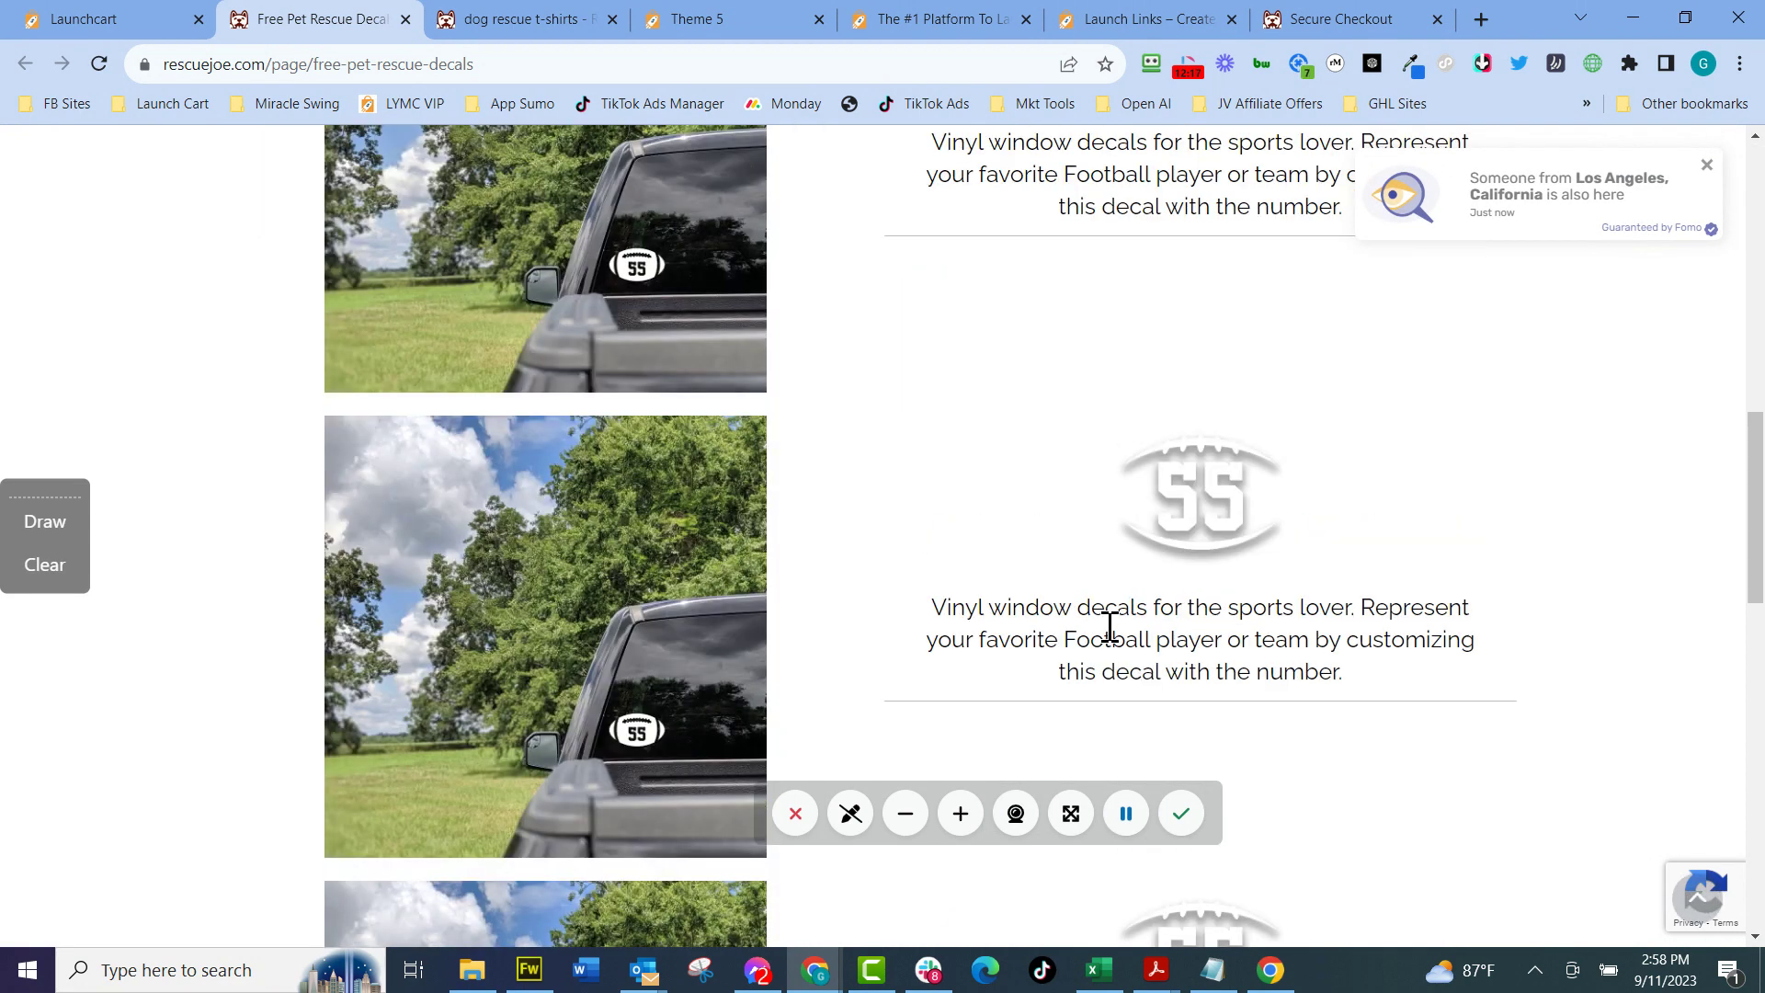
pyautogui.scroll(4, 580, 276)
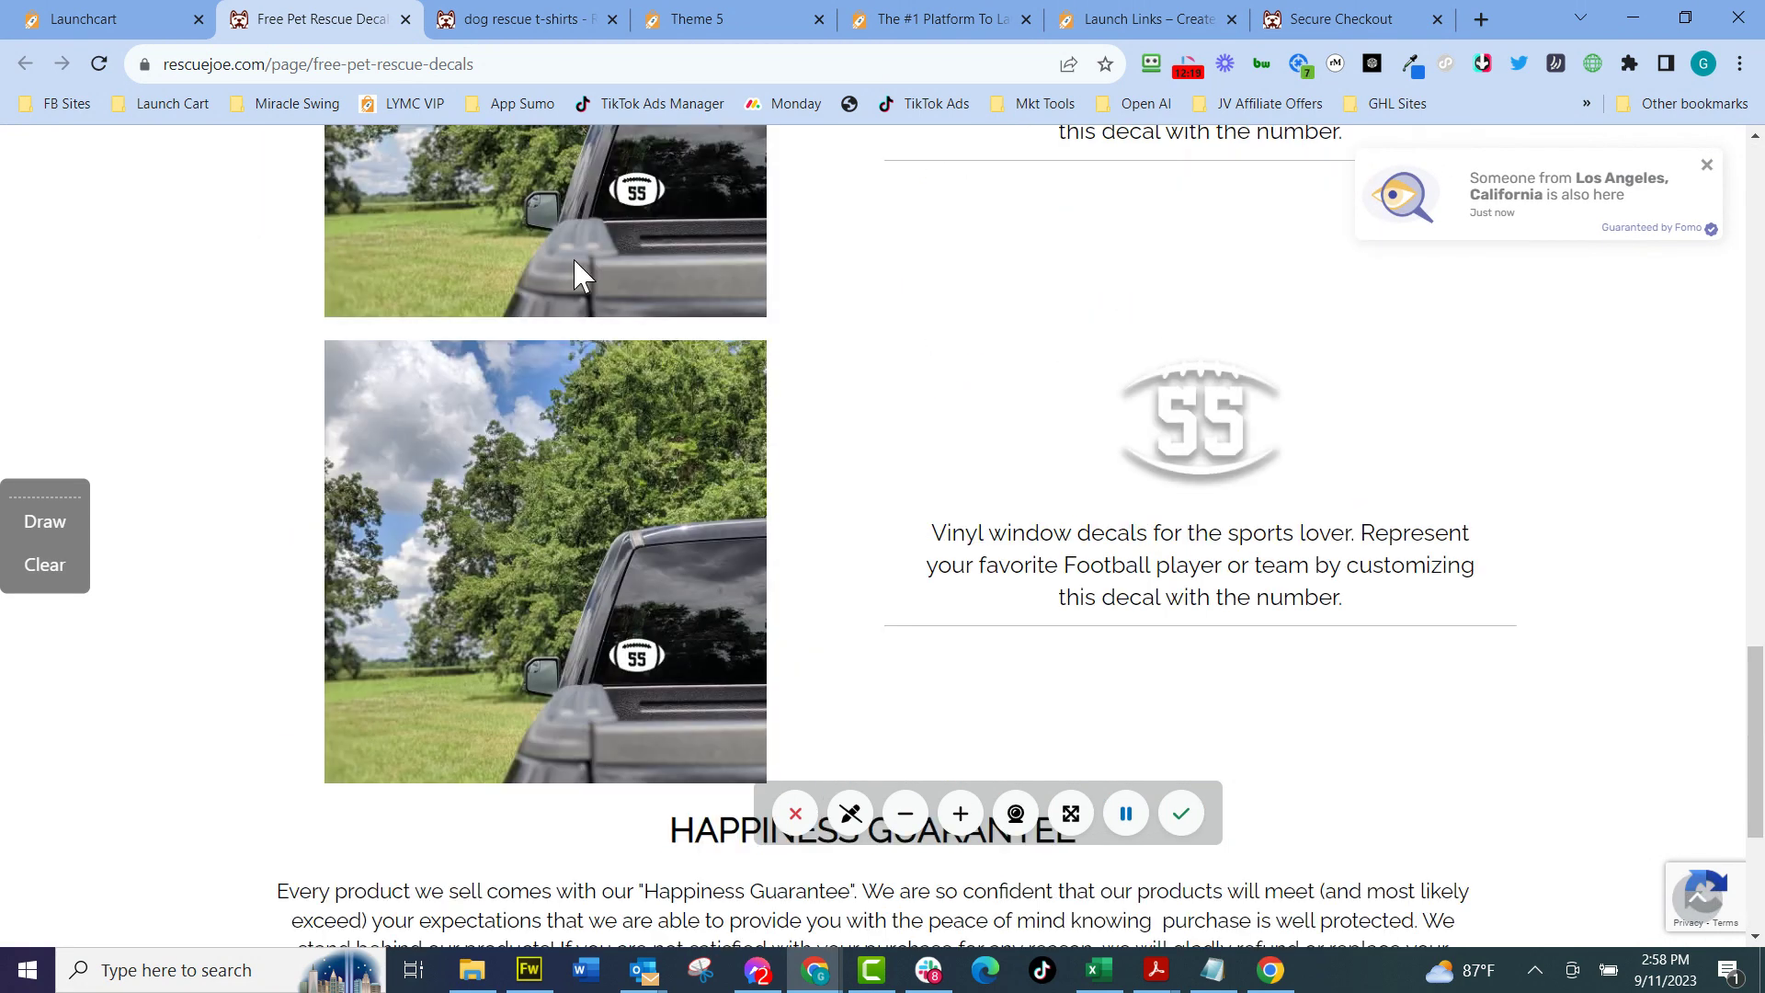
pyautogui.click(137, 20)
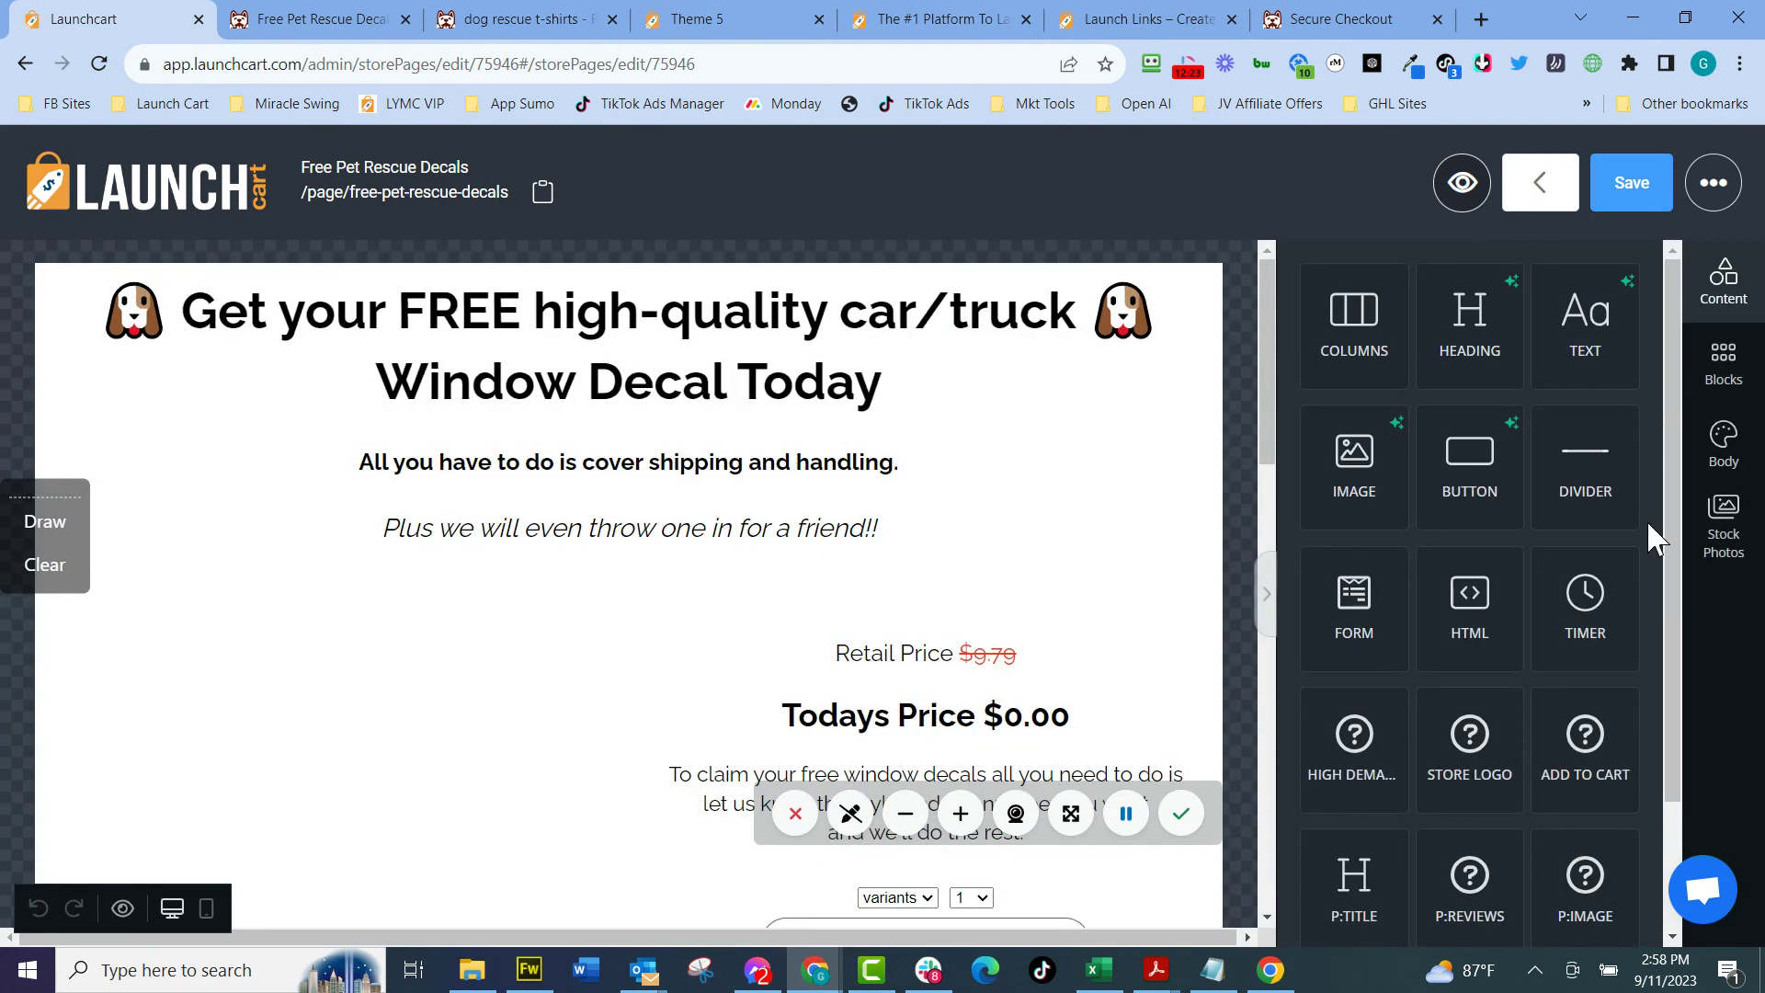
pyautogui.scroll(-2, 1679, 506)
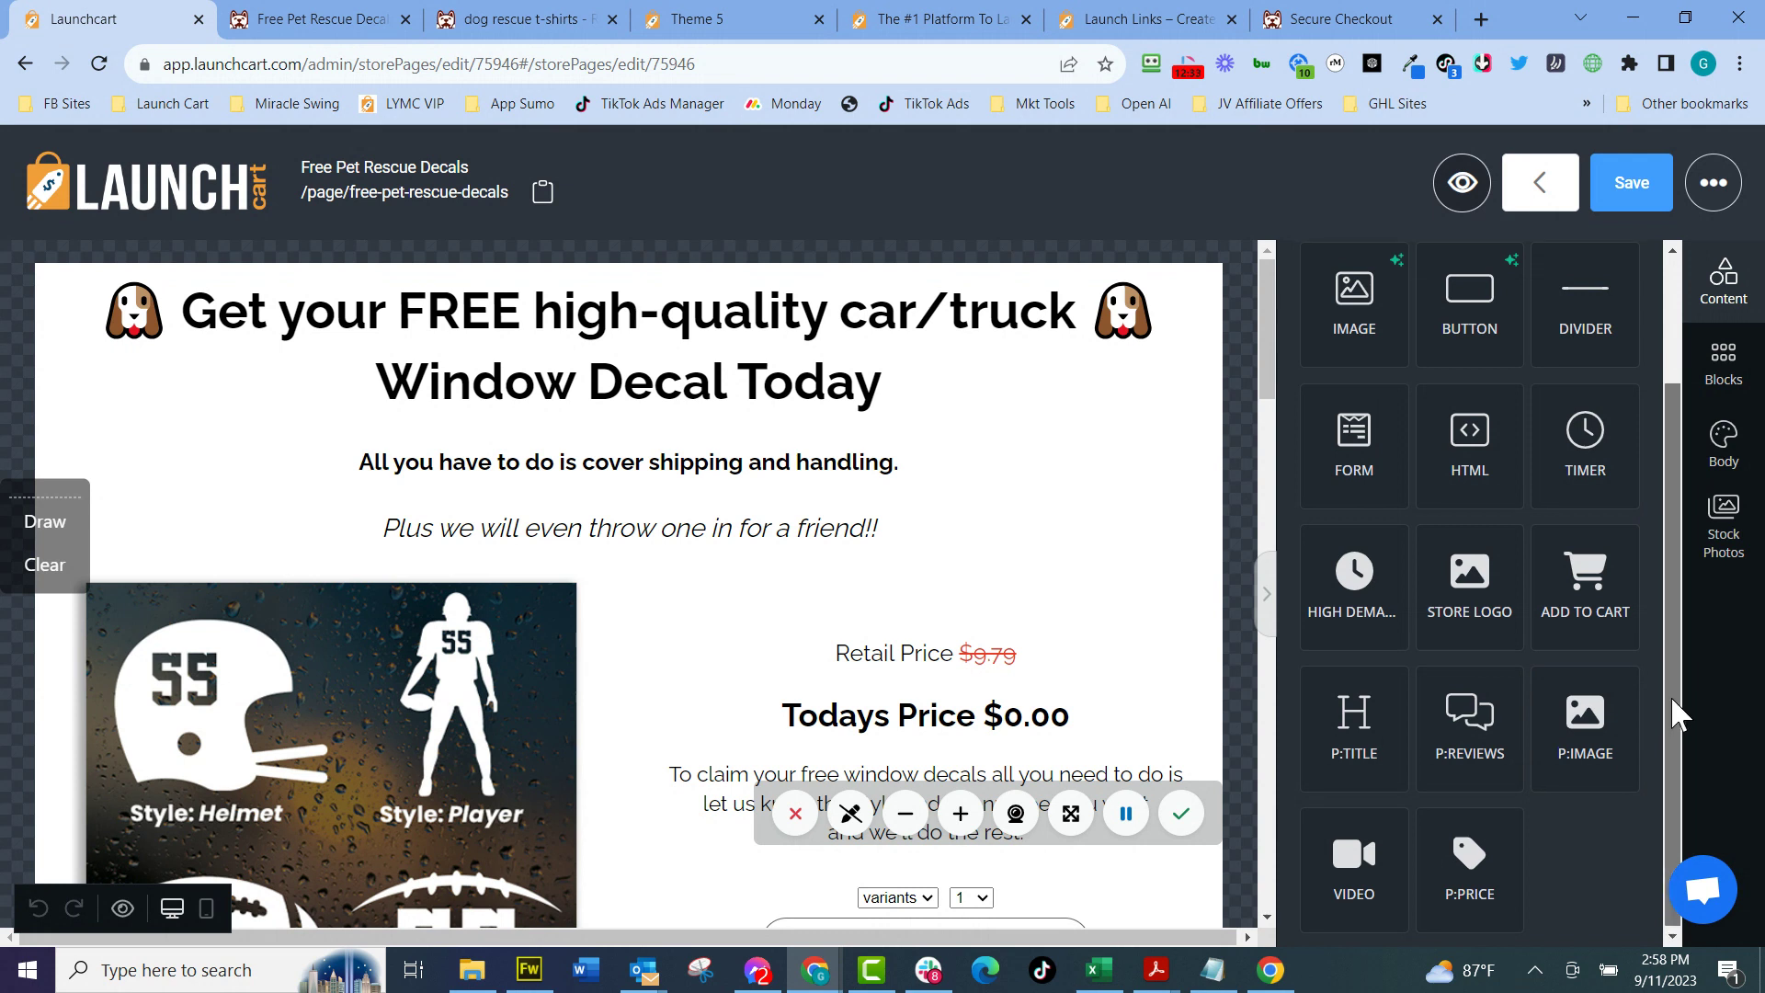
pyautogui.scroll(1, 1669, 551)
pyautogui.scroll(-1, 1653, 676)
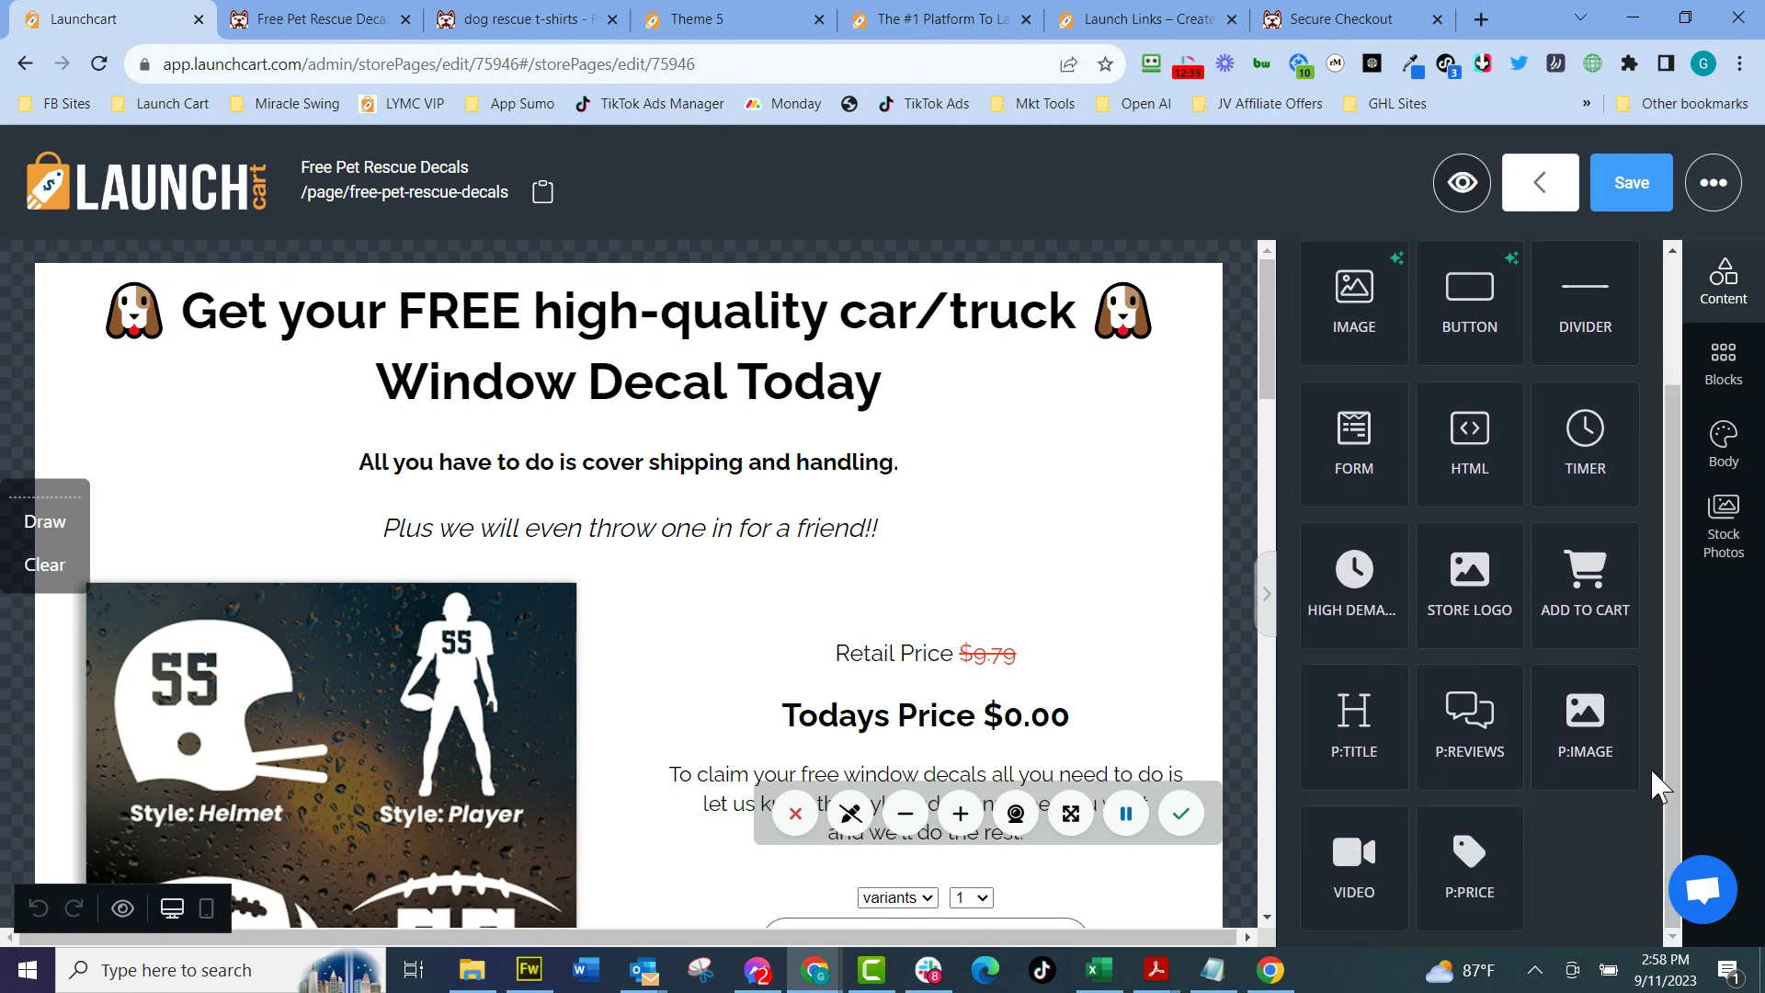
pyautogui.moveTo(1598, 593); pyautogui.dragTo(852, 518)
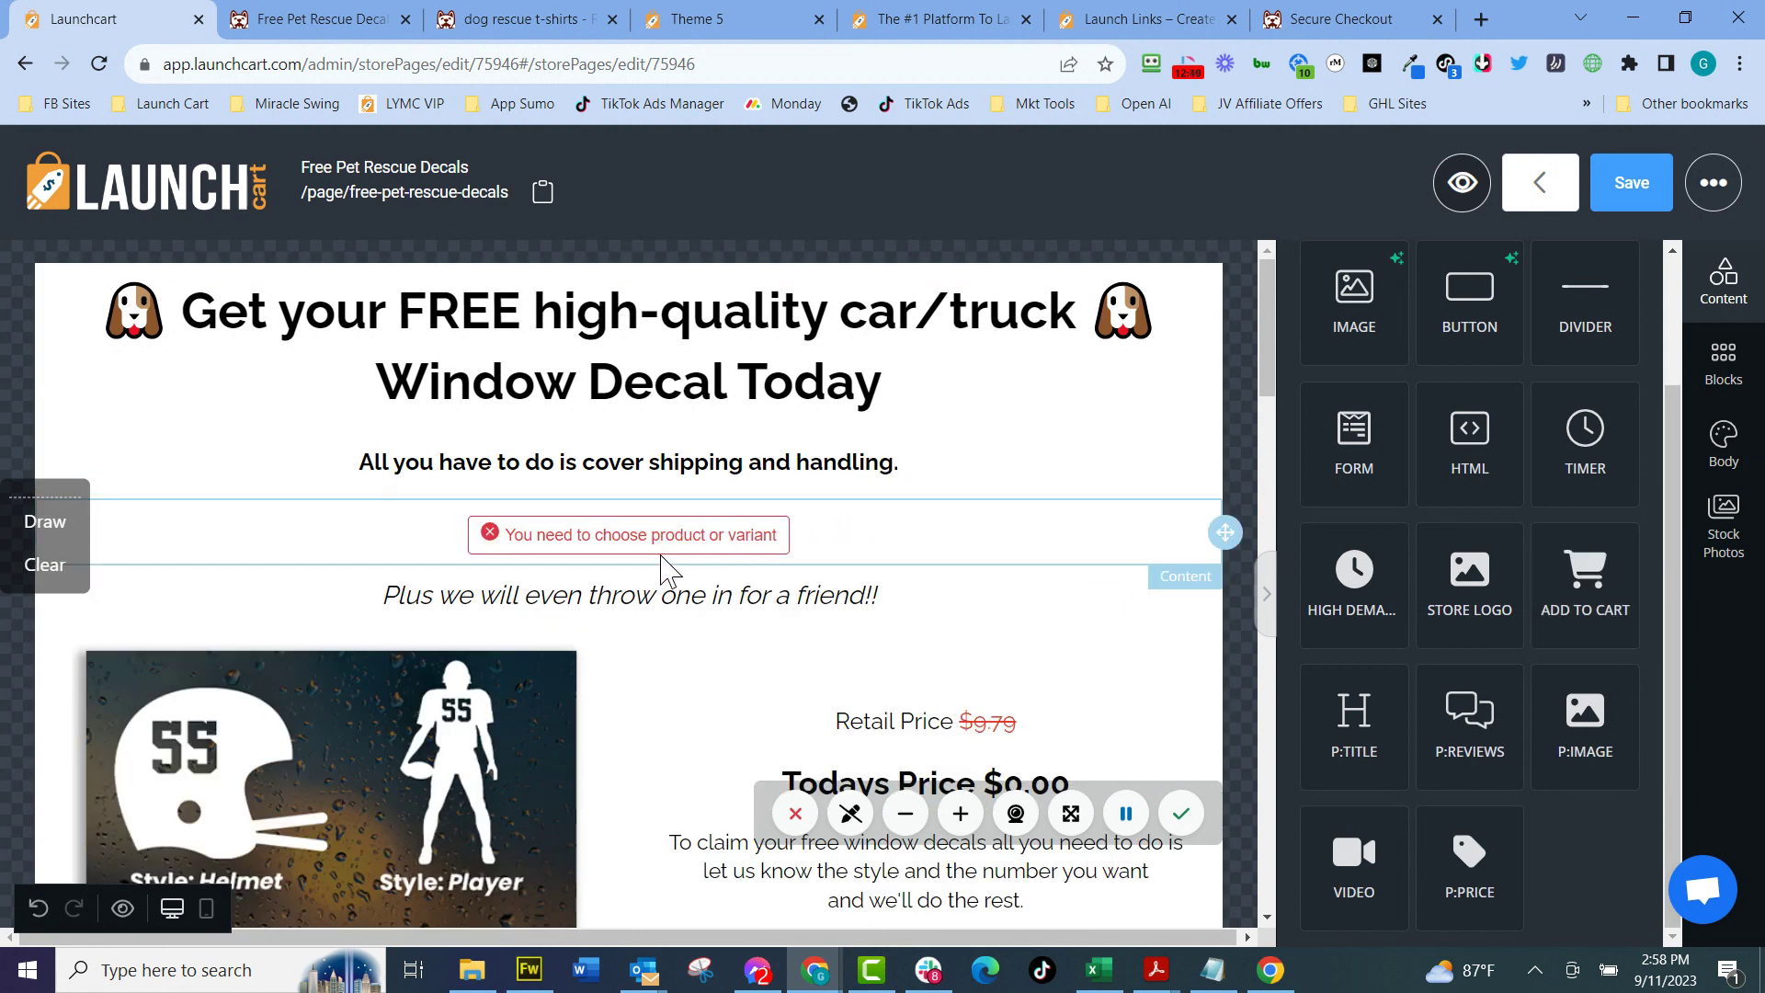
pyautogui.click(848, 541)
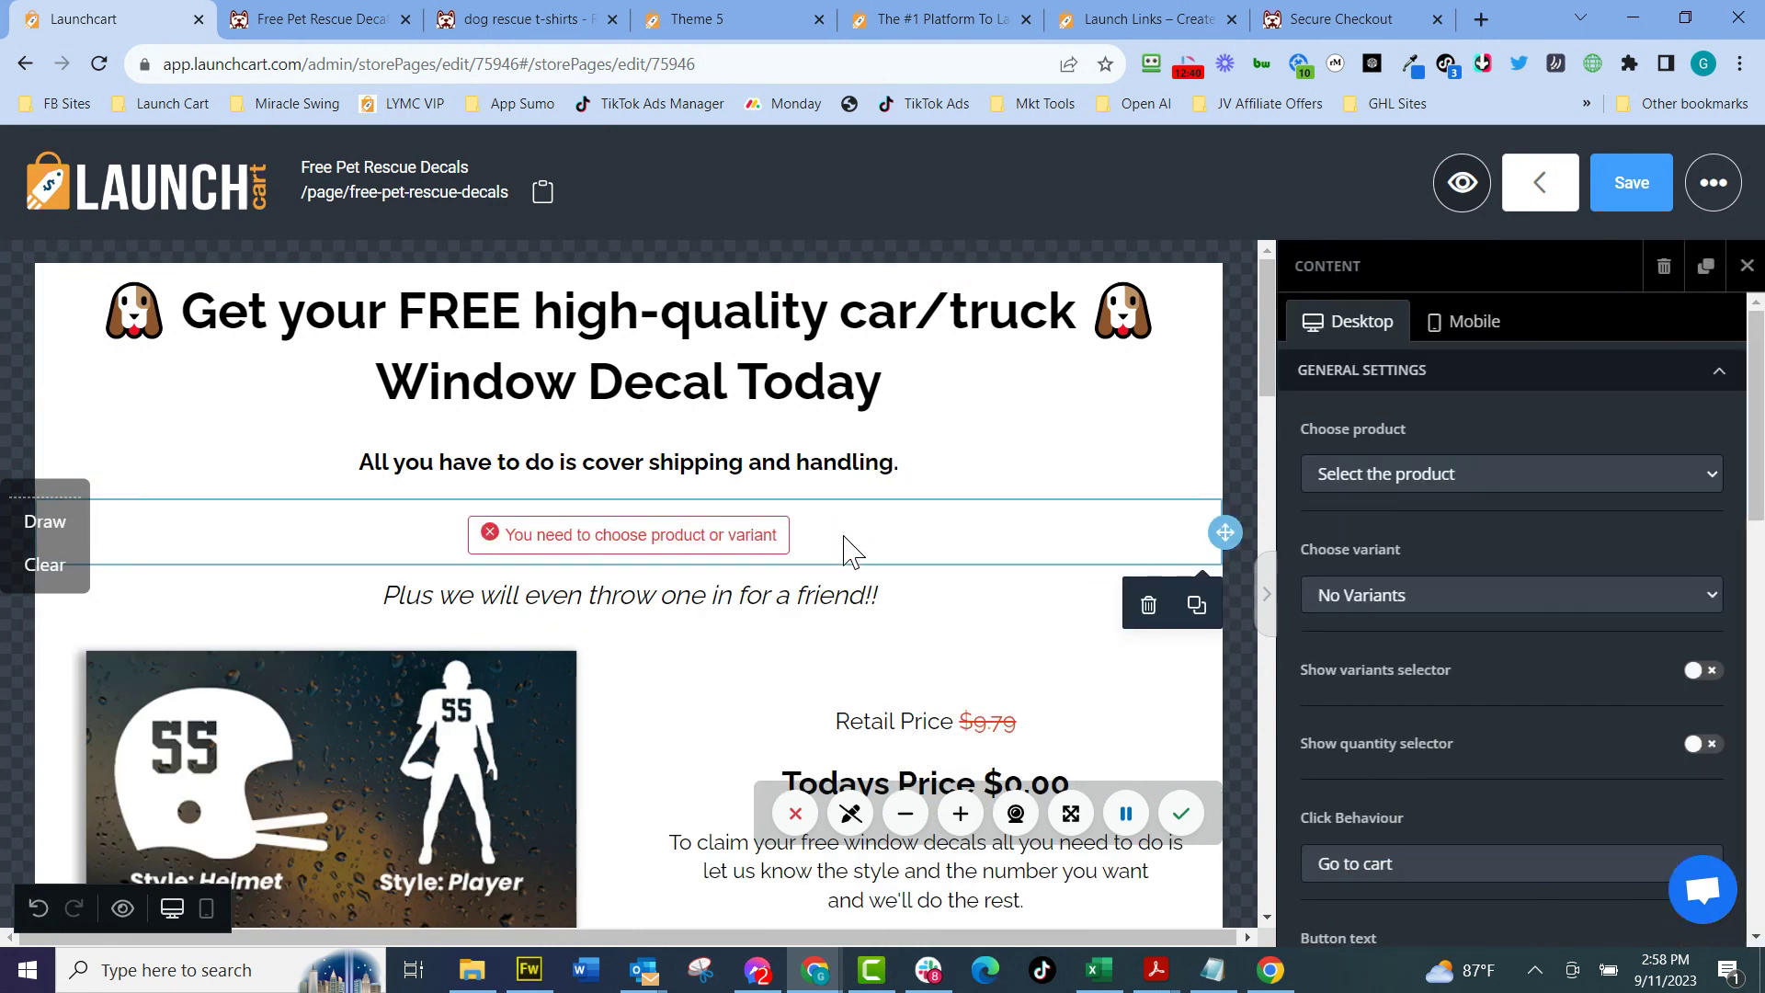
pyautogui.click(1515, 471)
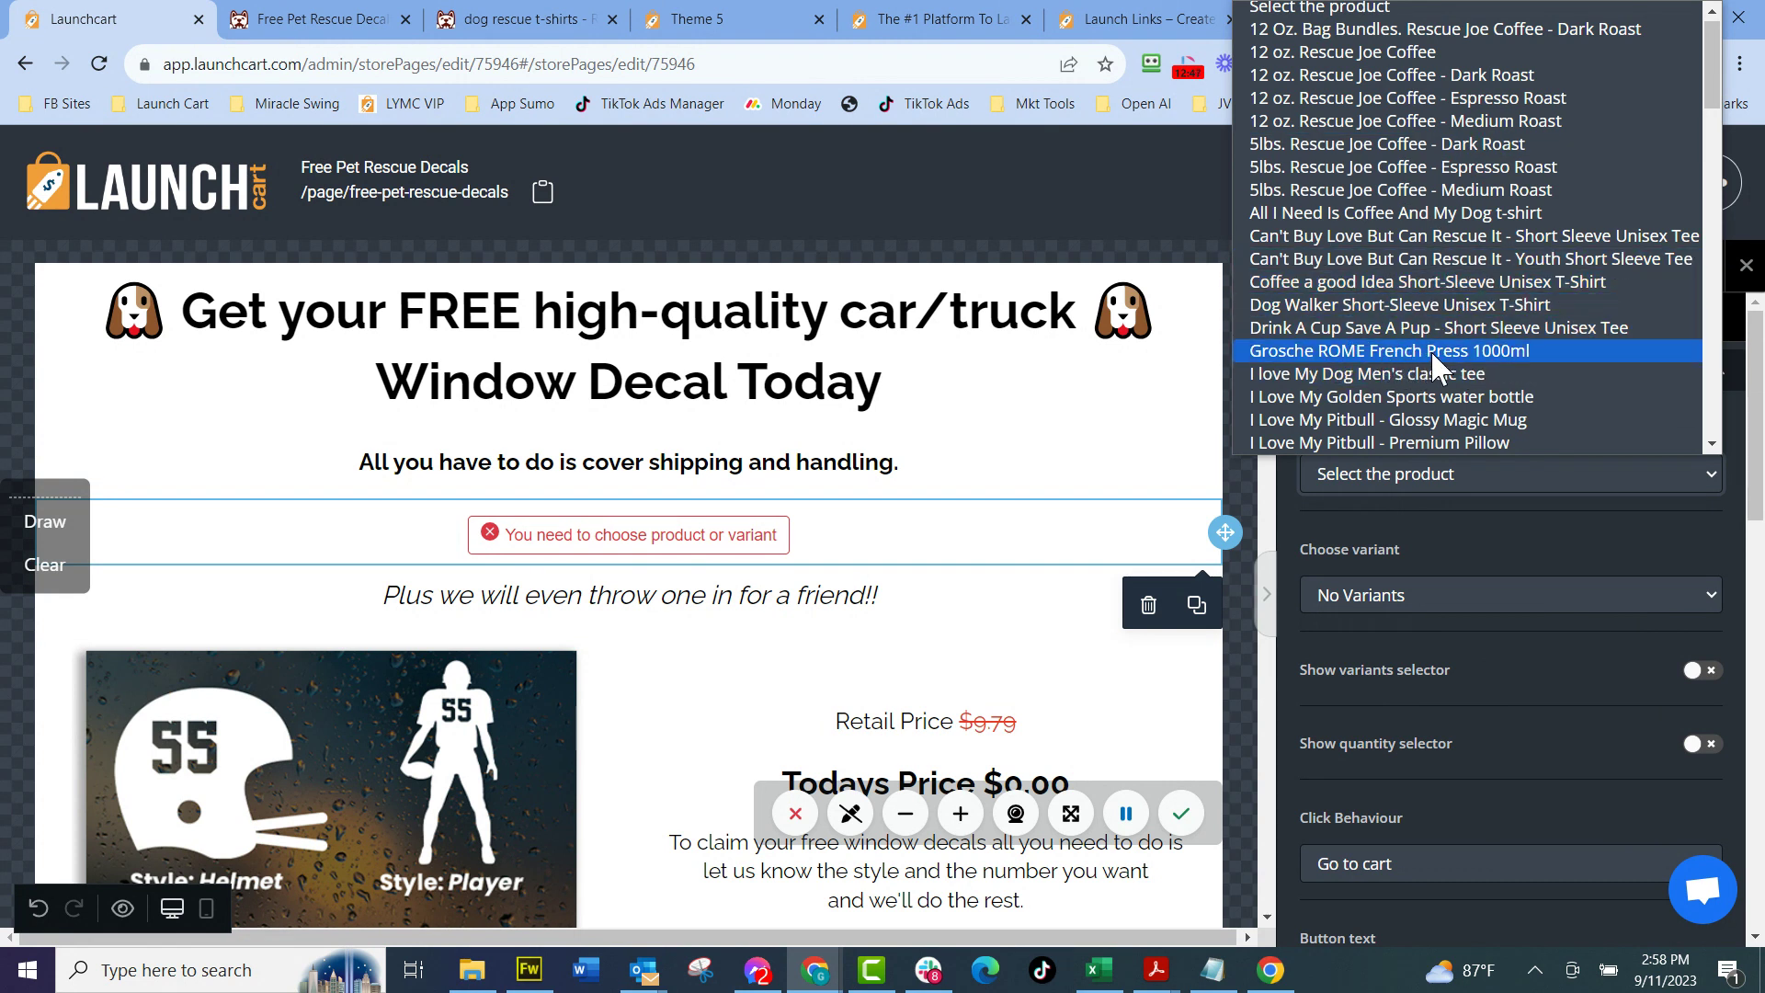
pyautogui.click(1060, 525)
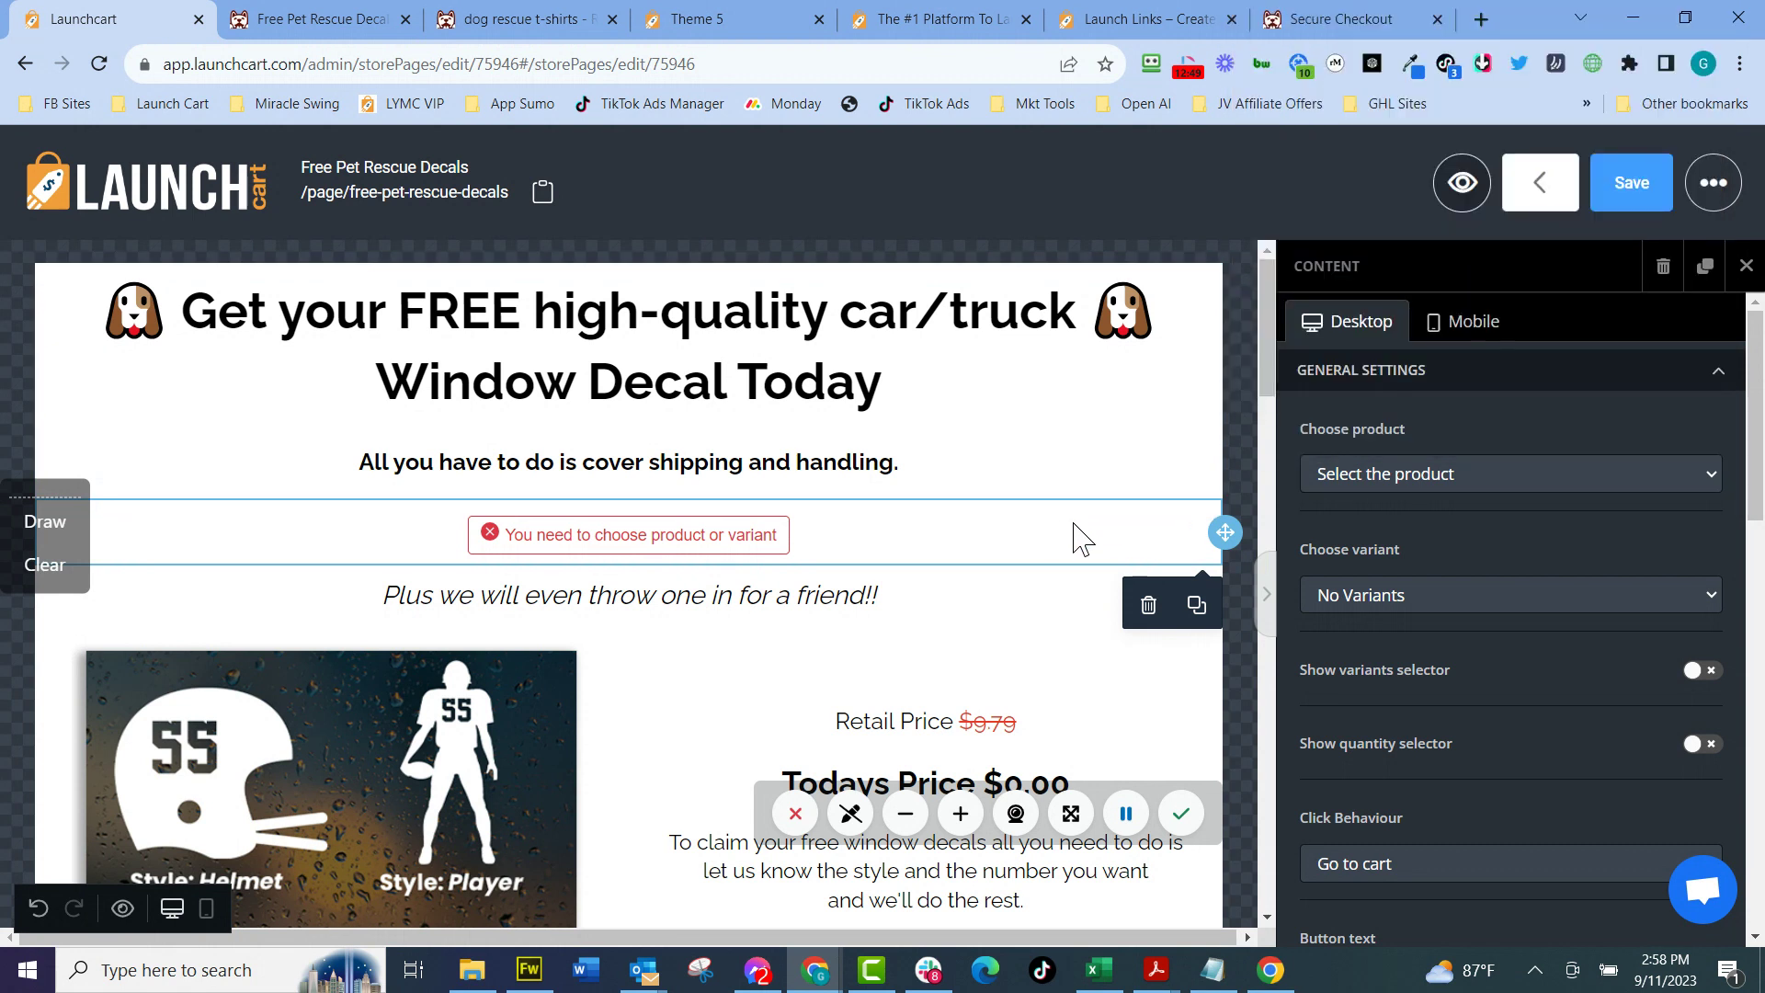
pyautogui.click(1148, 604)
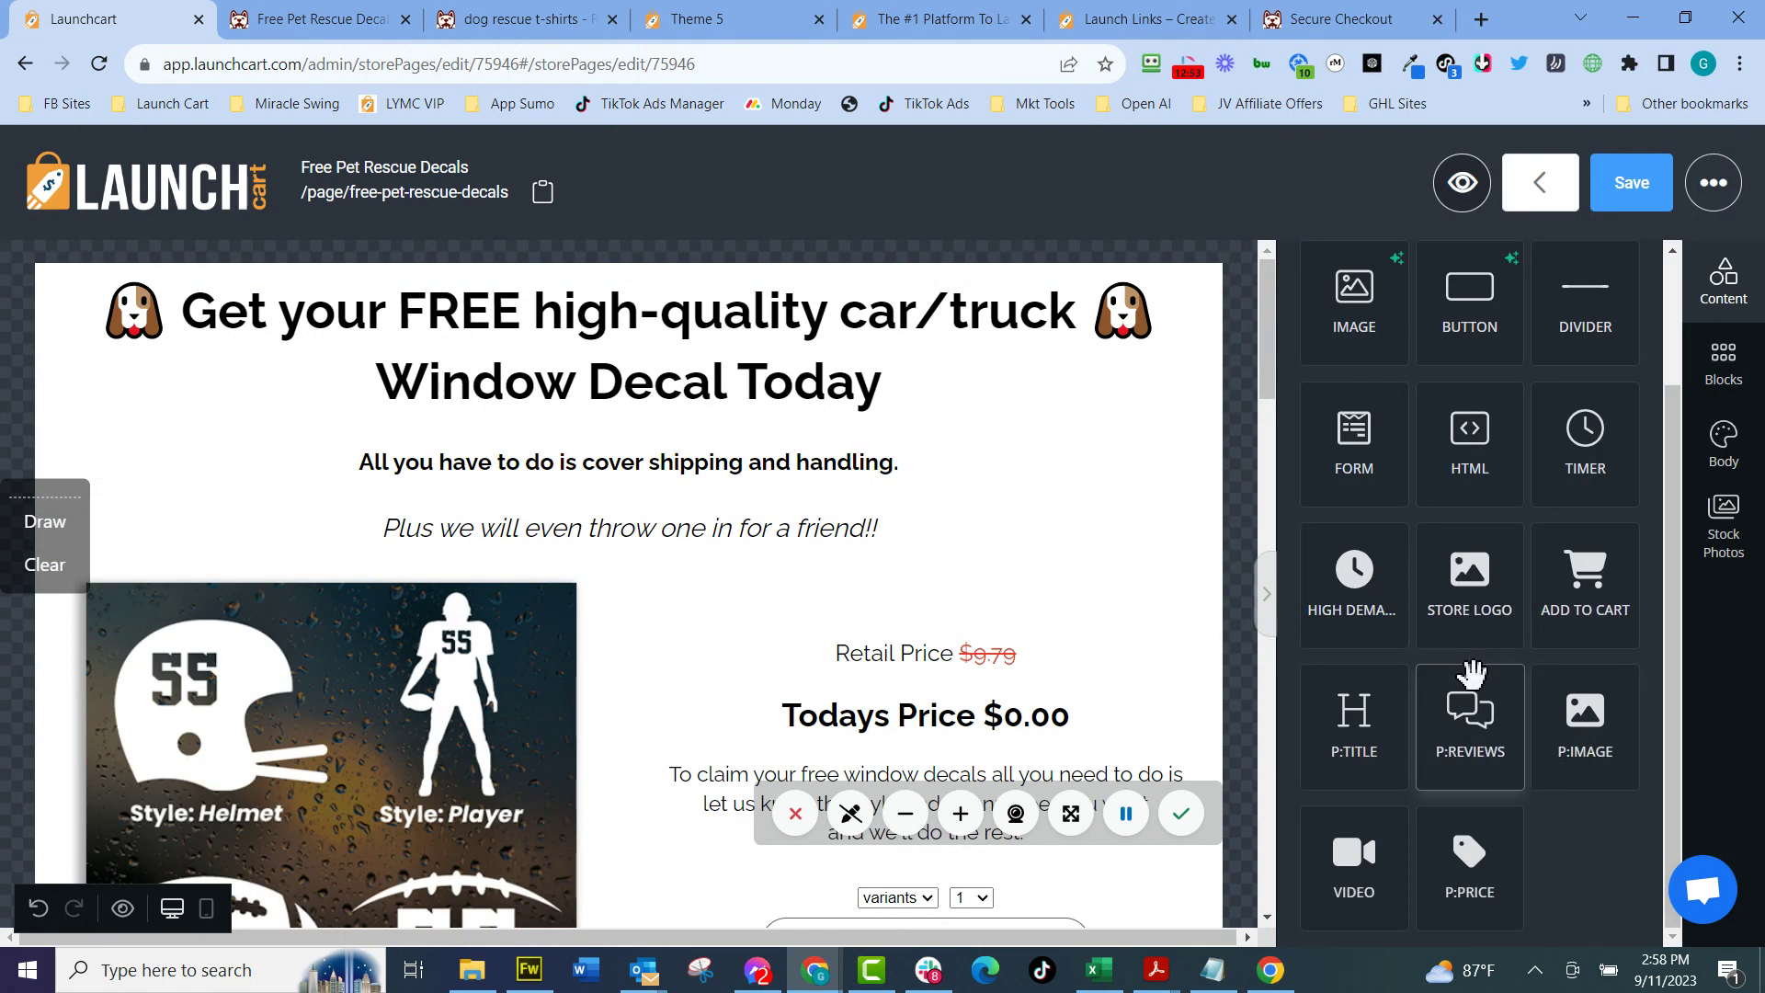
pyautogui.moveTo(1475, 696); pyautogui.dragTo(1039, 598)
pyautogui.click(1081, 618)
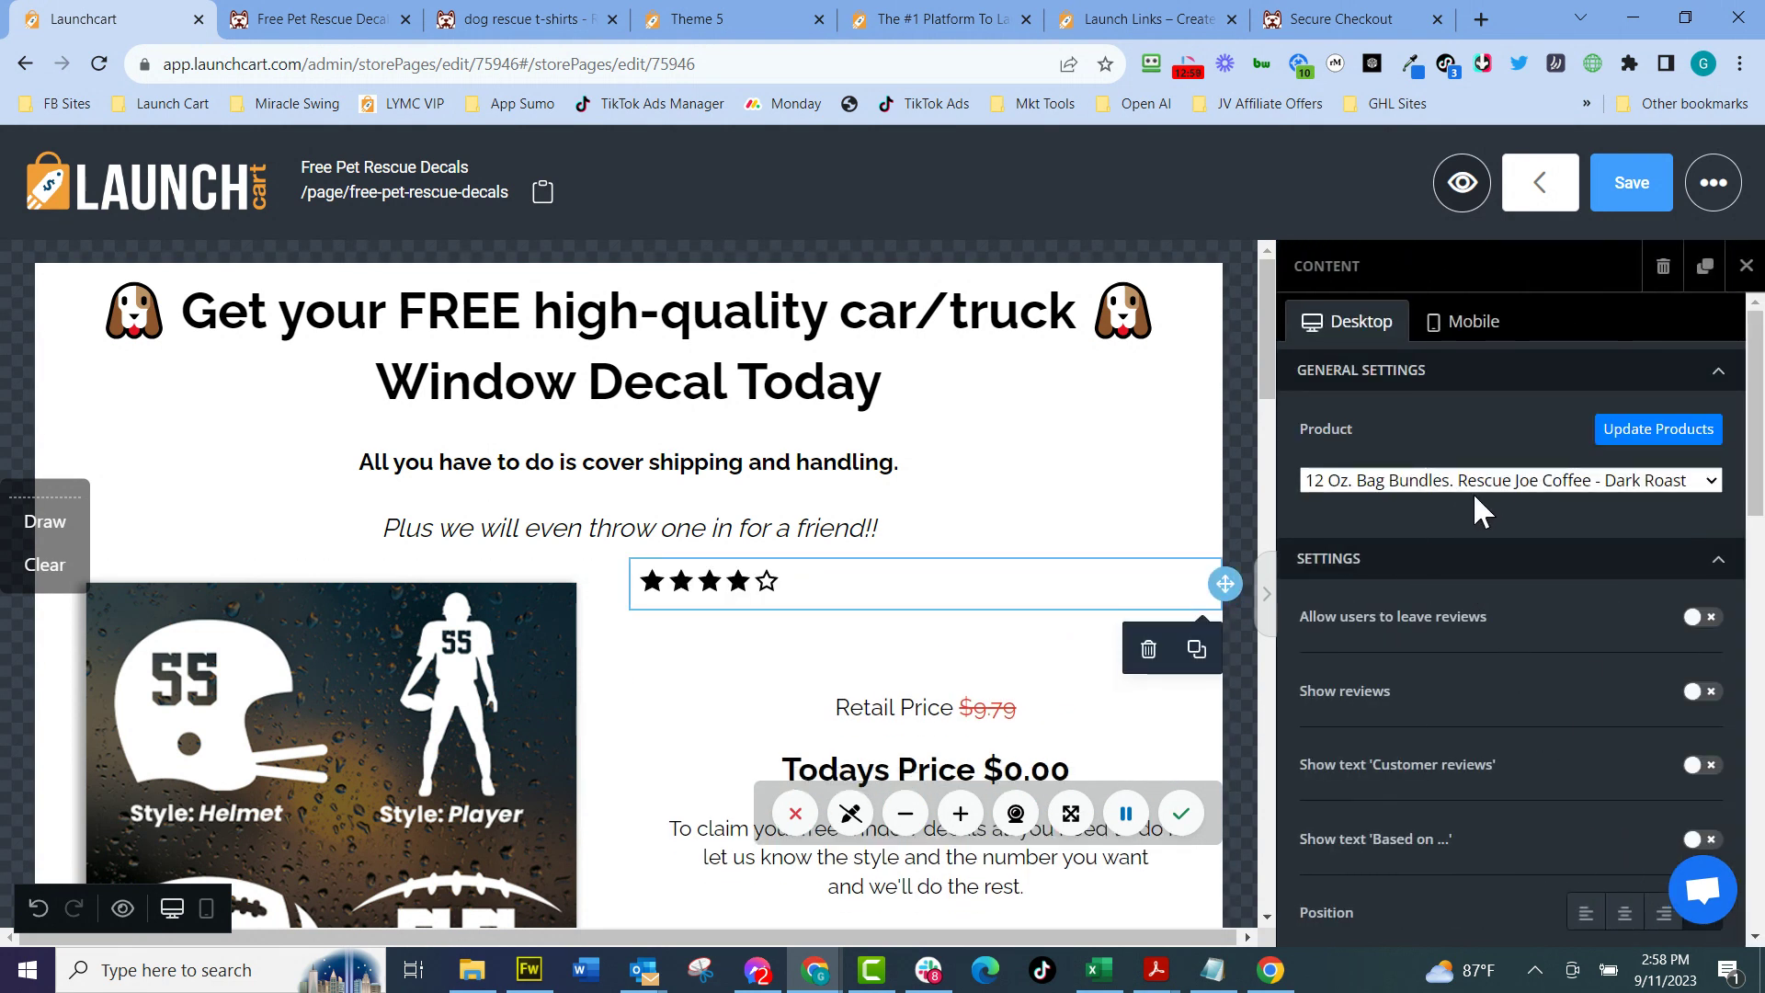
pyautogui.click(1149, 649)
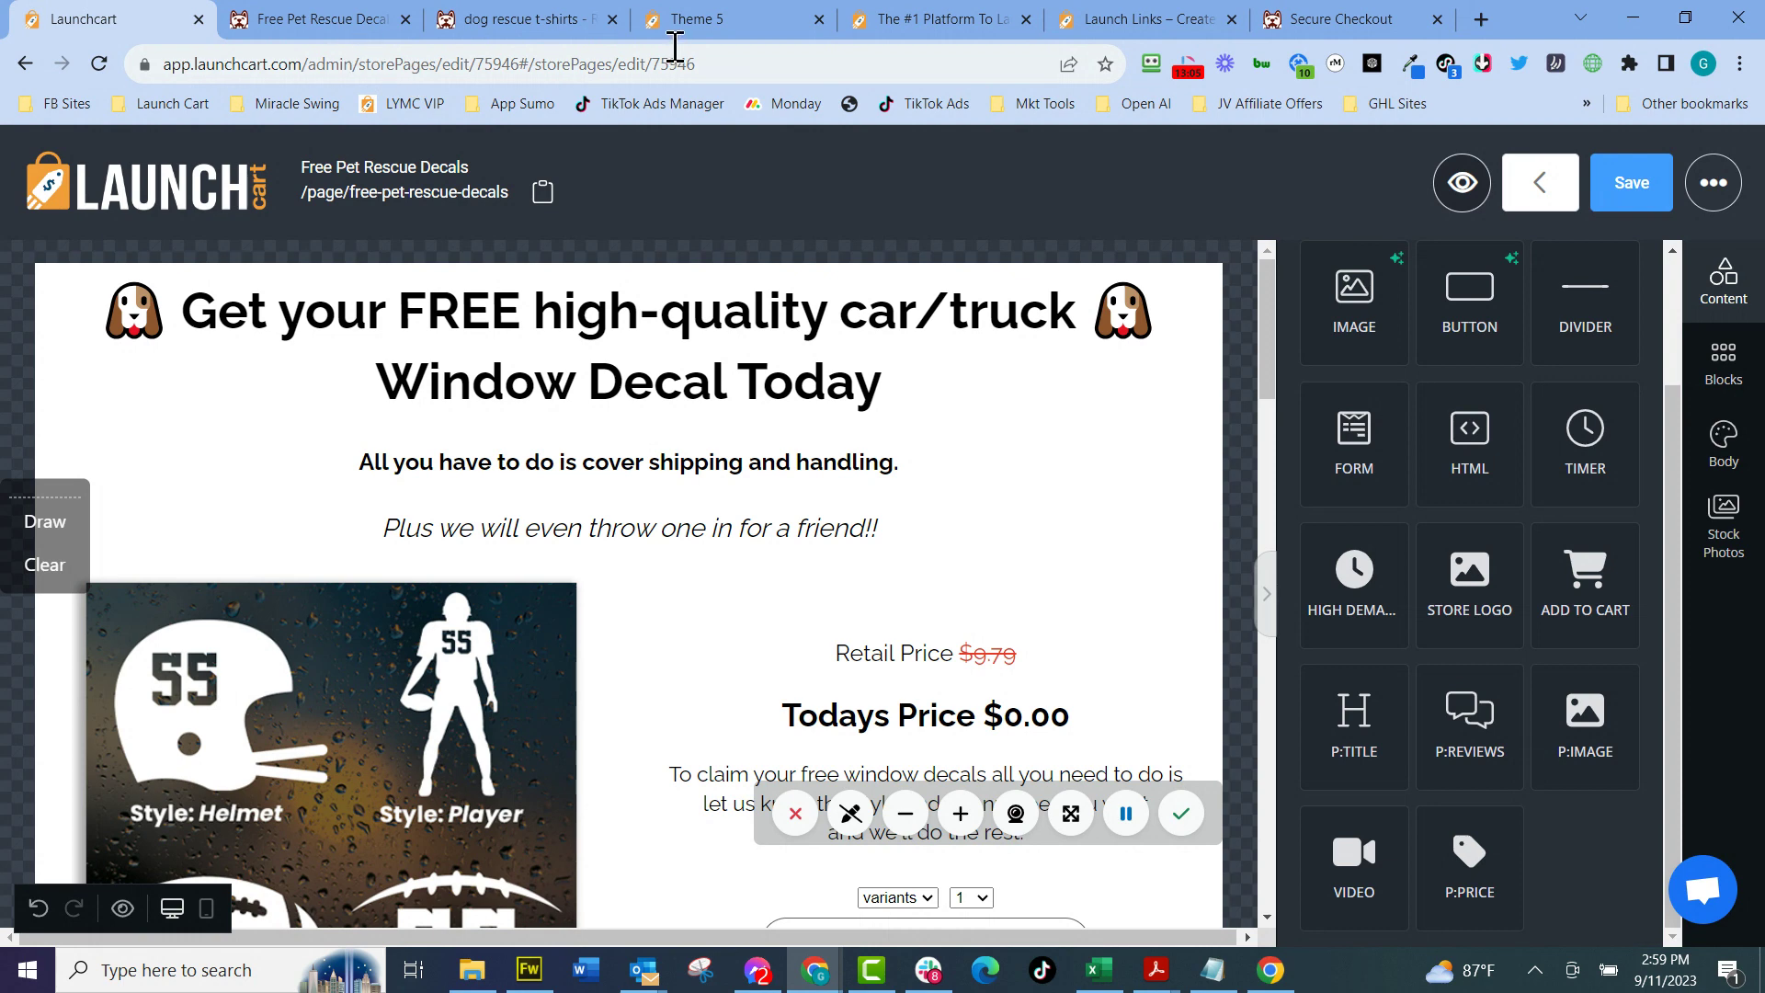
pyautogui.click(735, 28)
pyautogui.click(975, 27)
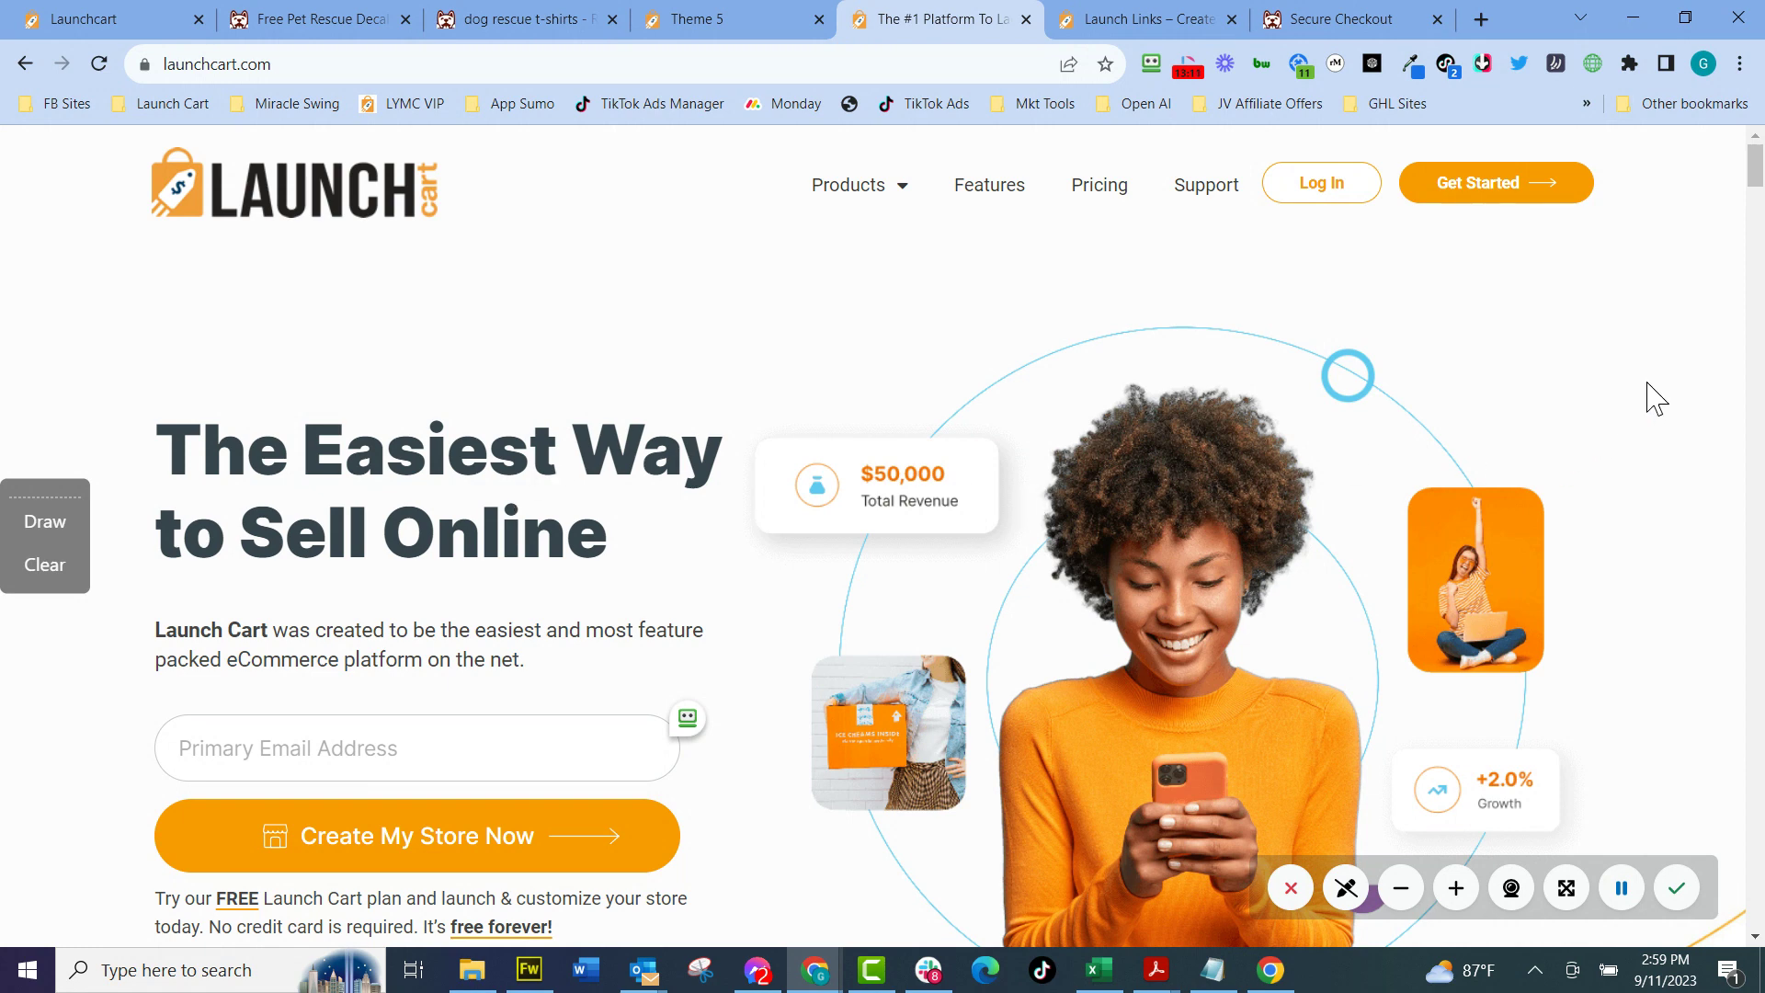
pyautogui.moveTo(1757, 188); pyautogui.dragTo(1757, 379)
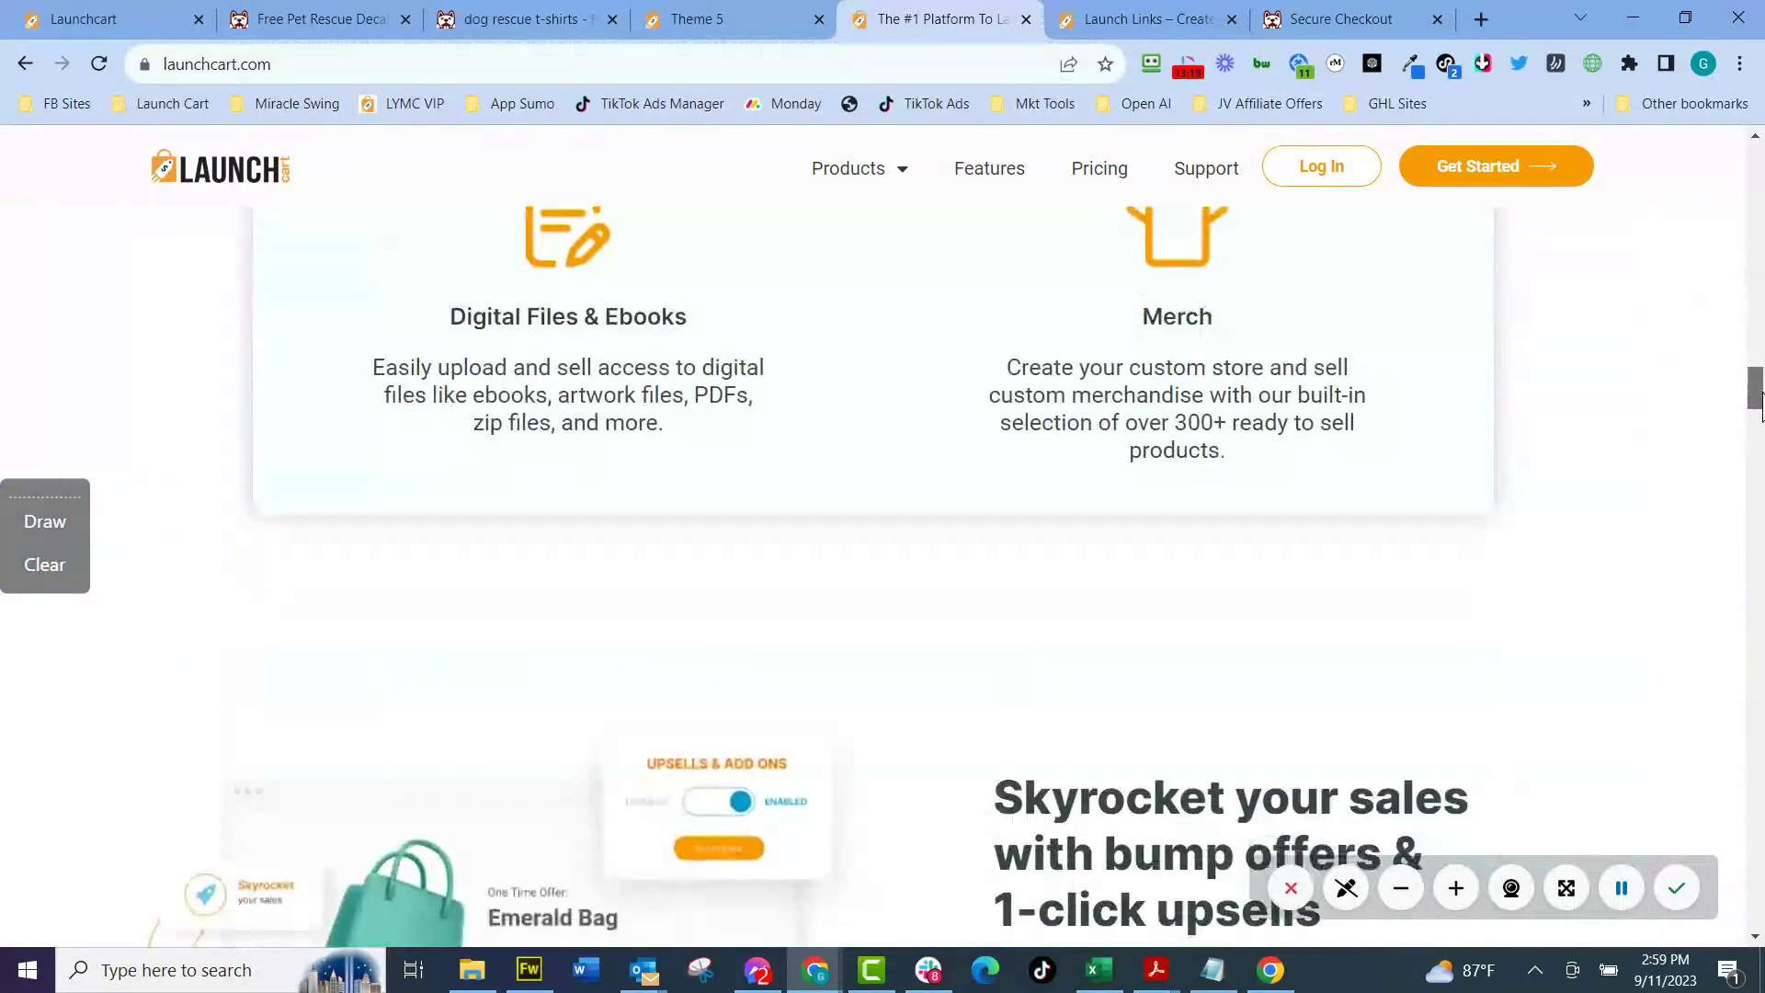
pyautogui.scroll(6, 1756, 405)
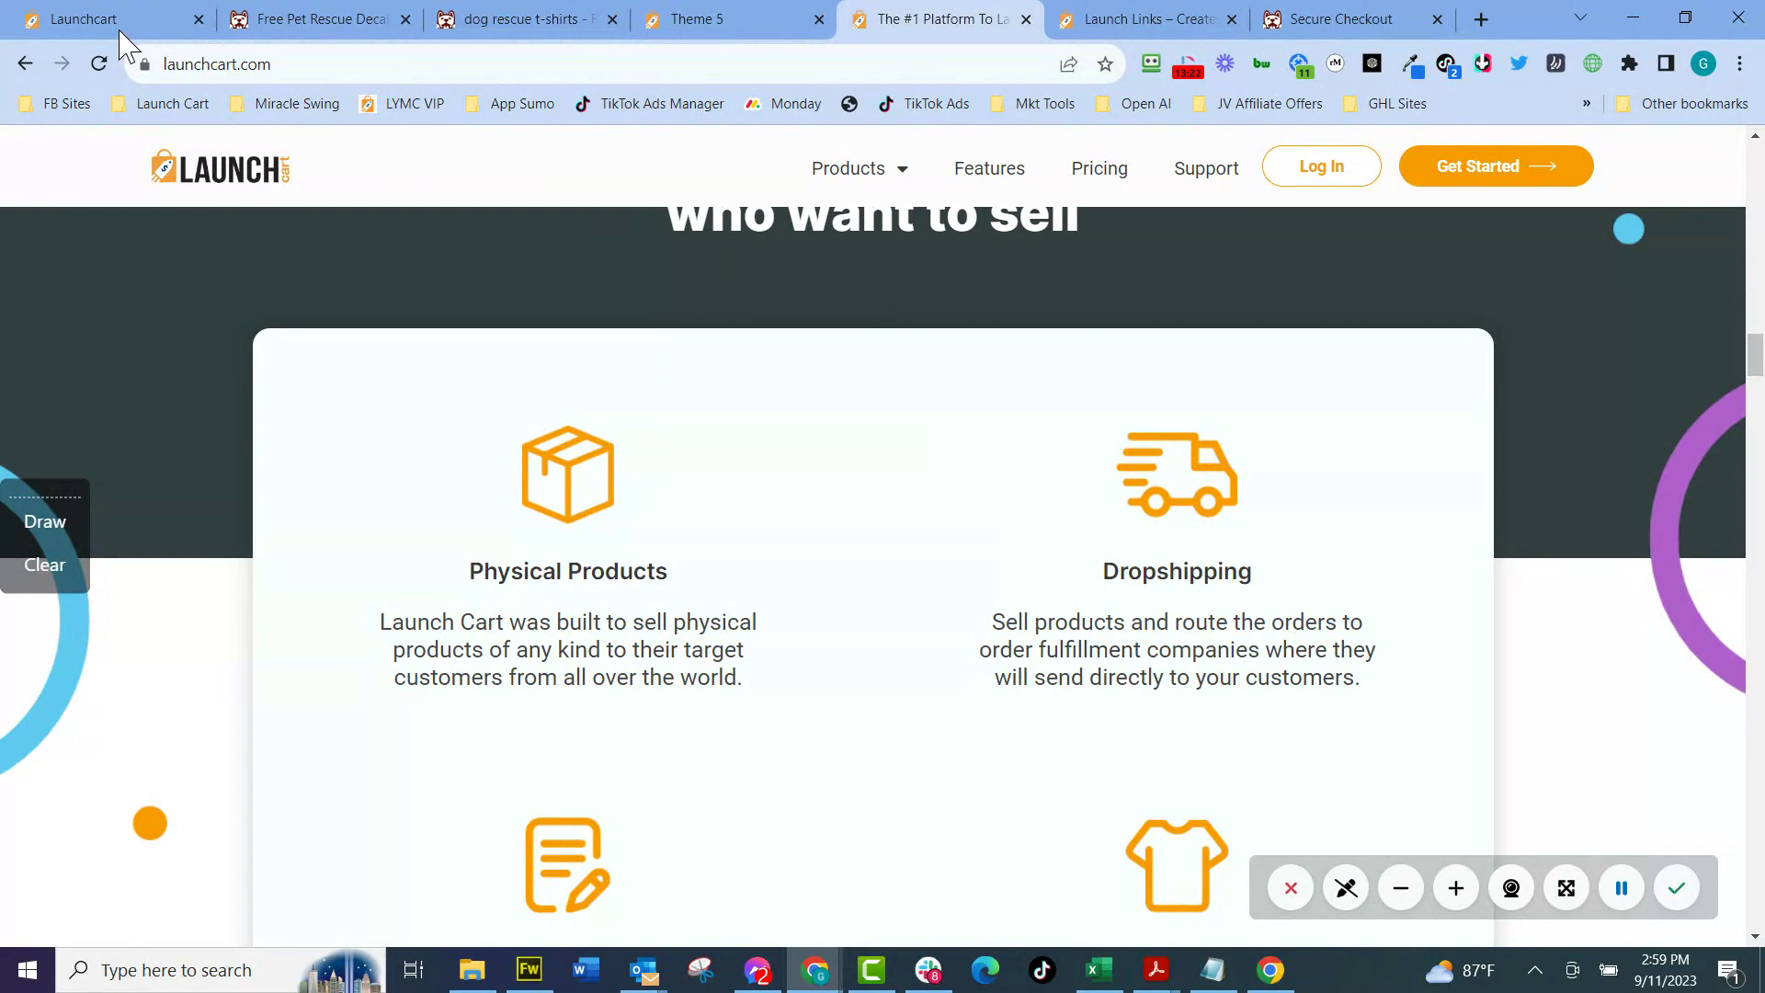
pyautogui.click(119, 22)
# Discard the decal page edits and start a new product from scratch.
pyautogui.click(1512, 206)
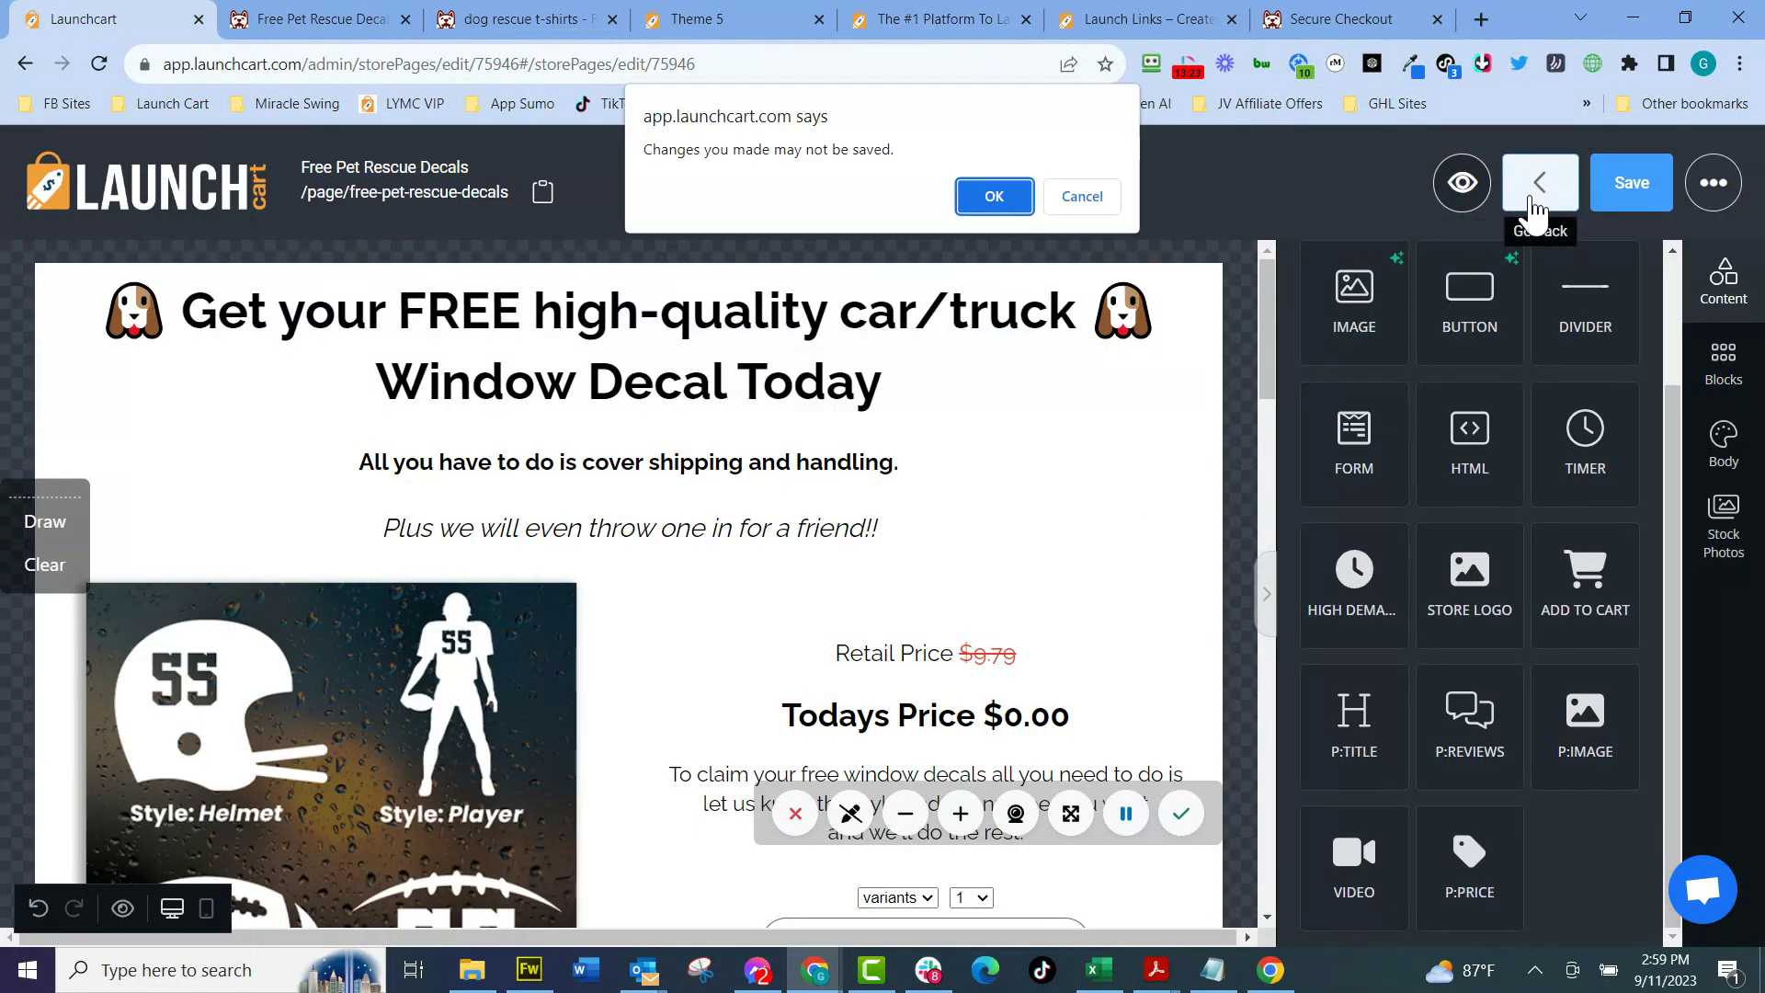
pyautogui.click(991, 195)
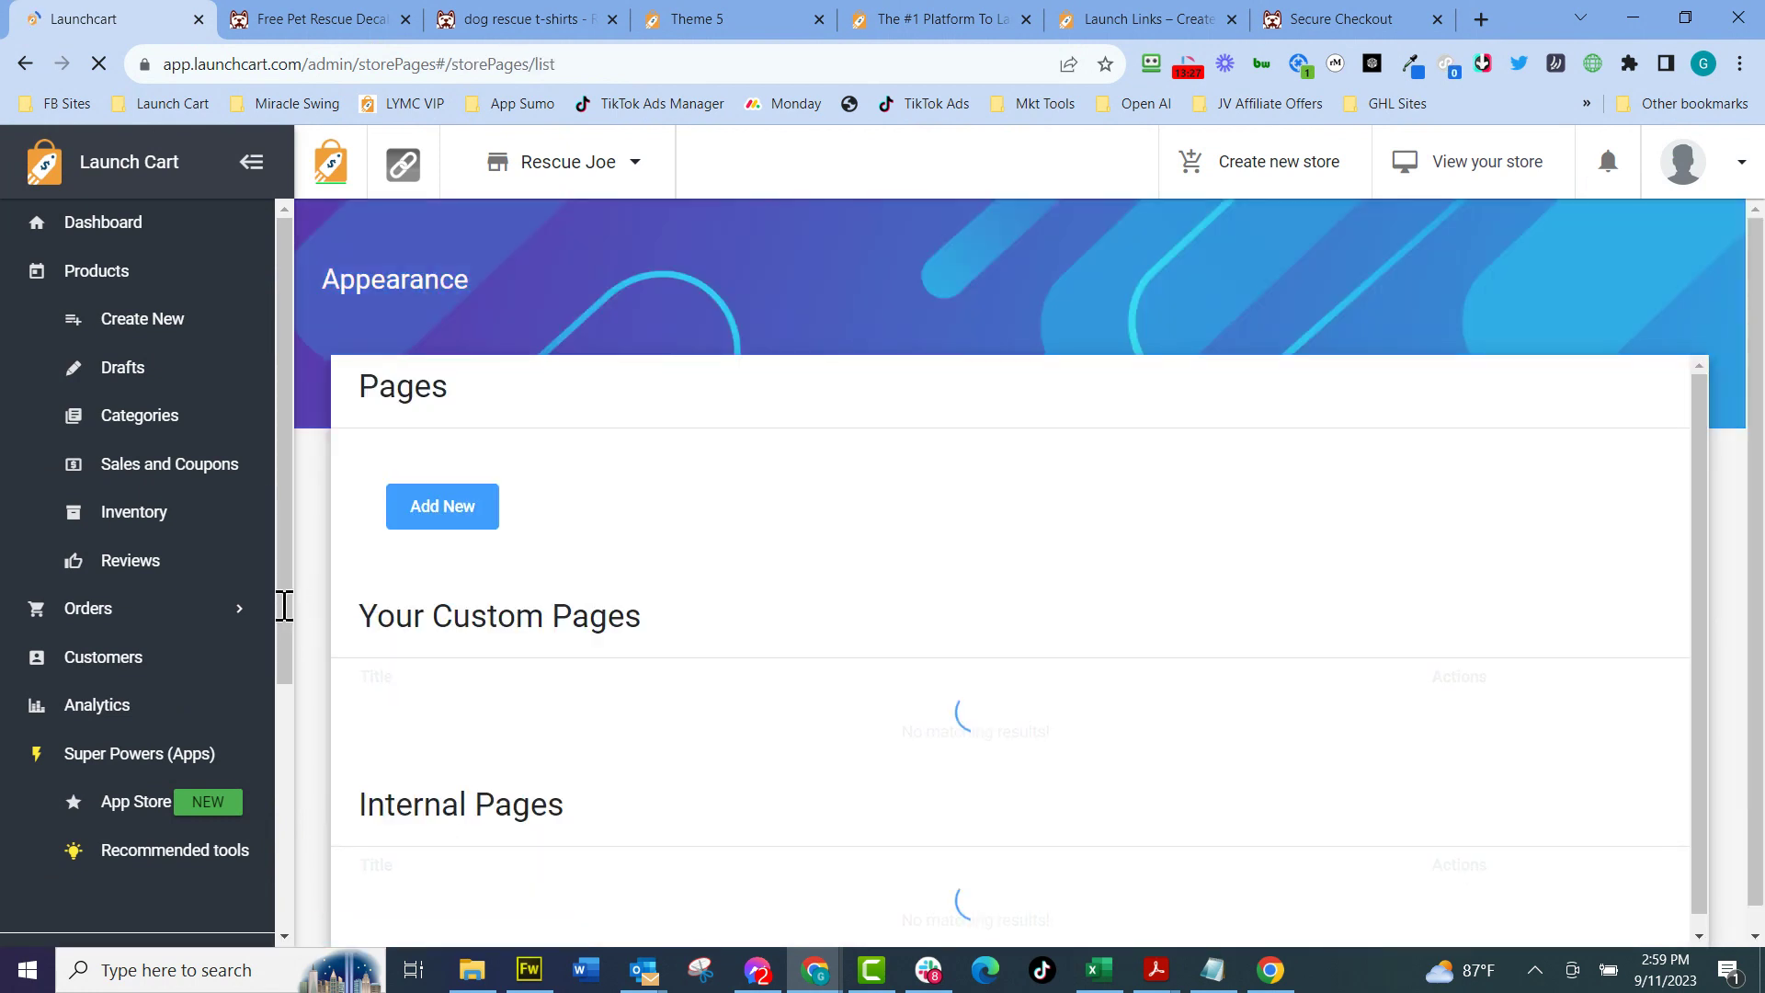
pyautogui.click(156, 322)
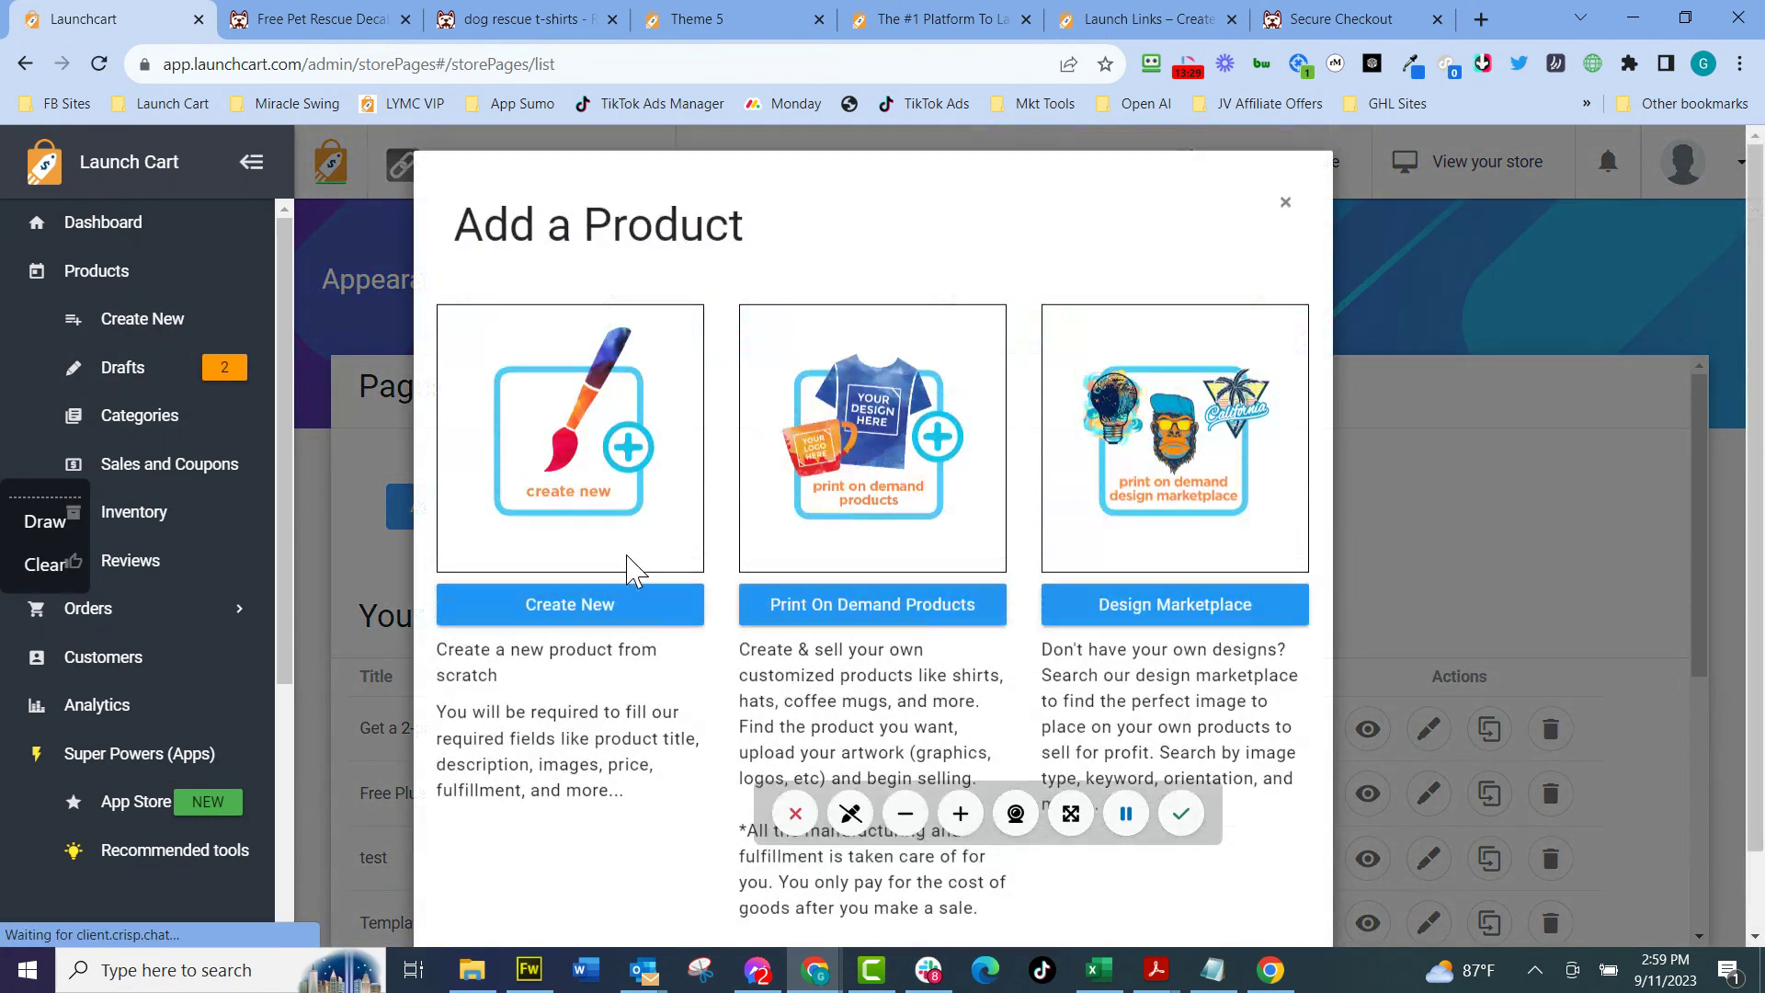
pyautogui.click(594, 629)
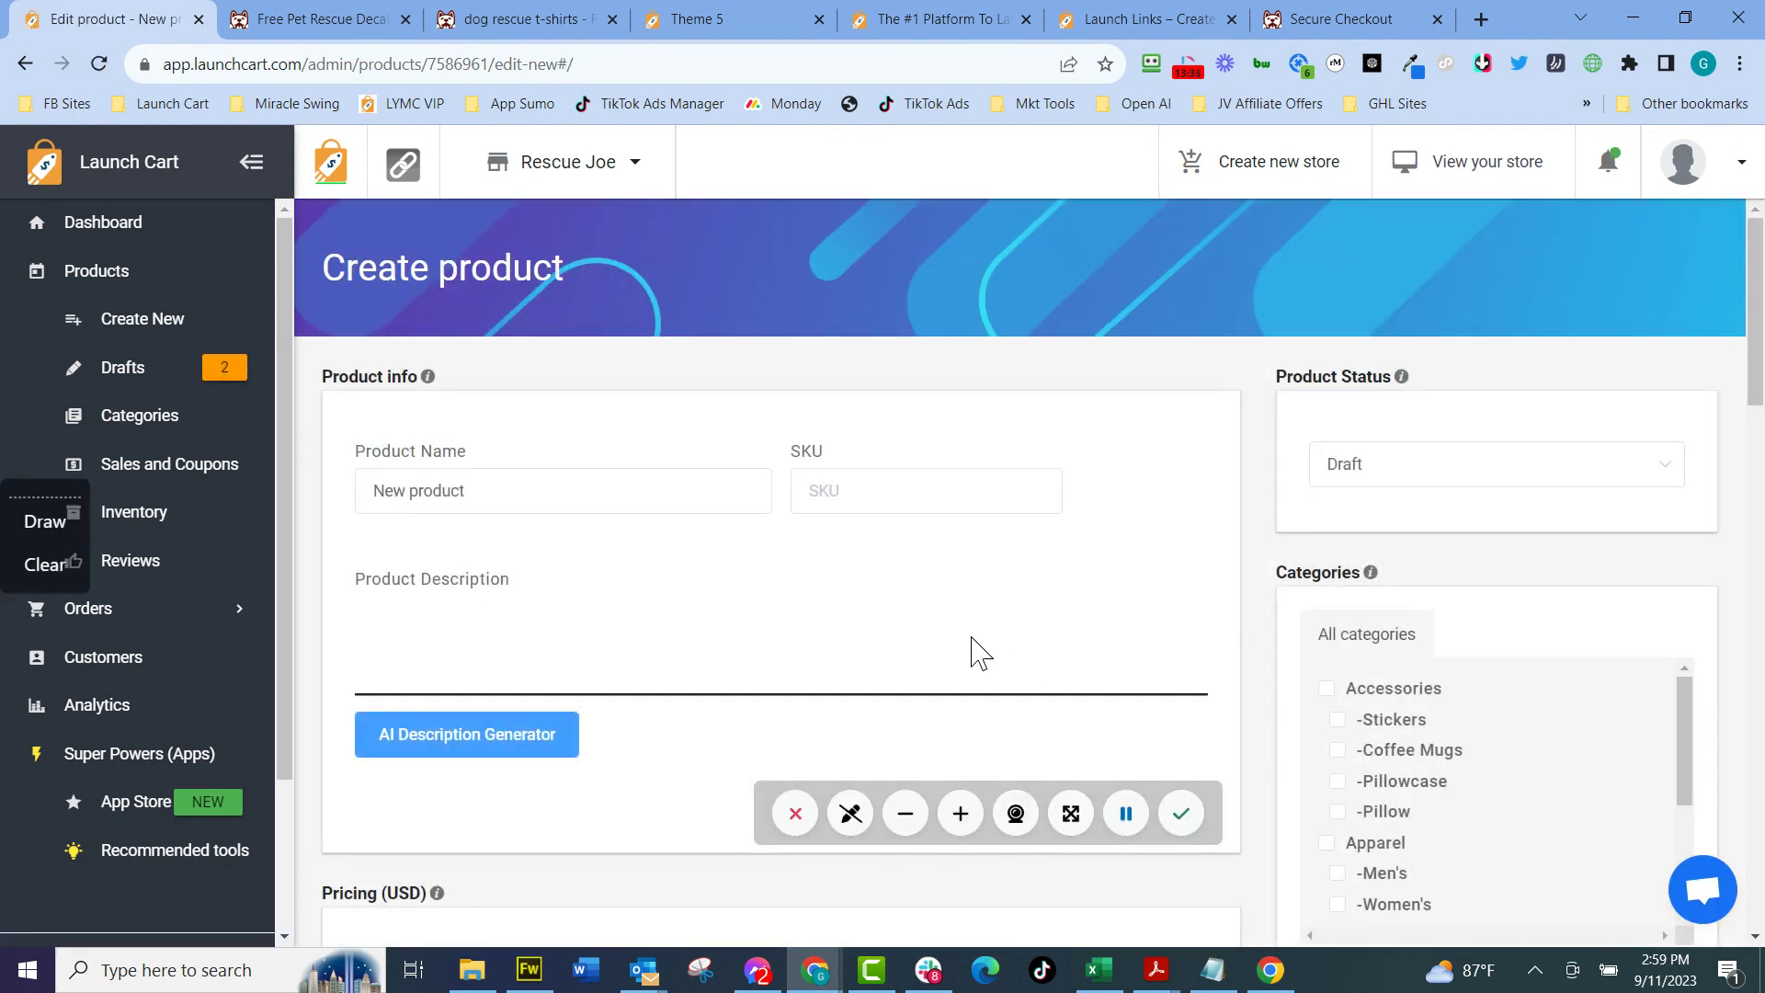
# Look over the Rescue Joe 'New product' draft form down to its Digital Downloads uploads.
pyautogui.scroll(-8, 965, 638)
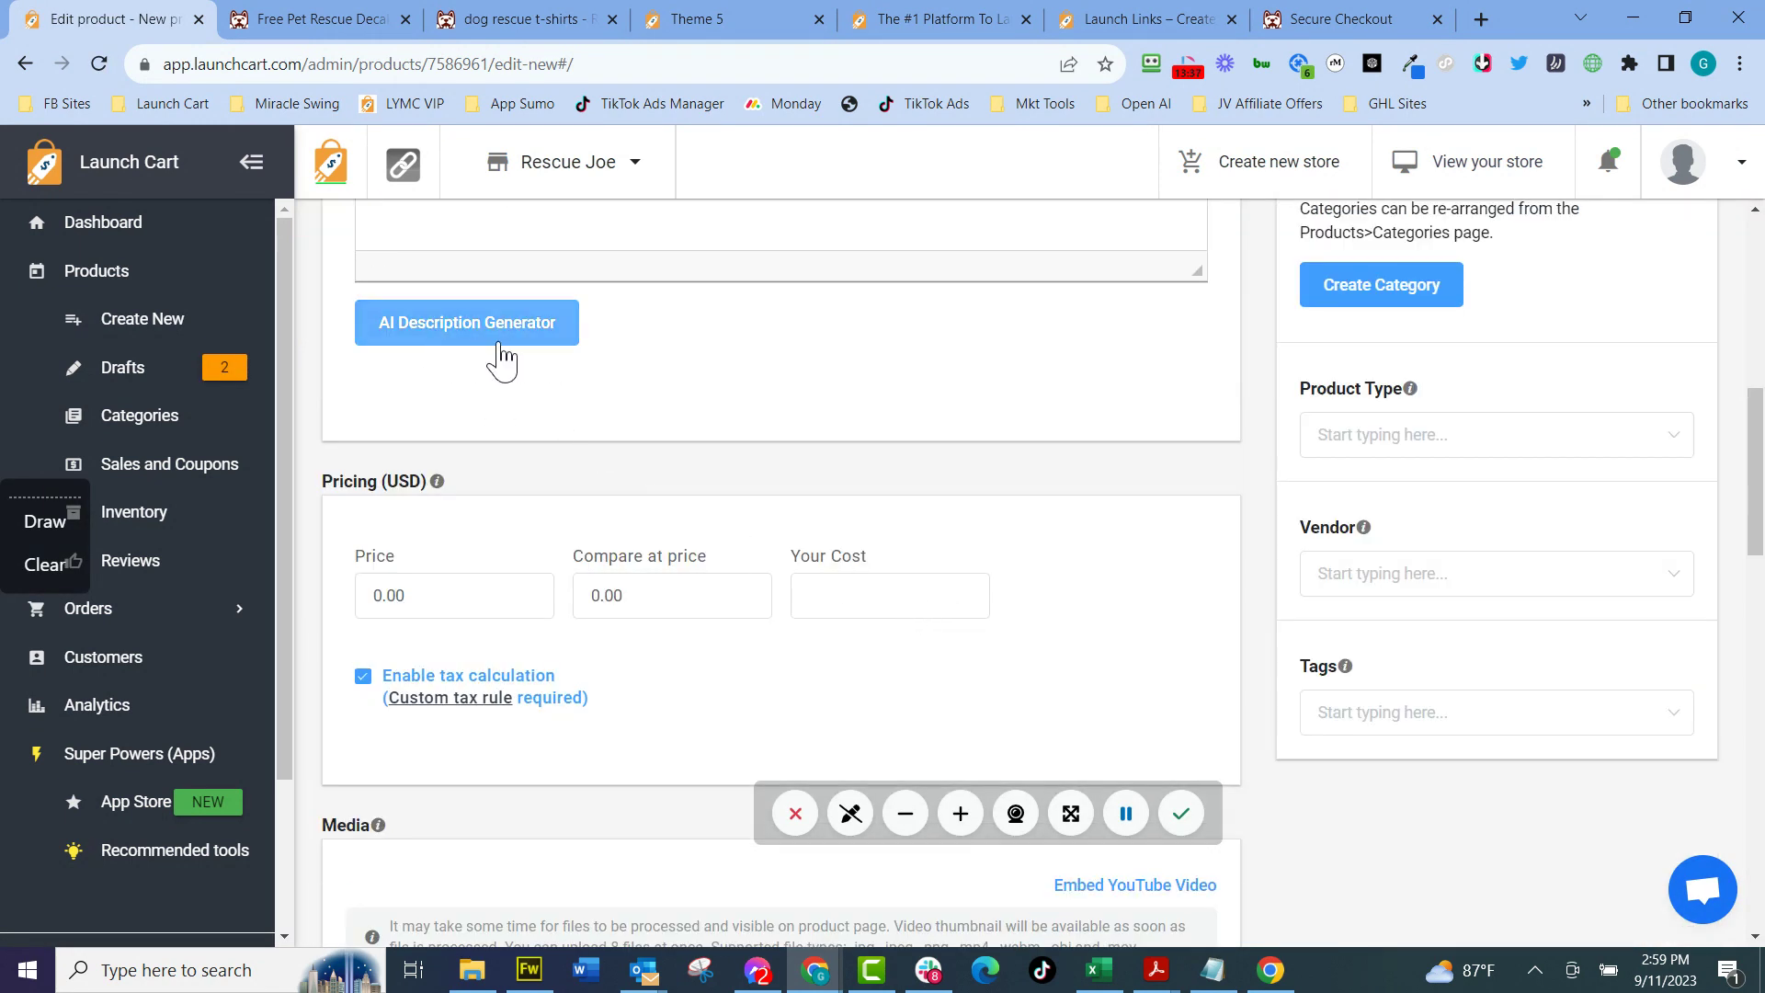
pyautogui.scroll(4, 1011, 473)
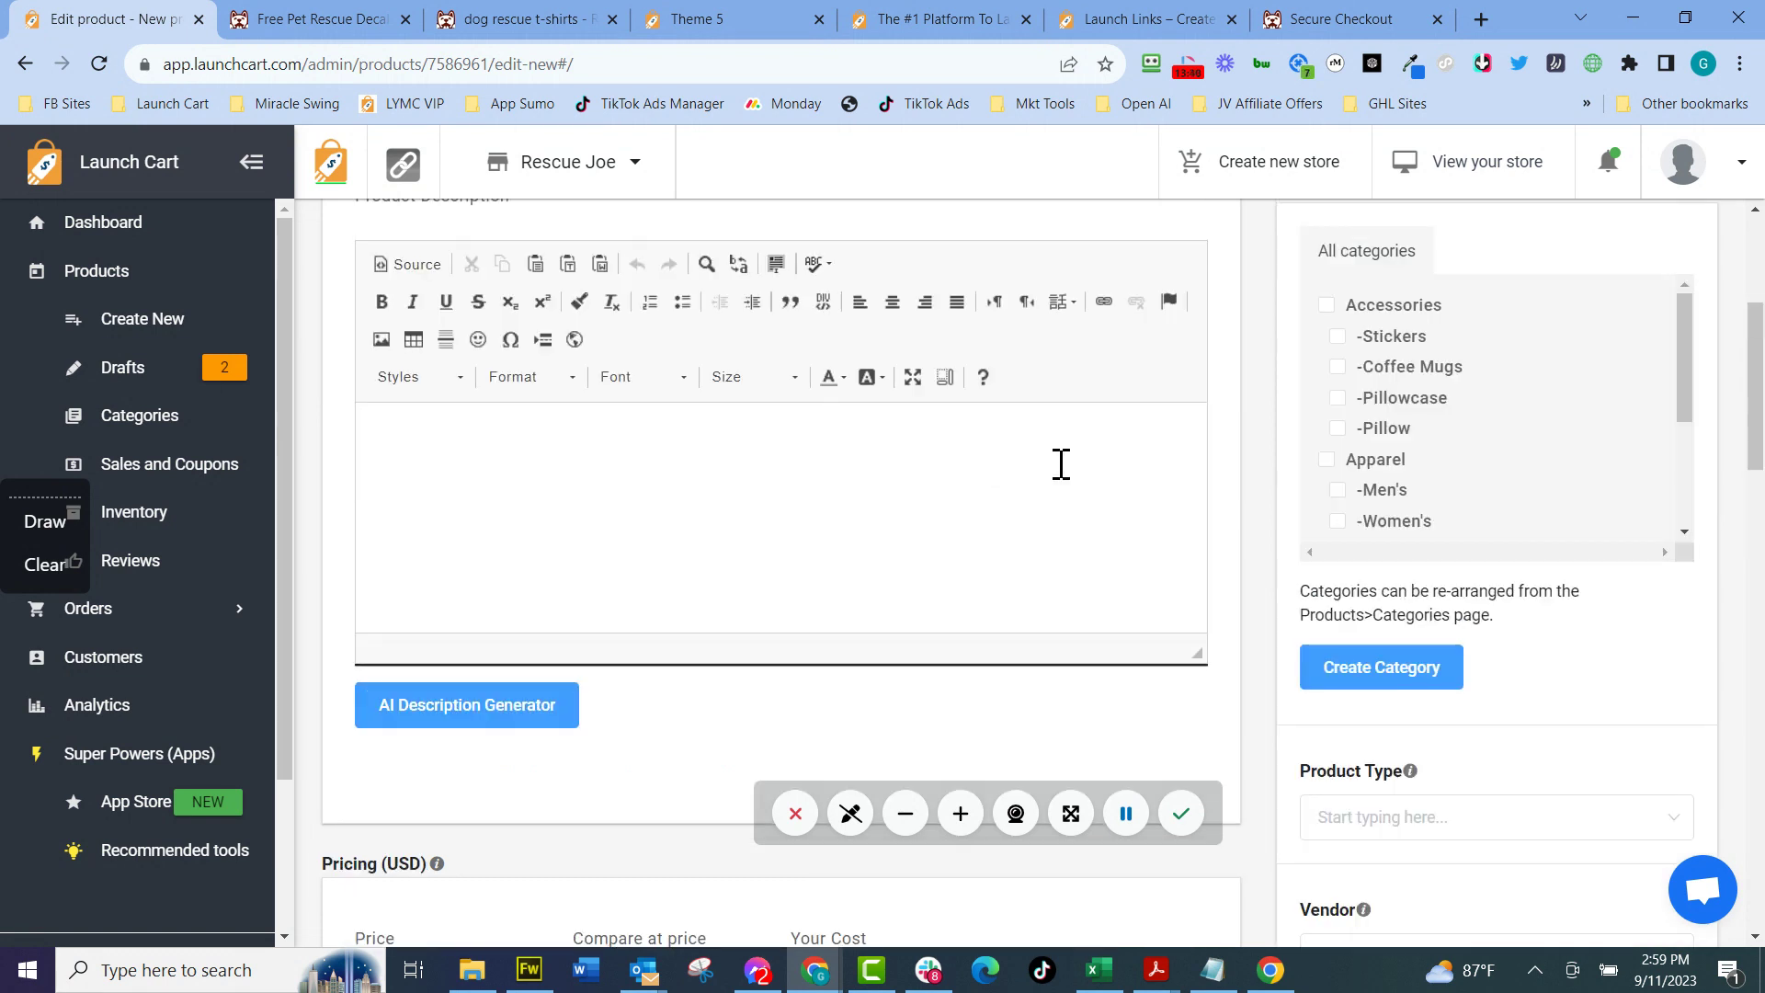
pyautogui.scroll(-4, 619, 615)
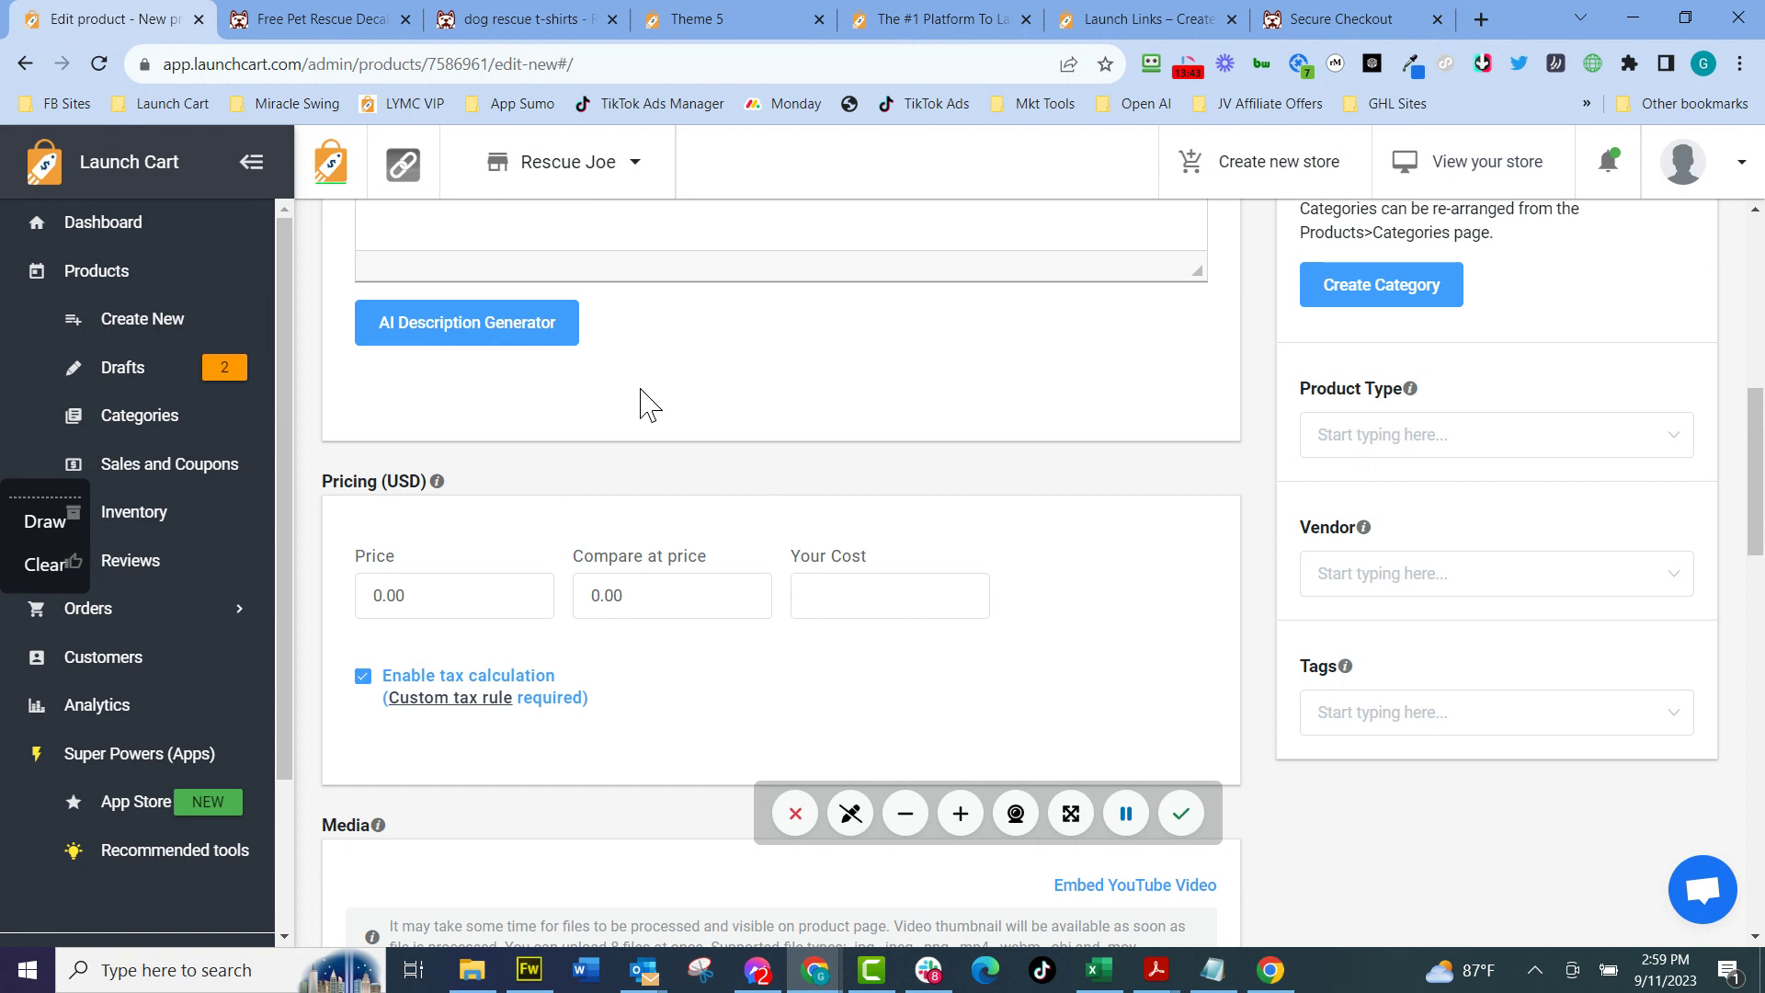
pyautogui.scroll(-12, 875, 493)
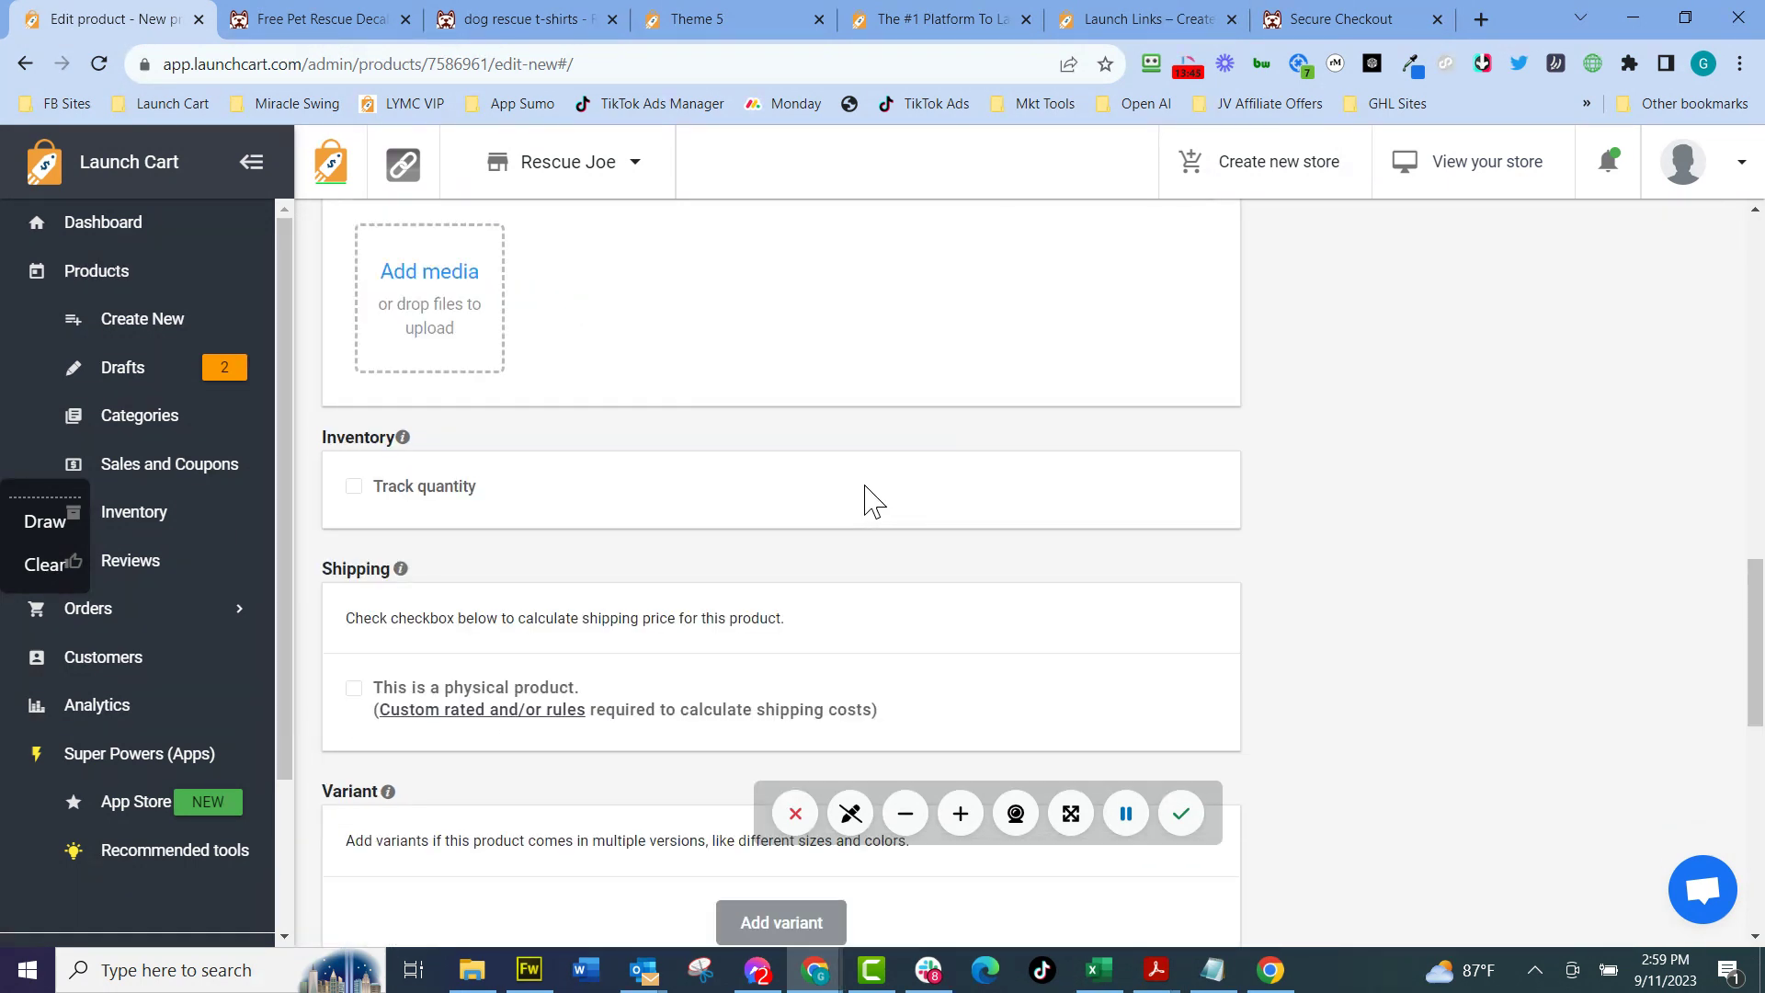
pyautogui.scroll(-4, 843, 504)
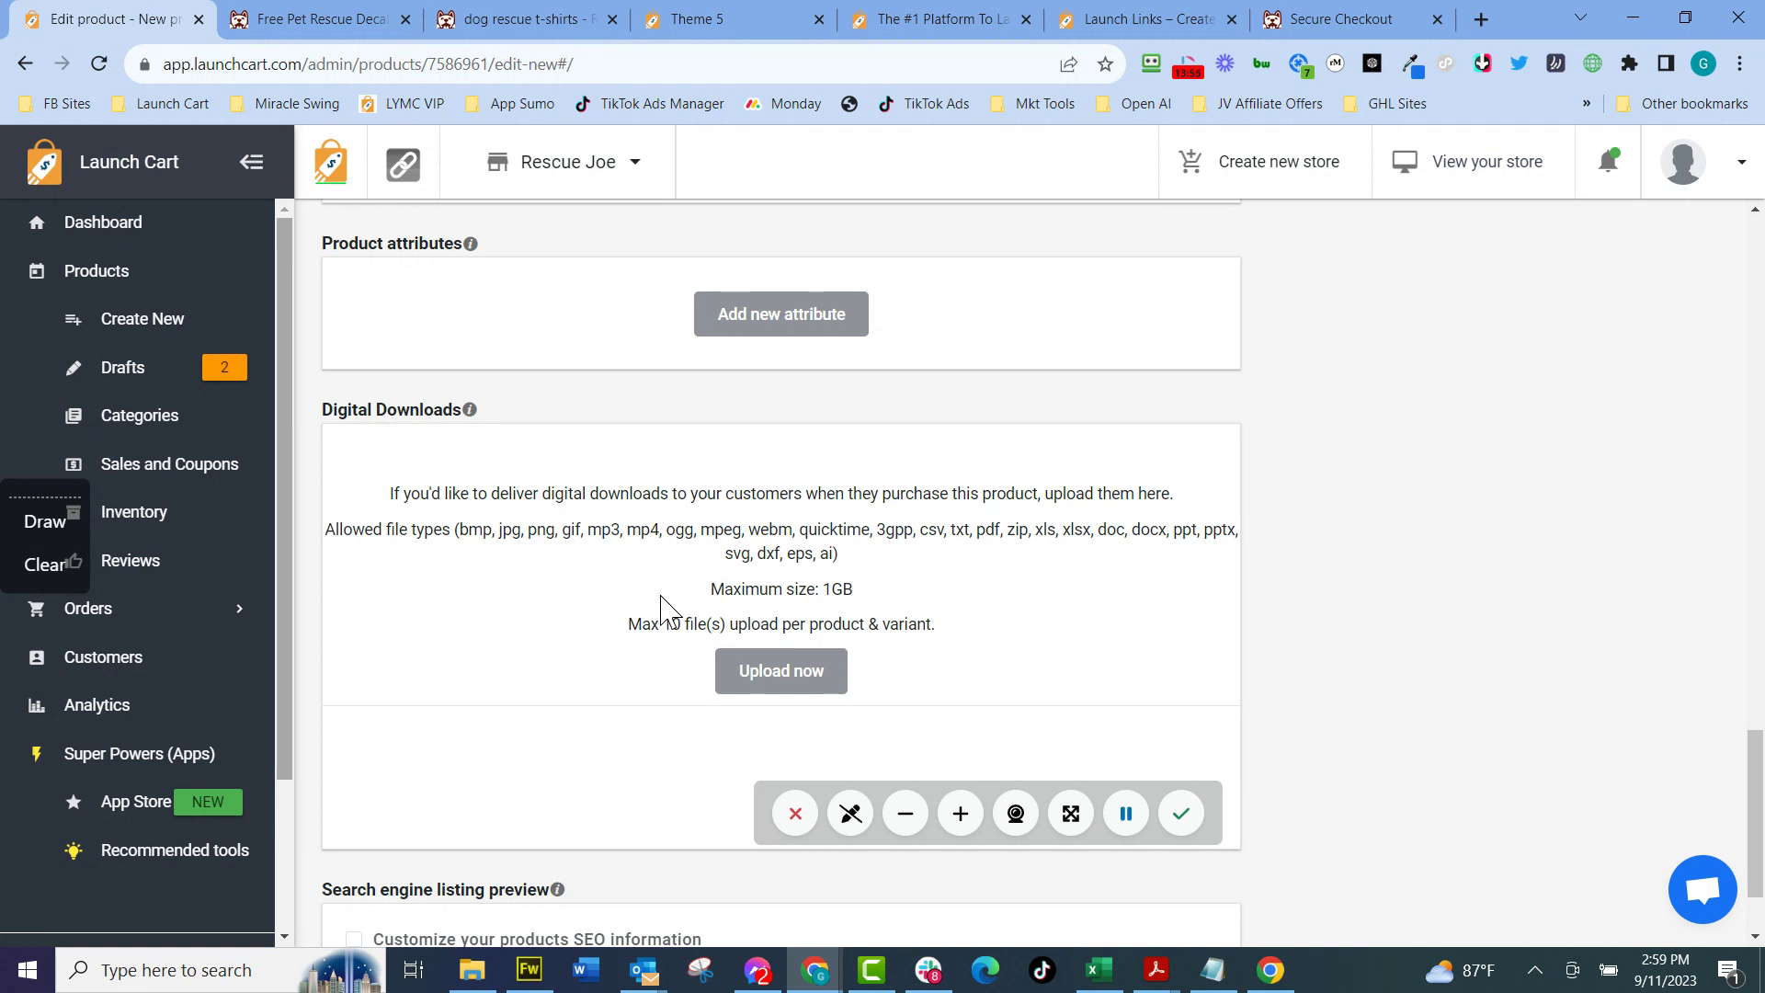
pyautogui.scroll(-1, 828, 616)
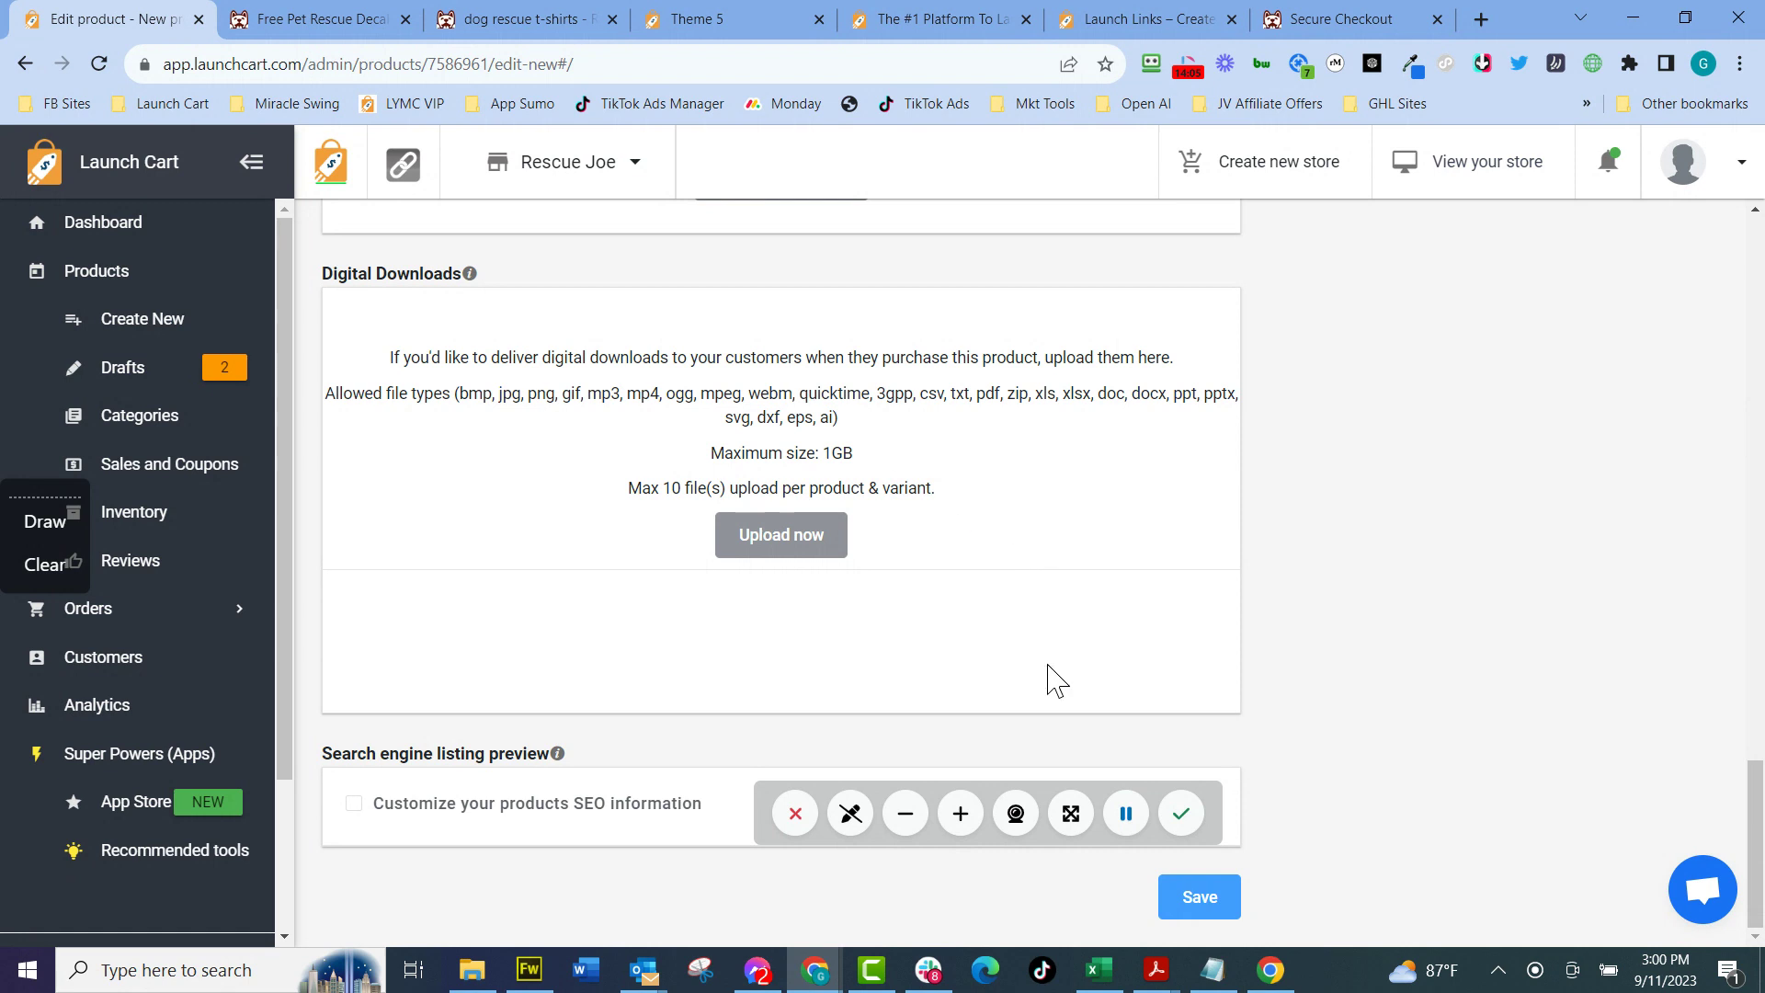
pyautogui.scroll(20, 1048, 662)
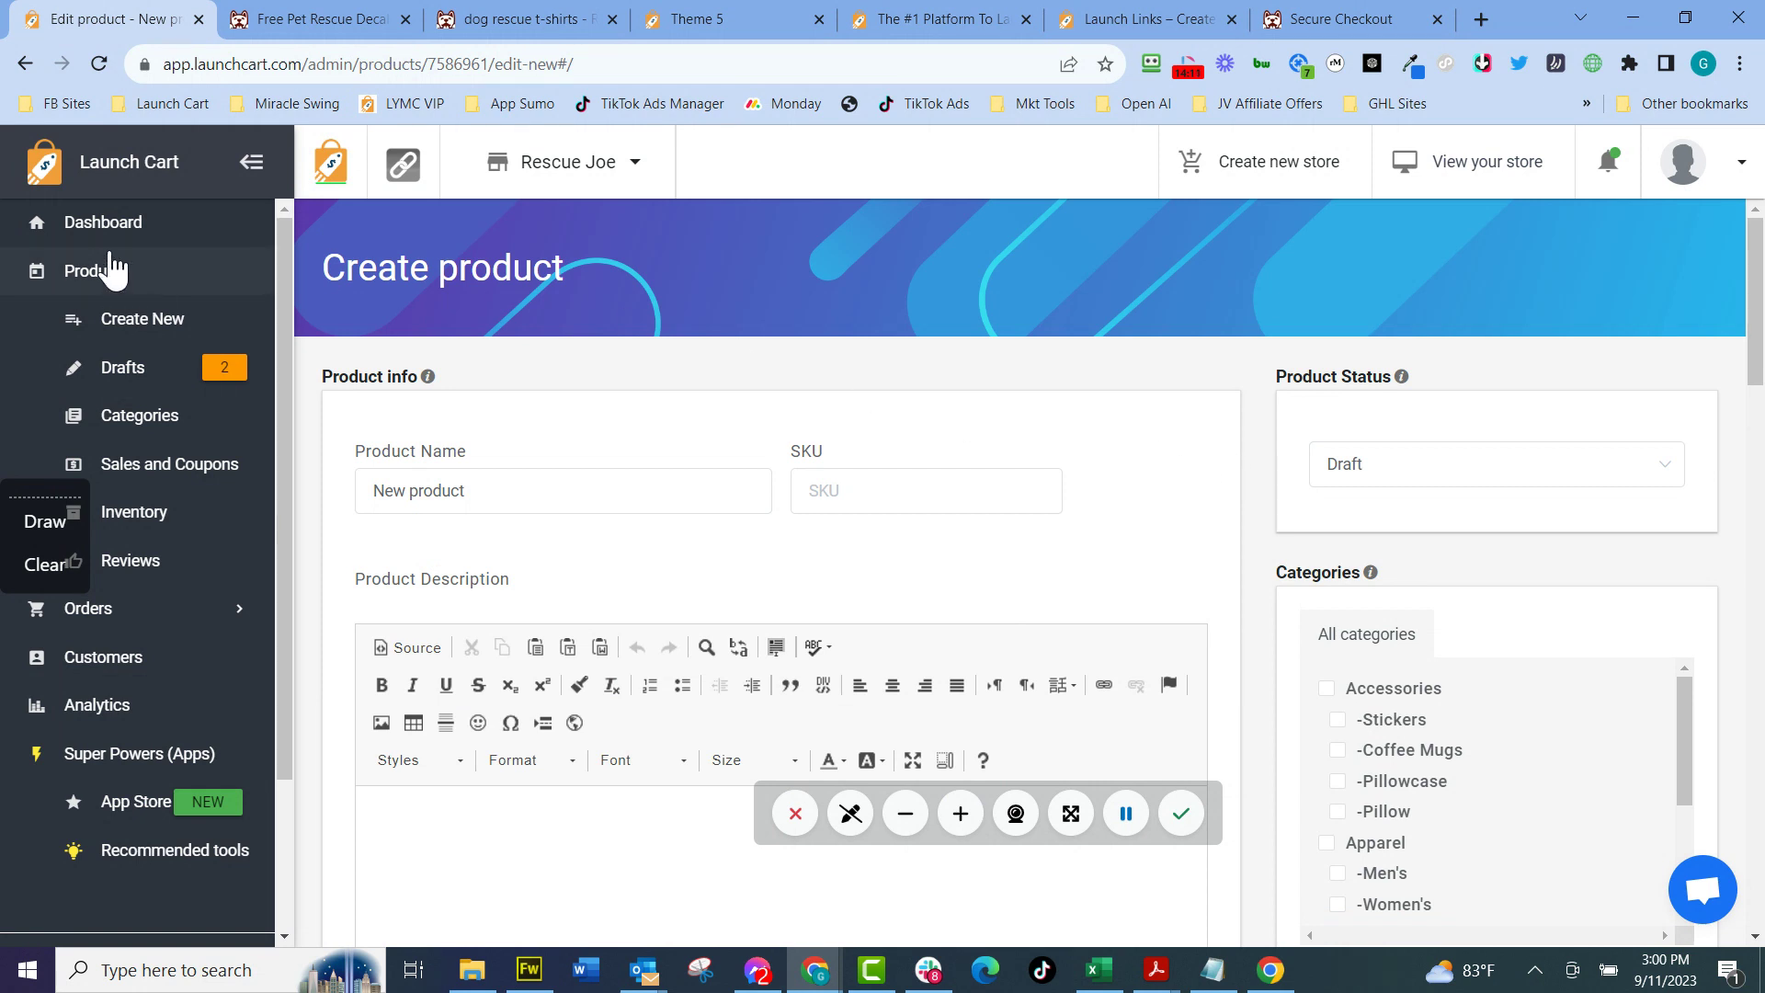
# Open the Rescue Joe store's Dashboard with its Required checklist.
pyautogui.click(175, 270)
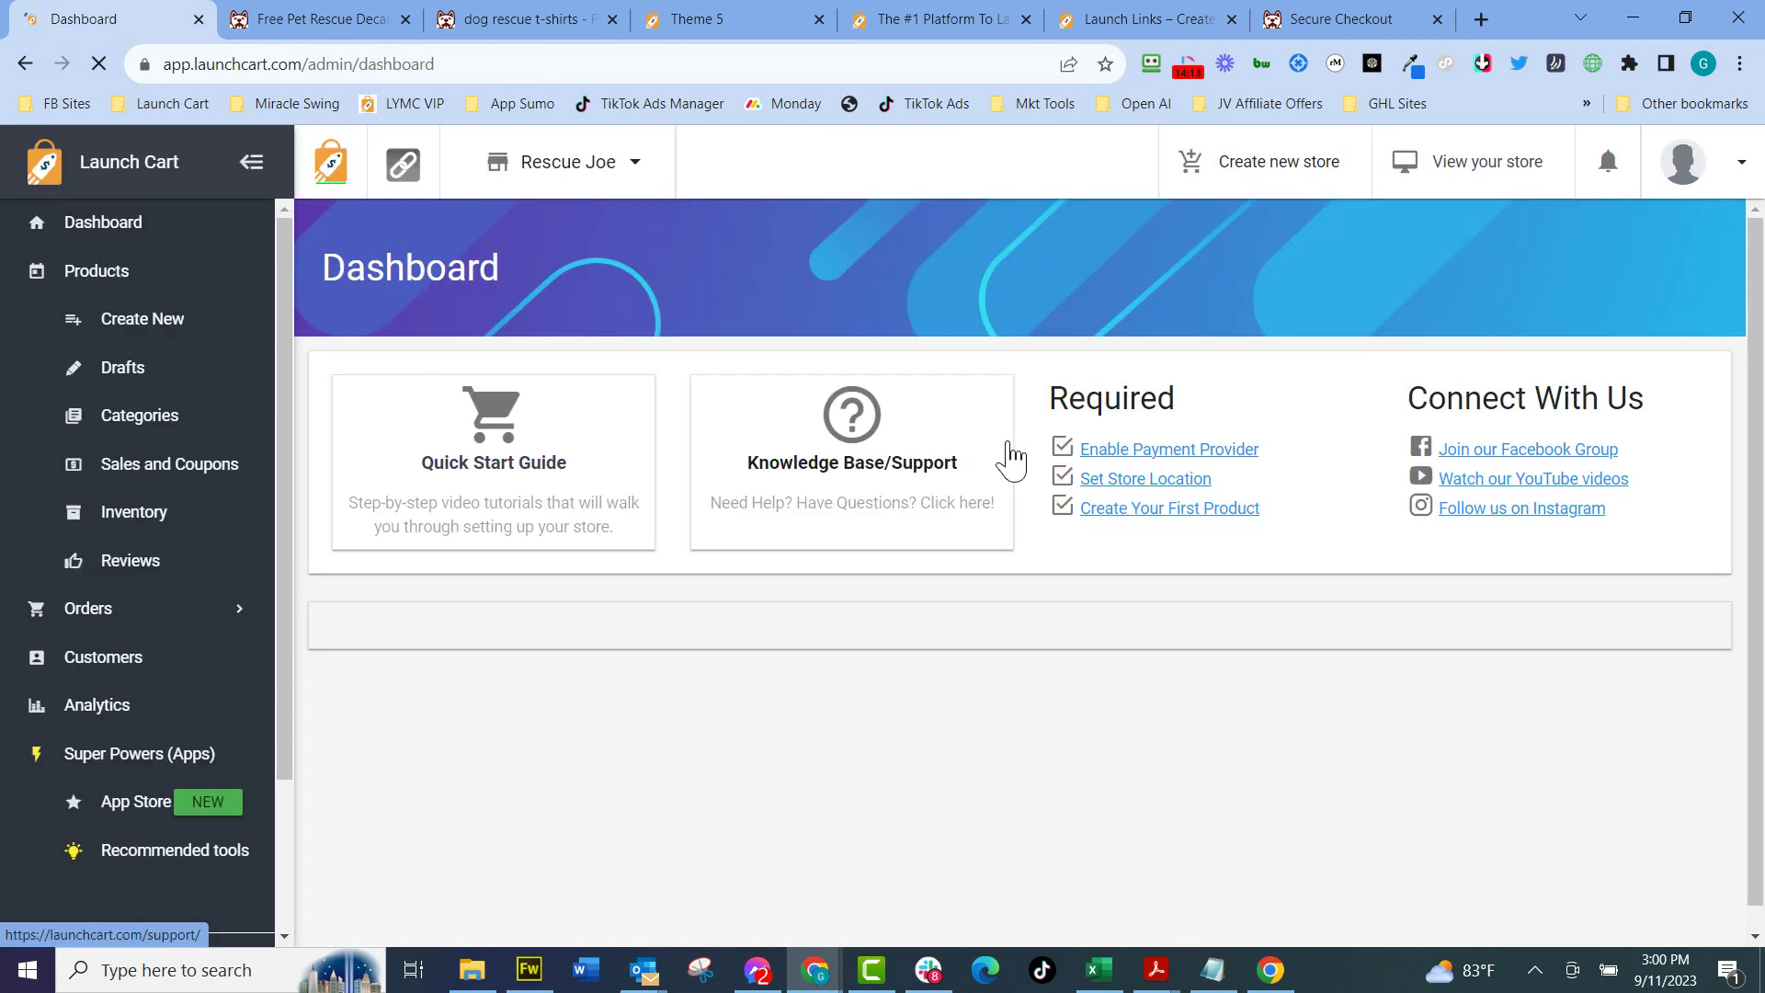